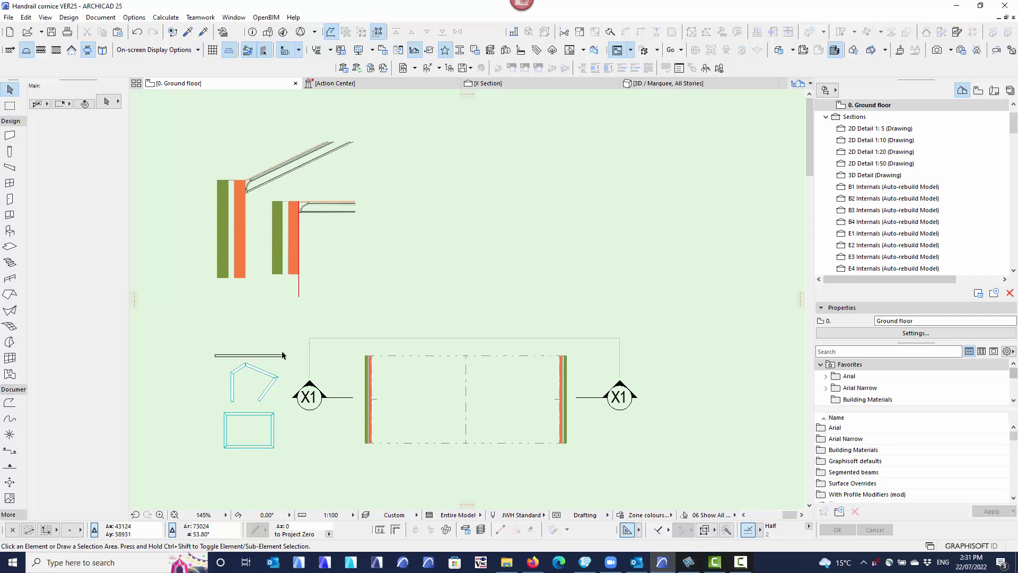
Examine the three sample objects on the ground floor plan: Cornice, cornice - free form and auto_cornice
click(280, 356)
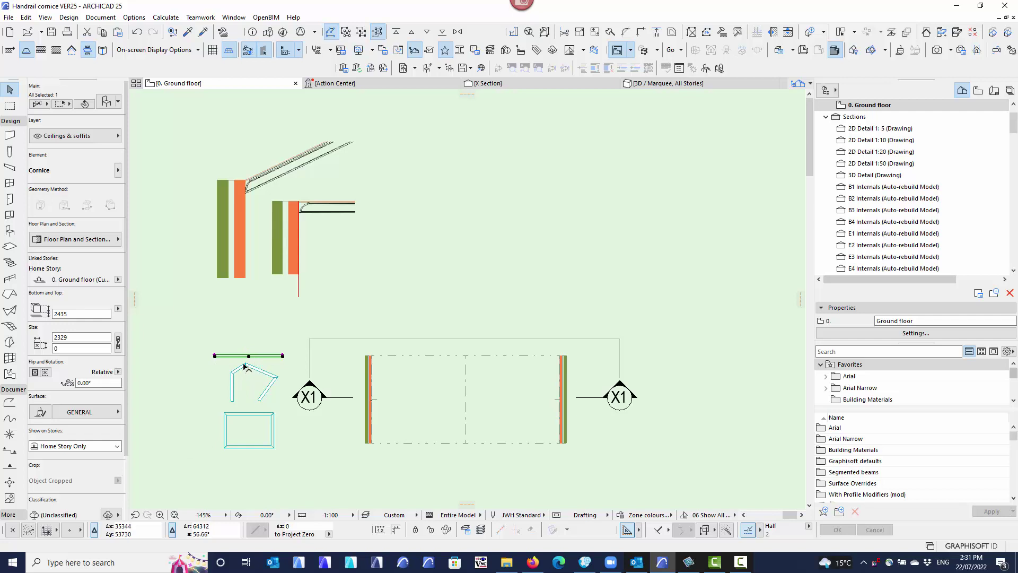
key(Escape)
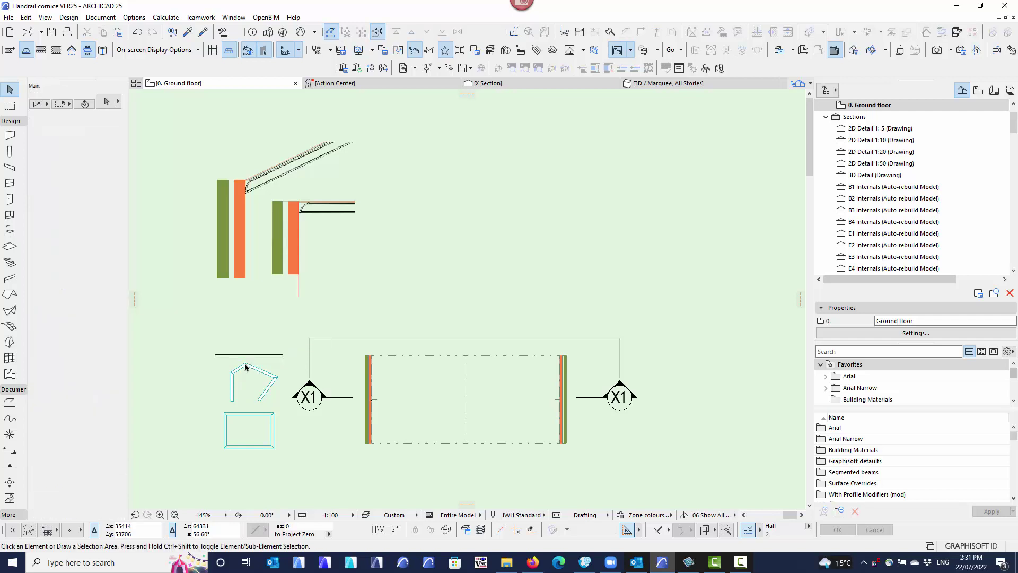
click(244, 365)
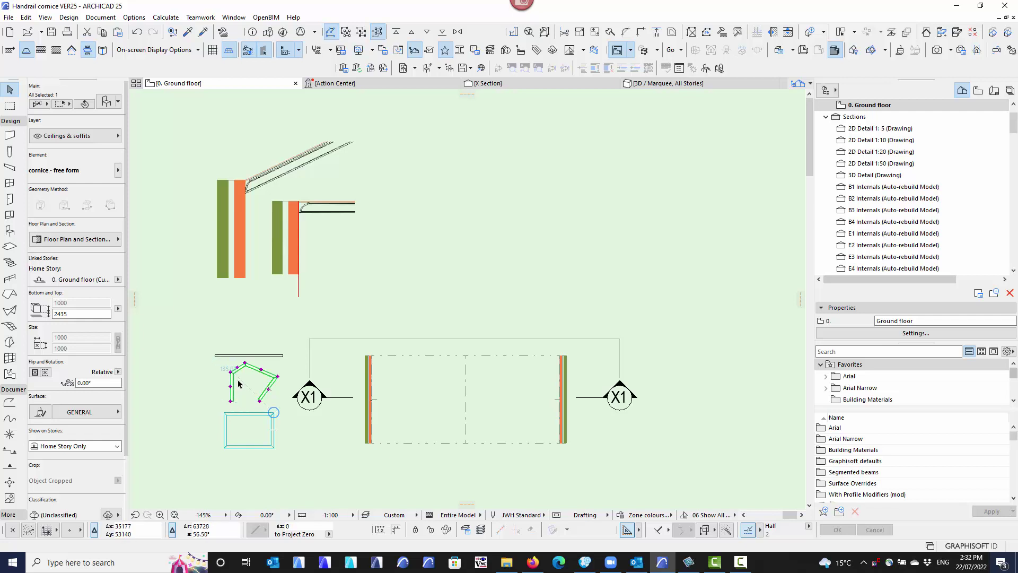
click(274, 414)
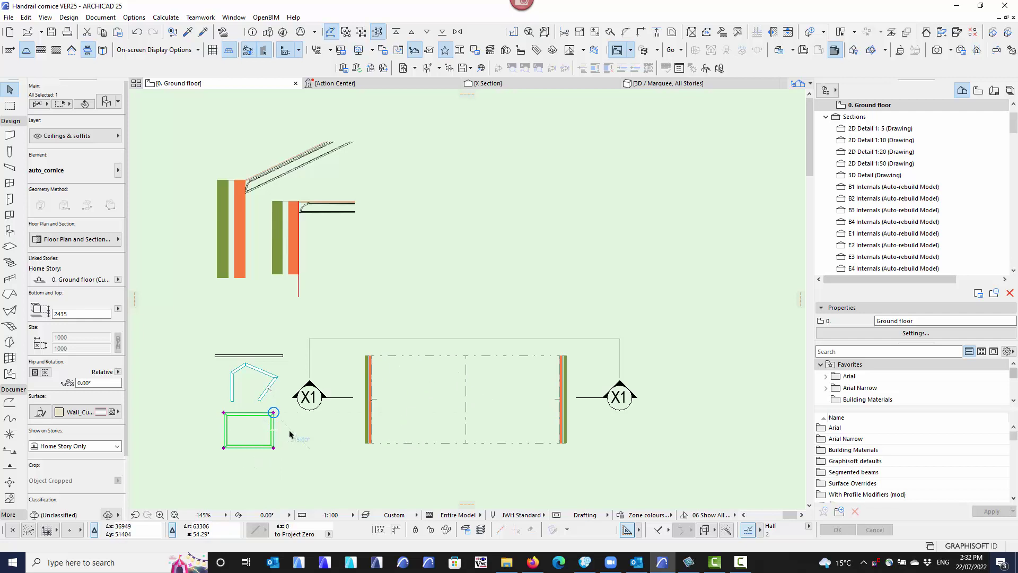
key(Escape)
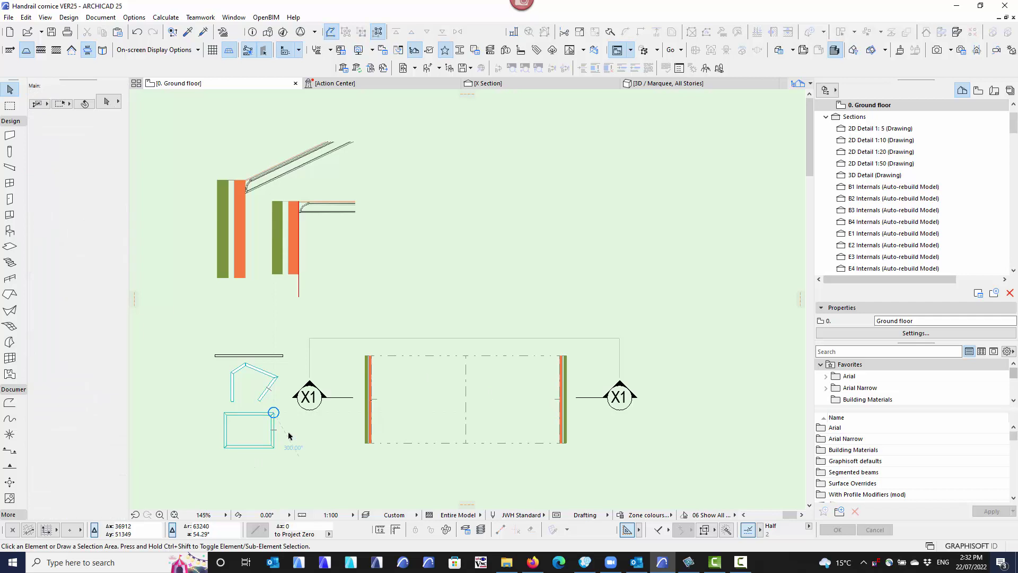
click(282, 355)
click(282, 370)
Examine how the cornice profile meets the wall and ceiling in the raked and flat section images
scroll(251, 206, up, 1)
scroll(249, 204, up, 4)
middle_drag(268, 182, 280, 268)
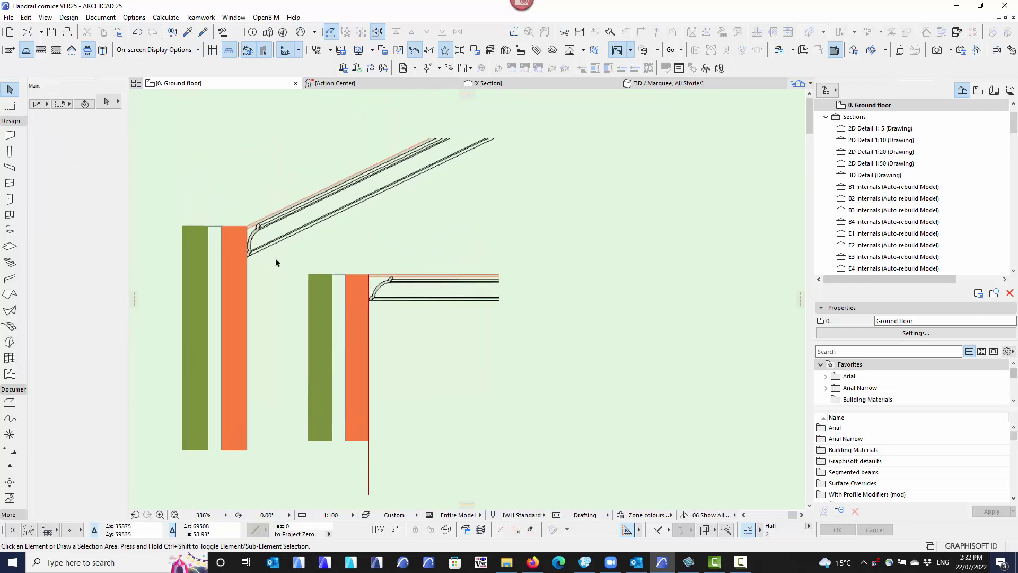
scroll(278, 265, up, 6)
scroll(280, 271, up, 1)
scroll(461, 307, down, 4)
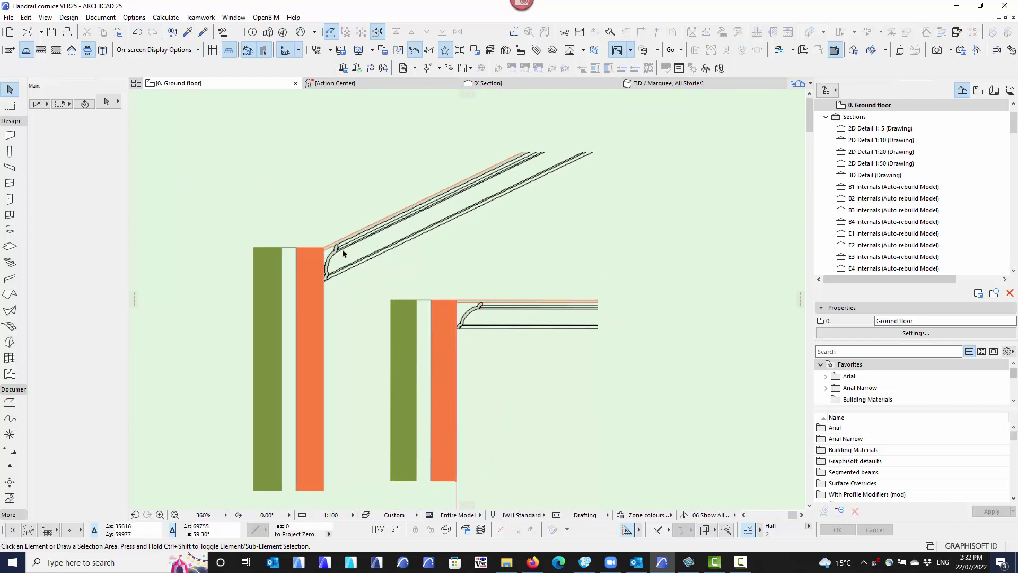
scroll(357, 246, up, 2)
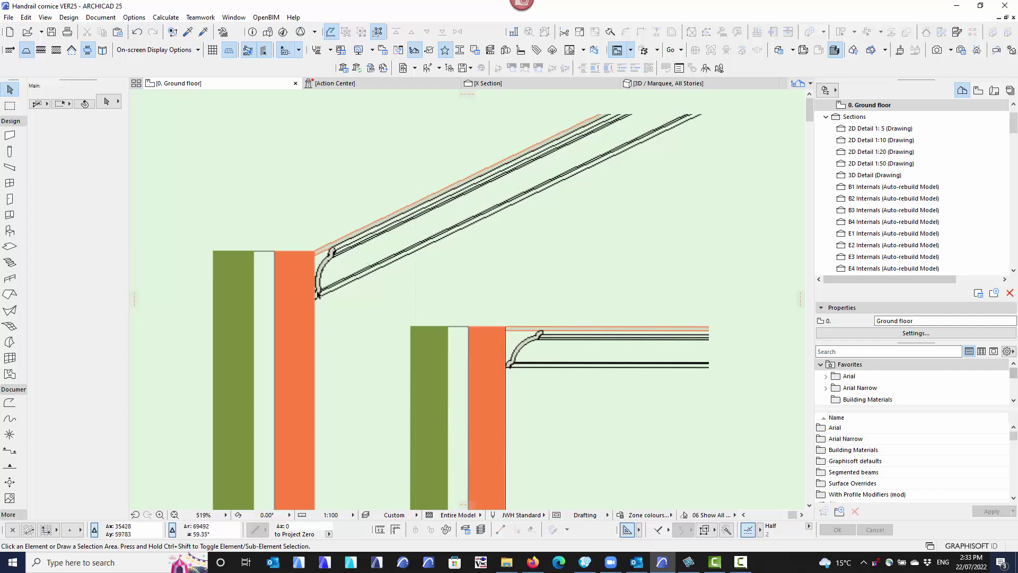
scroll(548, 354, down, 2)
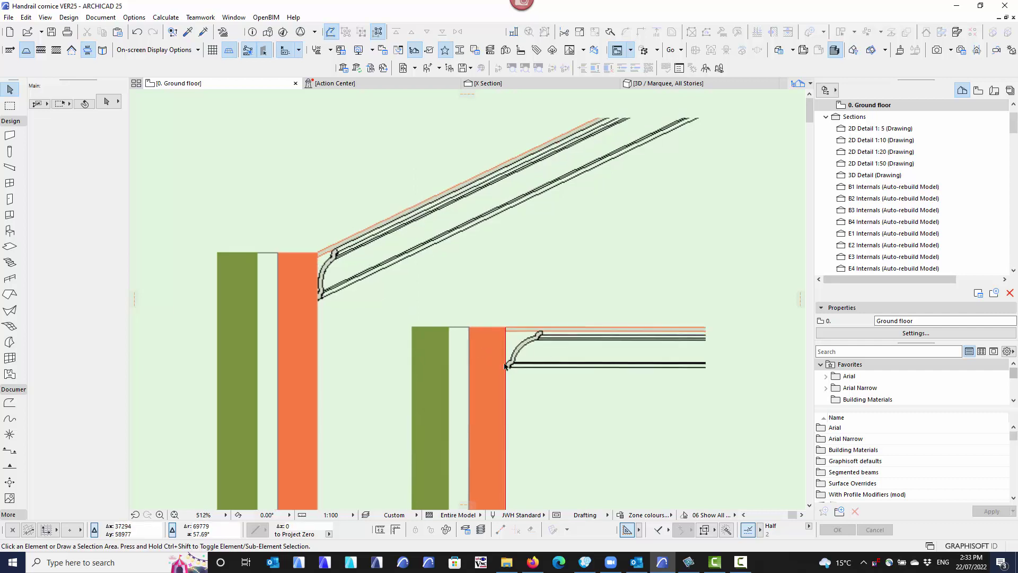
Rotate the flat-ceiling cornice image to about 24.49° around the wall's top inner corner so its ceiling follows the rake
click(649, 316)
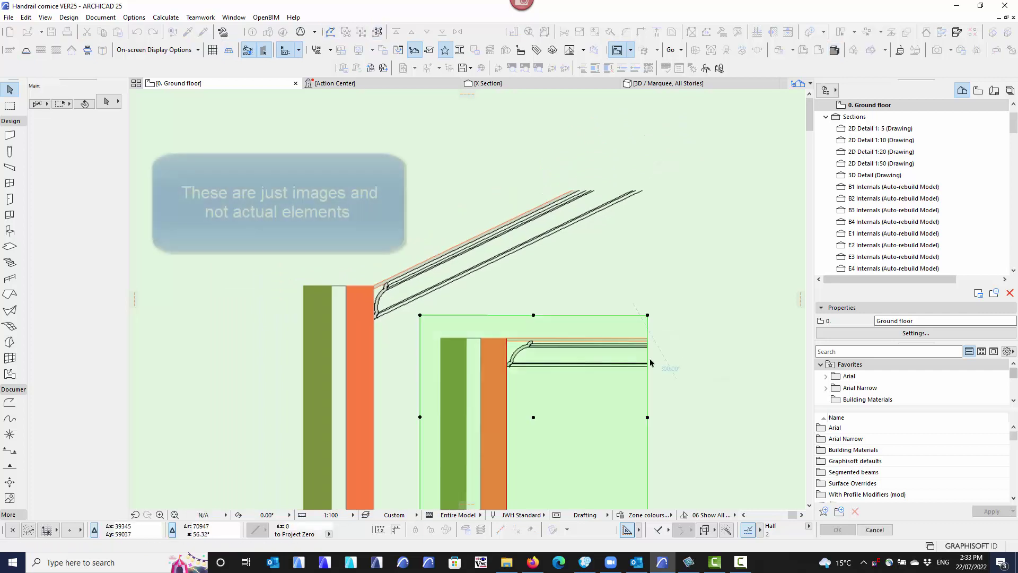
click(648, 317)
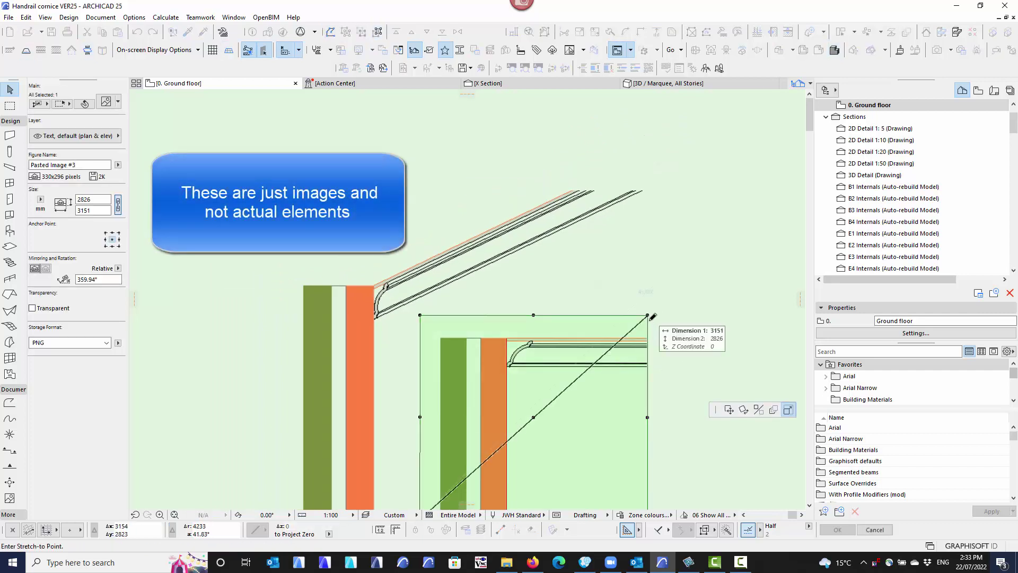
click(730, 411)
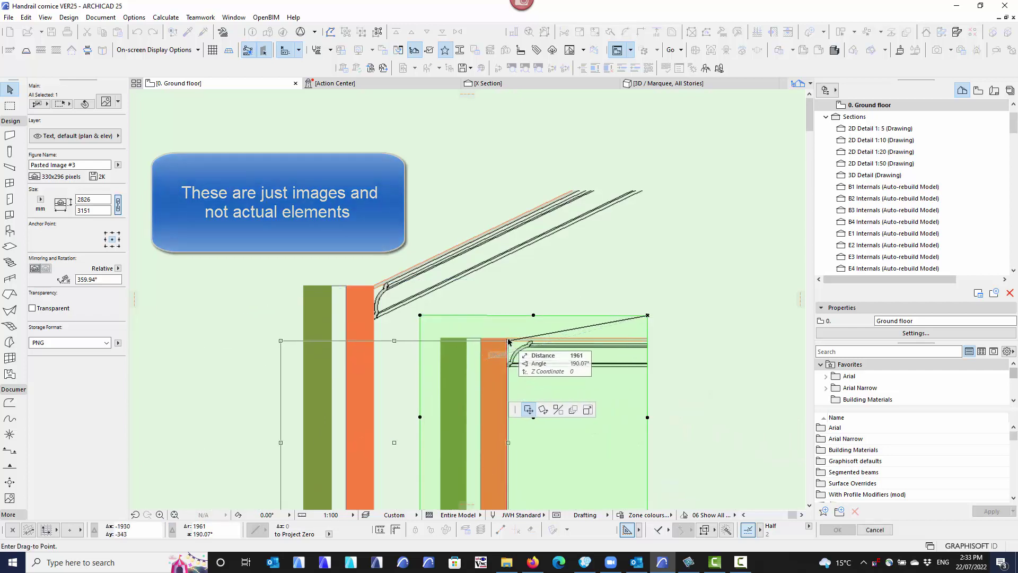
click(544, 410)
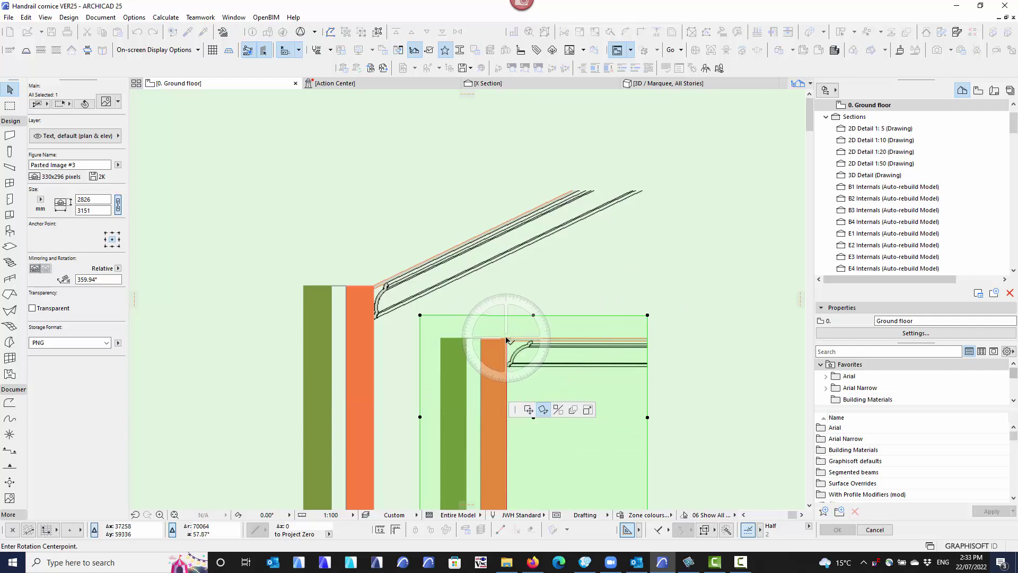
click(507, 340)
click(684, 337)
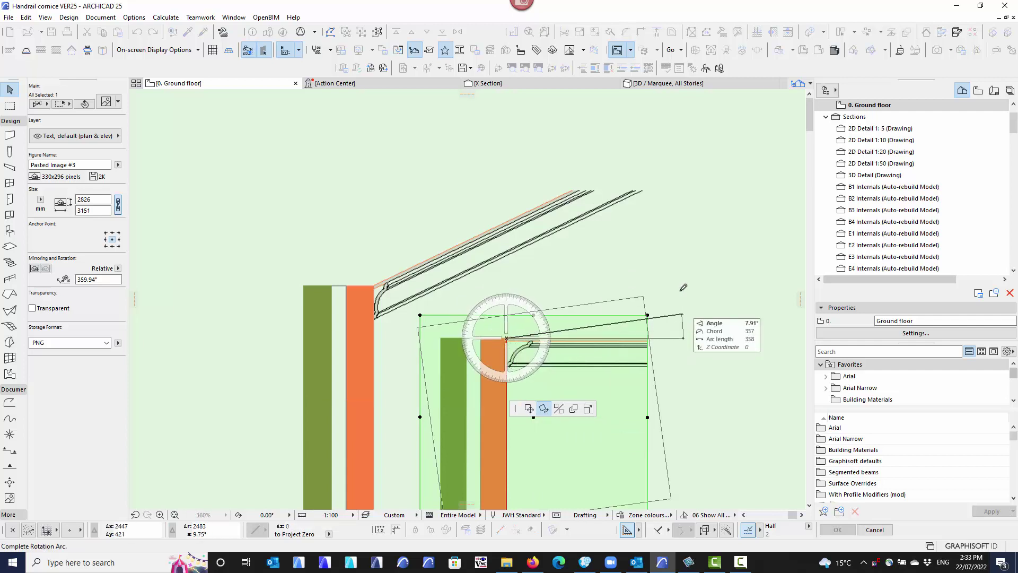
click(704, 246)
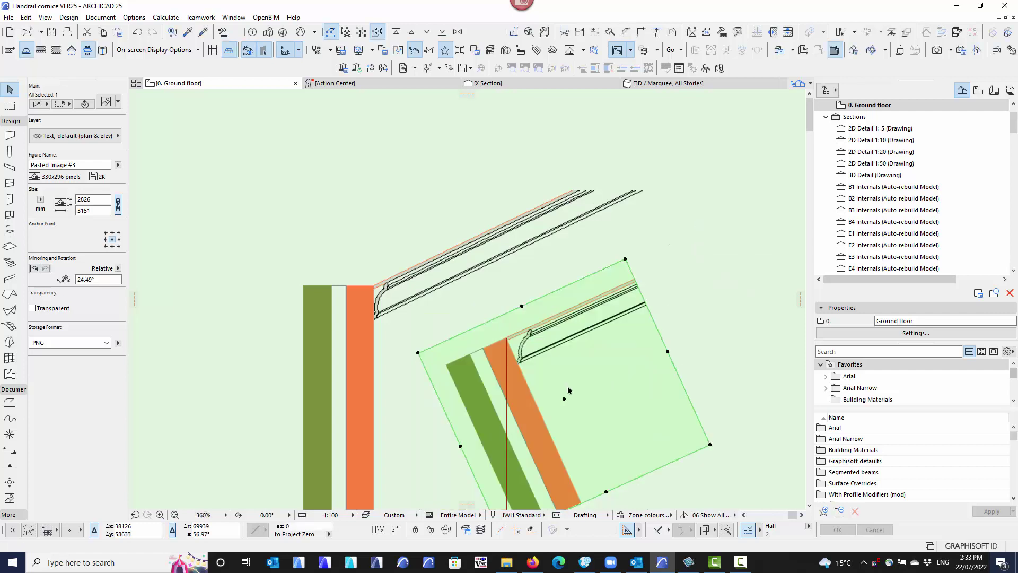
middle_drag(568, 391, 485, 317)
scroll(407, 298, up, 2)
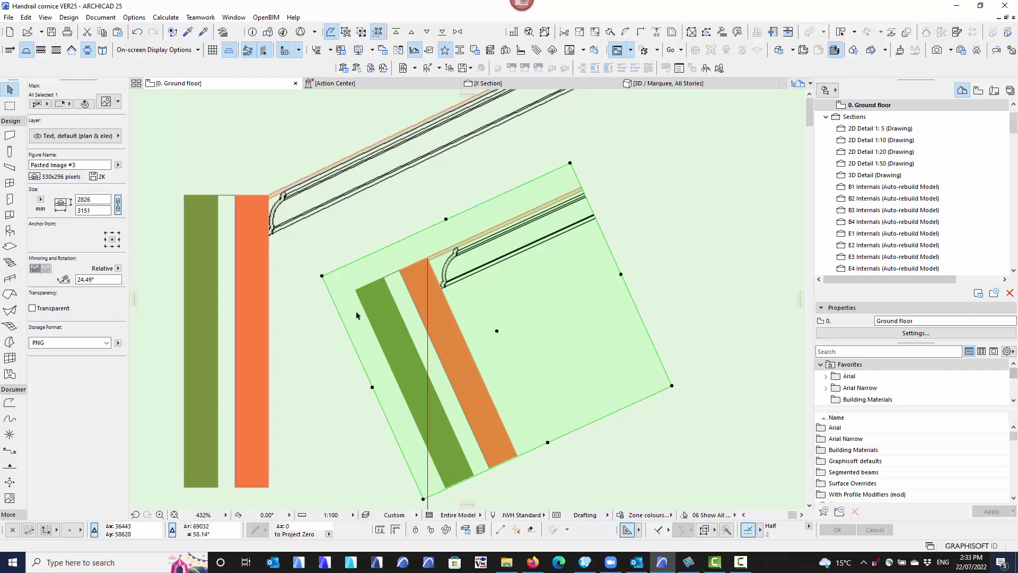
middle_drag(307, 330, 305, 299)
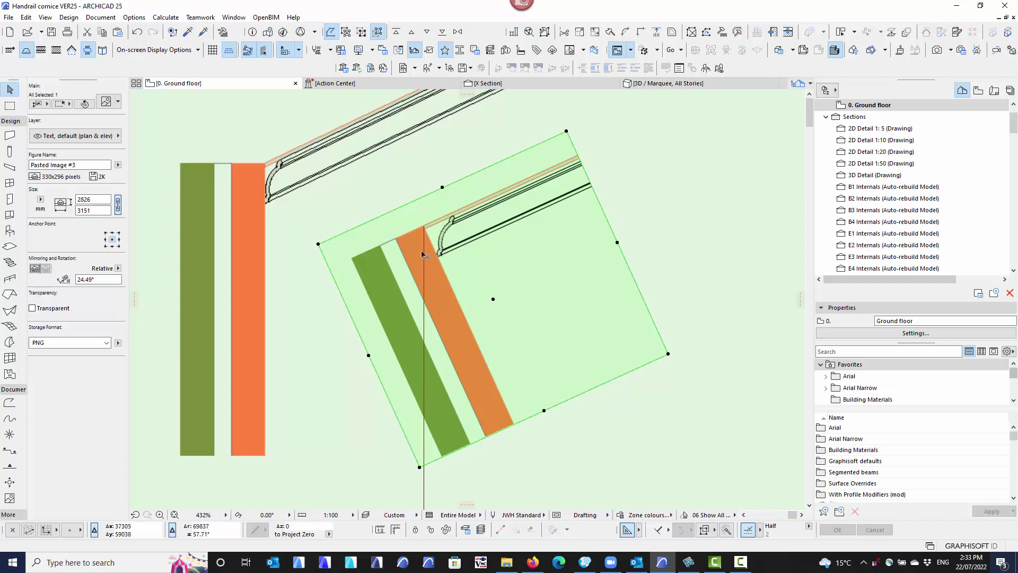
click(657, 268)
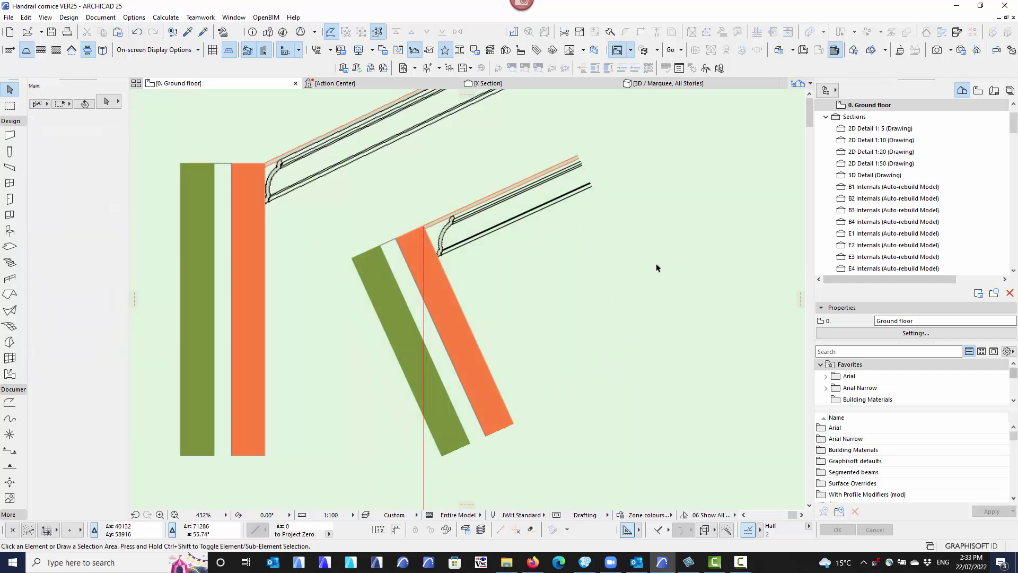
Place a Cornice object with the rotated-stretch geometry method along the raked ceiling's upper plan edge, from the ridge to the left wall's inner face
scroll(409, 285, down, 5)
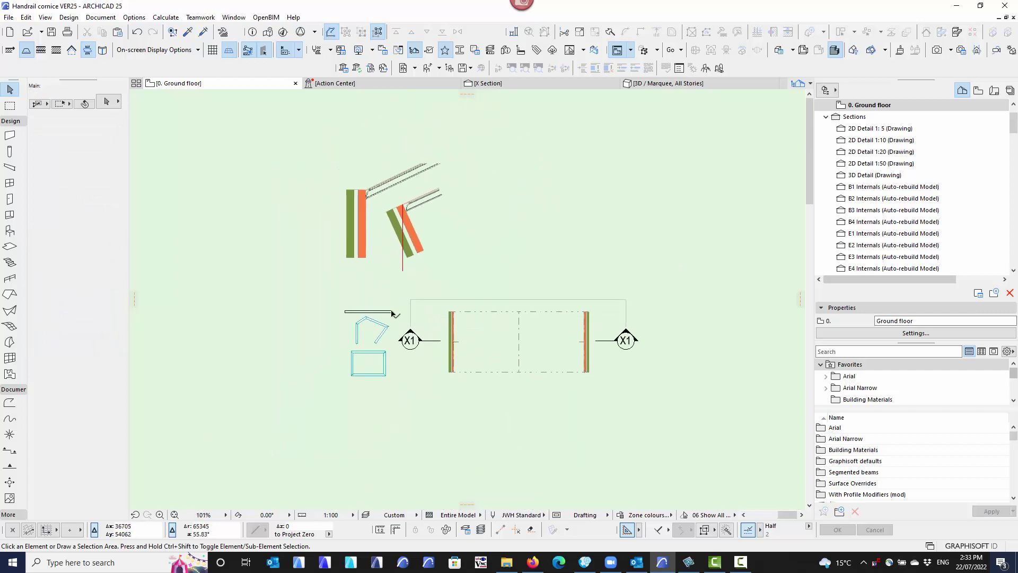
scroll(395, 315, up, 3)
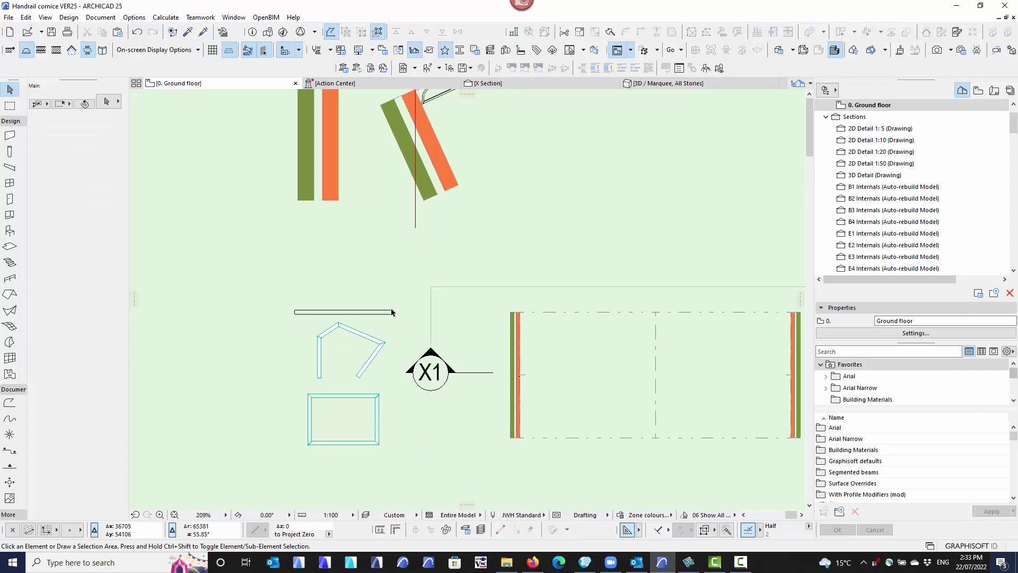
click(392, 314)
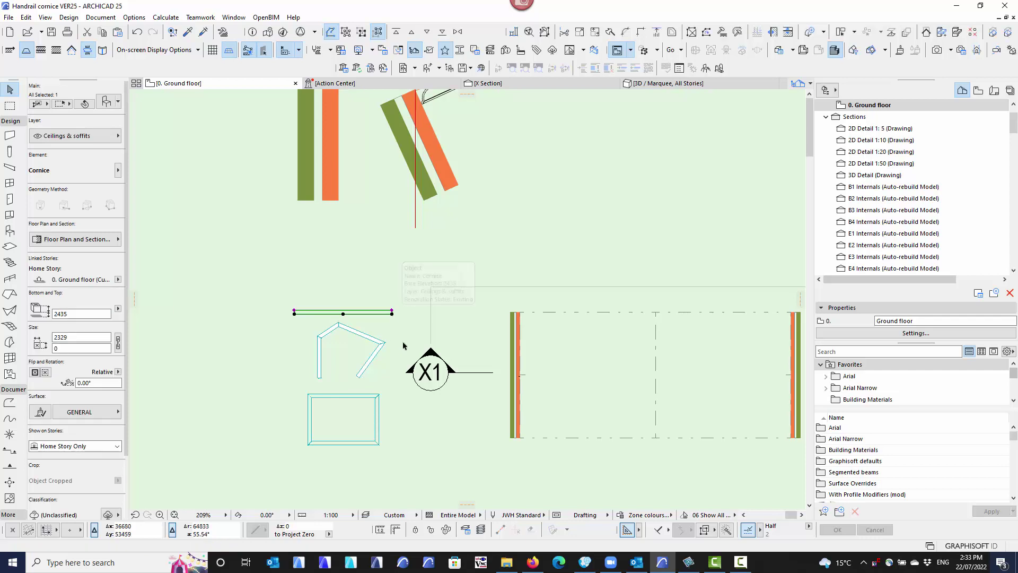
middle_drag(398, 338, 323, 348)
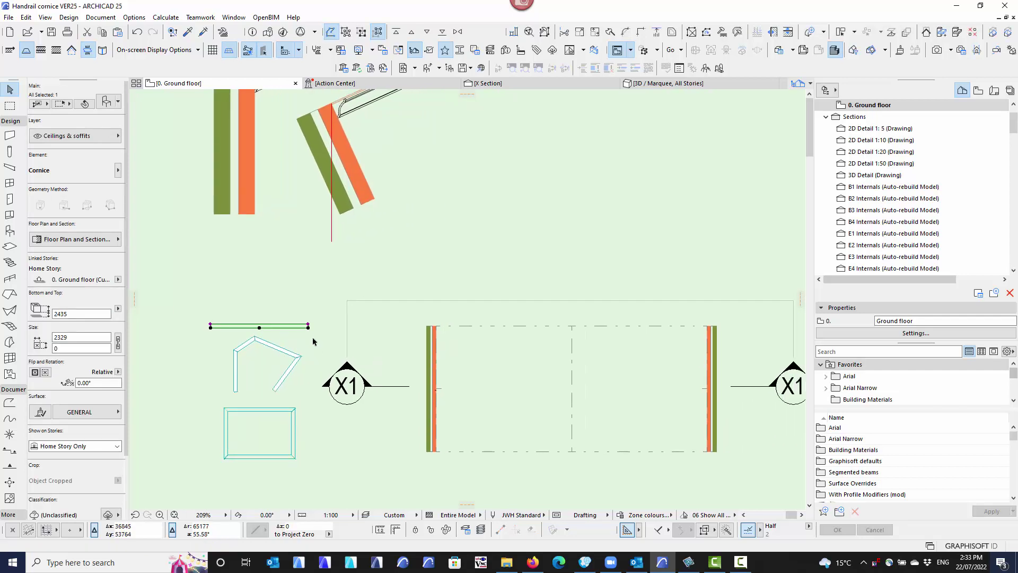
key(Escape)
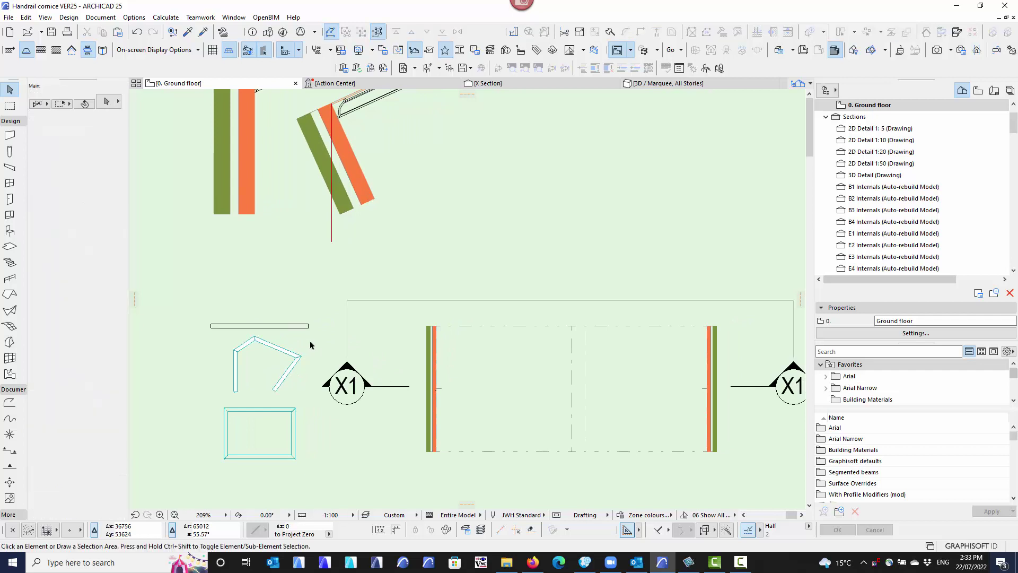
click(9, 232)
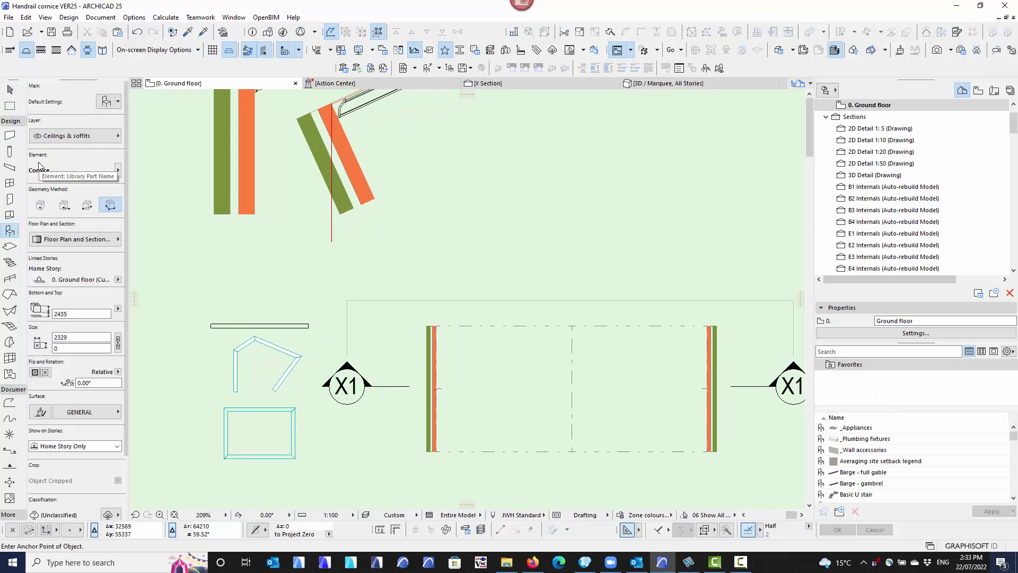
click(43, 208)
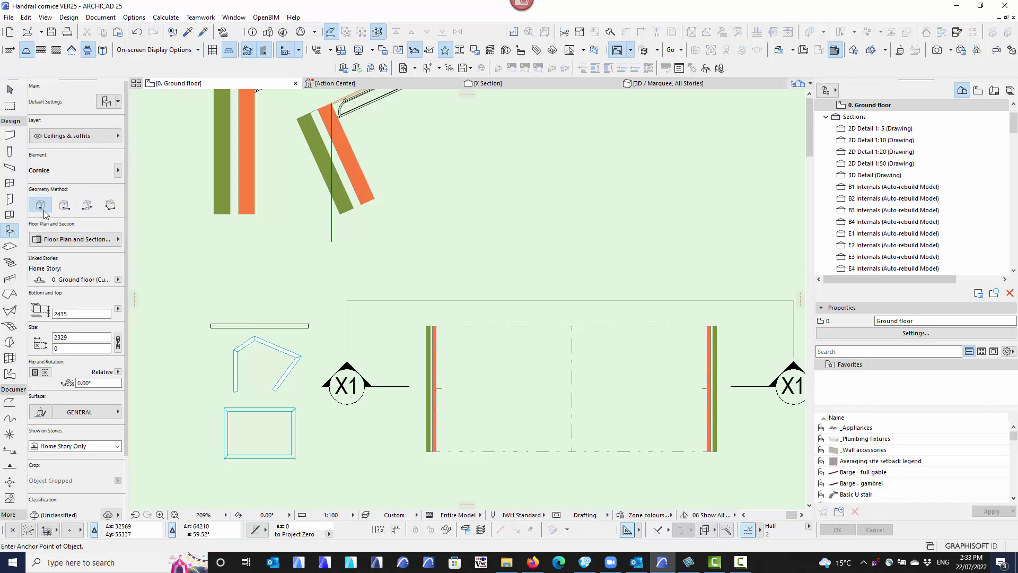
click(111, 205)
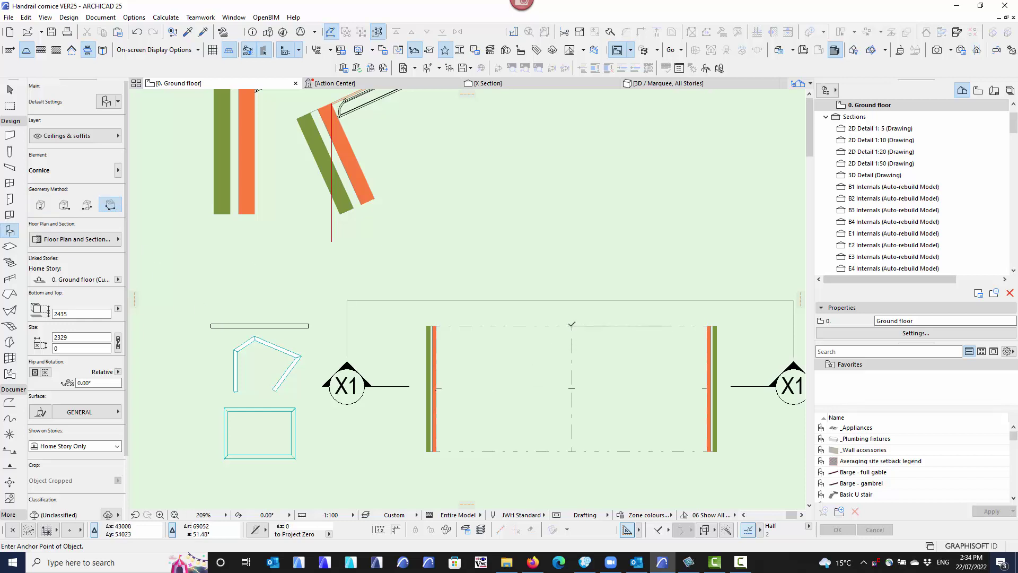
click(572, 324)
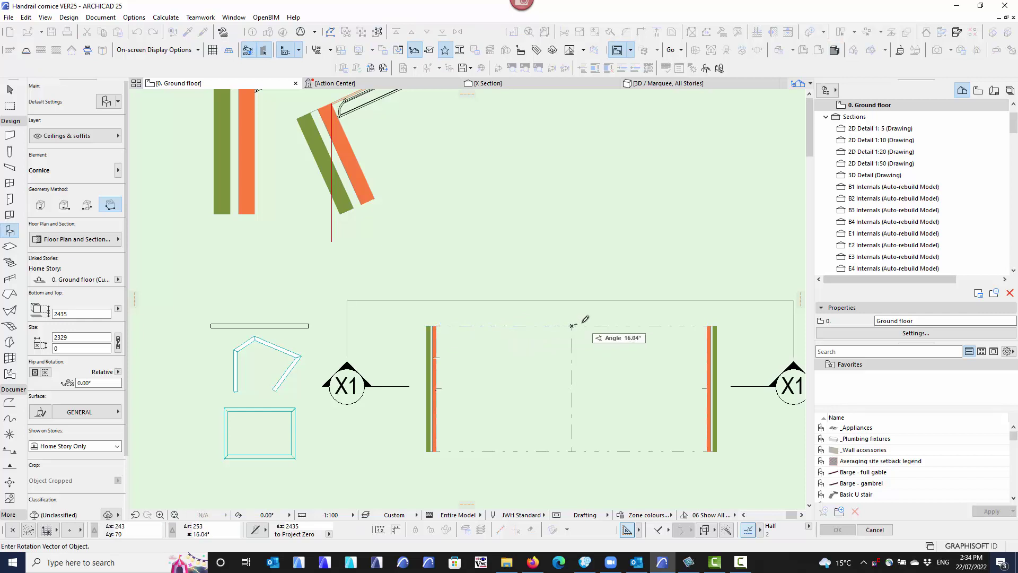
click(439, 324)
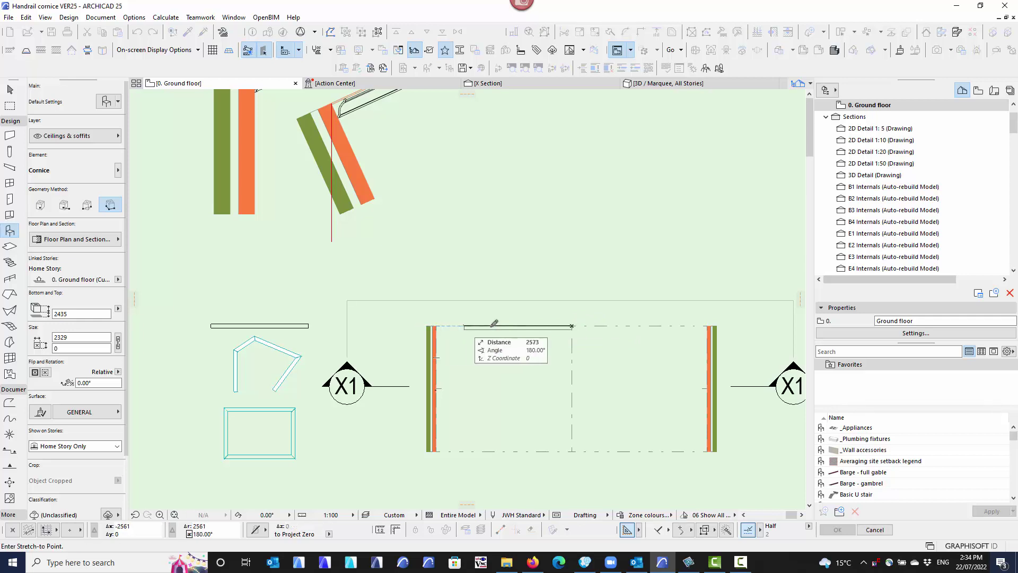
click(439, 324)
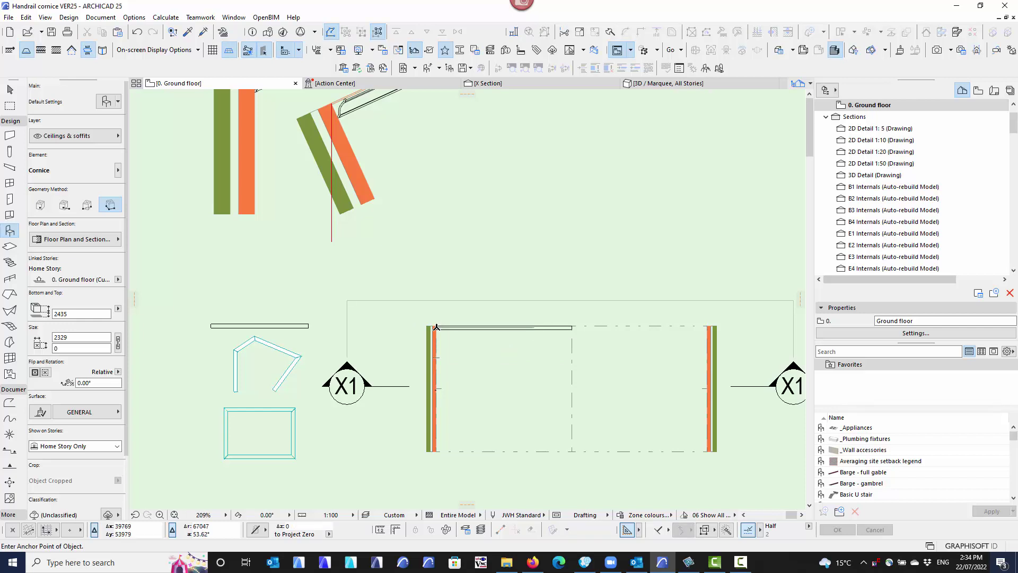
Place a second Cornice about 3016 mm long at 270° along the left wall's full inner face
click(436, 327)
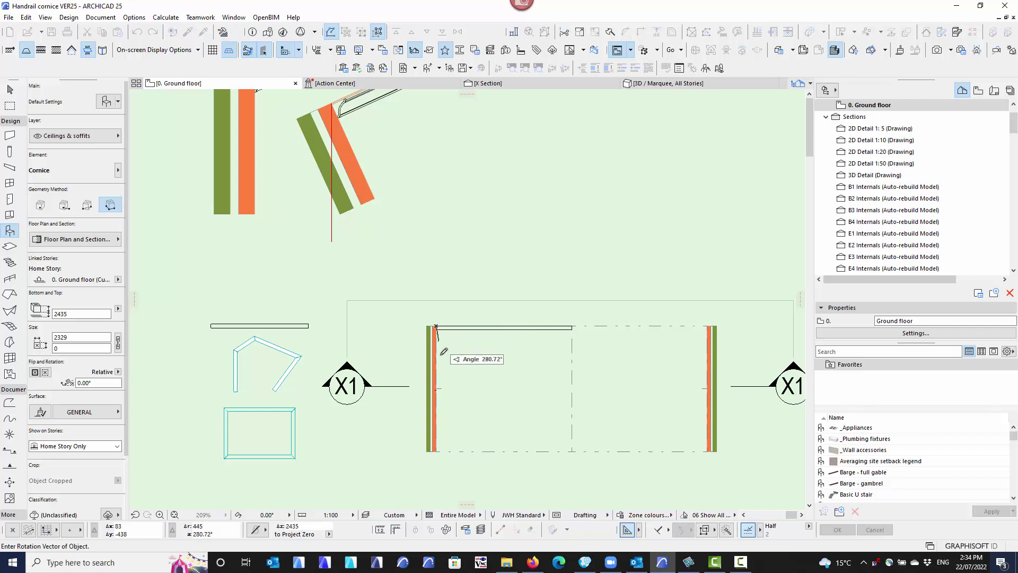
click(439, 396)
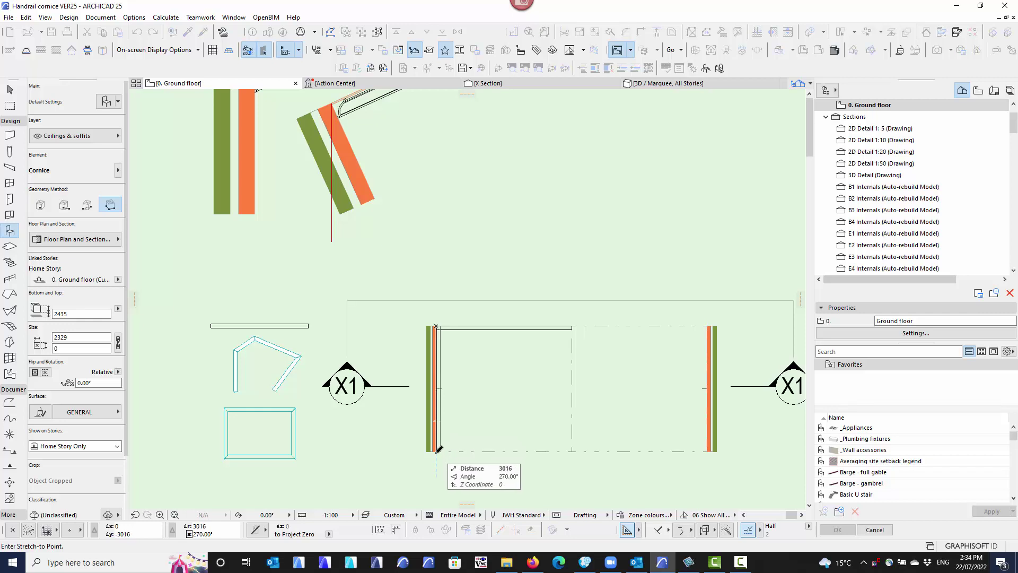
click(438, 450)
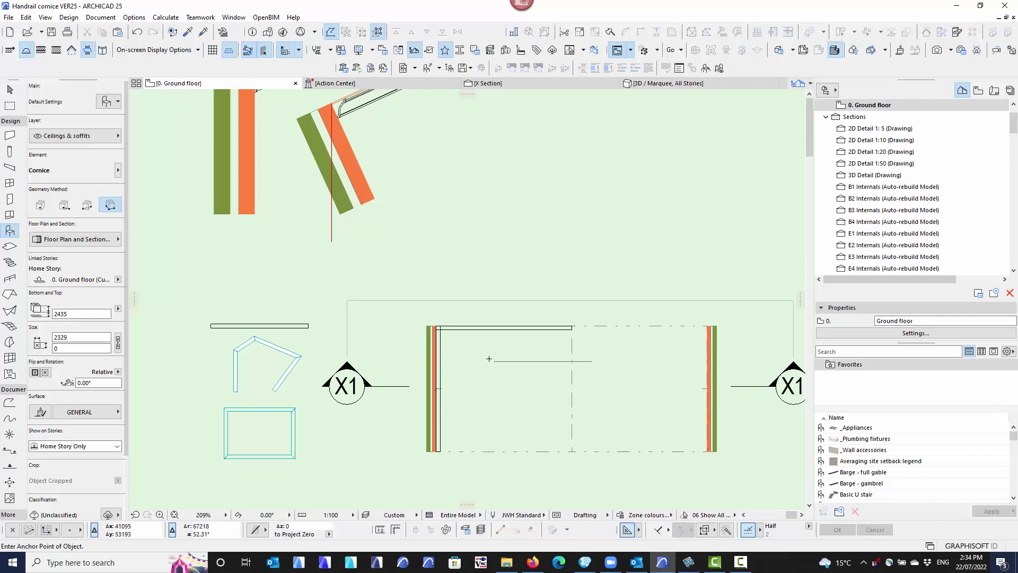
Isolate the left wall, its half of the raked ceiling and the two new cornices from the plan in 3D
middle_drag(489, 359, 418, 315)
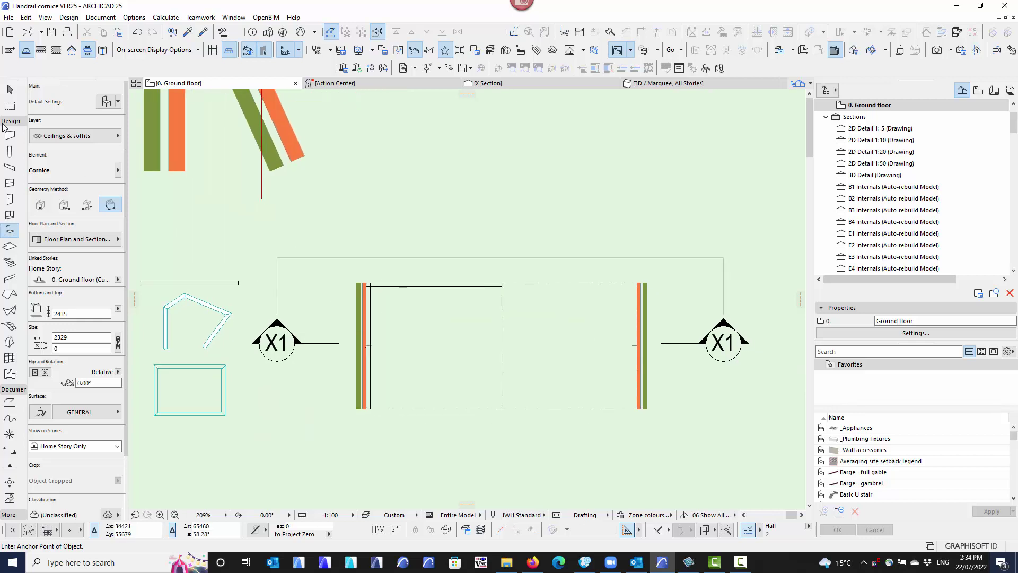
click(10, 89)
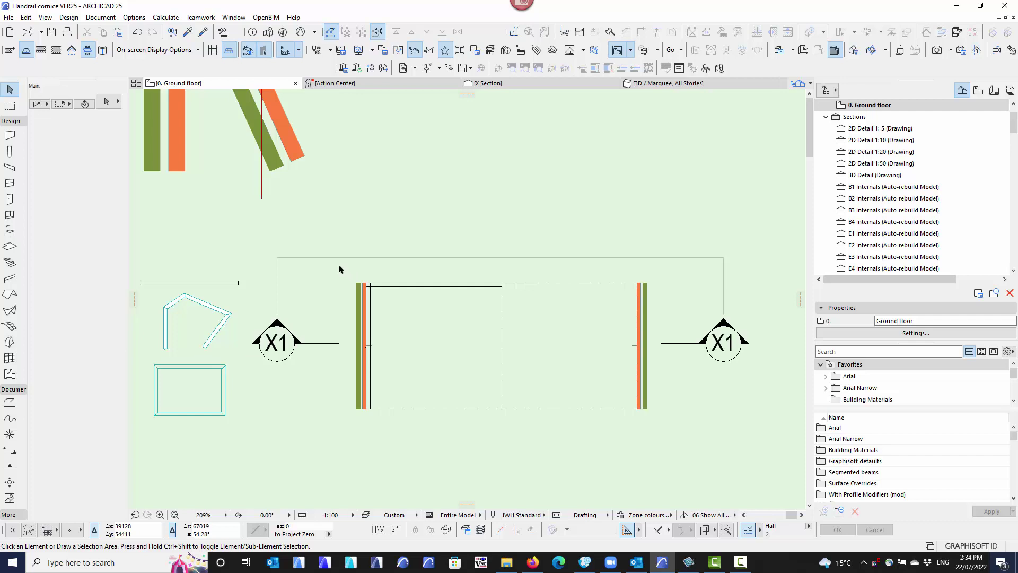
drag(339, 269, 419, 411)
right_click(391, 220)
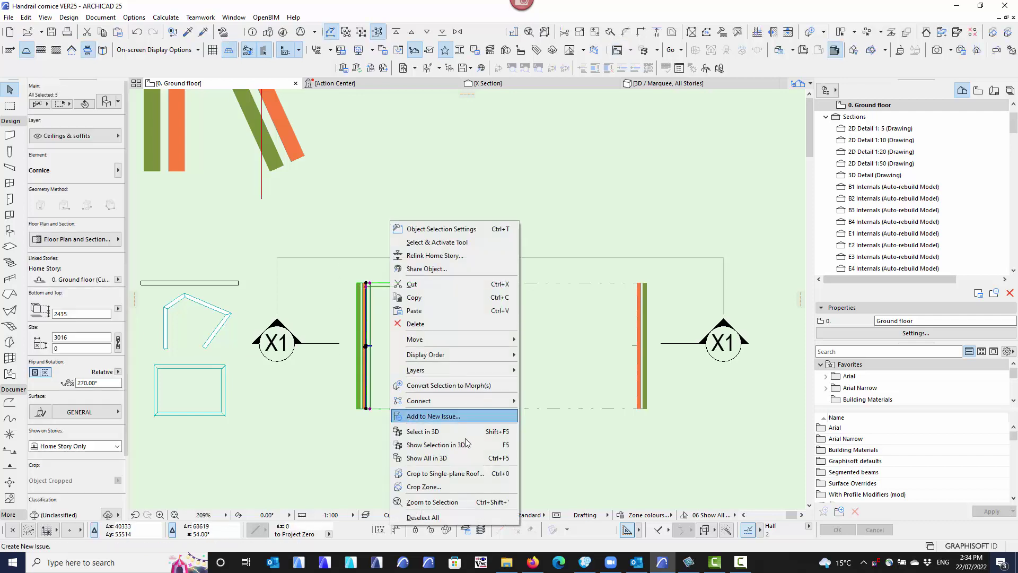
click(454, 444)
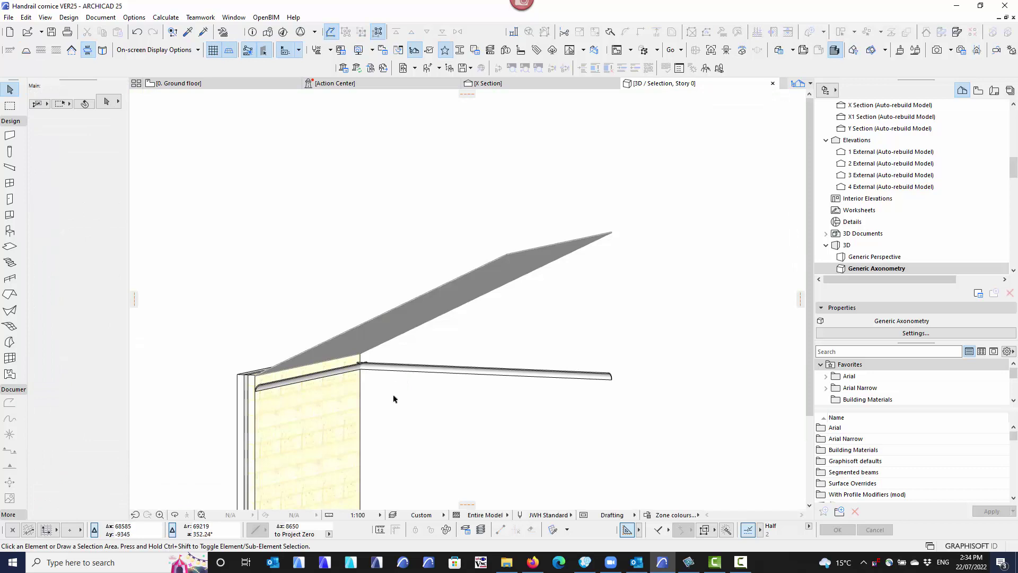
mouse_move(394, 398)
shift+middle_down()
mouse_move(398, 413)
mouse_move(345, 434)
mouse_move(397, 413)
mouse_move(470, 343)
mouse_move(486, 398)
mouse_move(322, 438)
mouse_move(374, 393)
shift+middle_up()
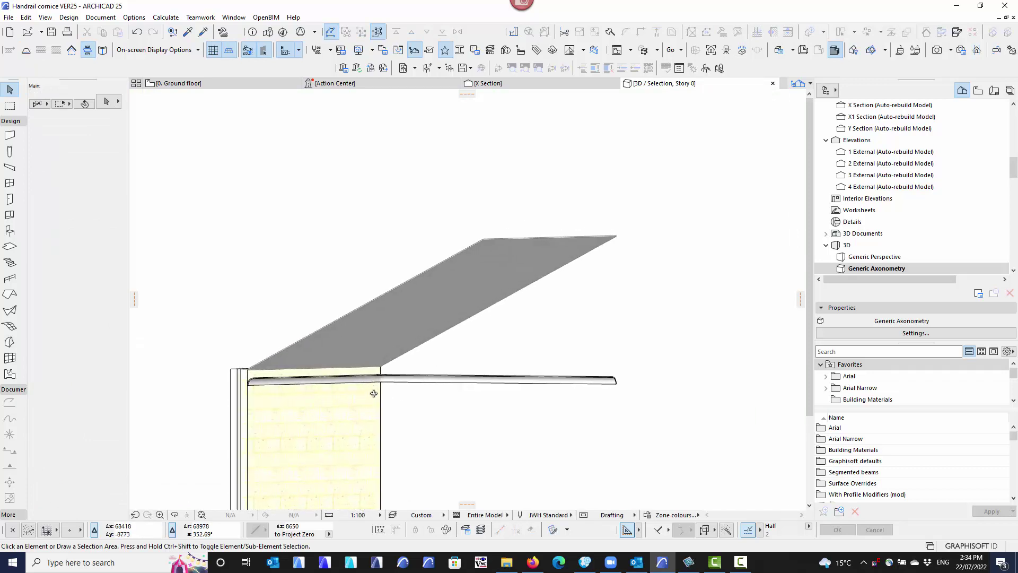
Move both cornices up together from their top back corner to the wall's top inner corner, at 2525 mm
scroll(357, 385, up, 3)
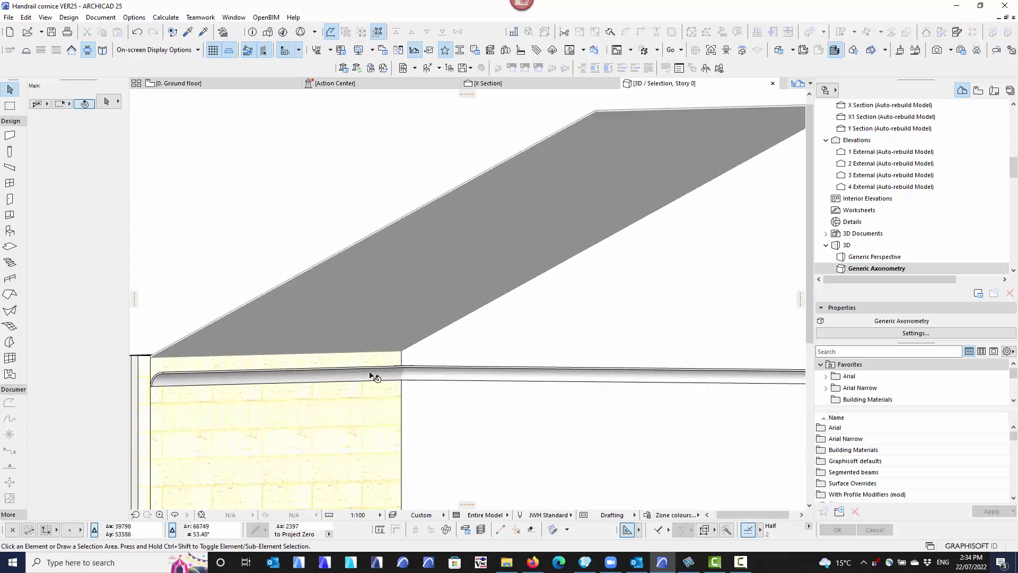
click(375, 376)
shift+click(448, 375)
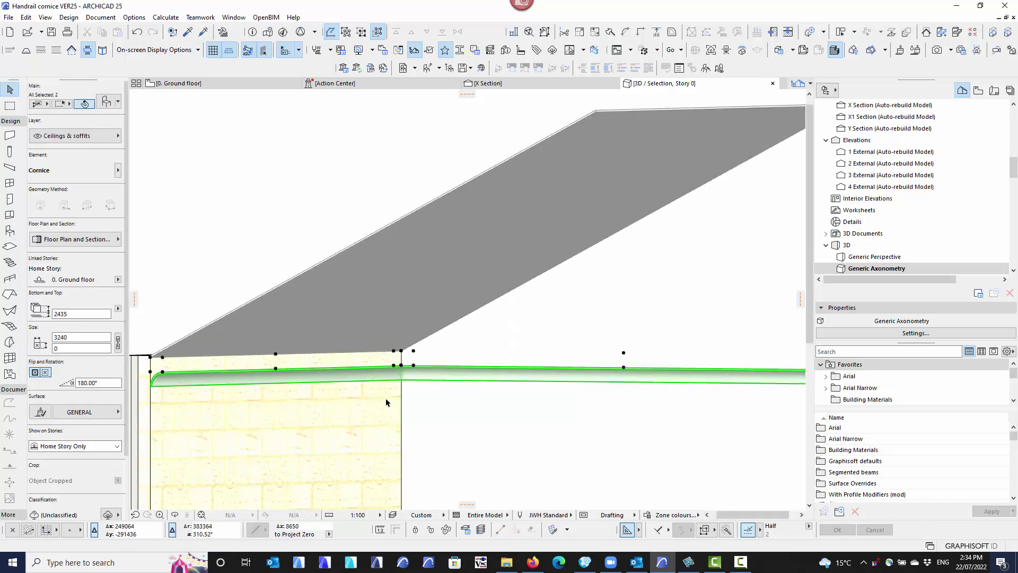
middle_drag(385, 396, 531, 397)
scroll(268, 377, up, 6)
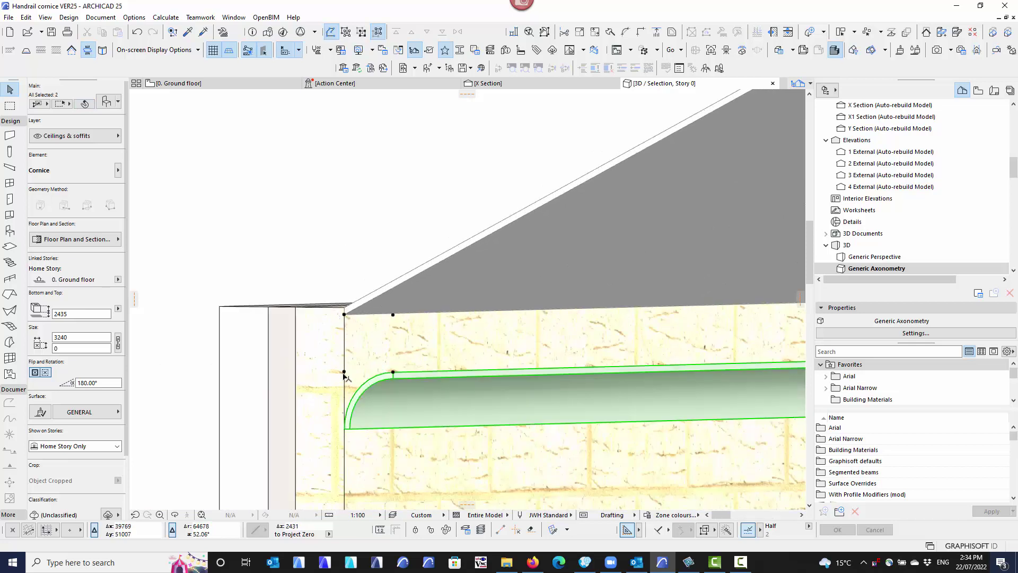
click(344, 372)
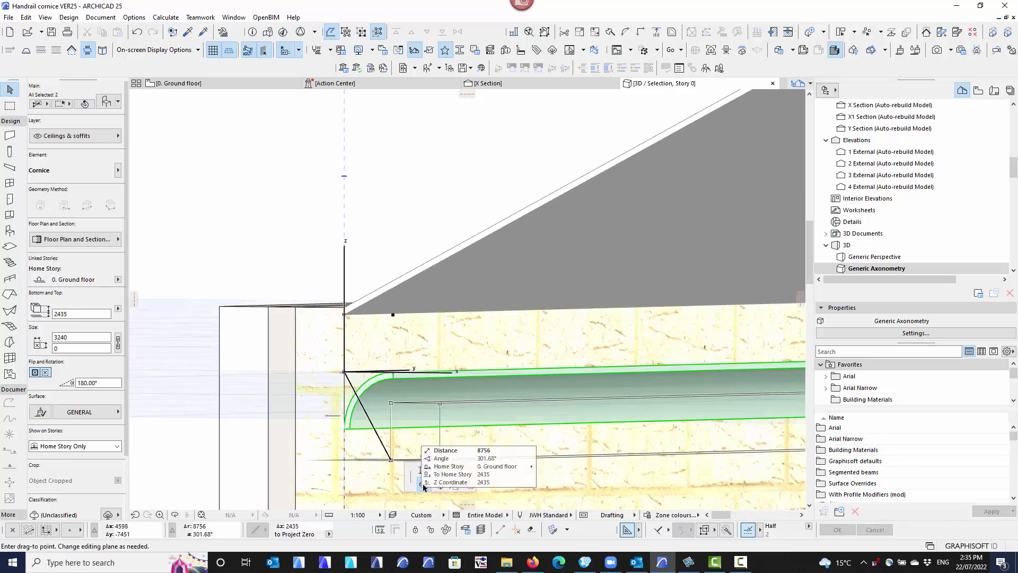
click(344, 316)
scroll(514, 383, up, 3)
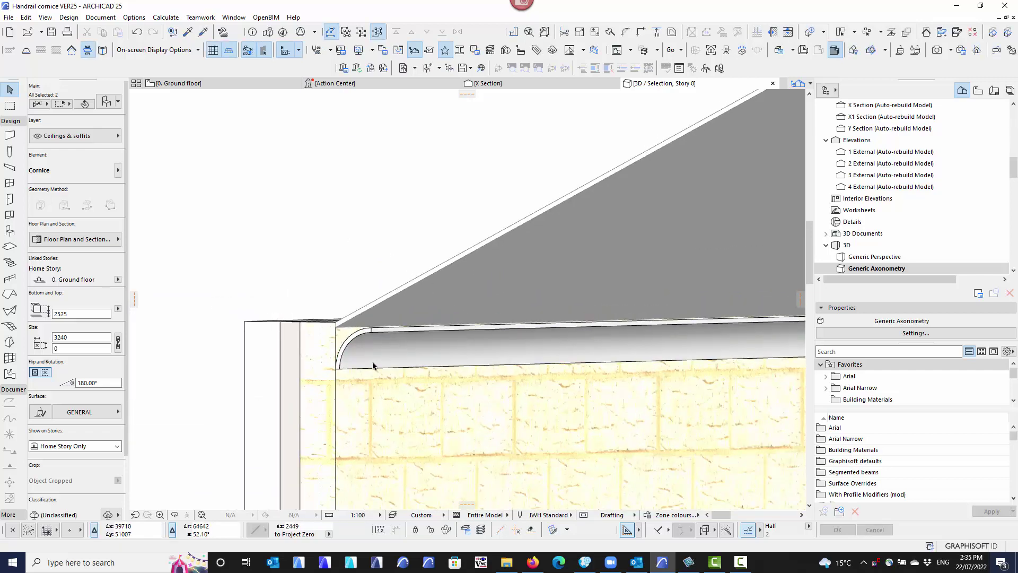
middle_drag(515, 383, 357, 366)
scroll(467, 326, down, 3)
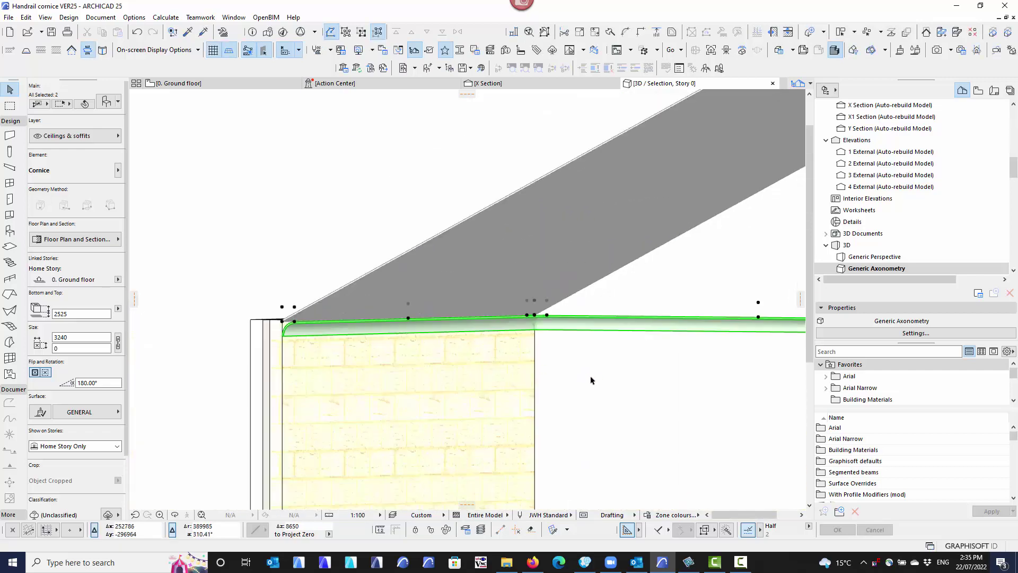
click(582, 367)
Set the inclination of the cornice running up the raked ceiling to 25.63°
middle_drag(582, 364, 468, 318)
scroll(503, 344, down, 2)
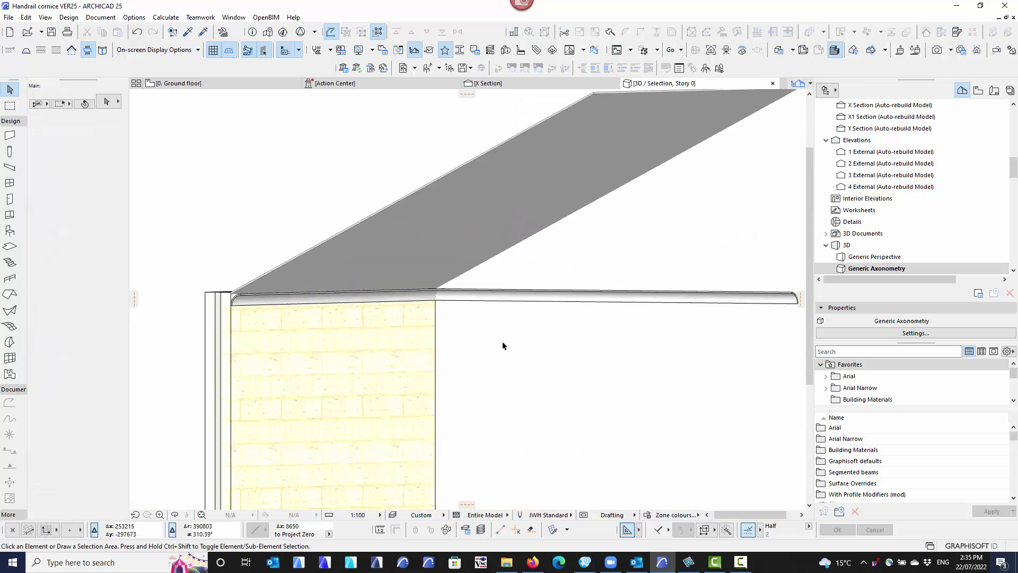
click(574, 296)
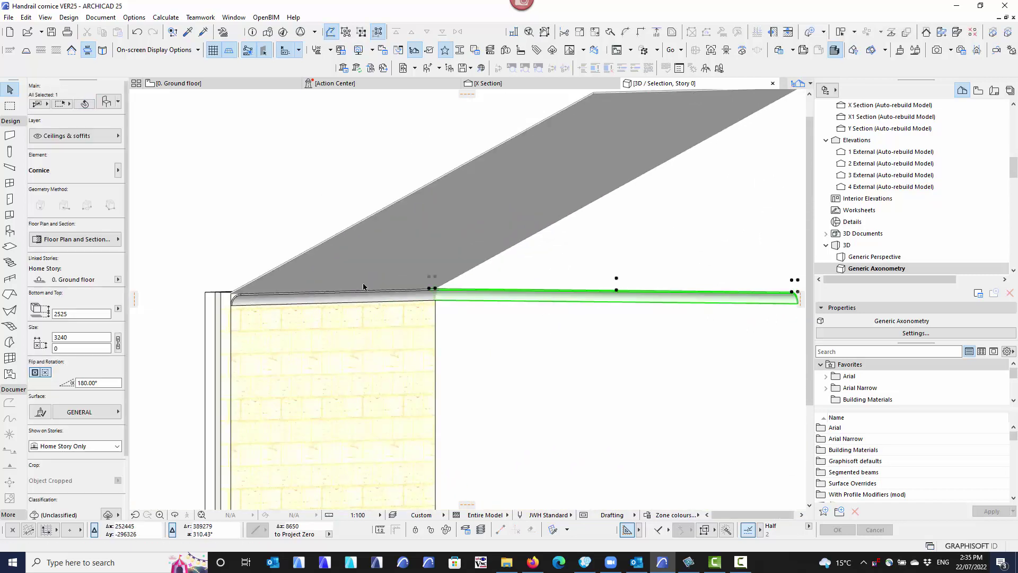
click(106, 101)
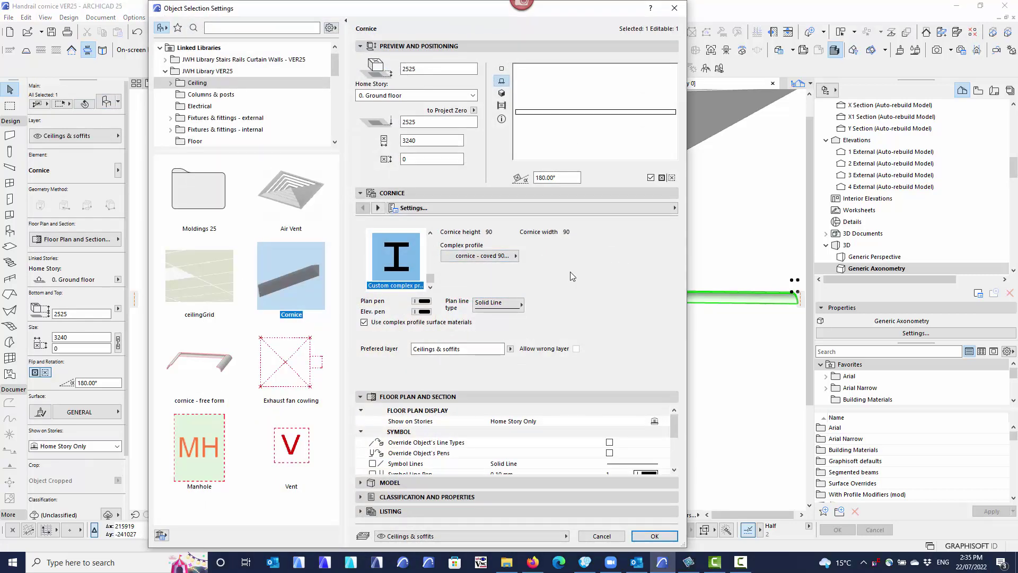
click(580, 210)
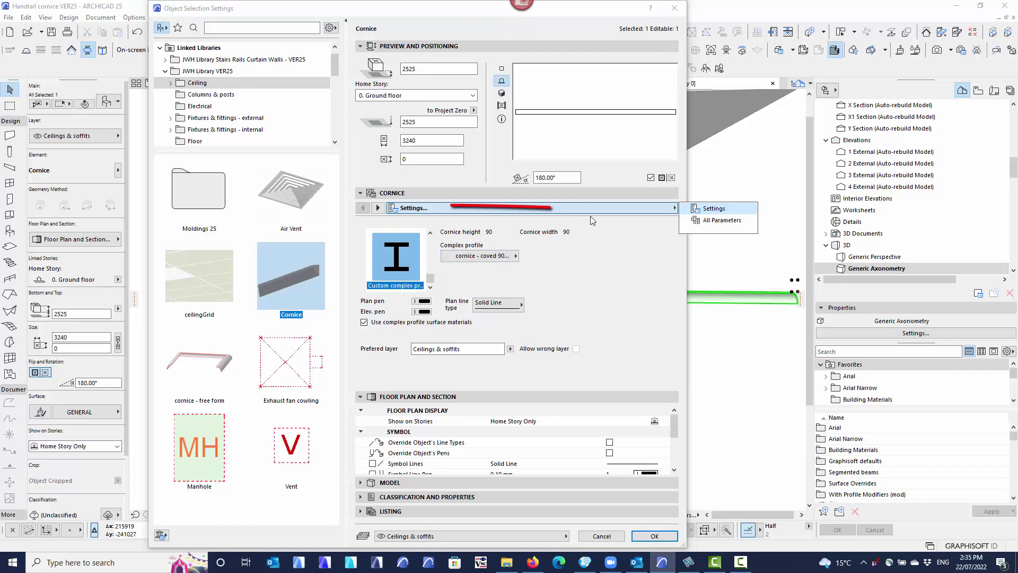
click(718, 220)
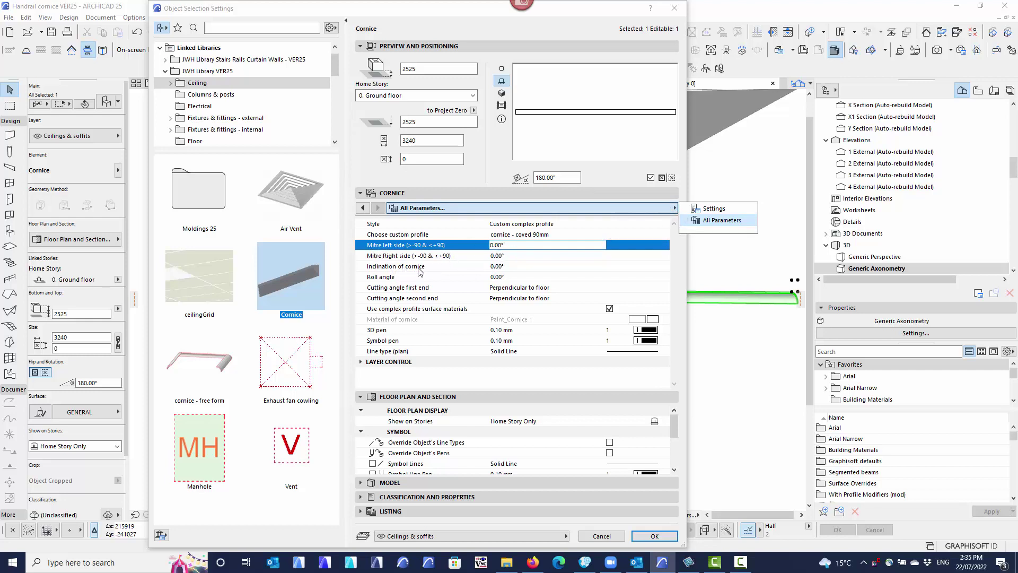
click(509, 267)
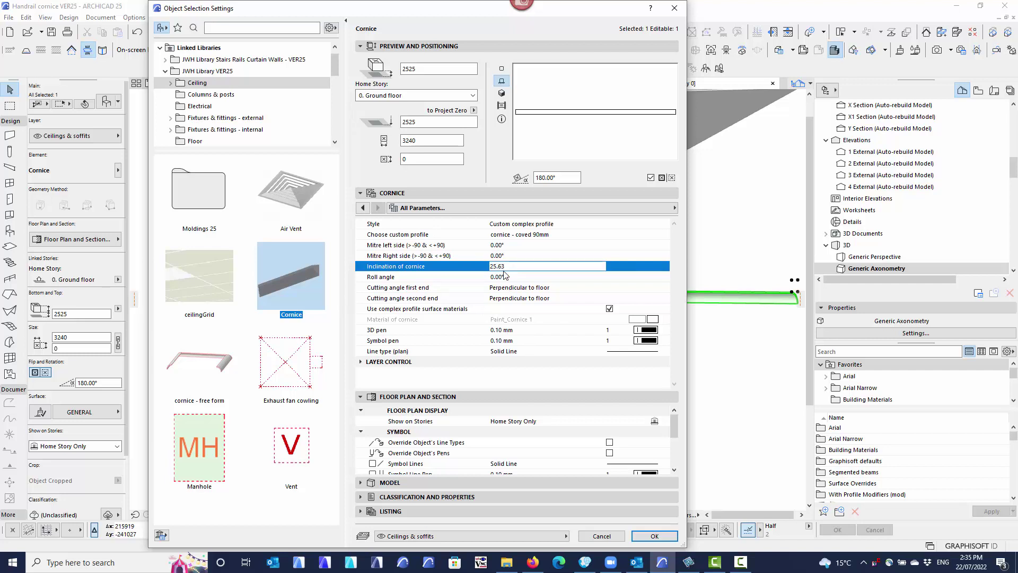
key(Return)
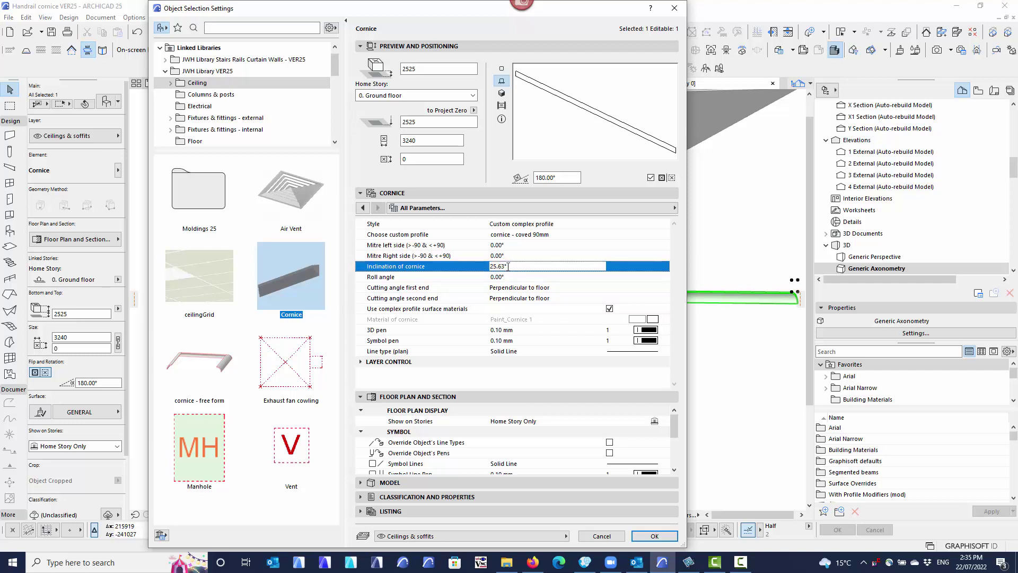
click(654, 536)
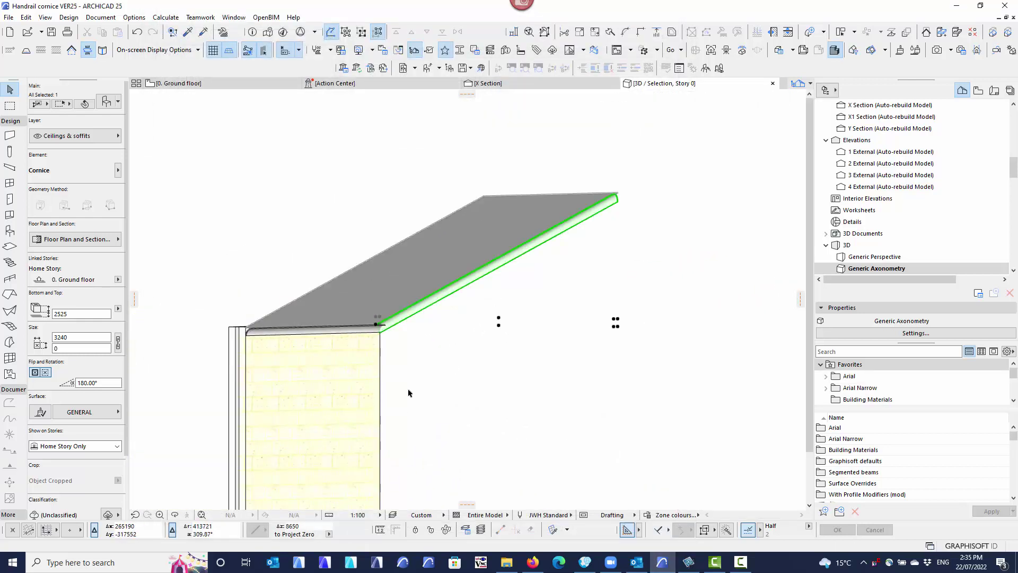
shift+middle_drag(409, 393, 432, 400)
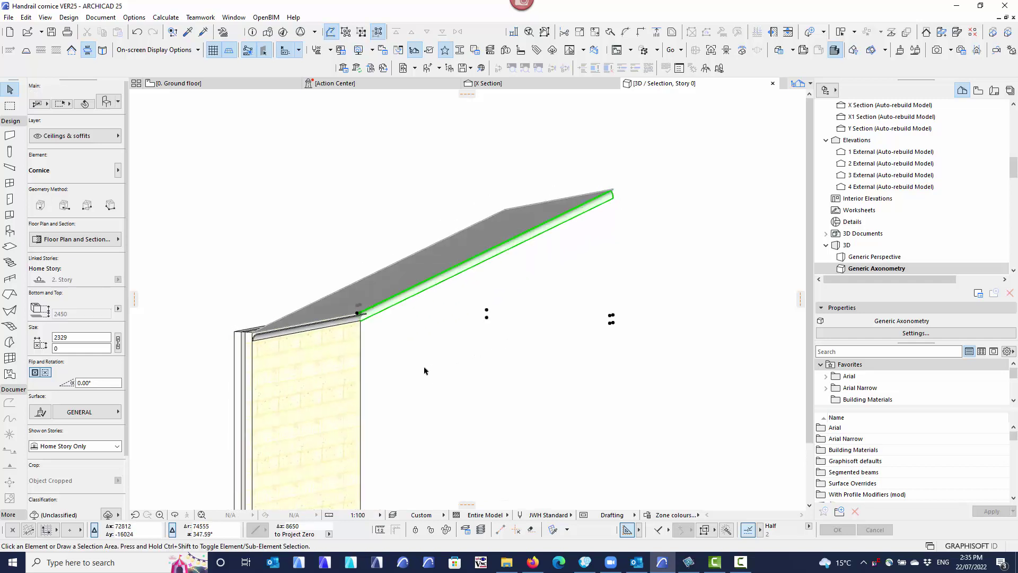
click(374, 367)
Set the roll angle of the cornice along the left wall to 25.63°
scroll(329, 318, up, 3)
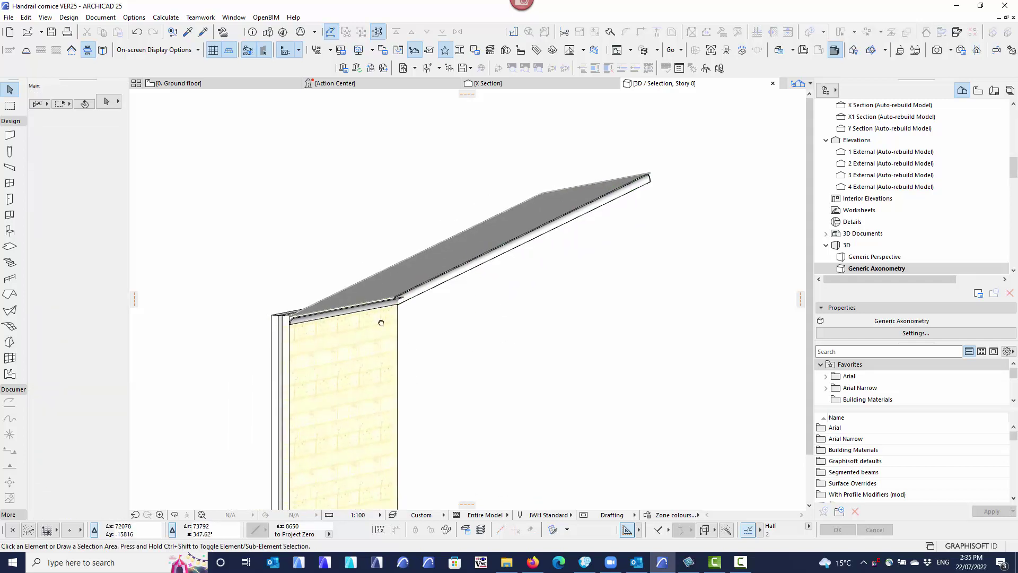
click(324, 314)
scroll(257, 322, up, 4)
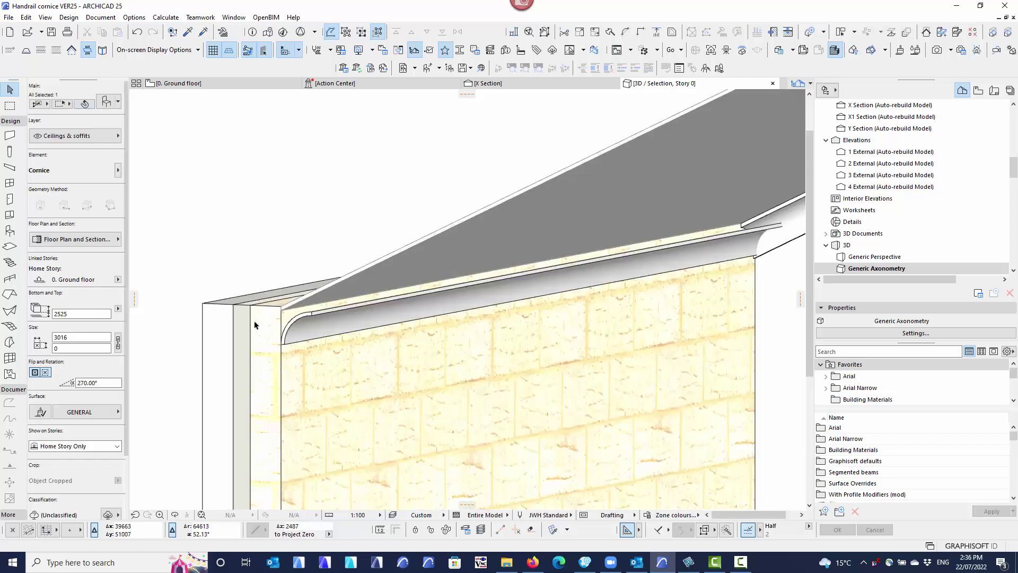
shift+middle_drag(341, 363, 309, 323)
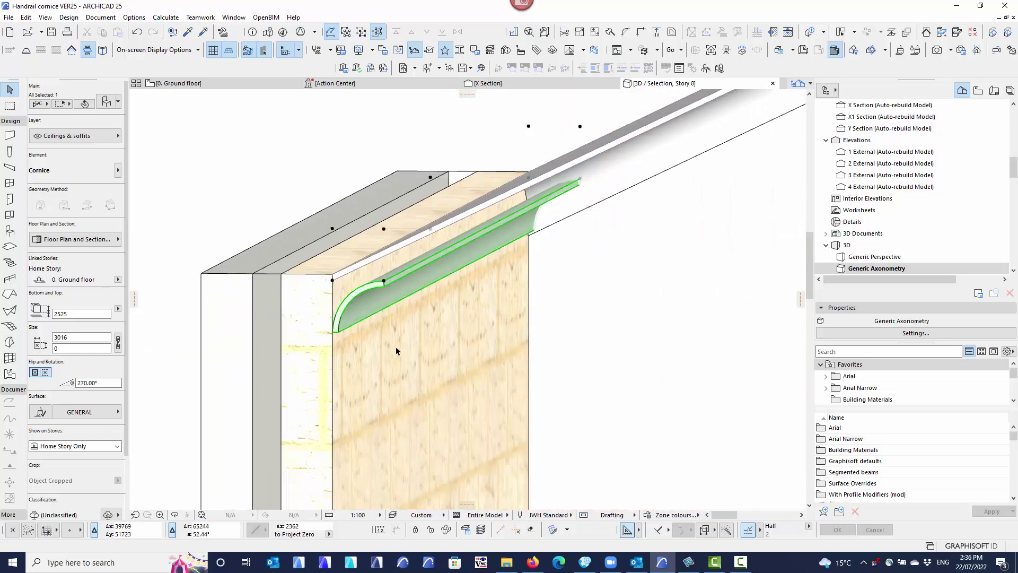
mouse_move(398, 345)
shift+middle_down()
mouse_move(412, 341)
mouse_move(371, 341)
mouse_move(393, 341)
shift+middle_up()
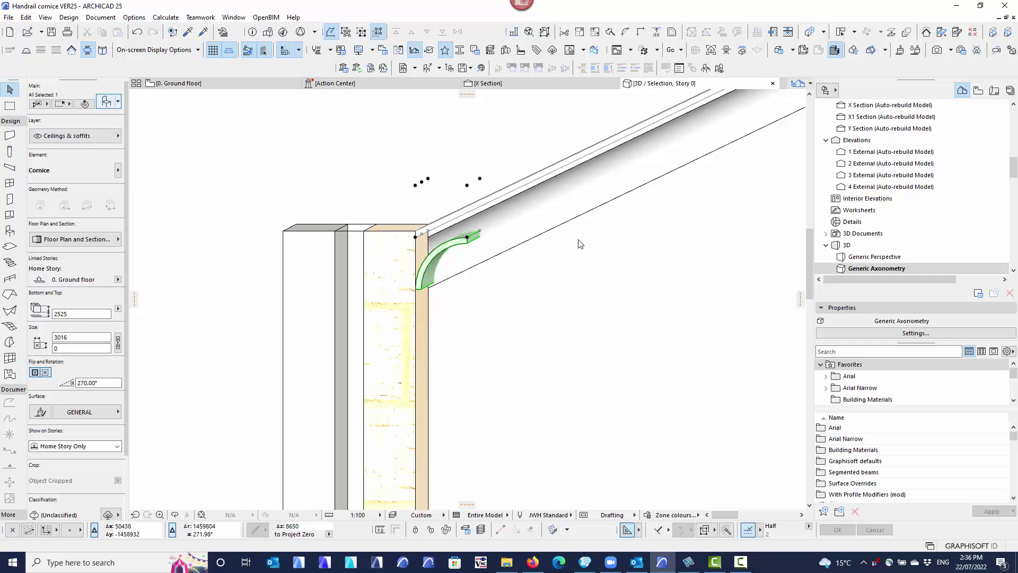
key(ctrl+t)
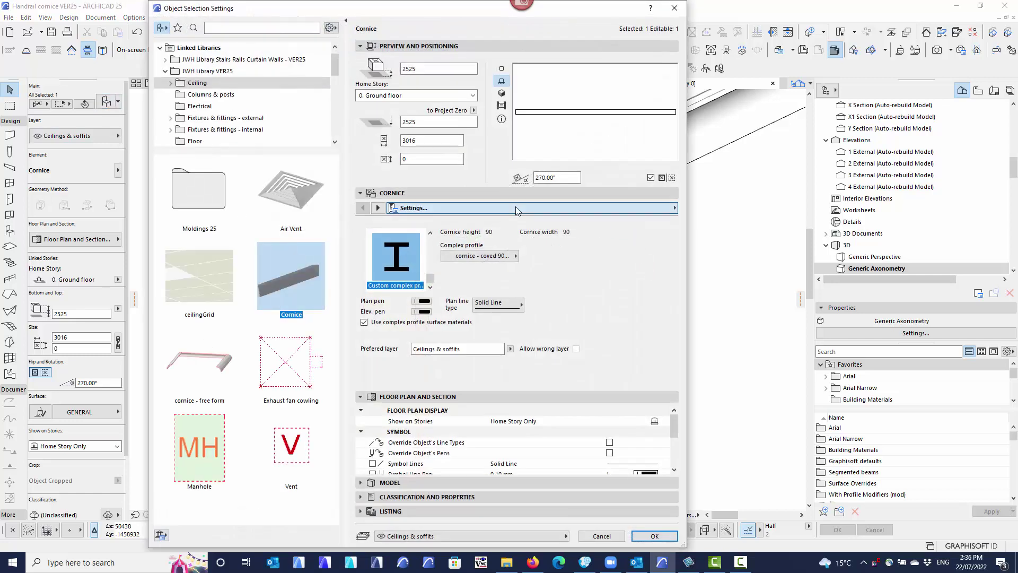
click(517, 210)
click(721, 220)
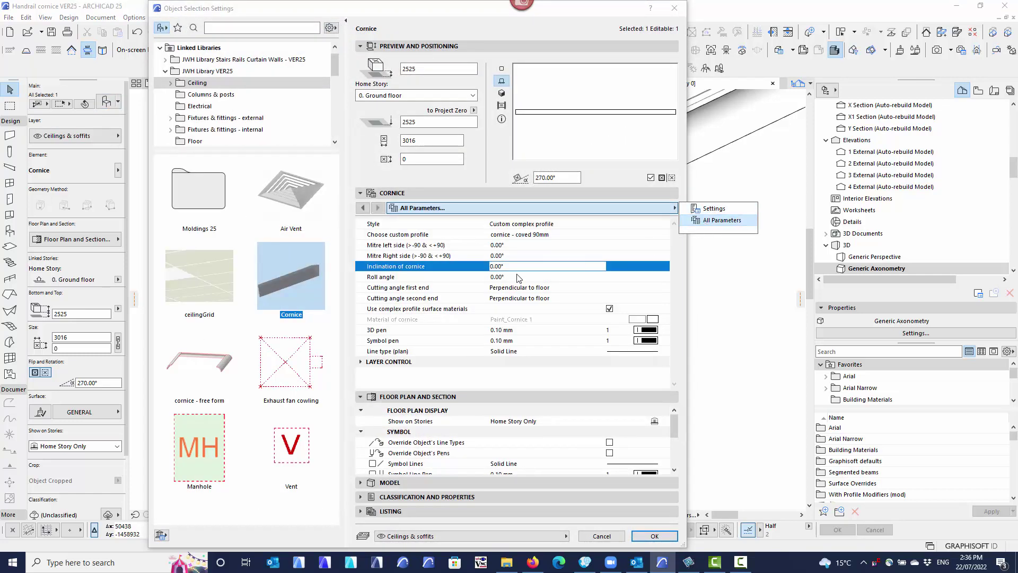
click(434, 277)
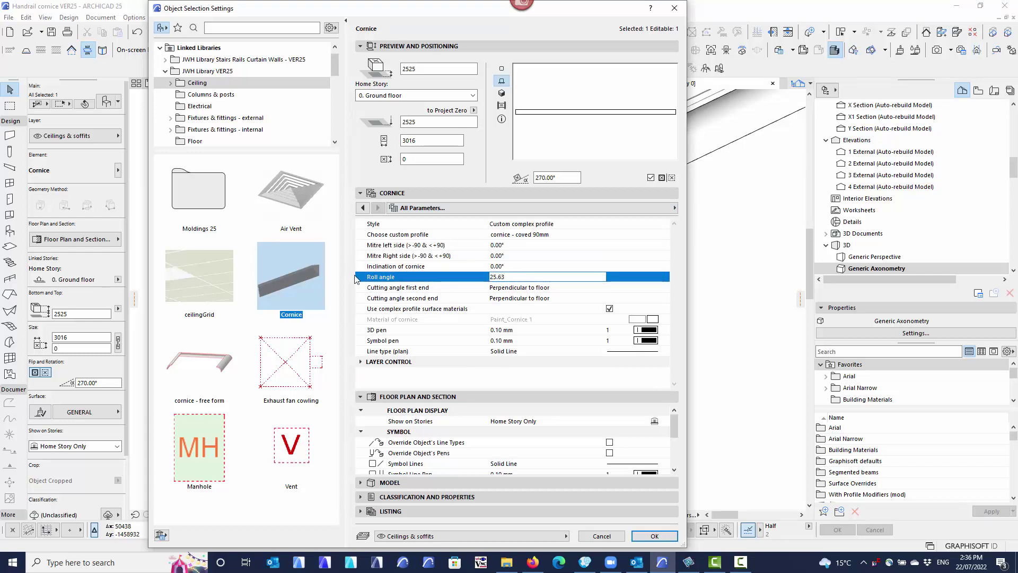
click(654, 536)
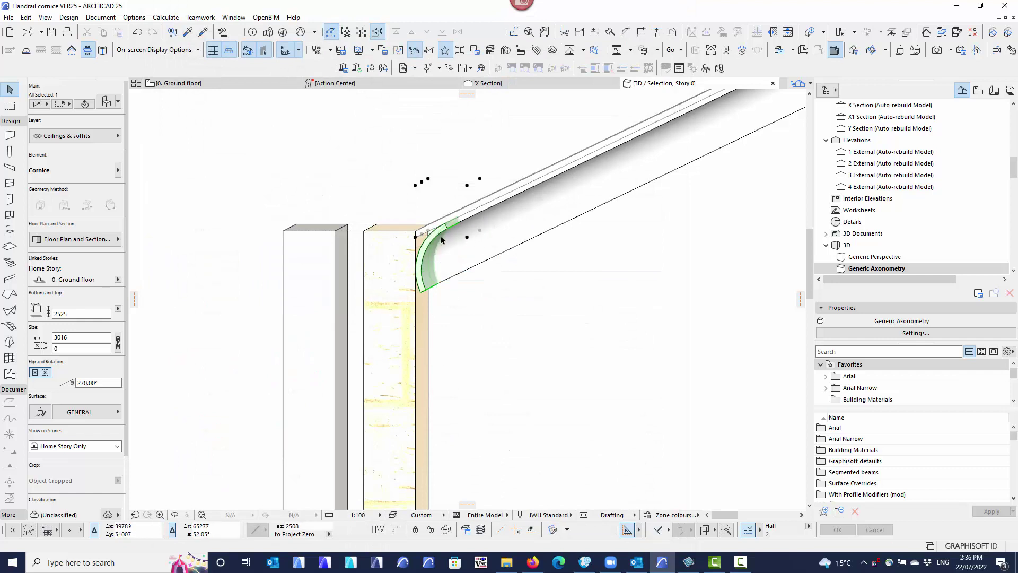
click(467, 321)
Examine how the rolled cornice meets the wall face, the raked ceiling and the inclined cornice at the corner
mouse_move(449, 326)
shift+middle_down()
mouse_move(464, 322)
mouse_move(444, 325)
shift+middle_up()
scroll(406, 300, up, 5)
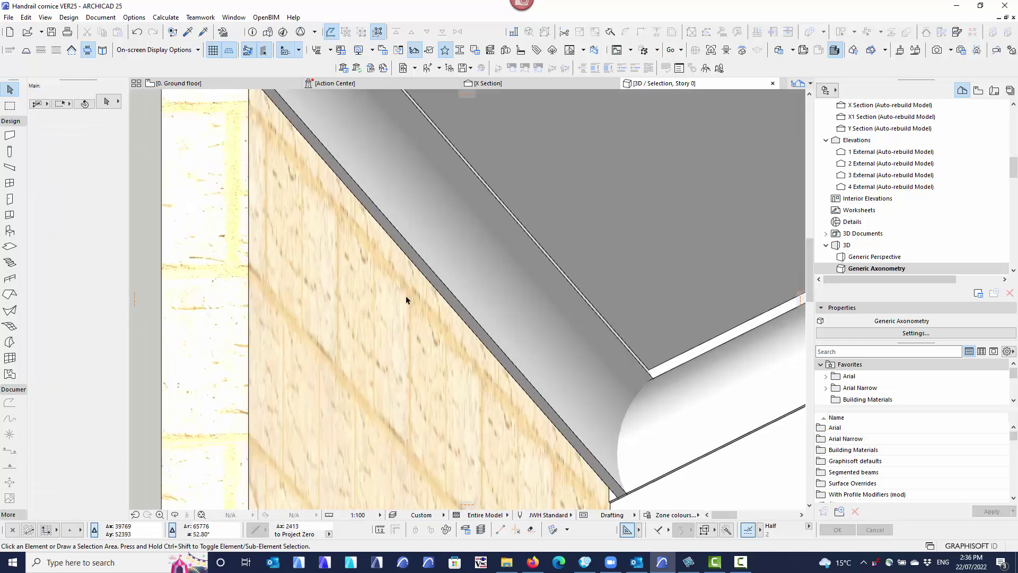
scroll(359, 330, down, 10)
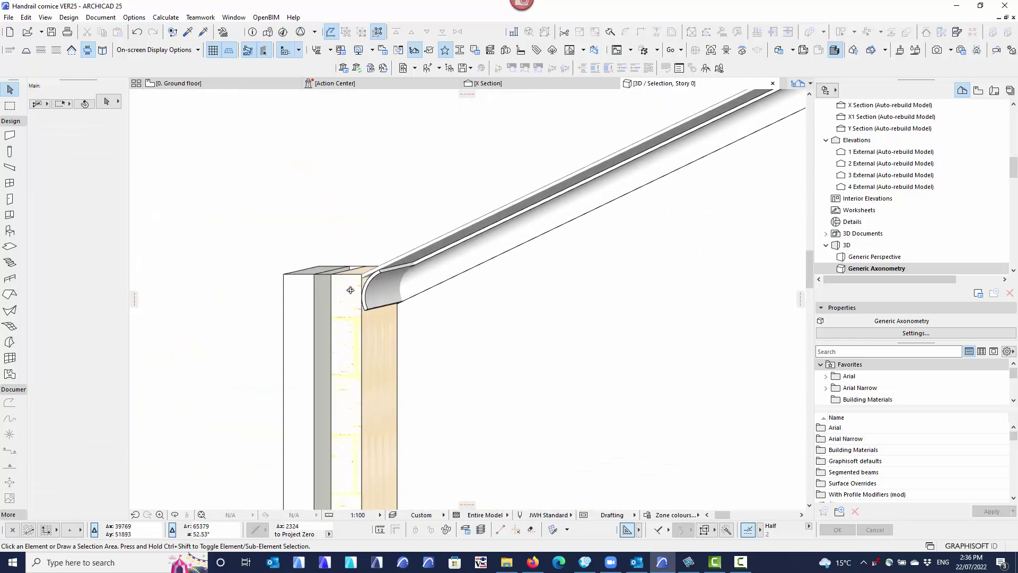
shift+middle_drag(350, 290, 388, 311)
scroll(376, 304, up, 6)
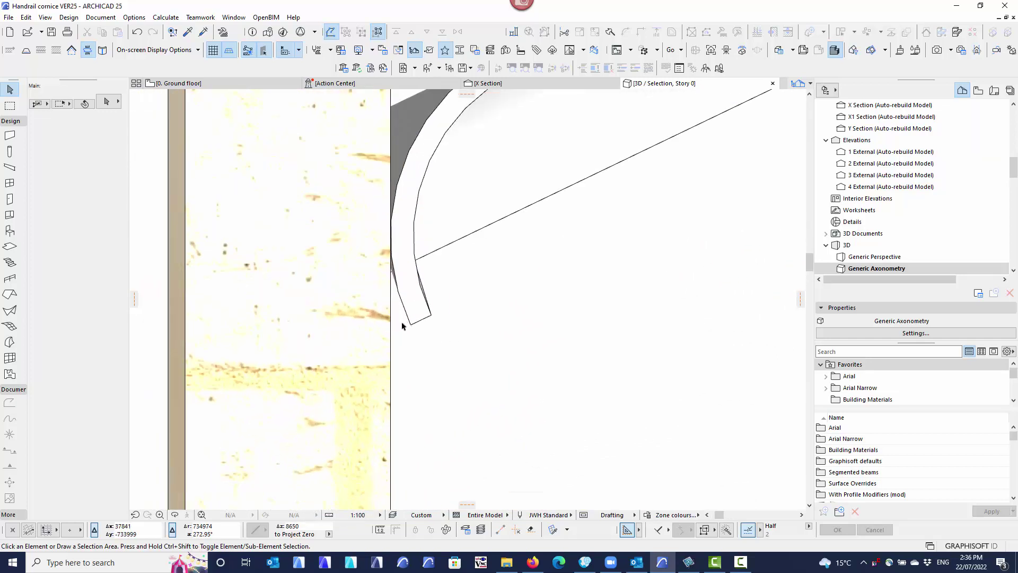
scroll(407, 335, down, 5)
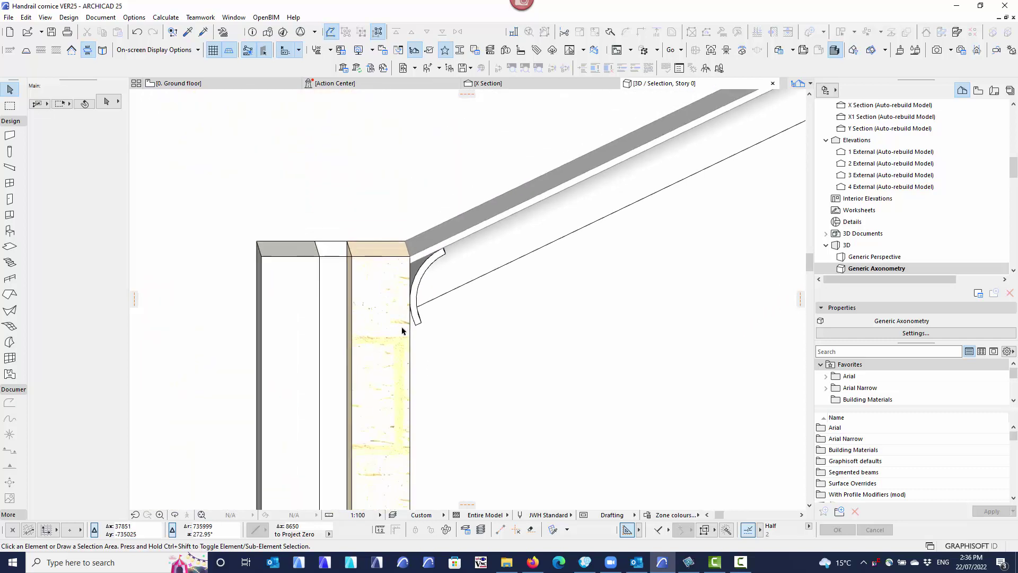
shift+middle_drag(436, 331, 408, 297)
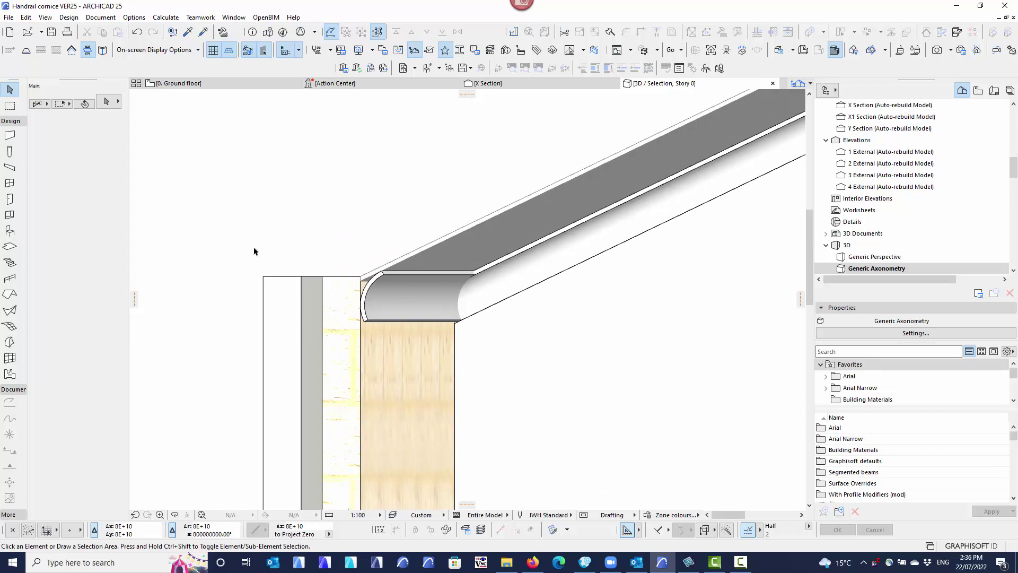
mouse_move(321, 249)
middle_down()
mouse_move(329, 255)
mouse_move(318, 232)
middle_up()
scroll(316, 236, down, 2)
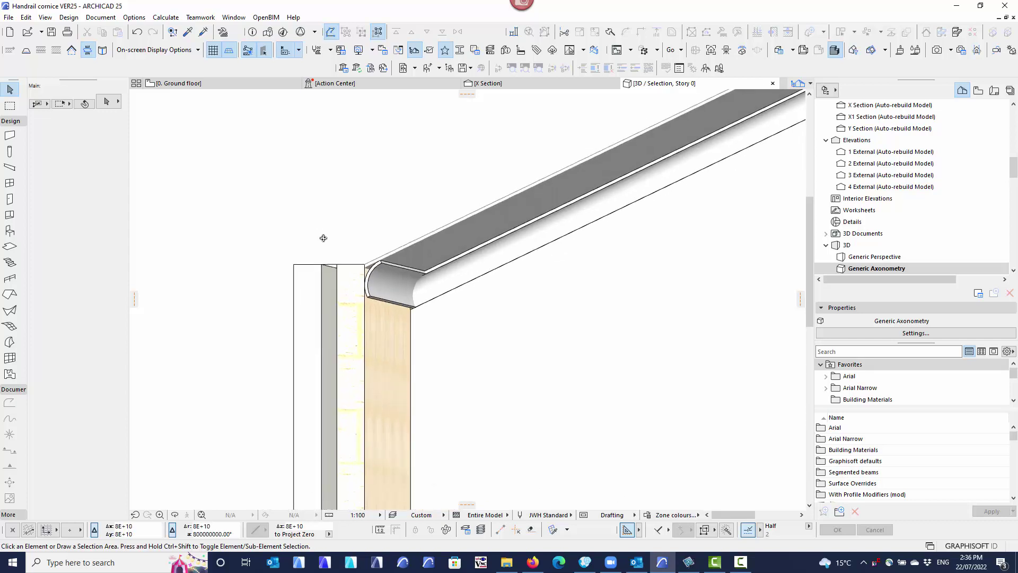
On the ground floor plan, mitre the corner end of the cornice along the left wall at 45°
click(178, 83)
click(374, 289)
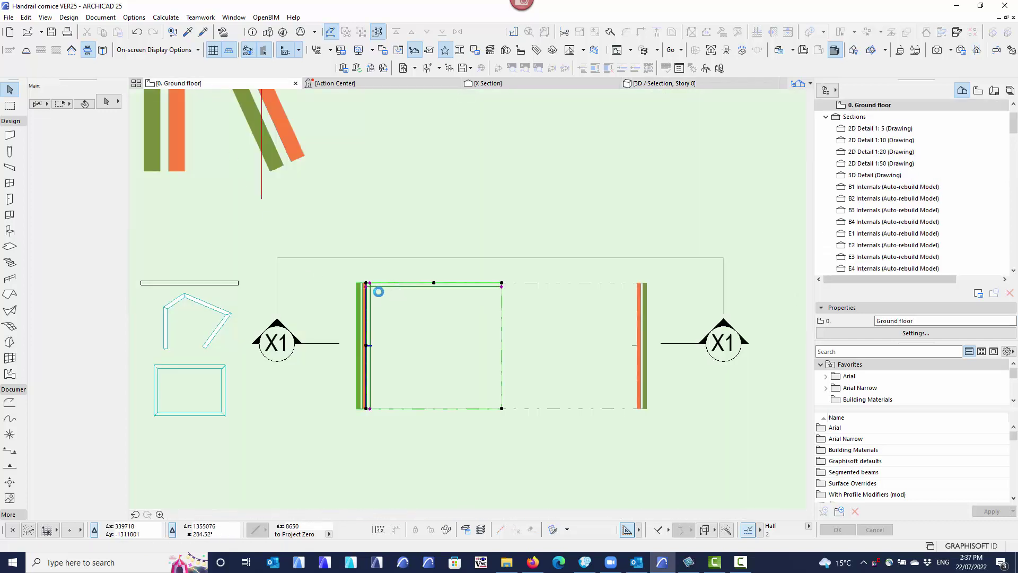
scroll(370, 295, up, 4)
scroll(370, 297, up, 4)
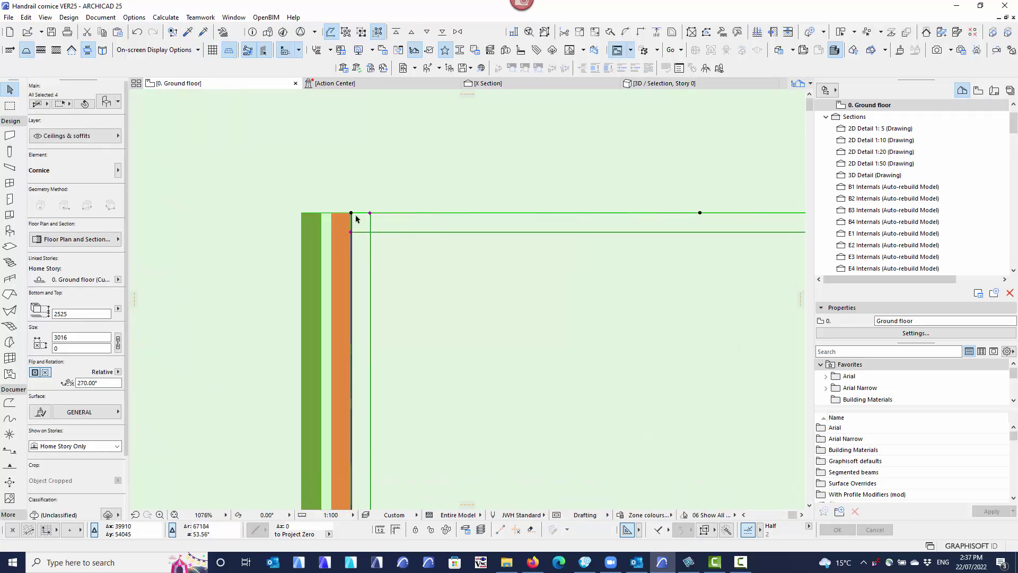
click(366, 202)
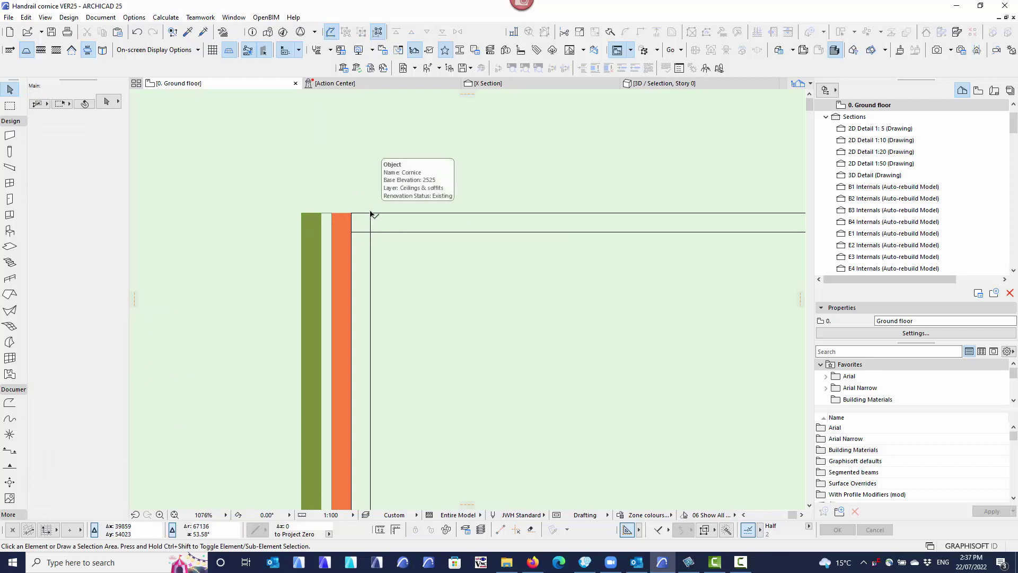
click(371, 214)
click(371, 214)
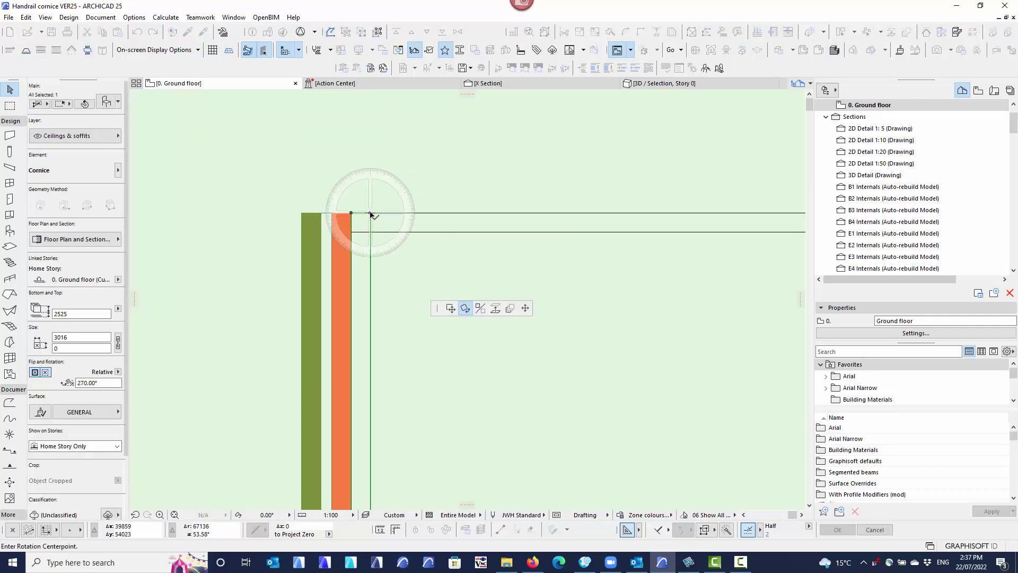
click(465, 306)
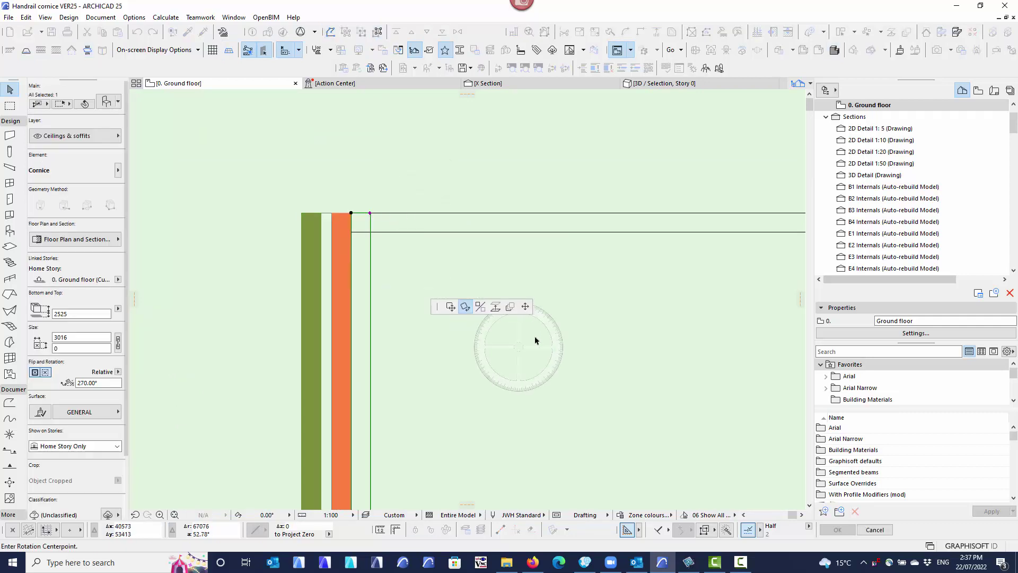
click(526, 306)
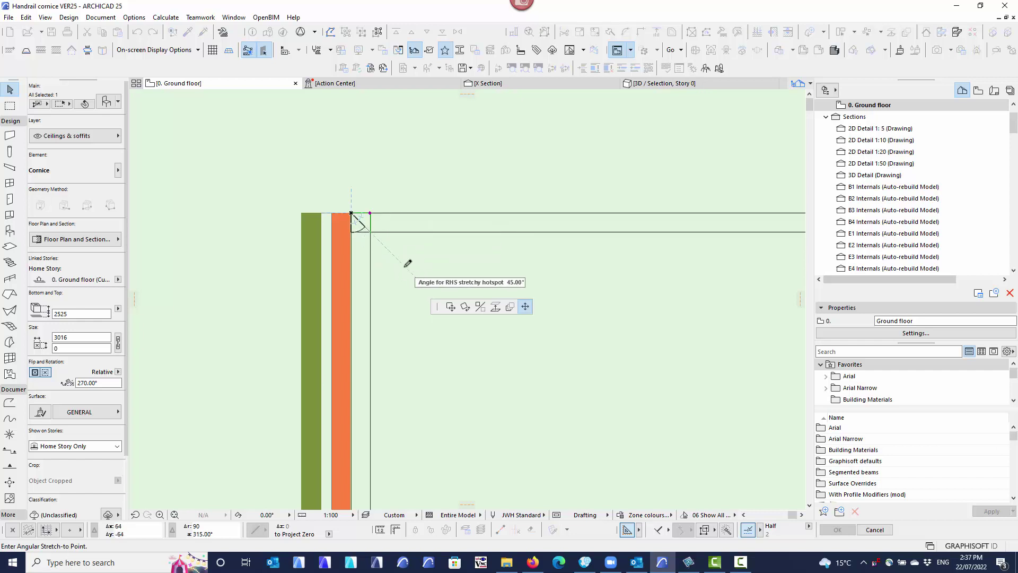
click(408, 264)
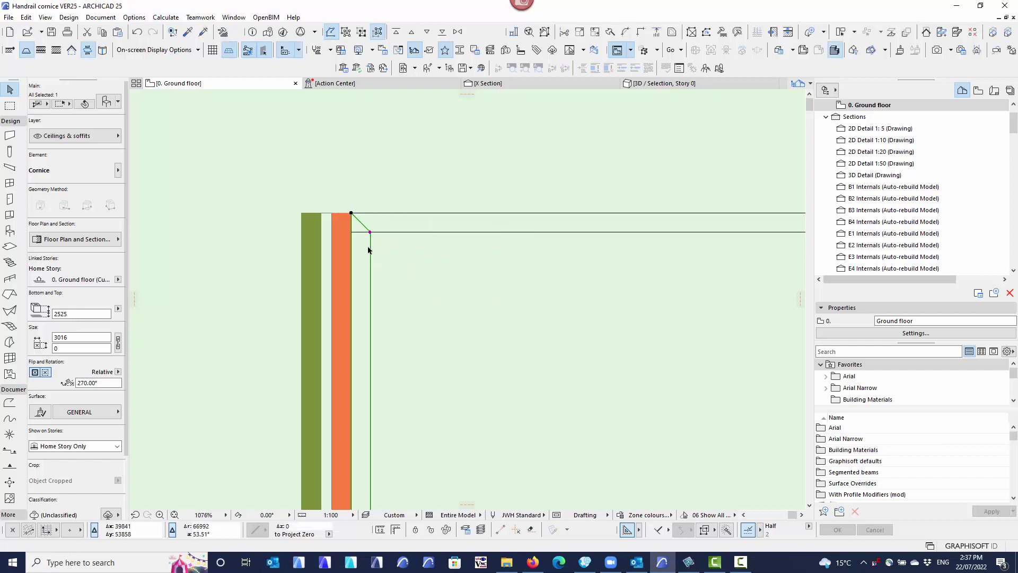
Mitre the adjoining end of the cornice running up the raked ceiling at 45° to meet the left wall's cornice
click(352, 232)
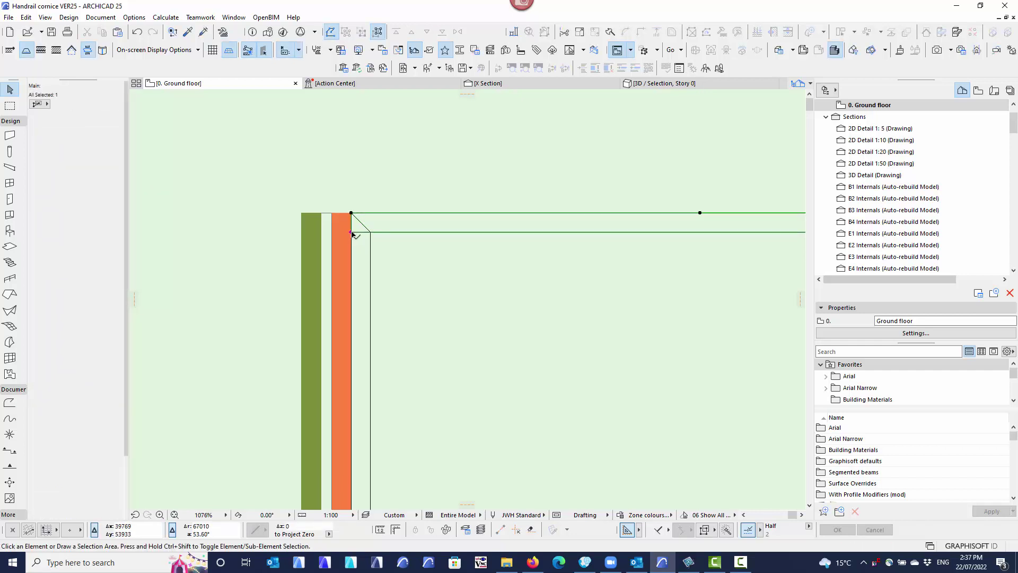
click(351, 232)
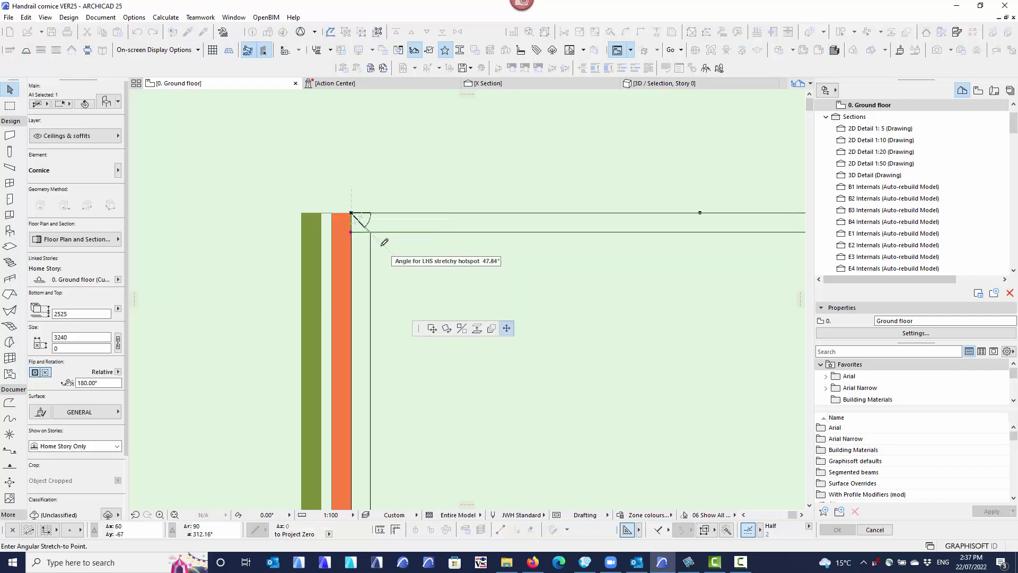
click(385, 240)
key(Escape)
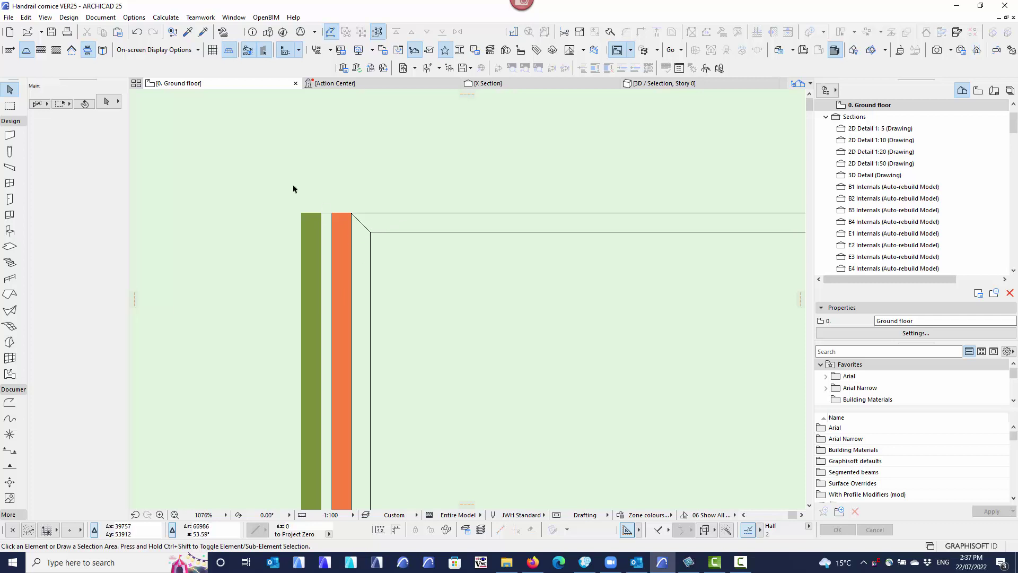
Show the corner's walls and cornices in 3D and examine the mitre joint between the two cornices
drag(247, 167, 433, 291)
right_click(392, 179)
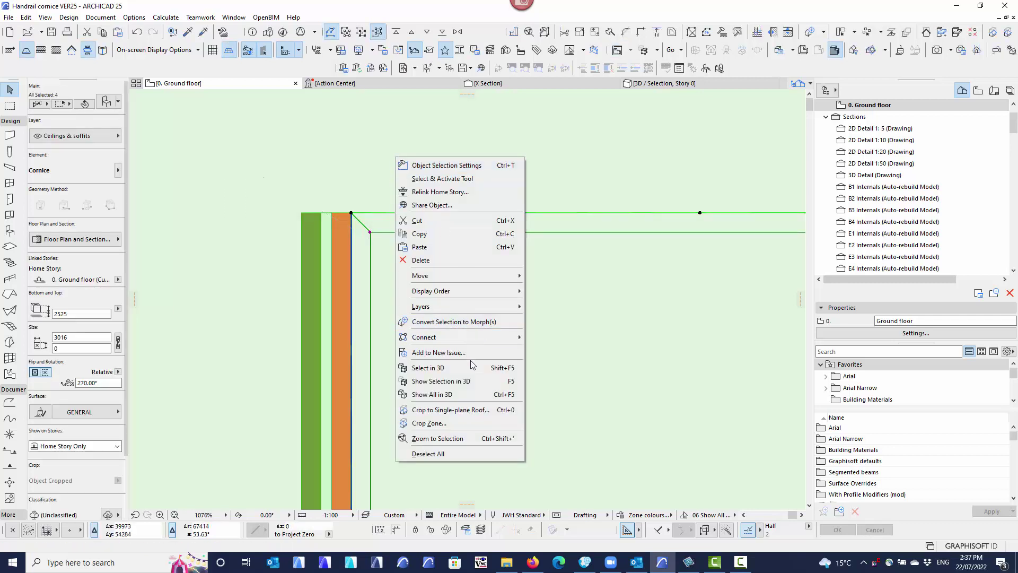
click(459, 390)
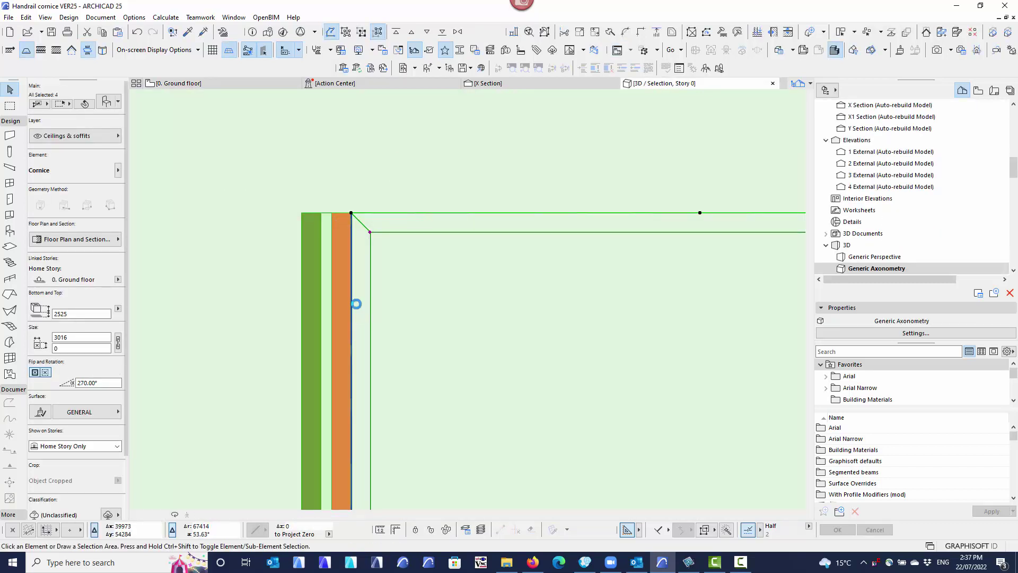
scroll(447, 305, up, 3)
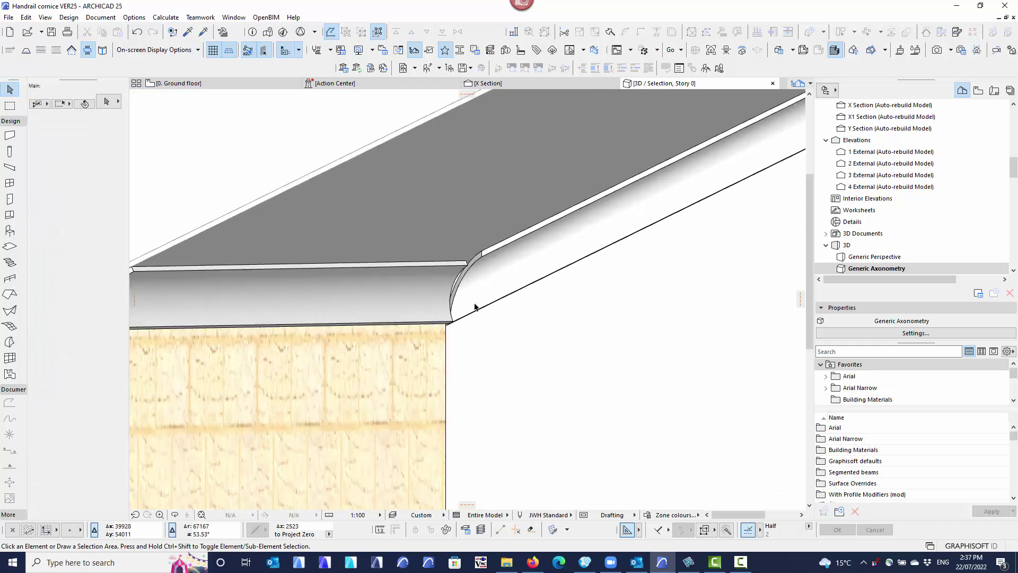
shift+middle_drag(472, 335, 424, 333)
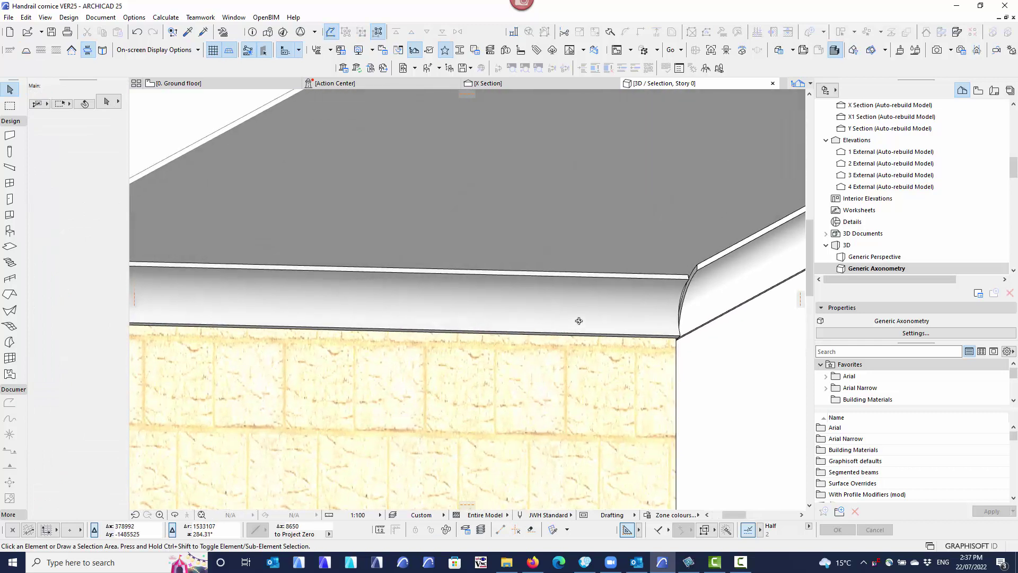
middle_drag(578, 321, 334, 298)
scroll(409, 286, down, 2)
scroll(428, 285, down, 2)
shift+middle_drag(397, 298, 427, 298)
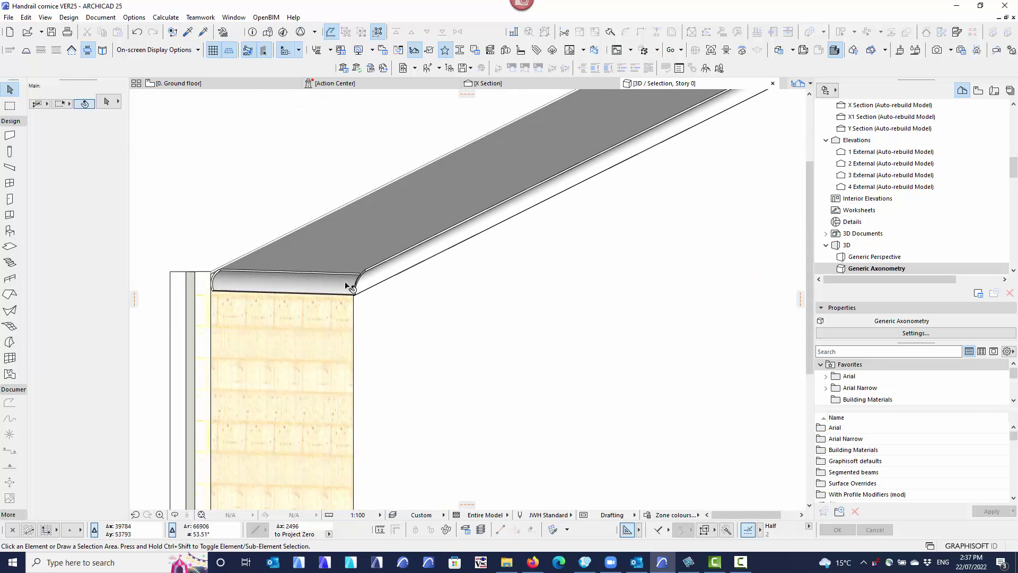
Select both cornices and examine how the profile of the left wall's cornice sits against the wall and raked ceiling
click(395, 271)
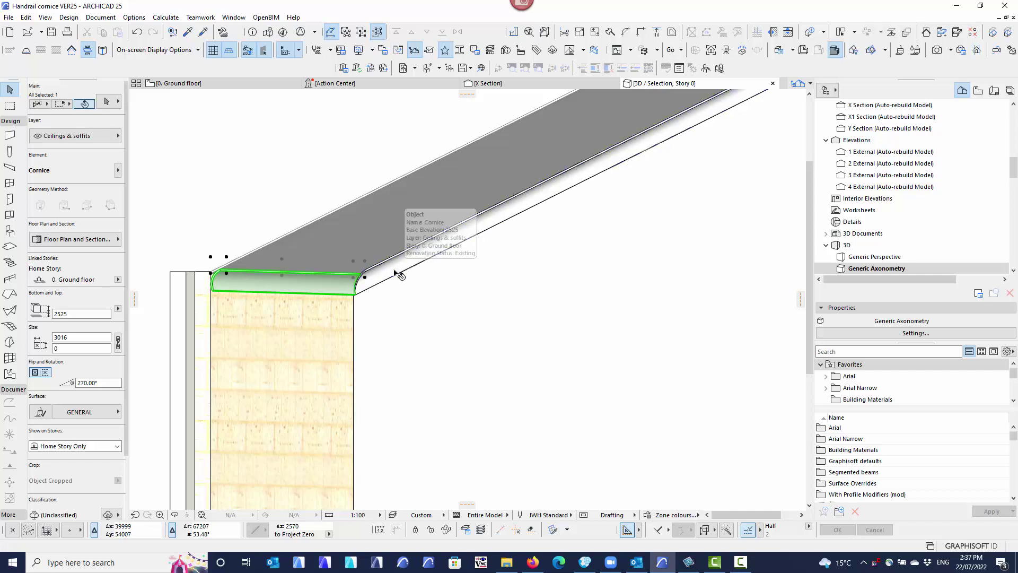
shift+click(395, 272)
scroll(315, 316, up, 6)
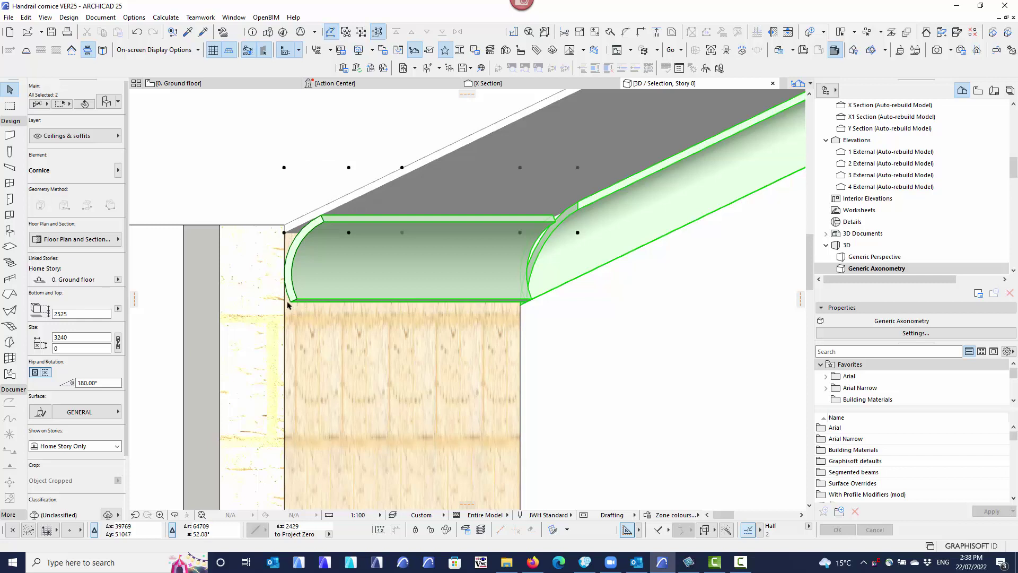
shift+middle_drag(287, 306, 306, 311)
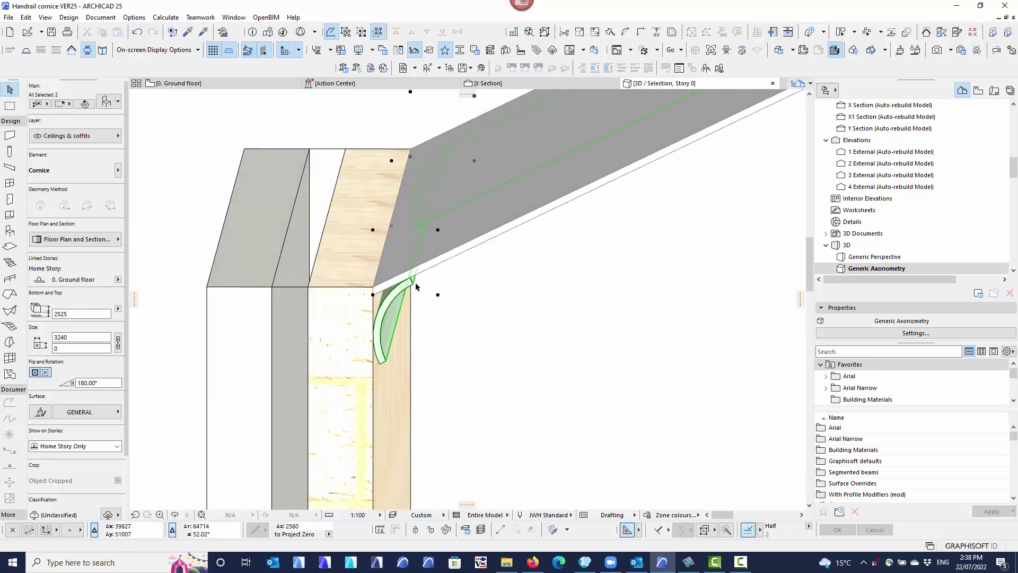
shift+middle_drag(403, 360, 412, 304)
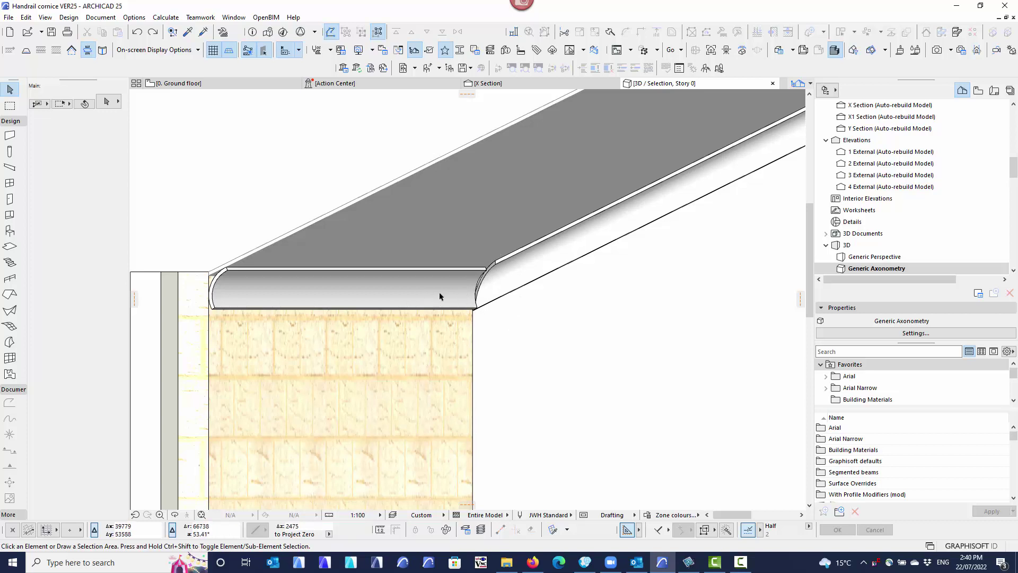
Set the inclined cornice's first-end cutting angle to Perpendicular to cornice inclination in its full parameter list
click(517, 277)
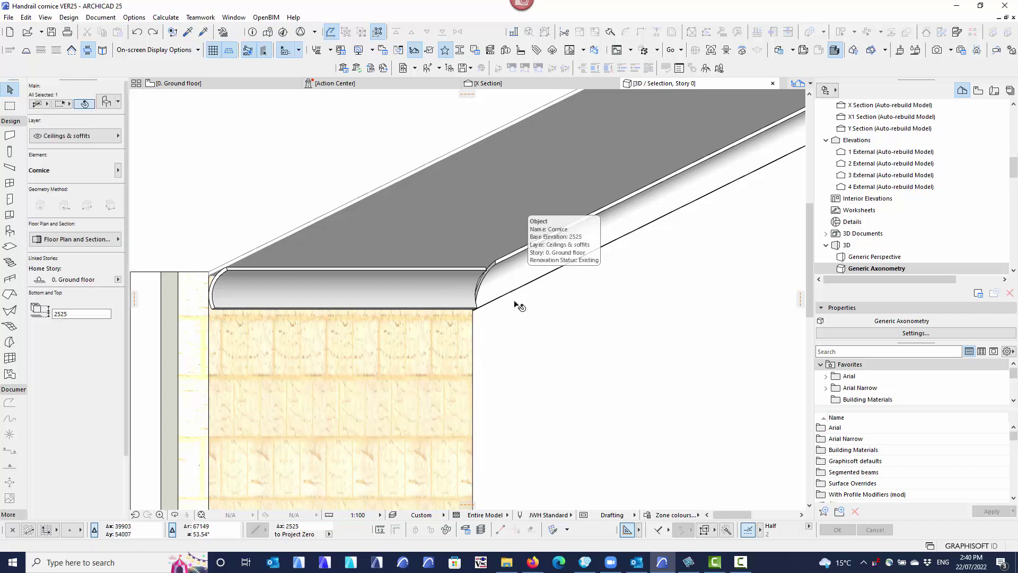
scroll(497, 301, down, 2)
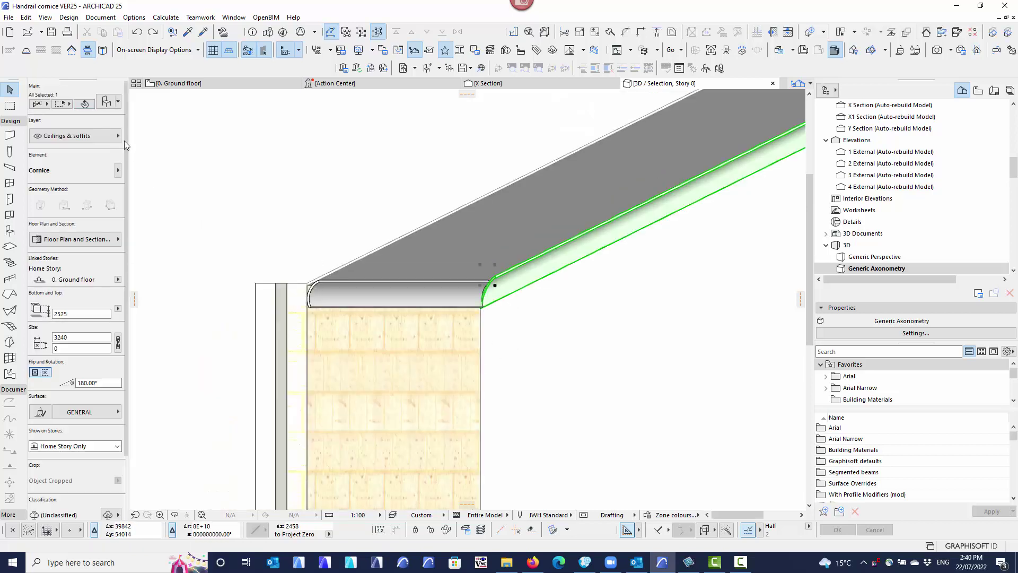
key(ctrl+t)
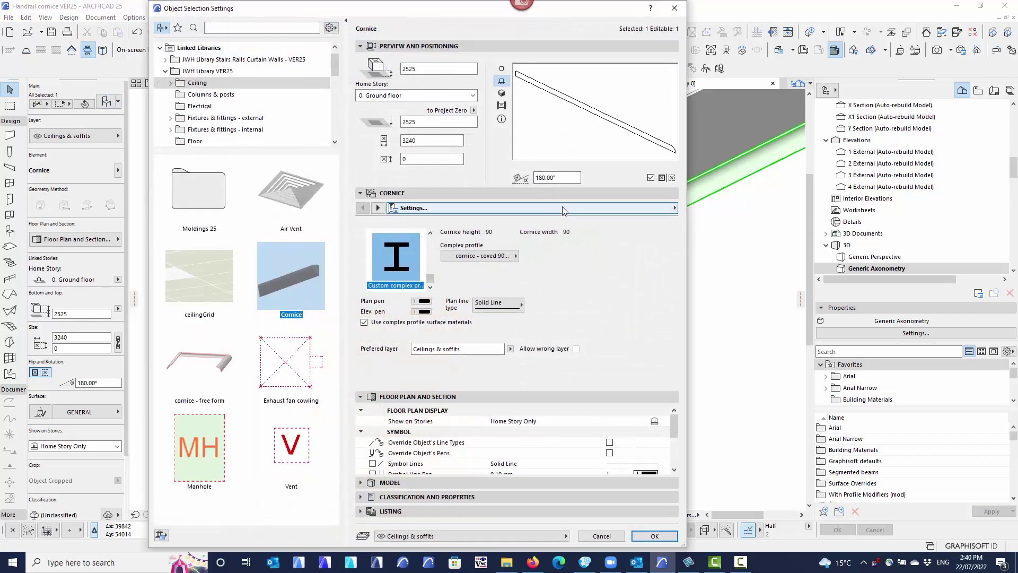
click(673, 207)
click(719, 221)
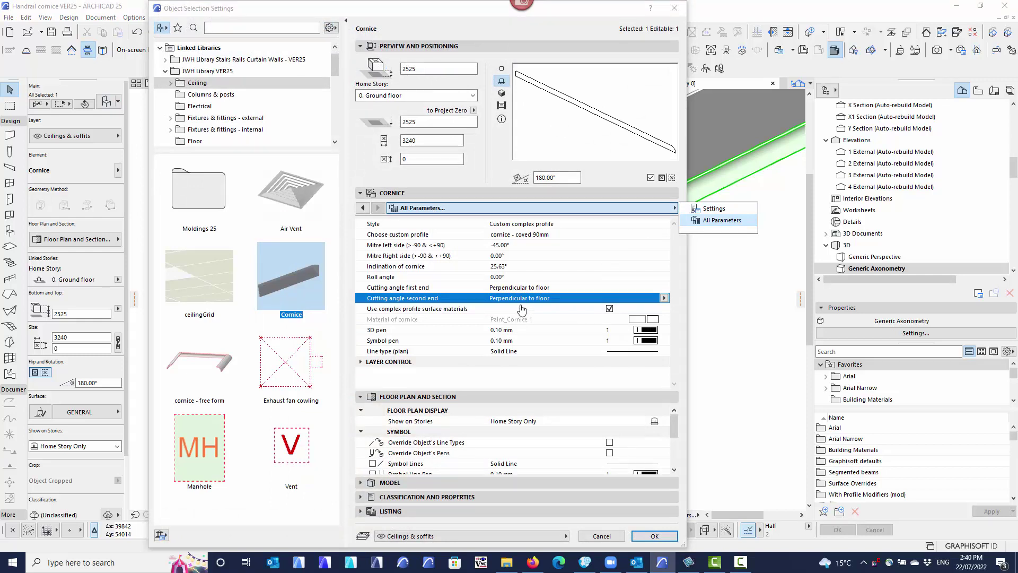
click(529, 289)
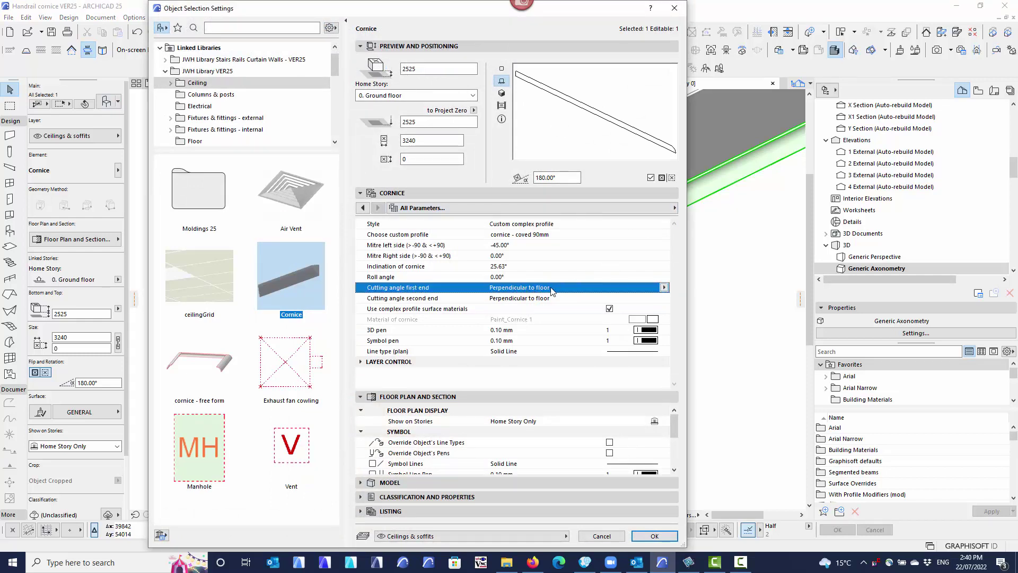
click(664, 287)
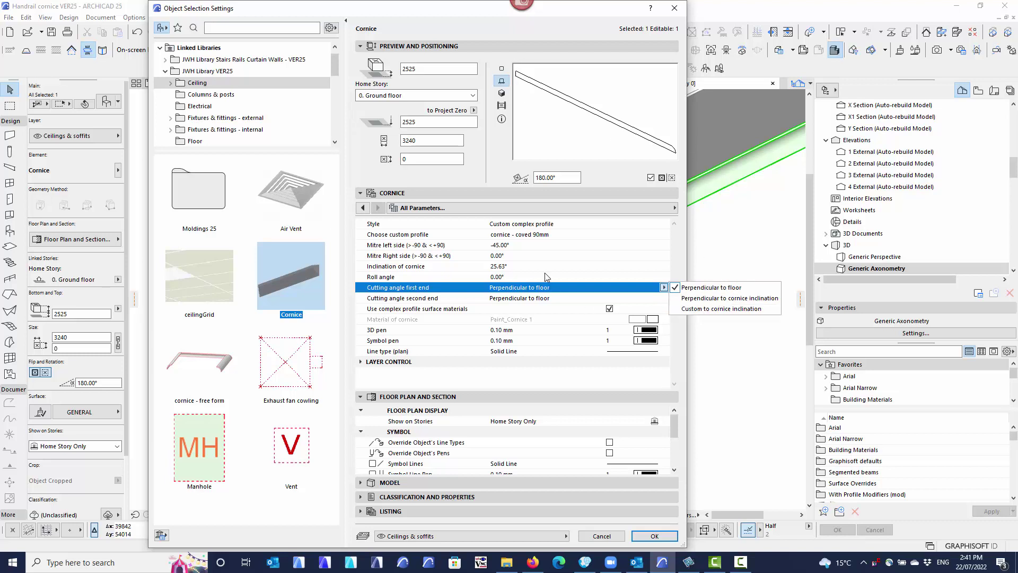
click(707, 300)
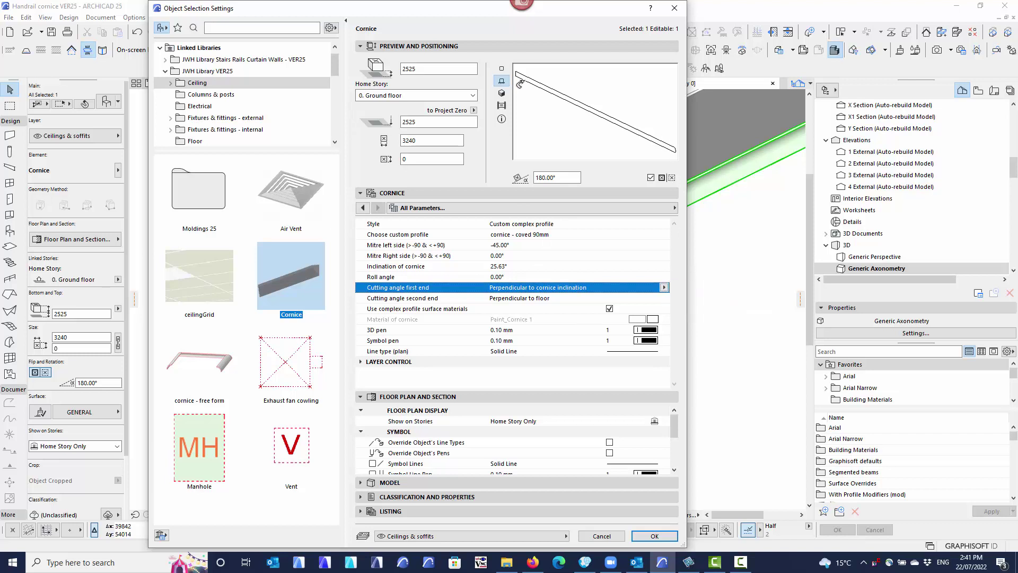
Try Perpendicular to cornice inclination for the inclined cornice's second end, check the preview, and return it to Perpendicular to floor
click(664, 298)
click(698, 312)
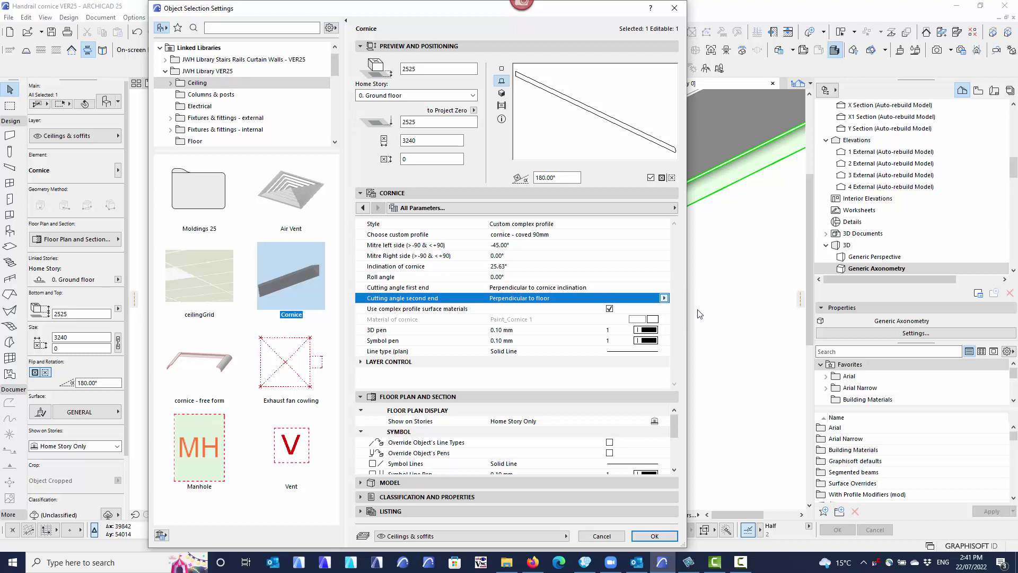
click(502, 93)
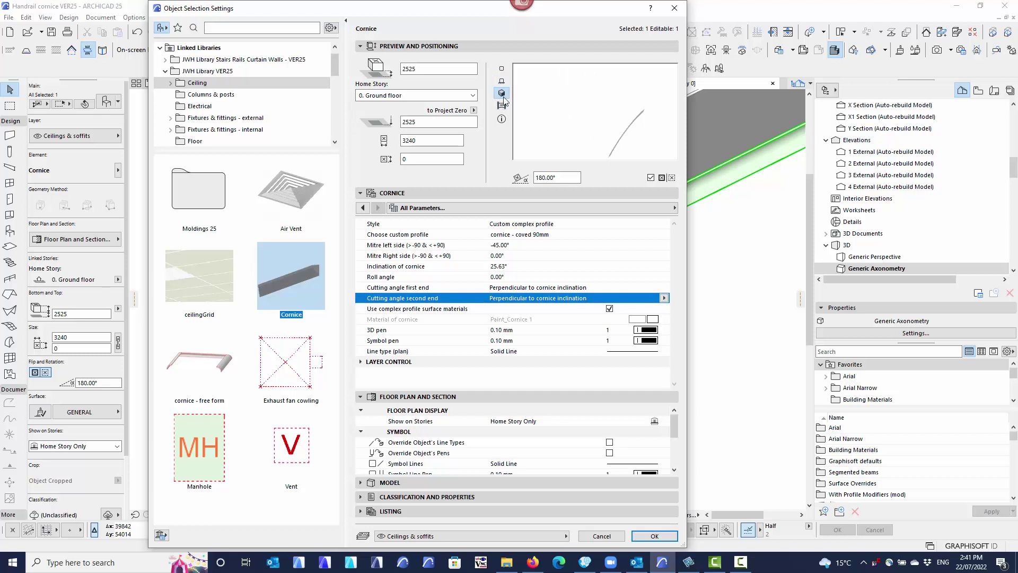
click(502, 81)
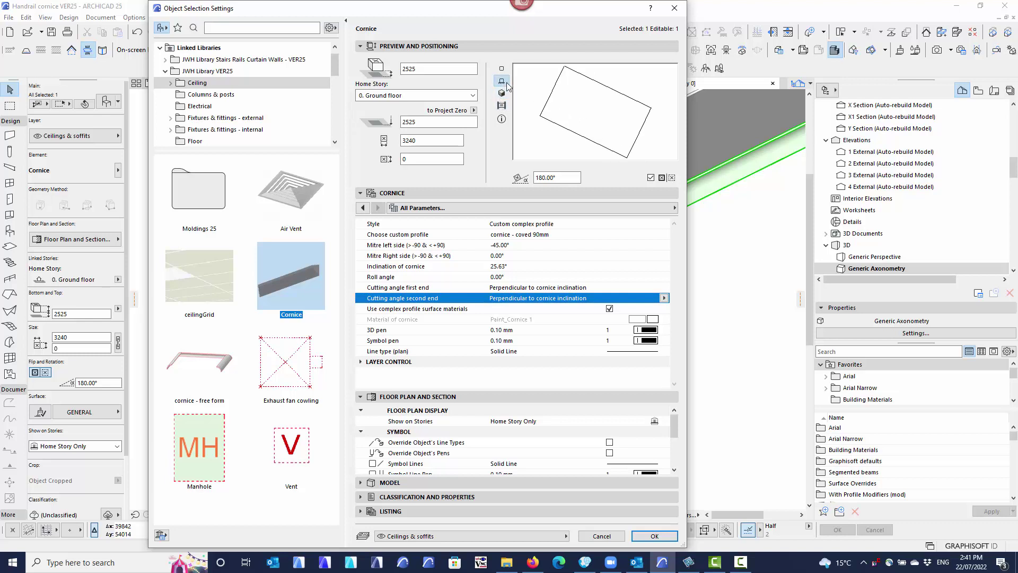
click(665, 298)
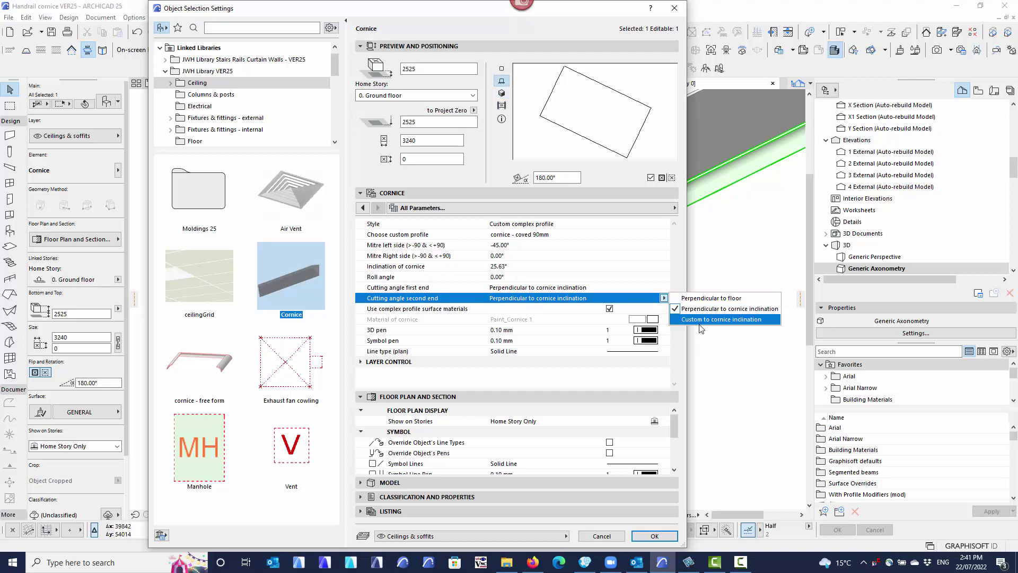
click(694, 298)
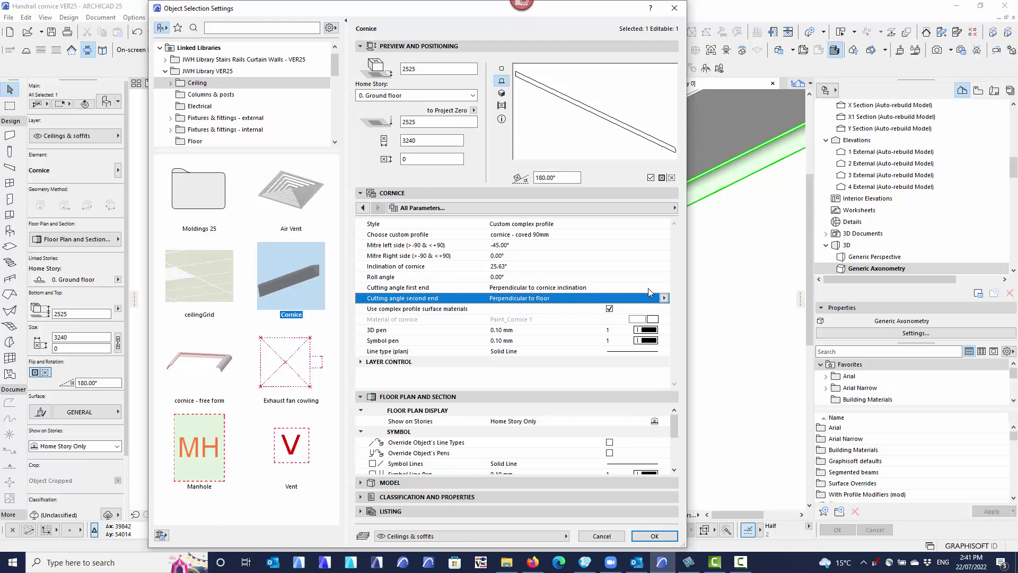
Apply the inclined cornice's cutting settings, then show the full parameter list of the left wall's horizontal cornice
click(655, 536)
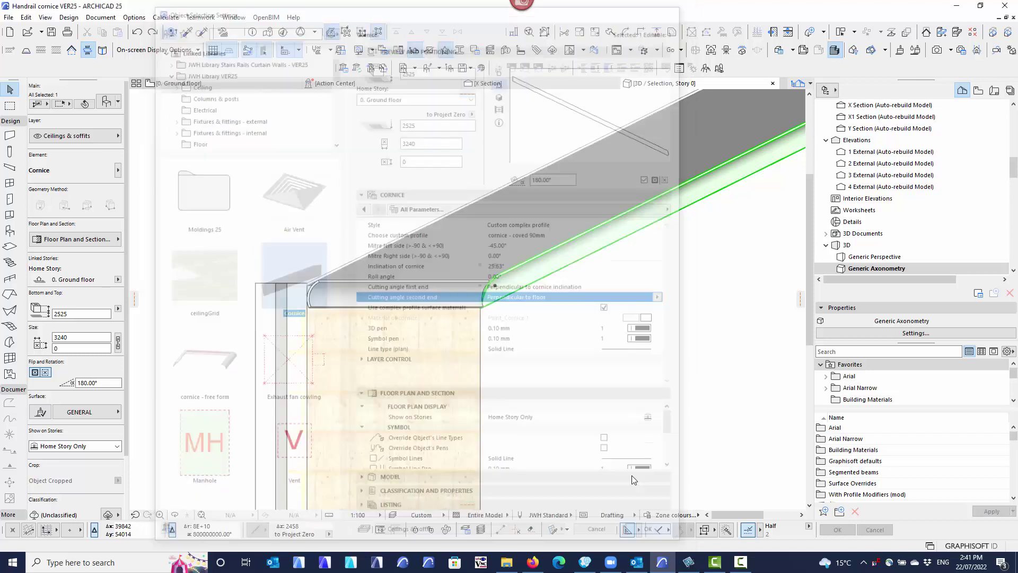
click(522, 323)
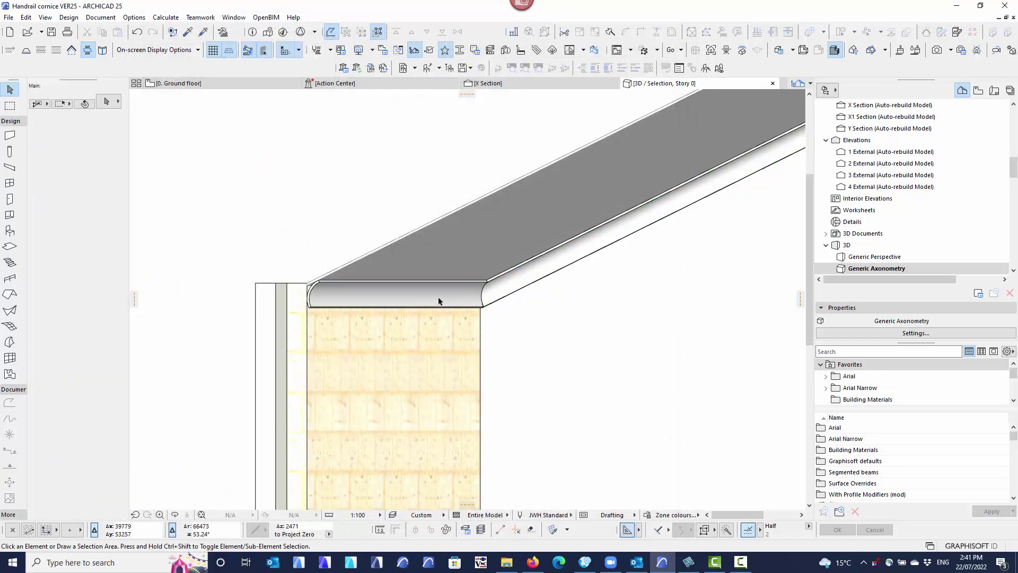
click(438, 300)
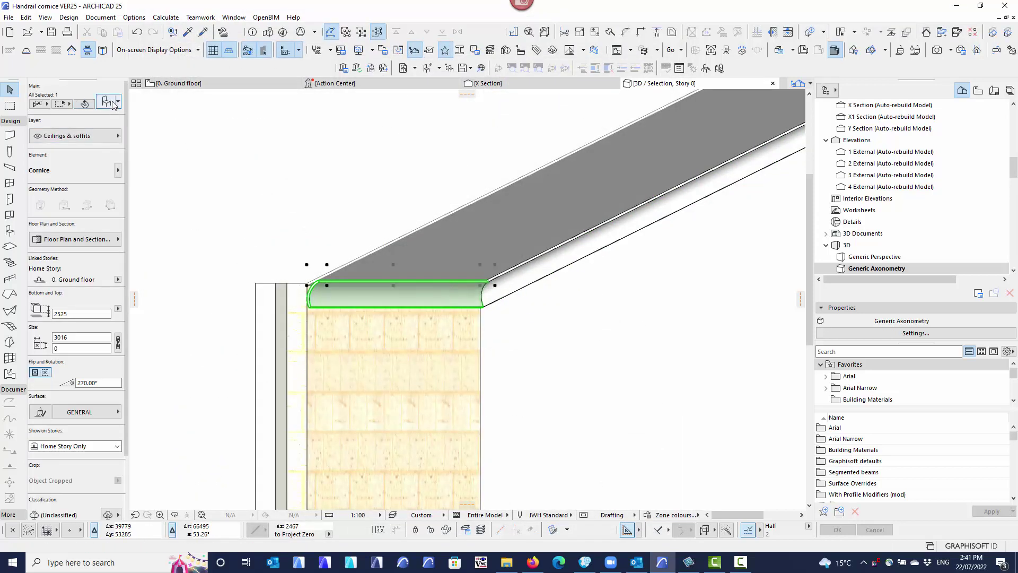
key(ctrl+t)
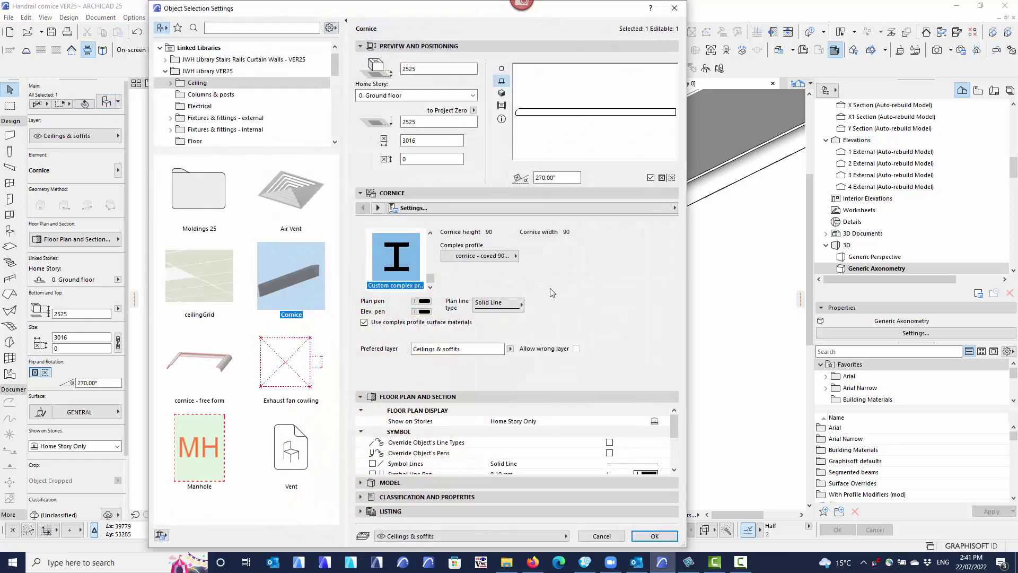
click(566, 207)
click(722, 221)
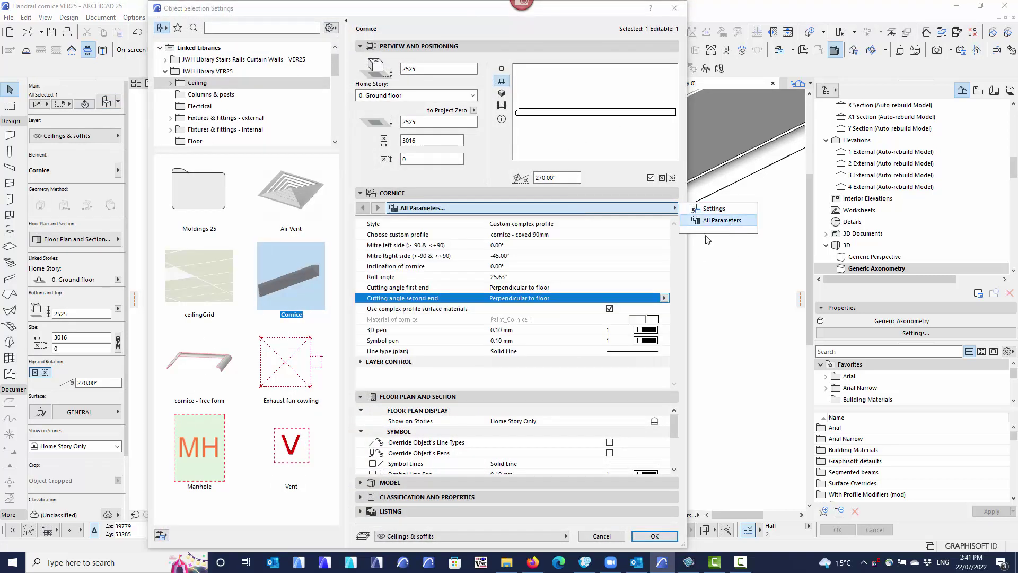
Set both end cutting angles of the left wall's cornice to Perpendicular to cornice inclination and apply the settings
click(569, 287)
click(664, 287)
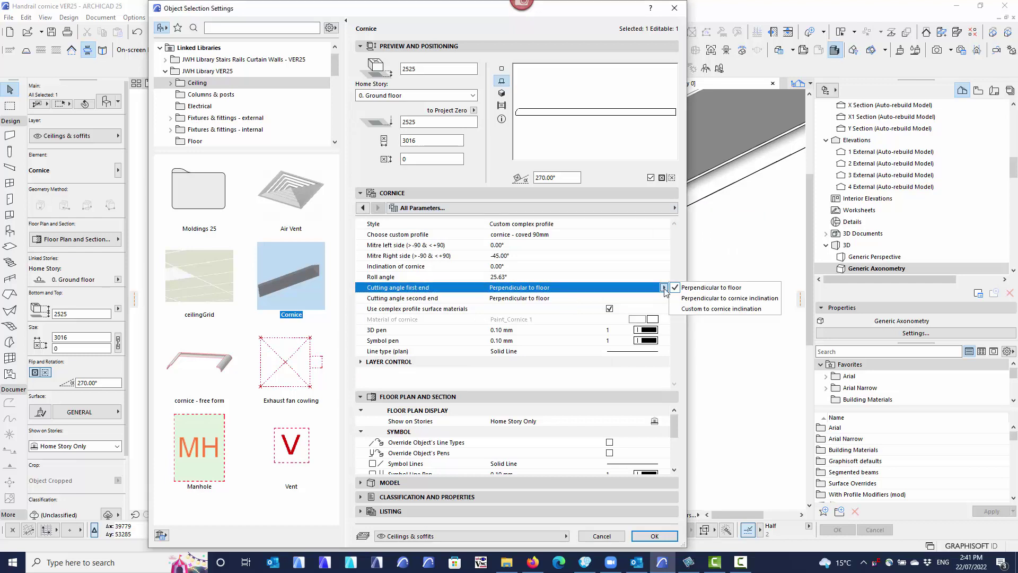
click(703, 298)
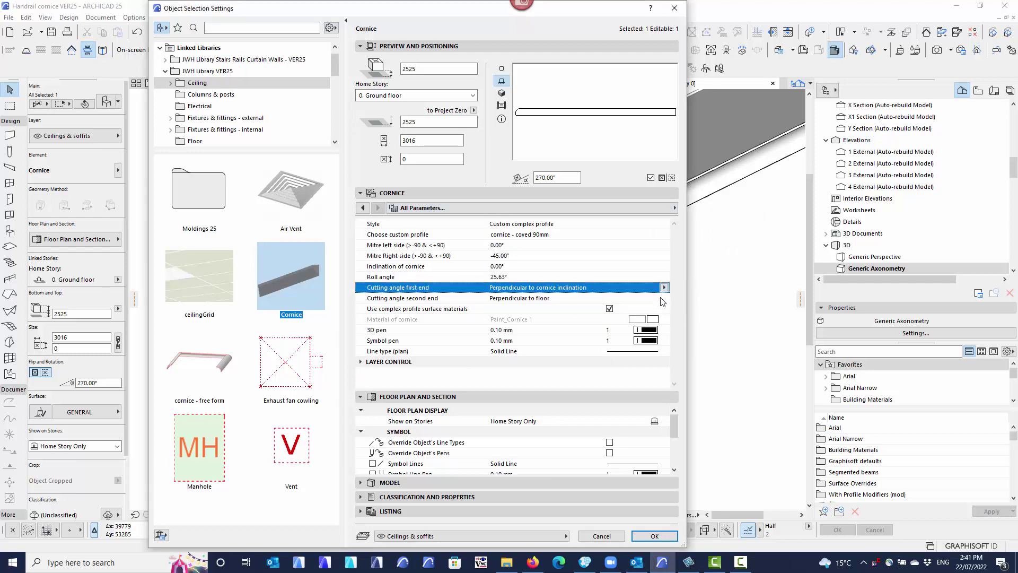
click(664, 298)
click(689, 309)
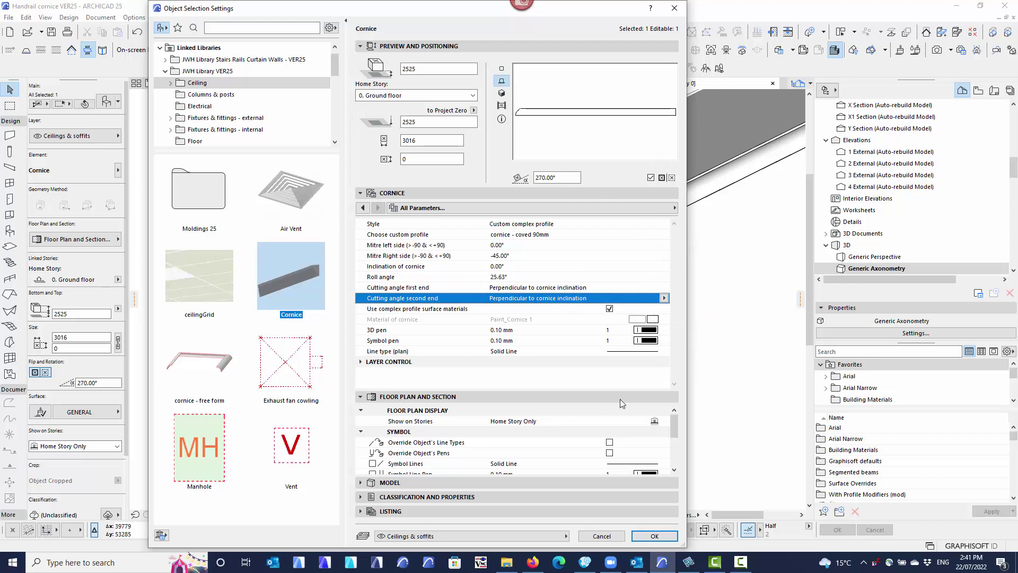
click(667, 537)
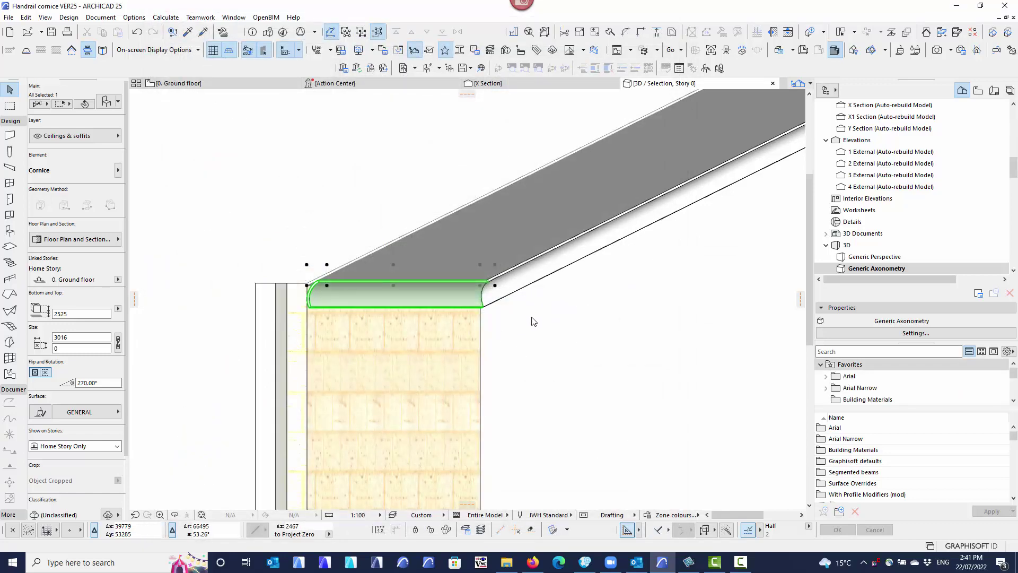
key(Escape)
Examine the mitre joint between the two cornices in 3D from both the room side and the rear
scroll(477, 302, up, 3)
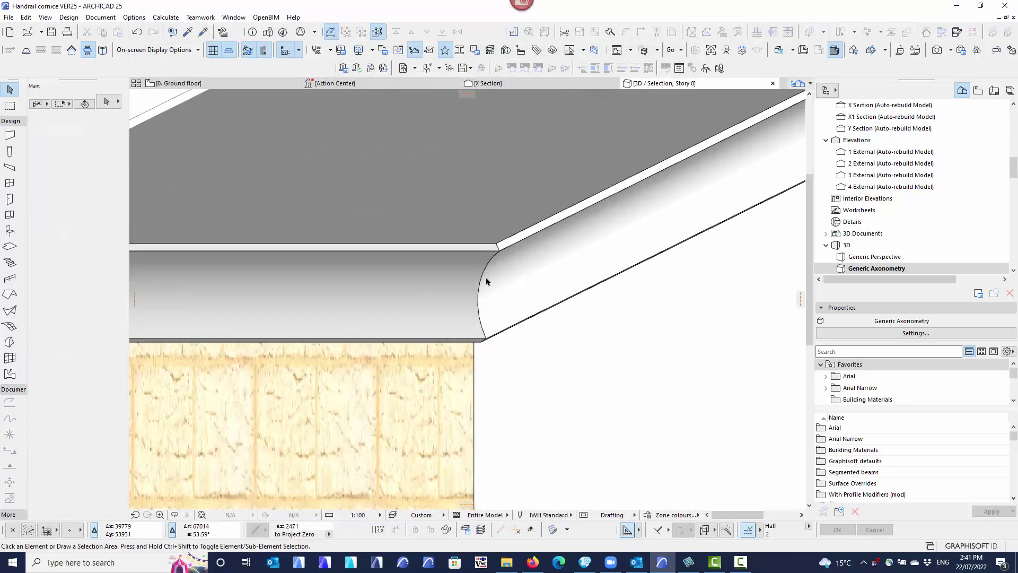
scroll(478, 364, down, 4)
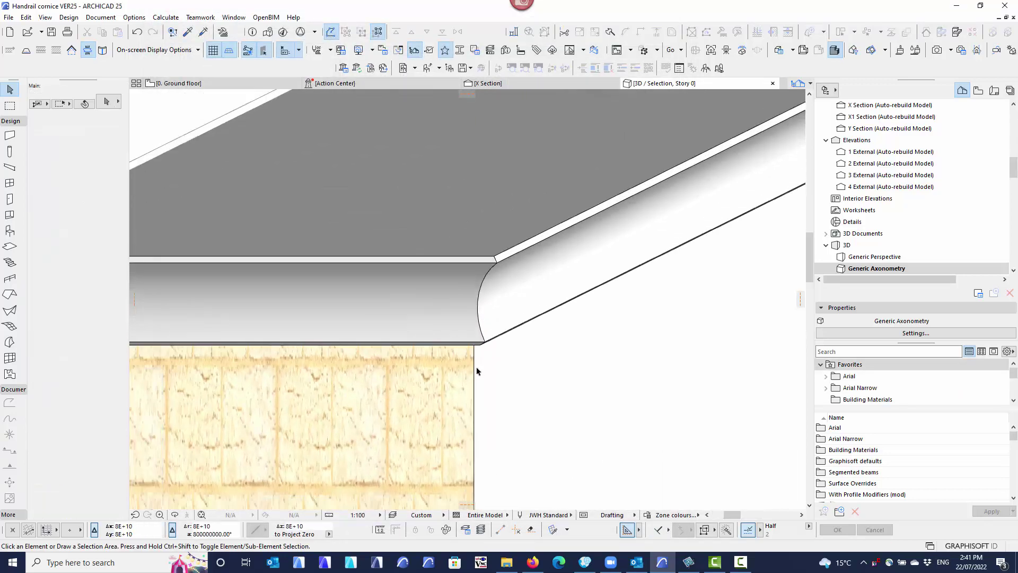
shift+middle_drag(480, 364, 601, 372)
scroll(564, 364, up, 3)
scroll(564, 365, up, 2)
scroll(604, 361, down, 5)
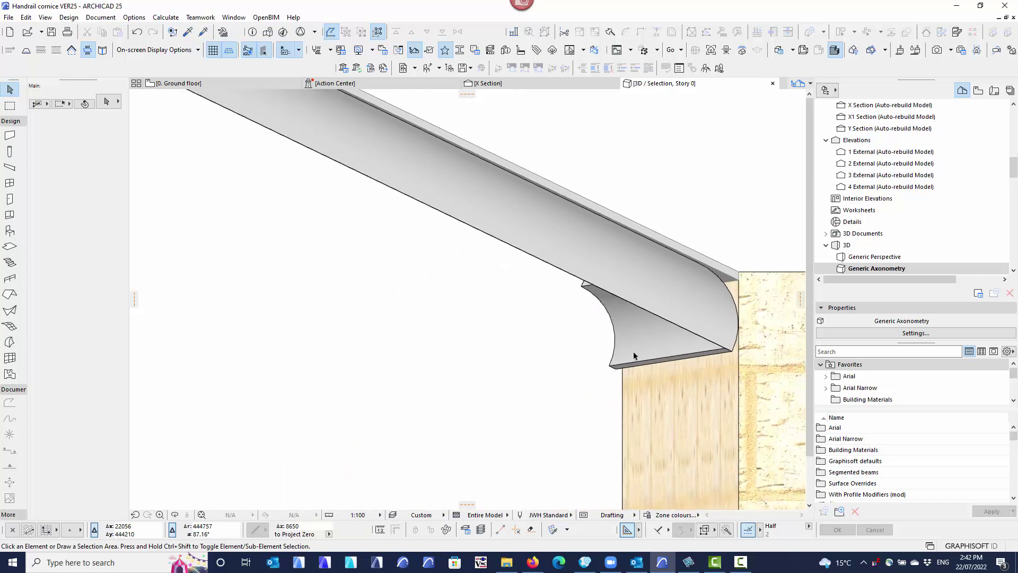
shift+middle_drag(467, 391, 455, 371)
scroll(480, 385, down, 3)
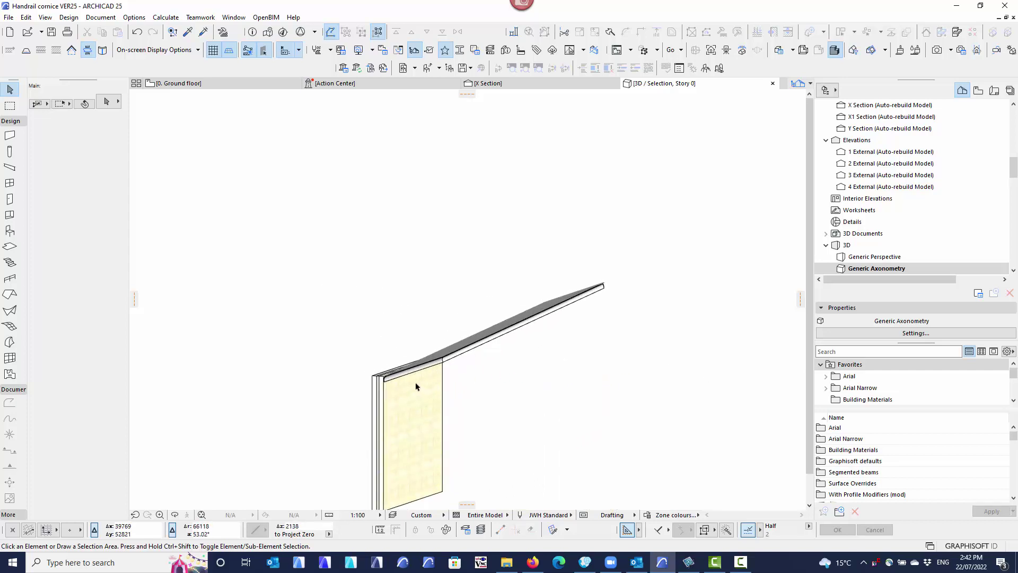
scroll(430, 371, up, 5)
scroll(397, 393, down, 6)
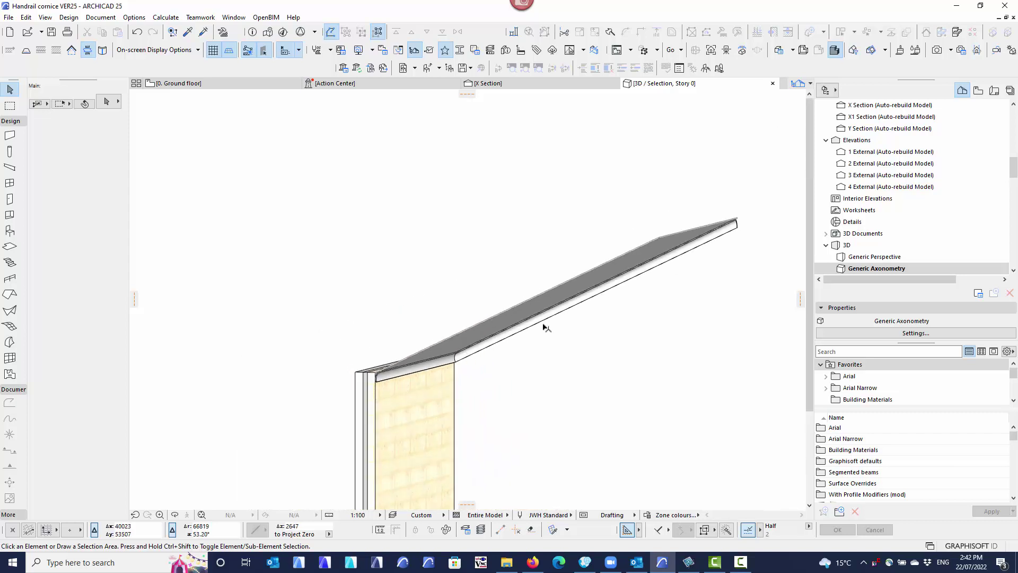
Return to the ground floor plan, bring the X1 raked-ceiling room into view, and clear the selection
click(247, 87)
click(441, 295)
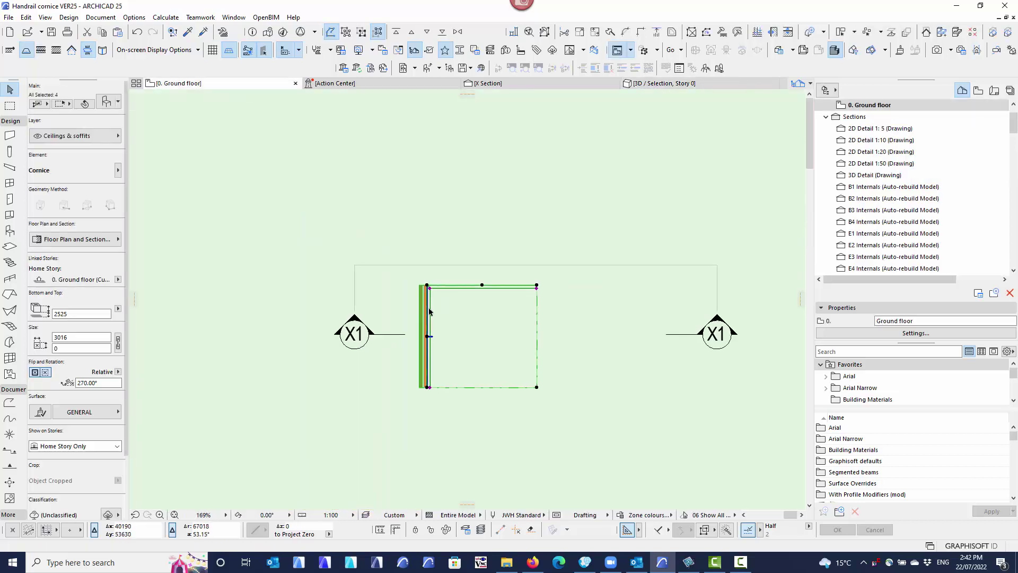
scroll(429, 312, down, 3)
scroll(445, 317, up, 4)
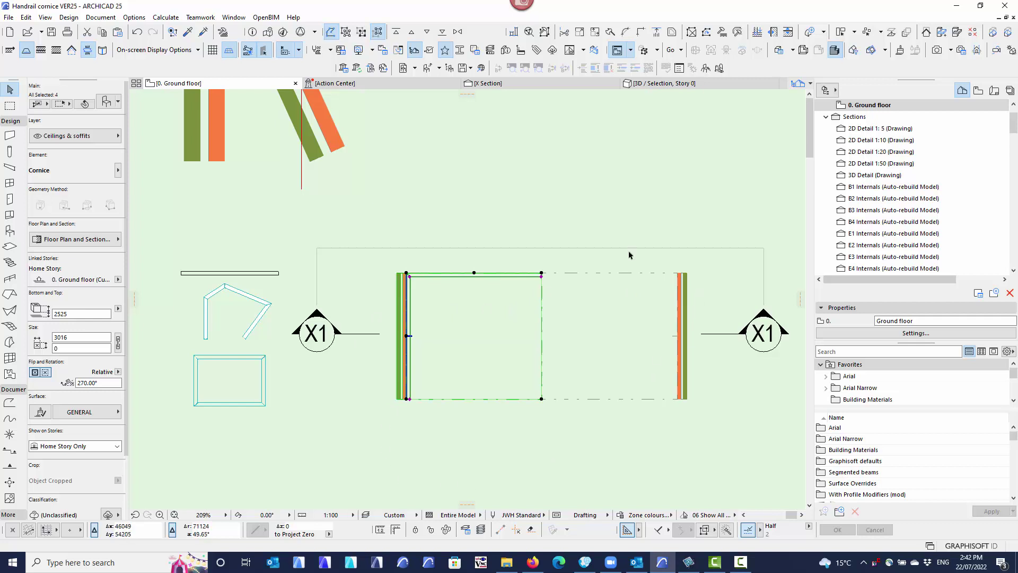
middle_drag(464, 378, 424, 355)
click(368, 438)
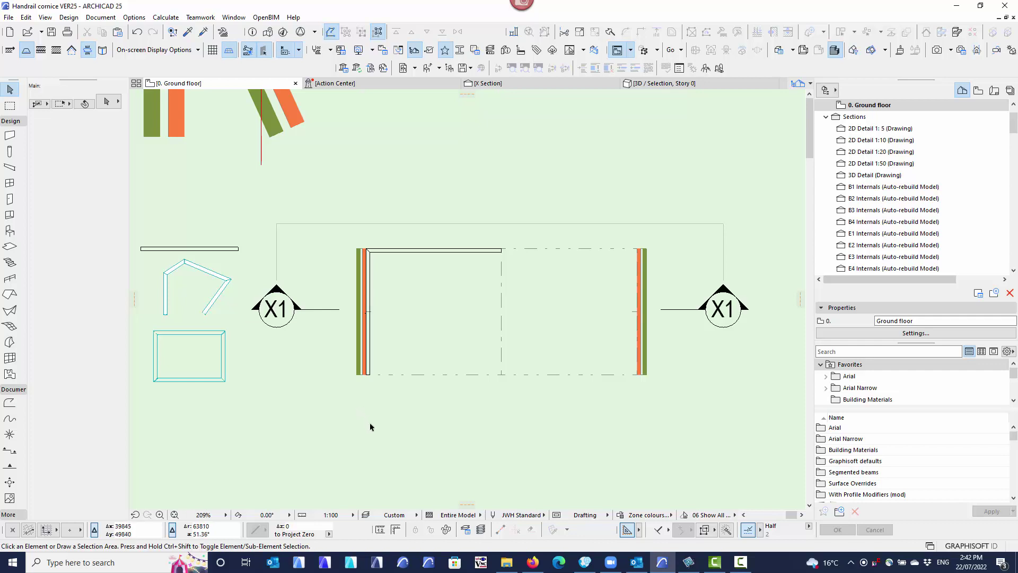
Delete the left wall's cornice and the adjoining inclined cornice from the X1 room on the floor plan
click(369, 253)
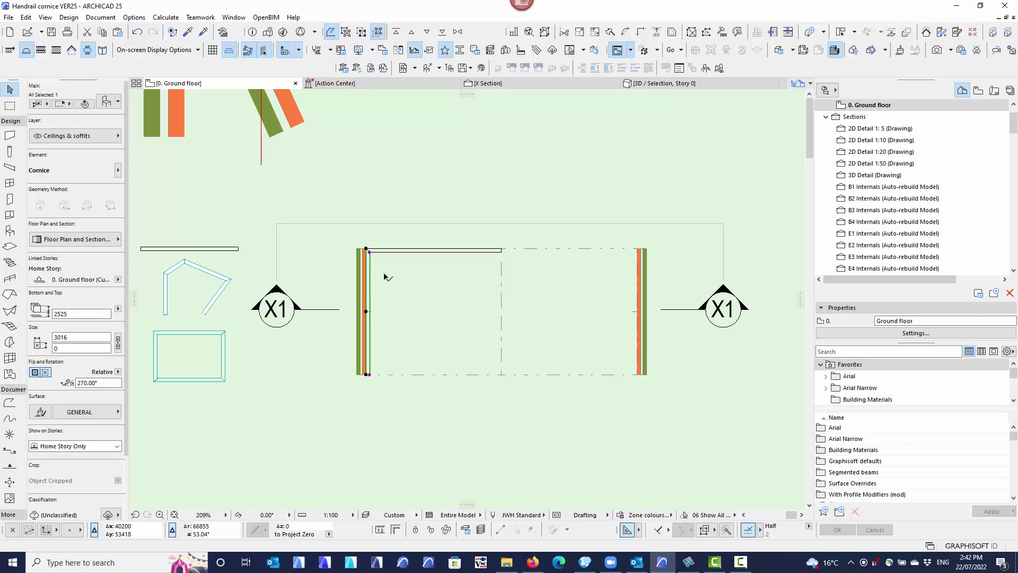
click(387, 276)
click(371, 251)
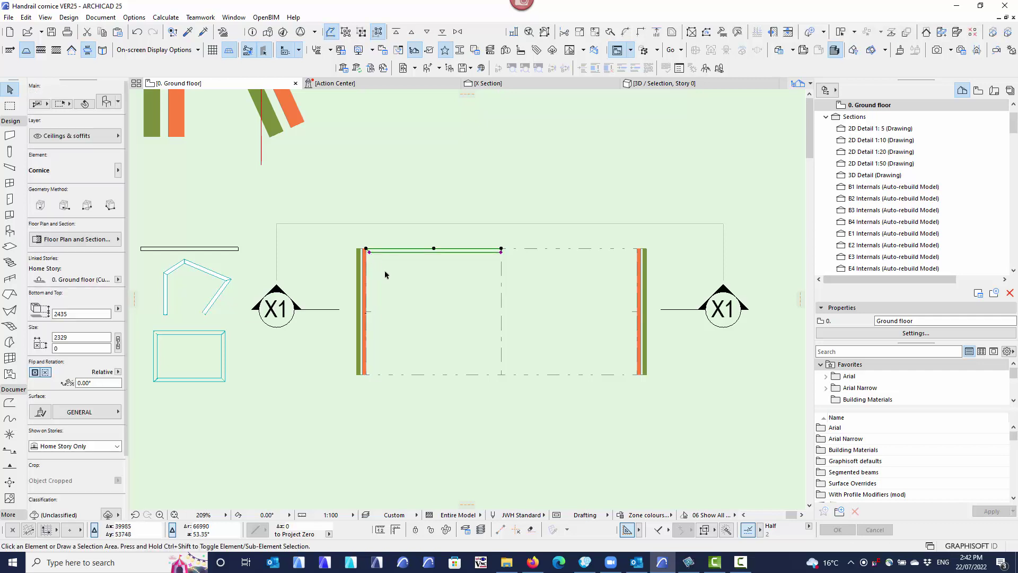
click(386, 275)
middle_drag(228, 307, 263, 351)
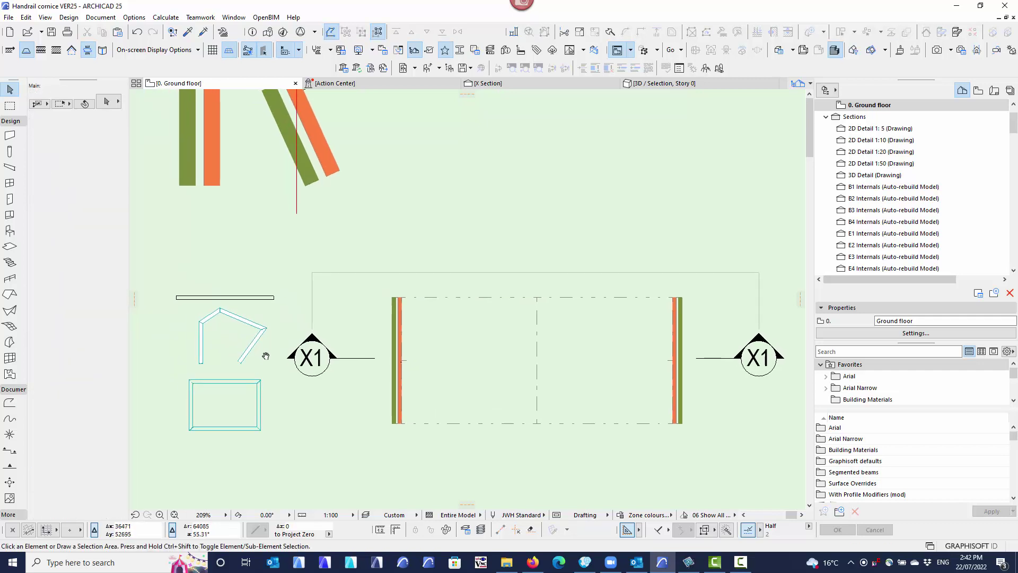
scroll(274, 364, down, 1)
middle_drag(290, 382, 301, 333)
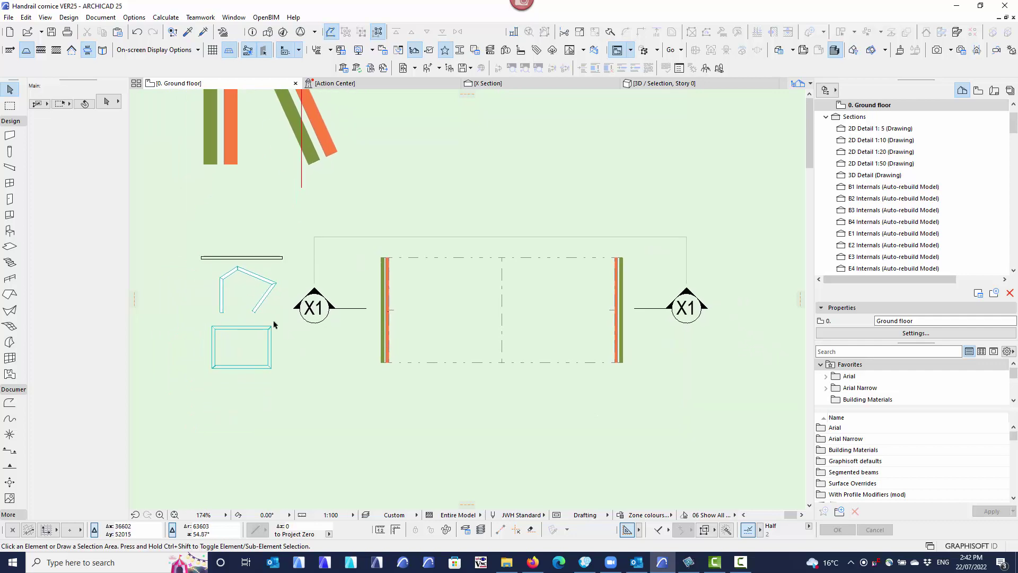
Set the Beam tool's default structure to the complex profile cornice - coved 90mm
click(8, 169)
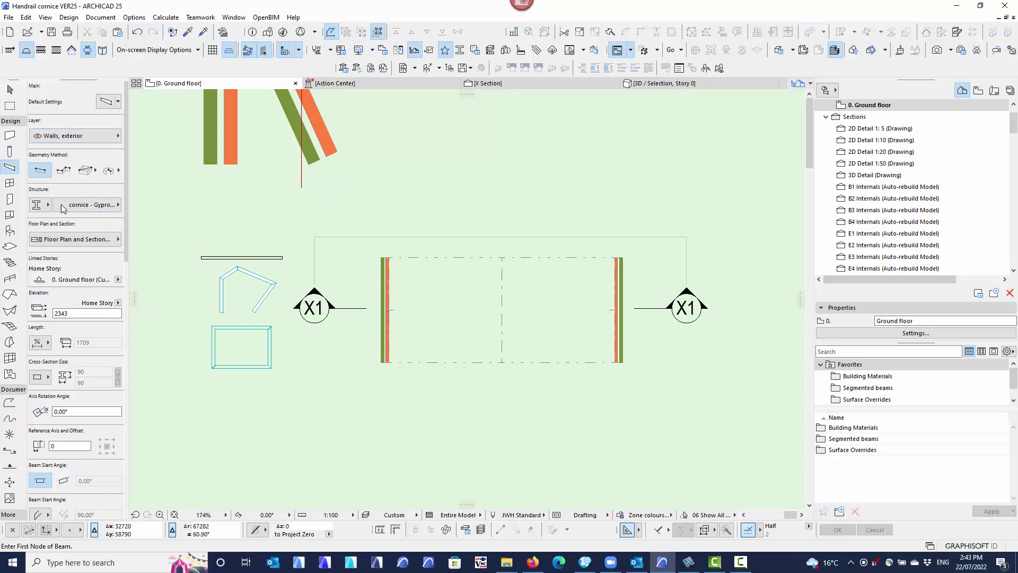
click(39, 206)
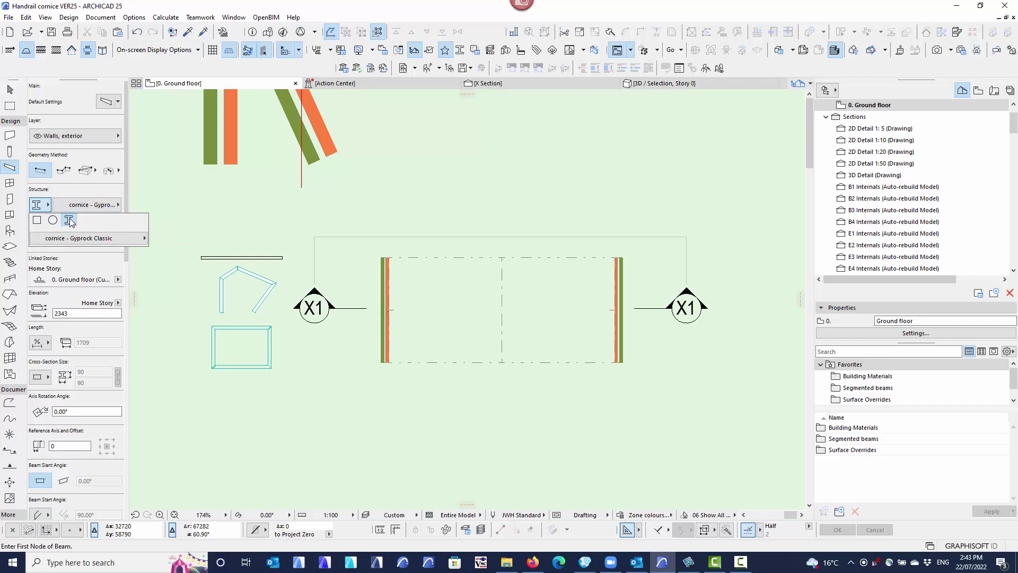
click(95, 241)
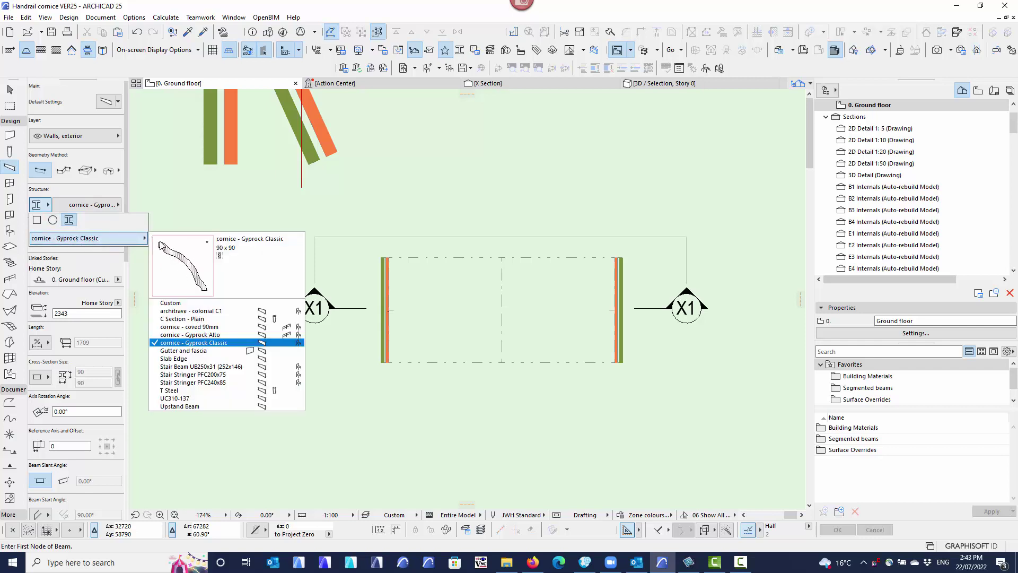
click(218, 328)
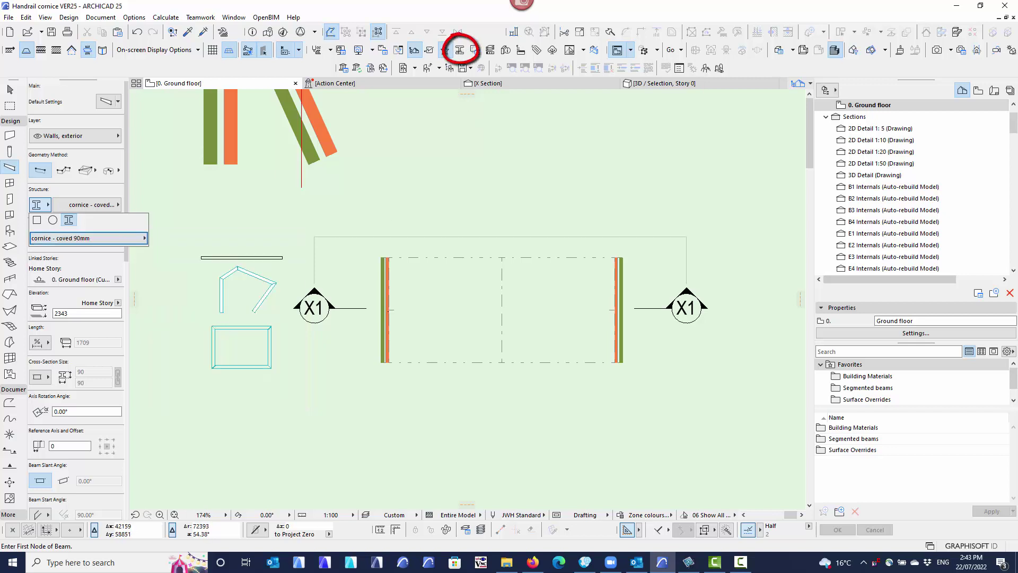
Open the cornice - coved 90mm profile from the Profile Manager, examine its geometry and drafting notes, and close it
click(461, 50)
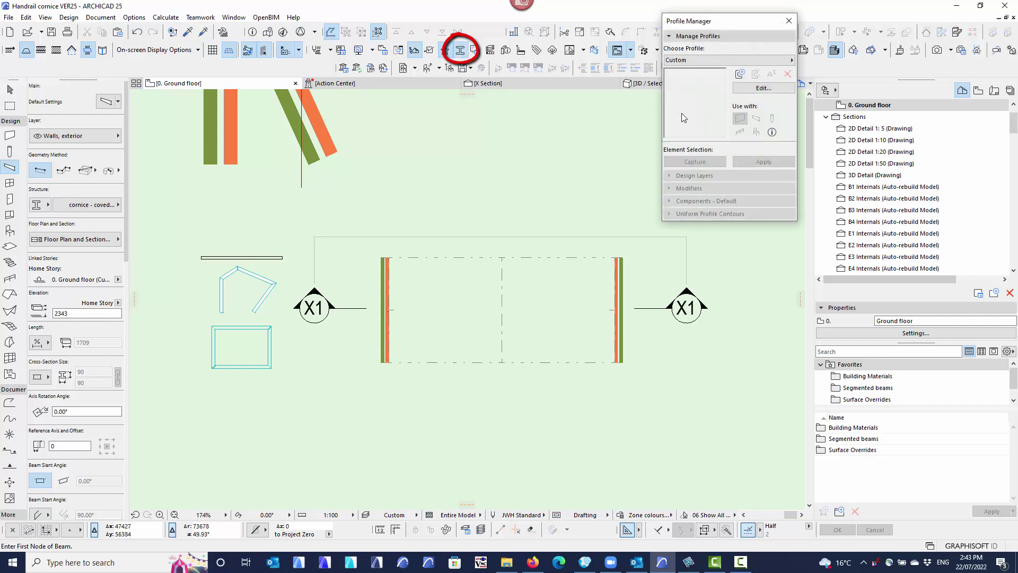
click(688, 60)
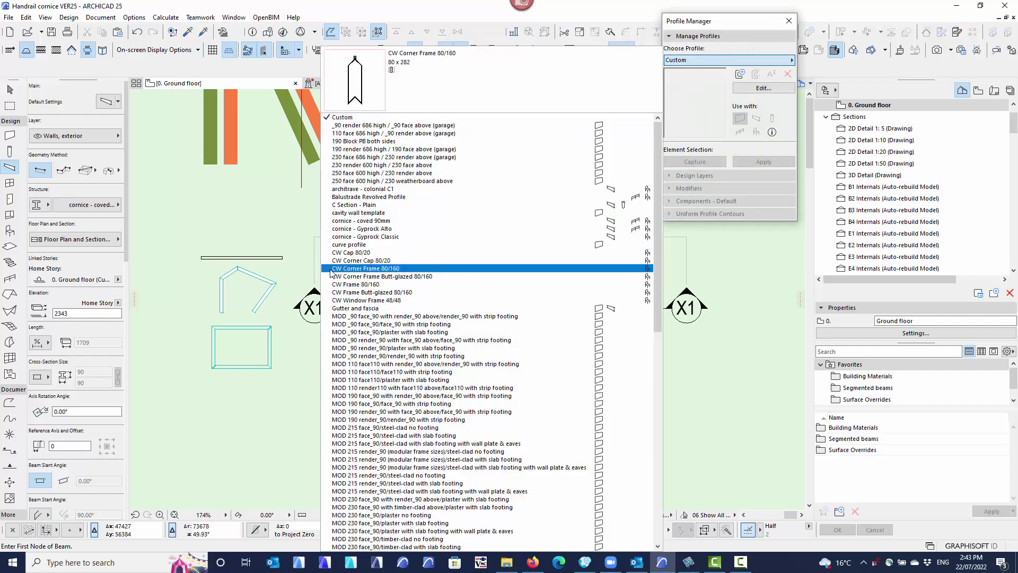
click(372, 221)
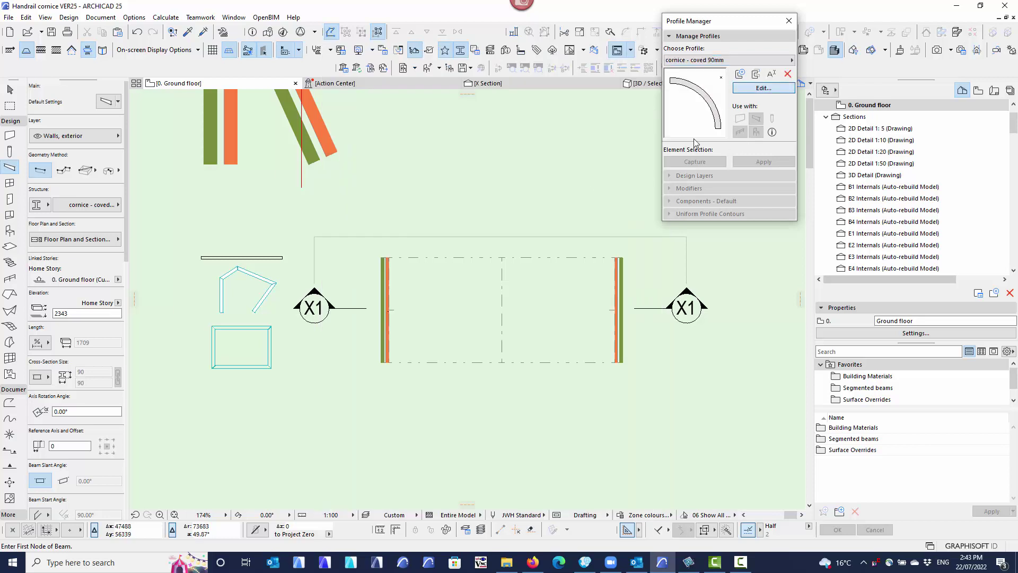
click(764, 87)
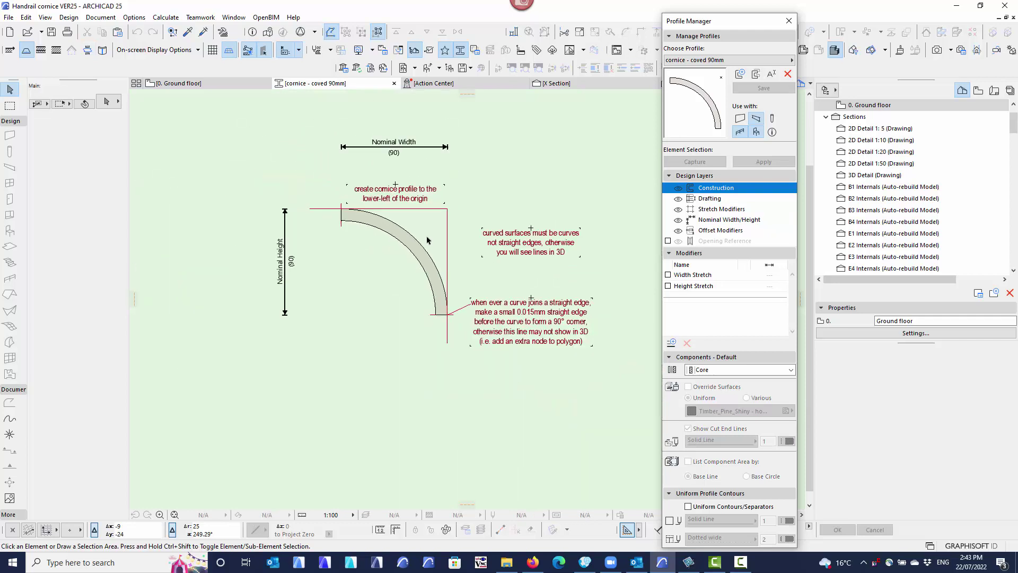
scroll(427, 237, down, 1)
middle_drag(433, 249, 411, 266)
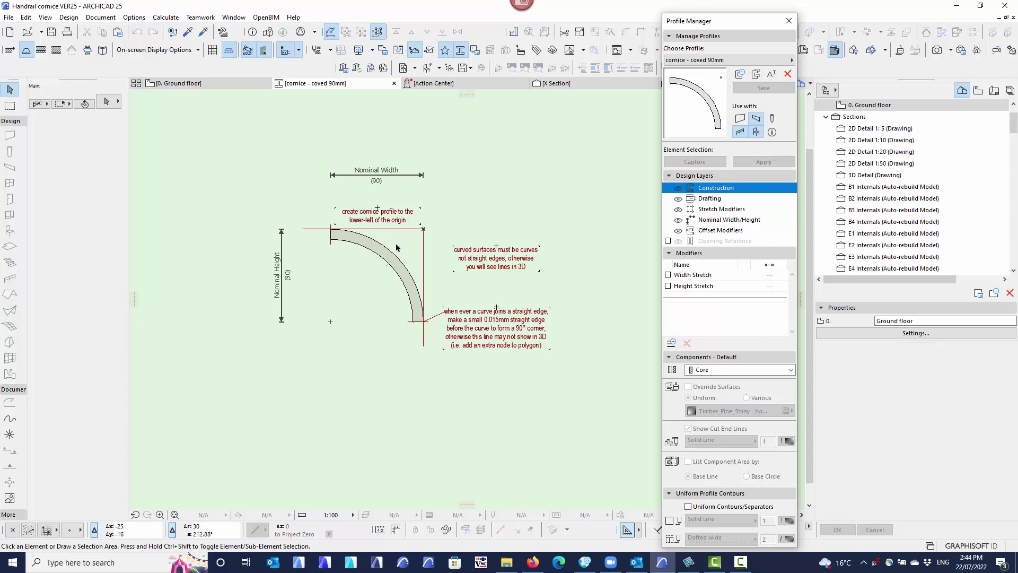
scroll(382, 247, up, 2)
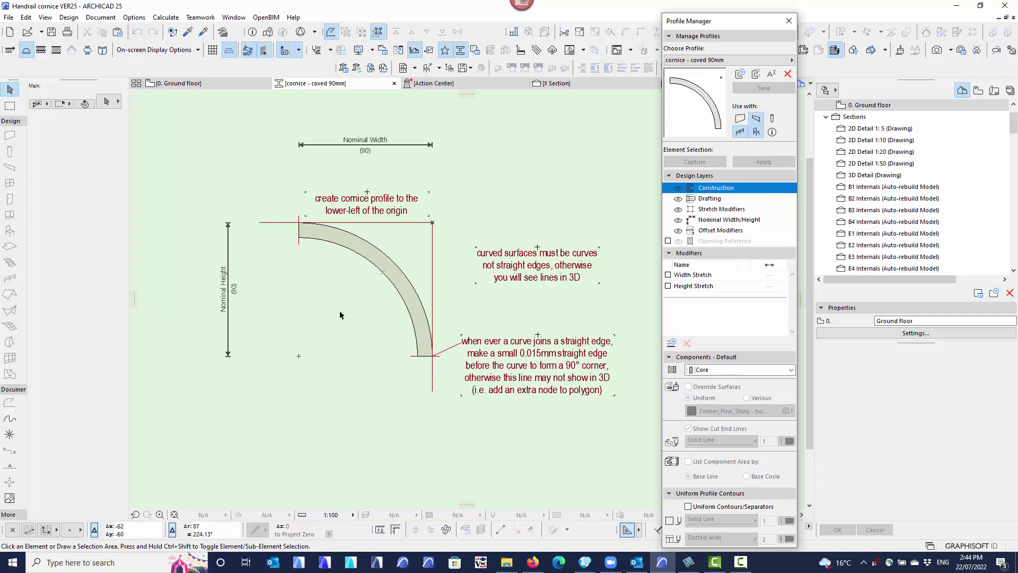
click(790, 22)
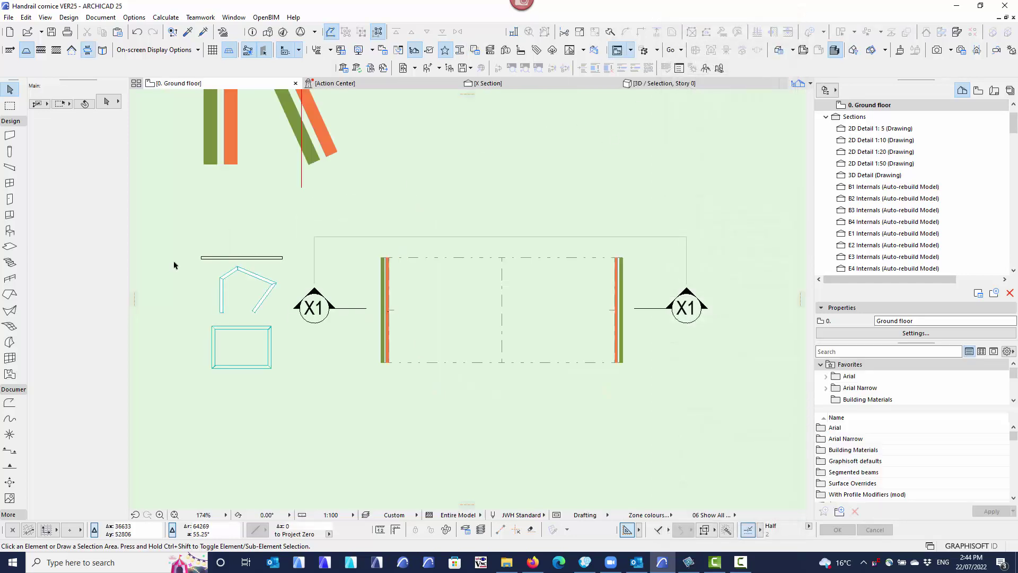
Set the Beam tool's default complex profile to cornice - Gyprock Classic
click(10, 168)
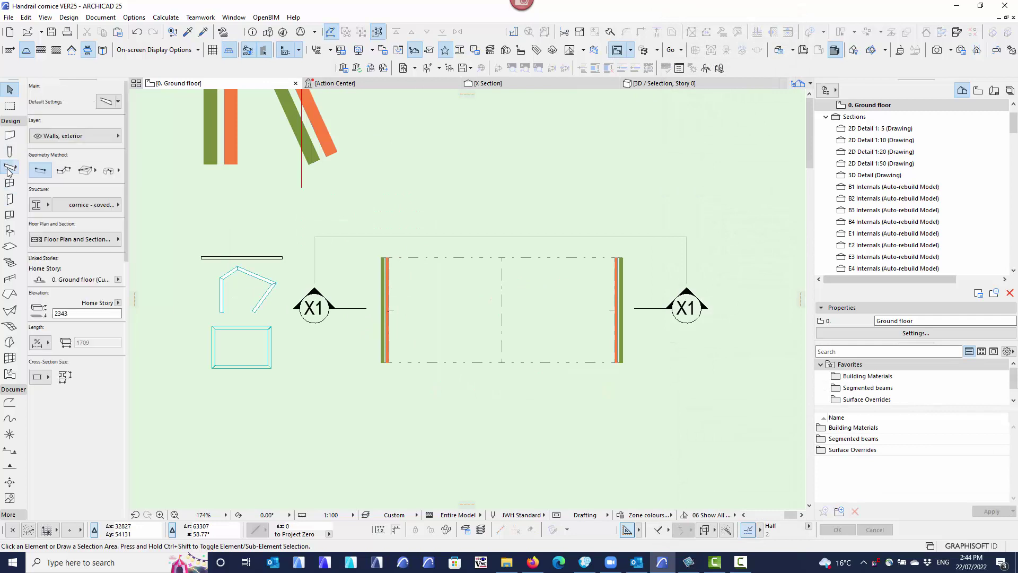
click(93, 208)
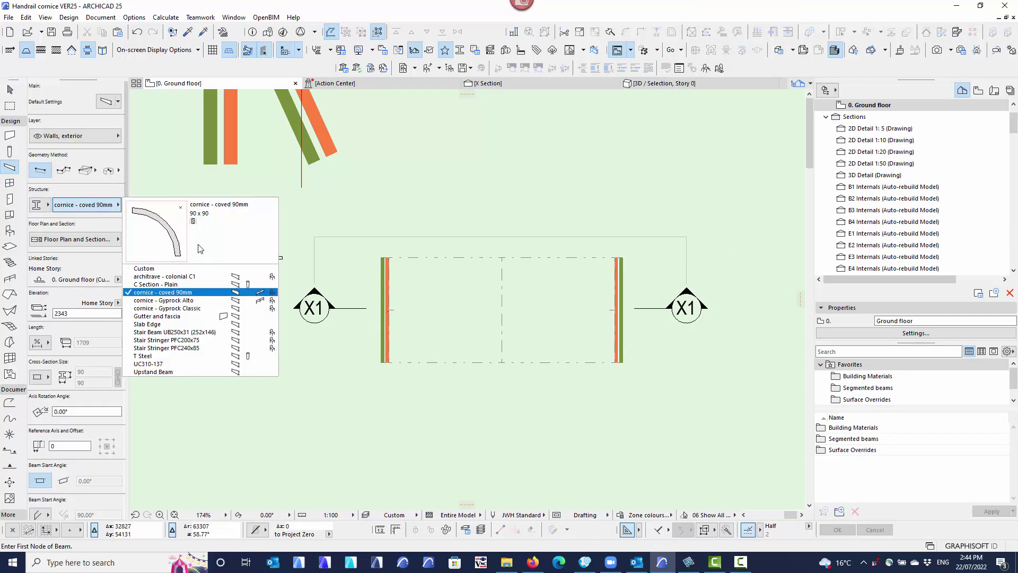
click(176, 308)
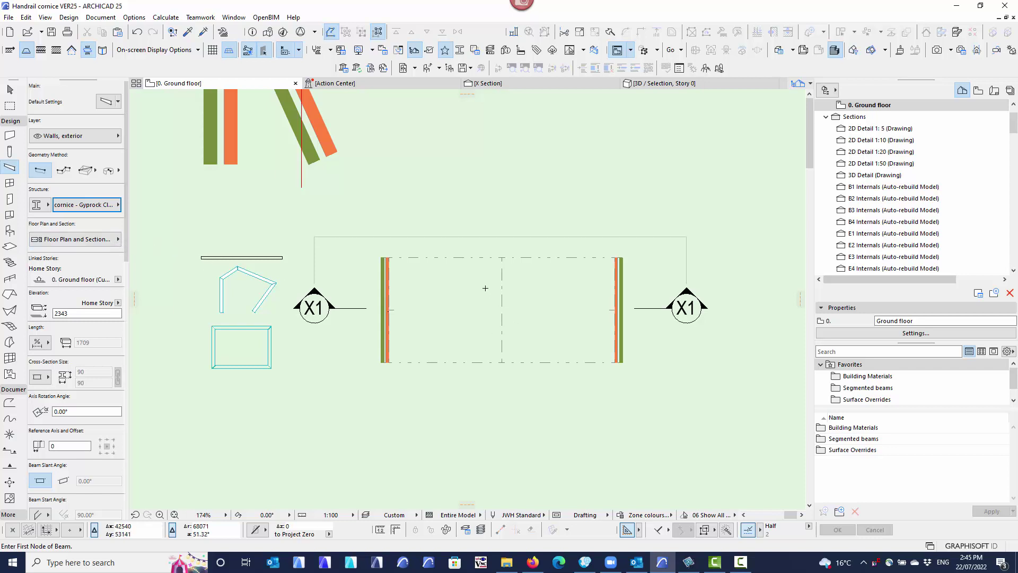
Draw two Gyprock Classic cornice beams in the X1 room, from the ridge line to the left wall's inner corner and down that wall's inner face
click(503, 257)
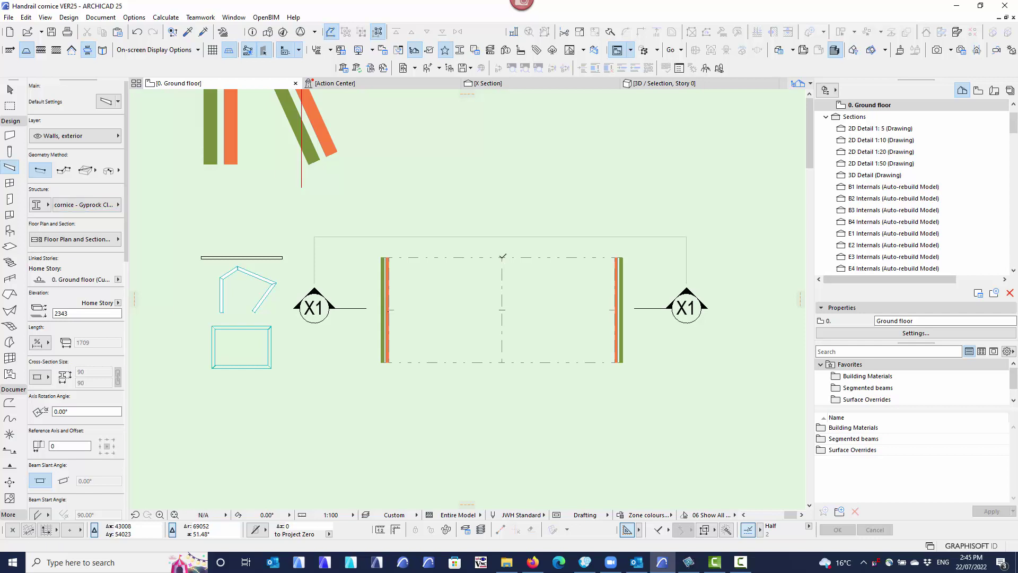
click(390, 256)
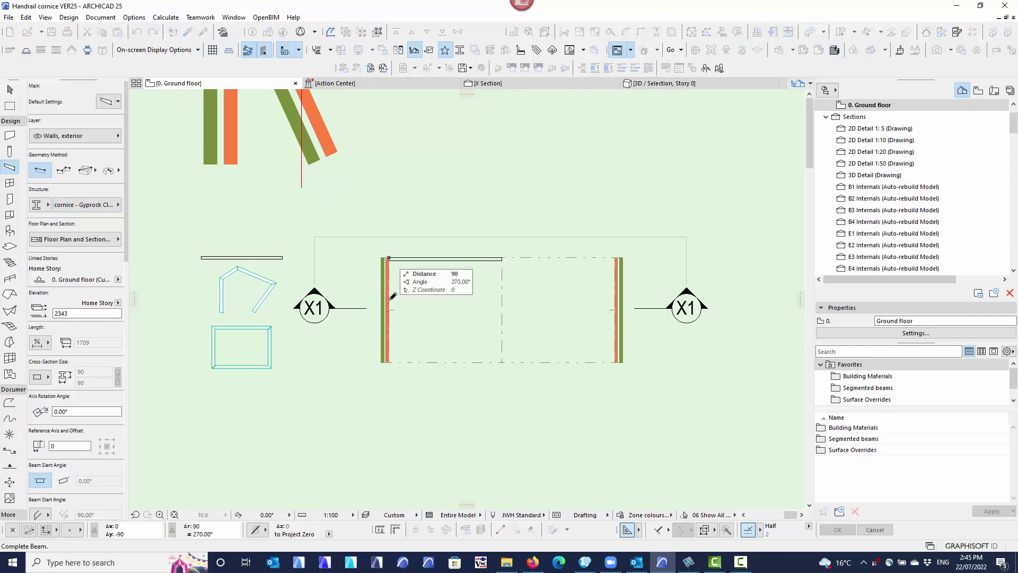
click(390, 362)
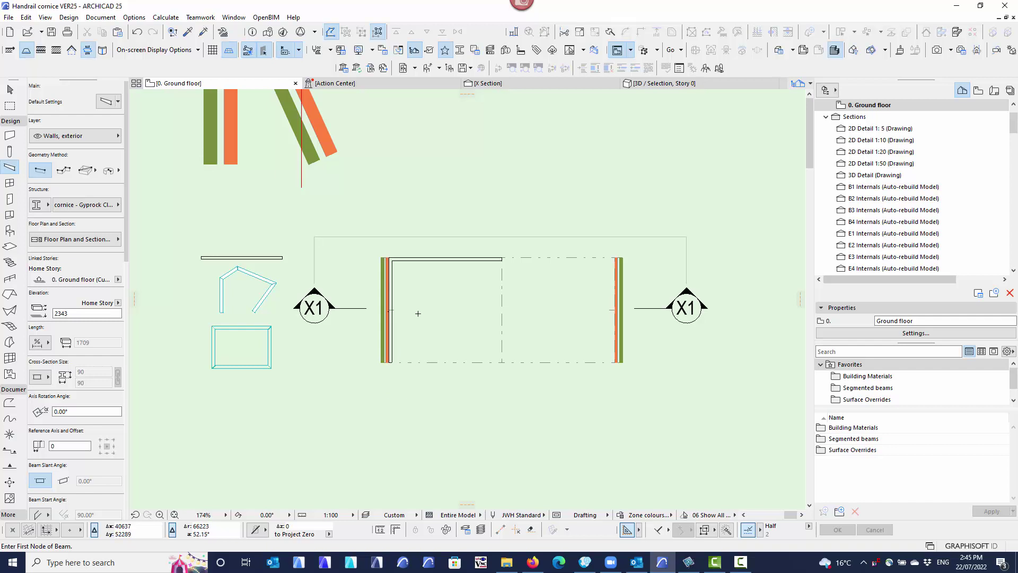
Show only the X1 room's left half in 3D, with its wall, raked ceiling and both cornice beams, viewed from below
click(9, 89)
drag(356, 241, 505, 366)
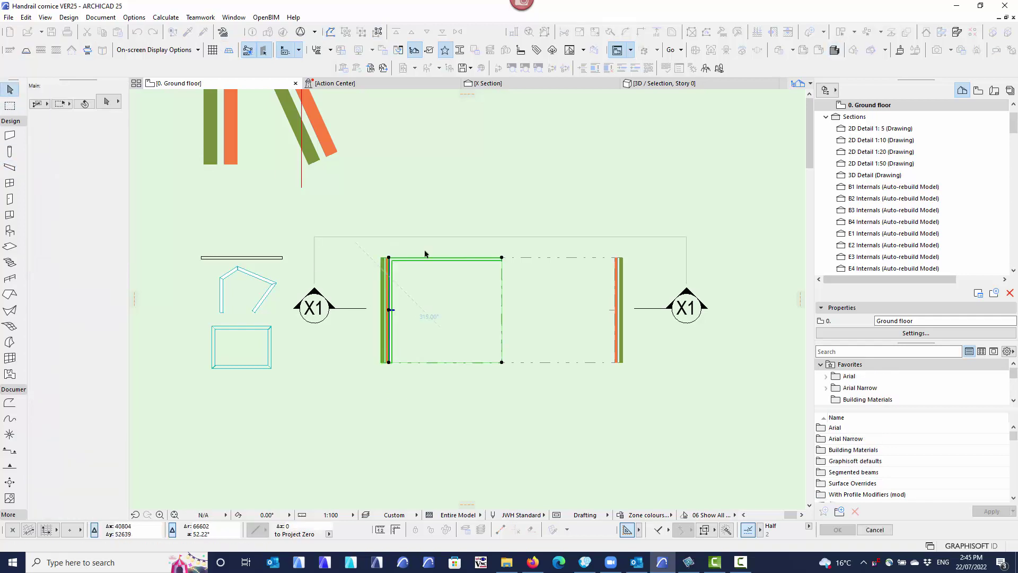
right_click(439, 189)
click(491, 397)
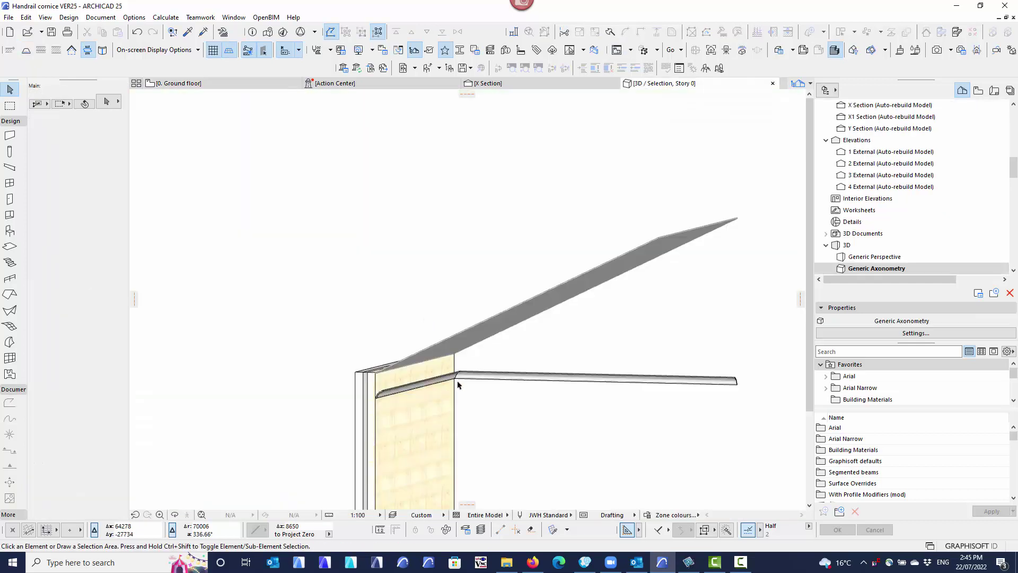
shift+middle_drag(380, 419, 377, 400)
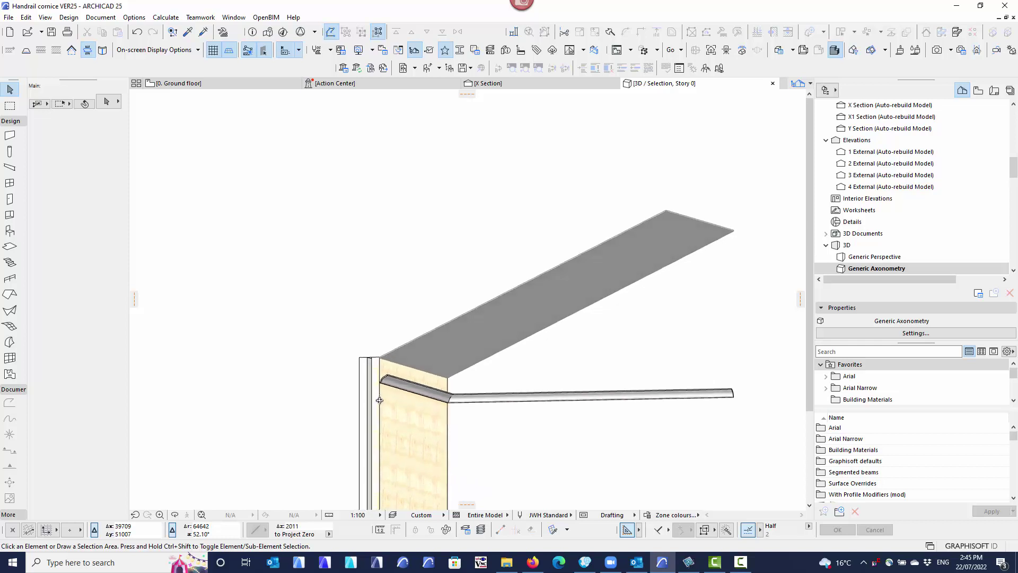
Raise both cornice beams to the top inner edge of the wall, at elevation 2525
click(440, 397)
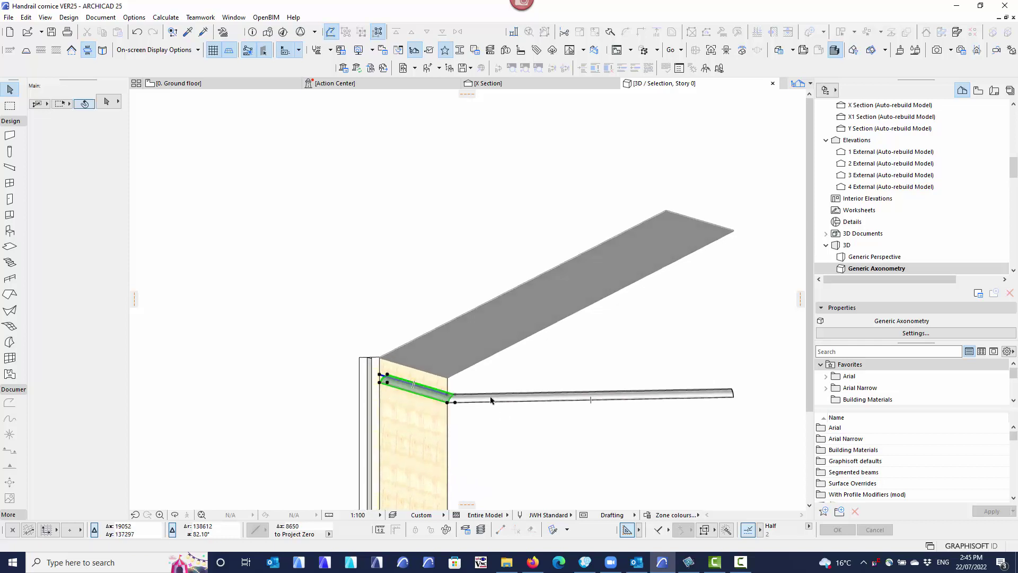
shift+click(491, 401)
shift+middle_drag(402, 403, 402, 412)
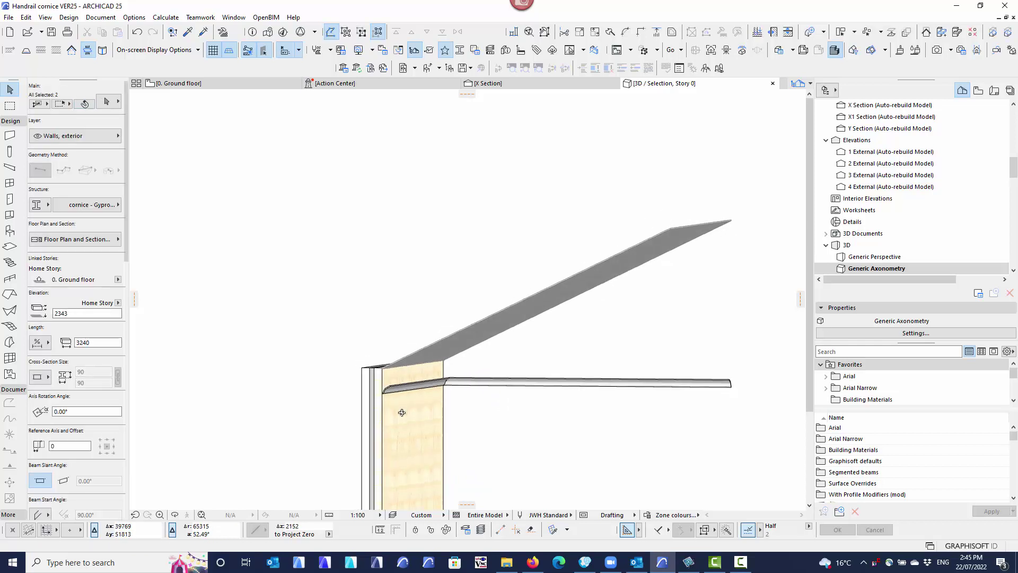
scroll(366, 371, up, 5)
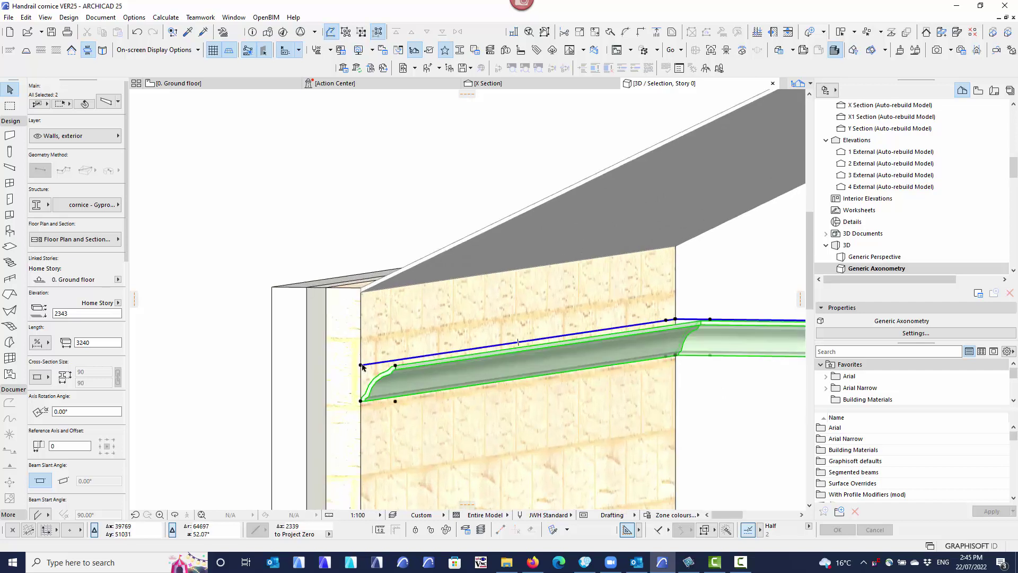
click(360, 366)
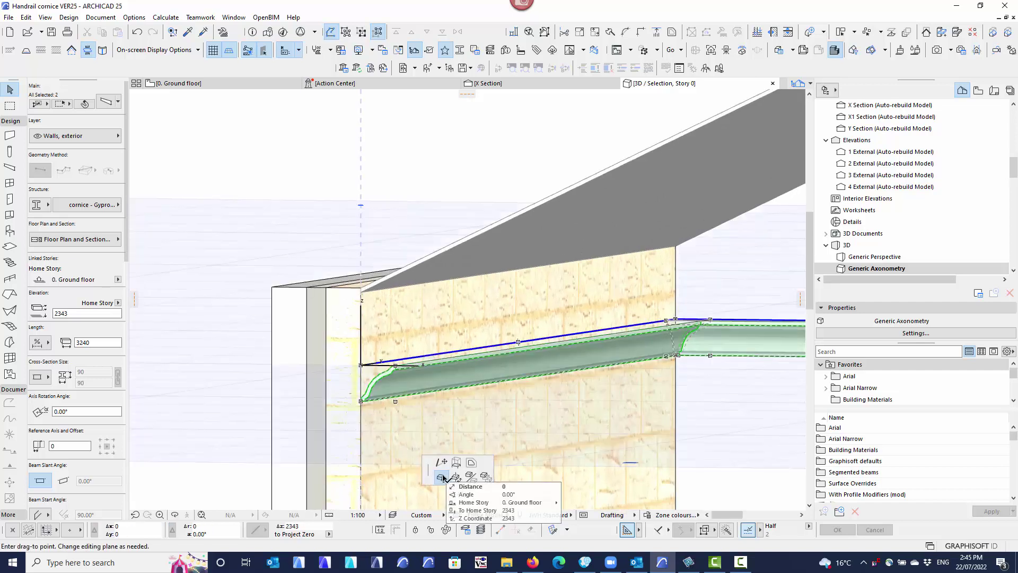
click(360, 292)
scroll(371, 387, down, 3)
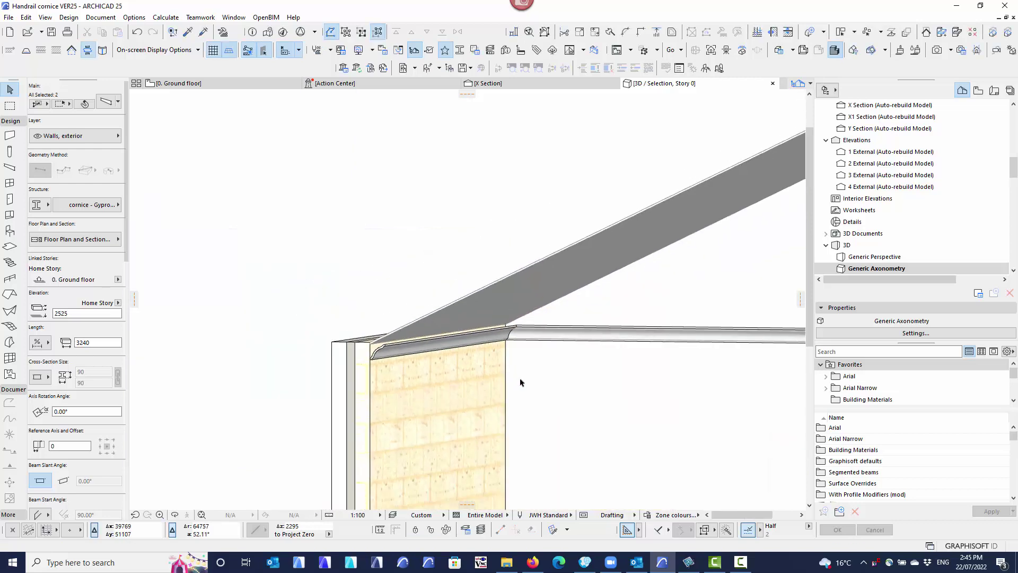
middle_drag(557, 359, 320, 325)
key(Escape)
Slant the cornice beam across the gable end by lifting its far end to the ridge of the raked ceiling
scroll(411, 365, down, 2)
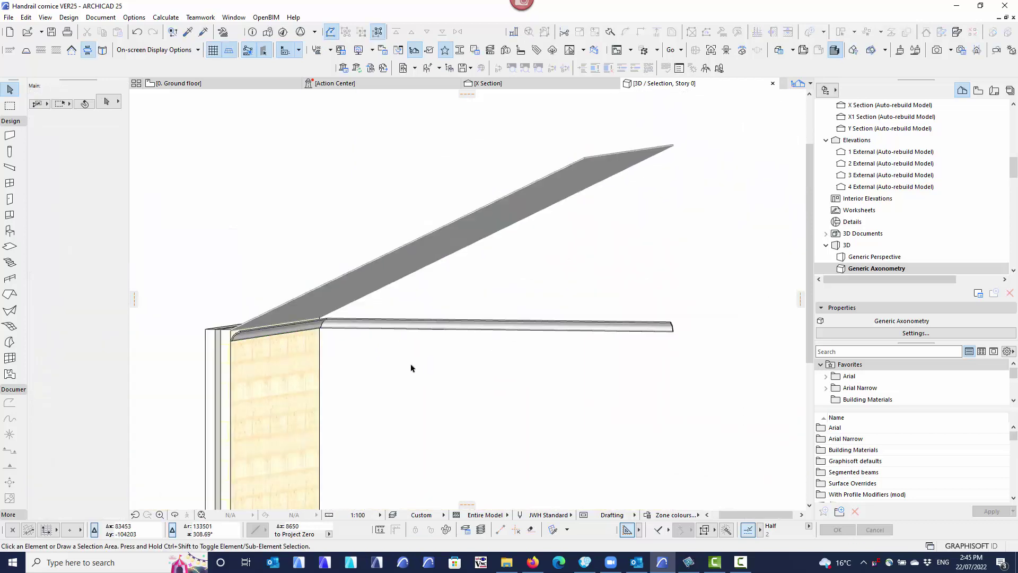
click(516, 327)
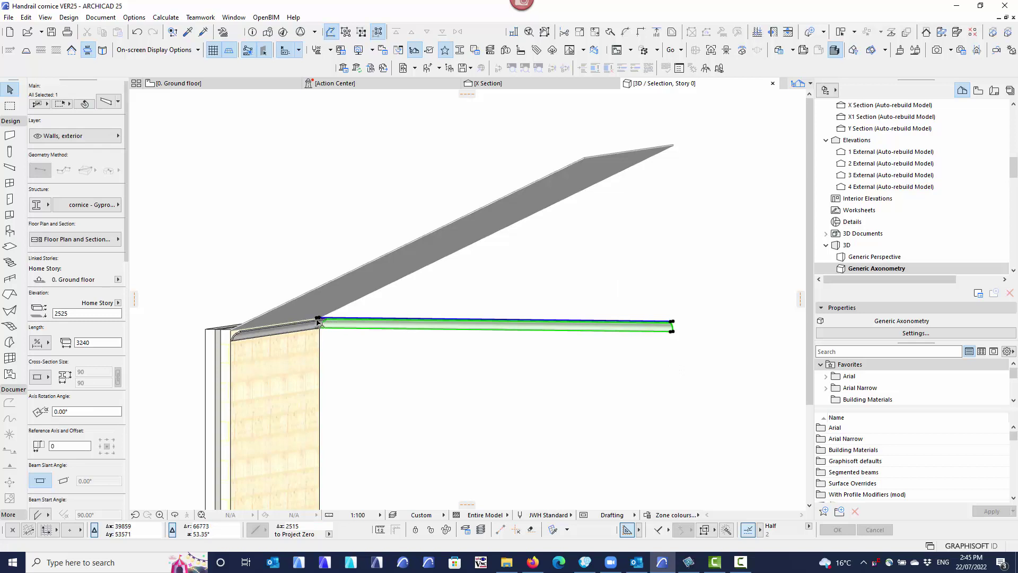
click(673, 324)
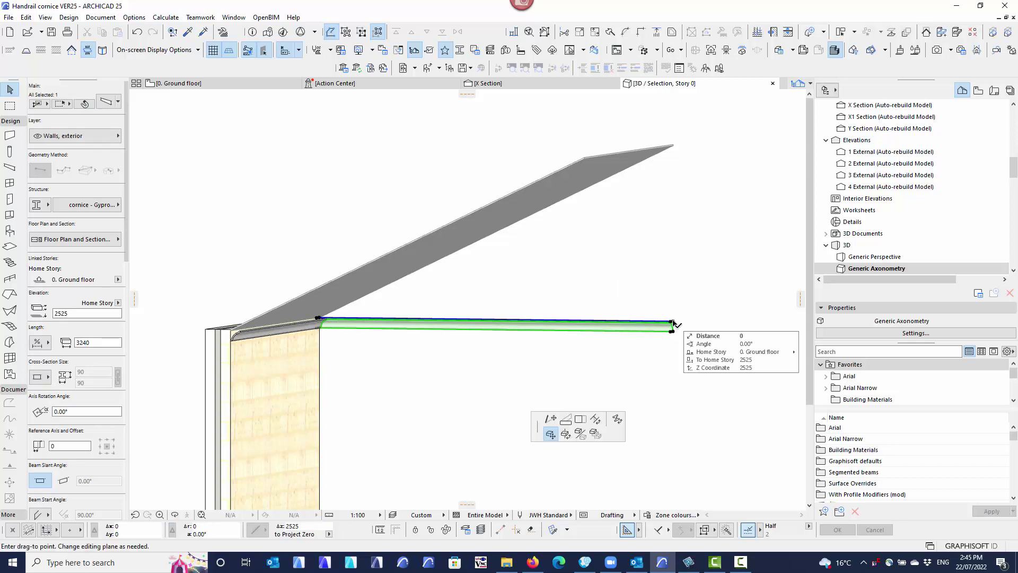
click(565, 419)
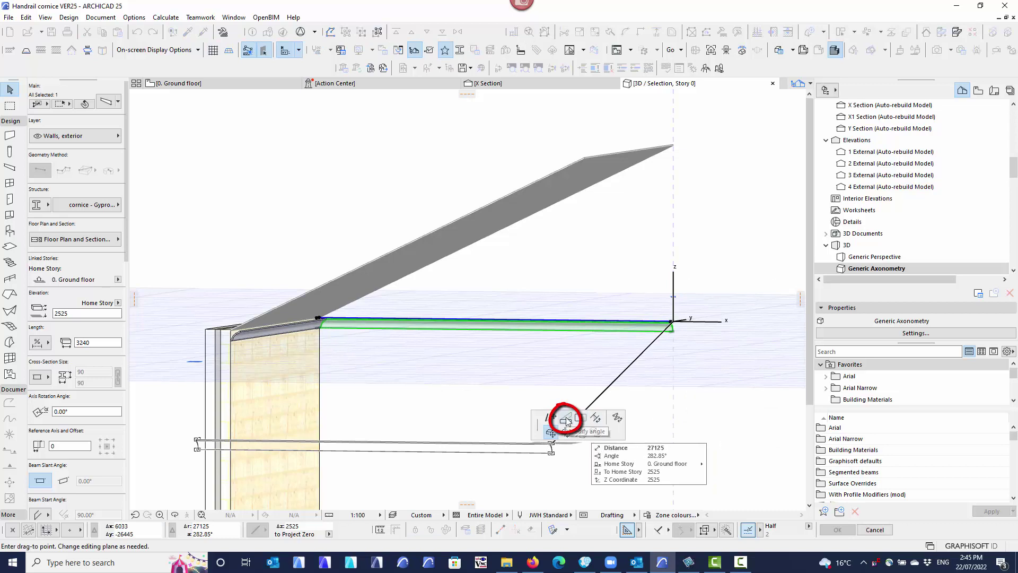
click(566, 421)
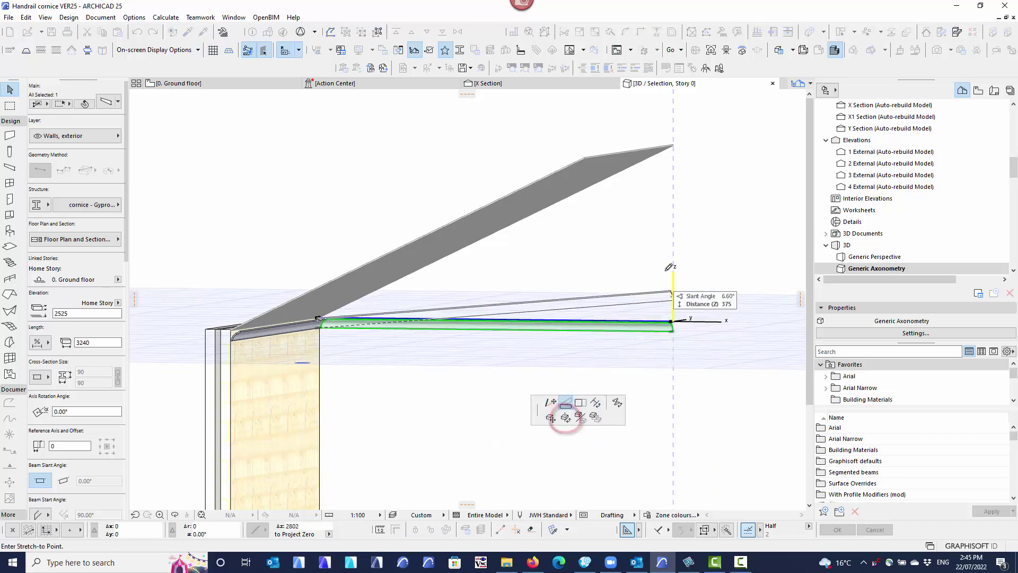
click(674, 145)
middle_drag(357, 386, 412, 371)
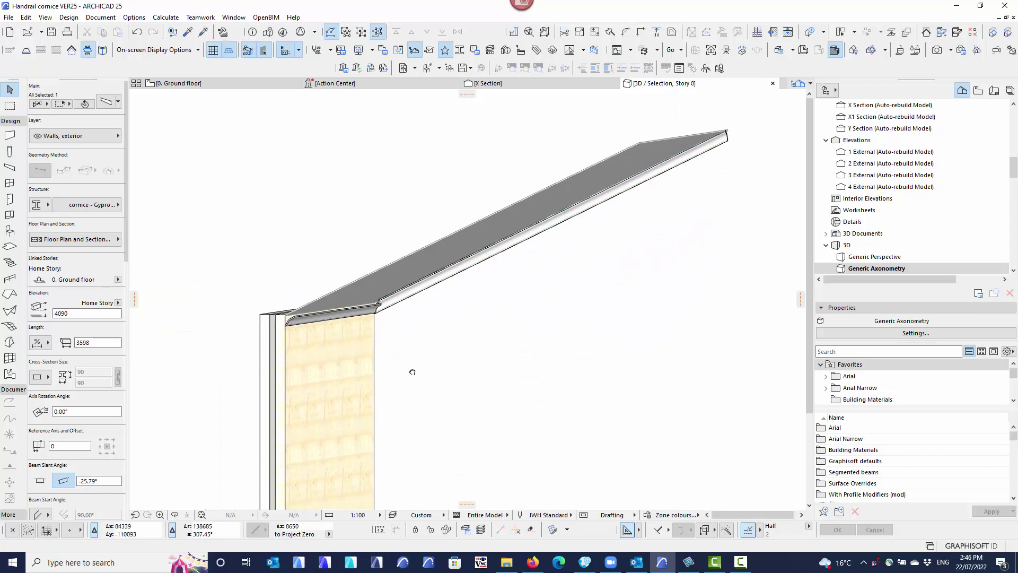
click(423, 367)
Rotate the wall's cornice beam about its axis by -25.63° to match the slope of the raked ceiling
scroll(265, 341, up, 3)
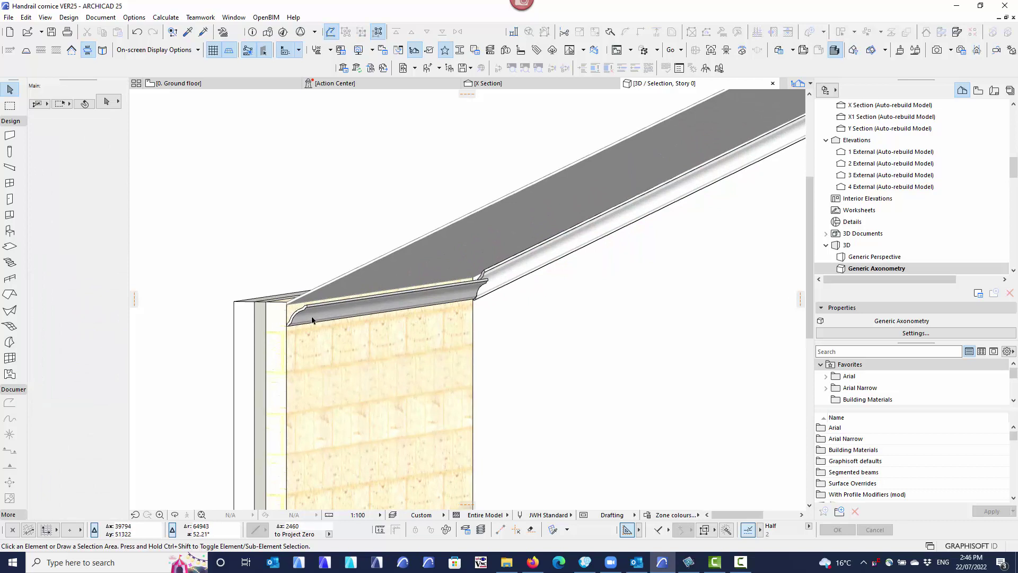
click(311, 315)
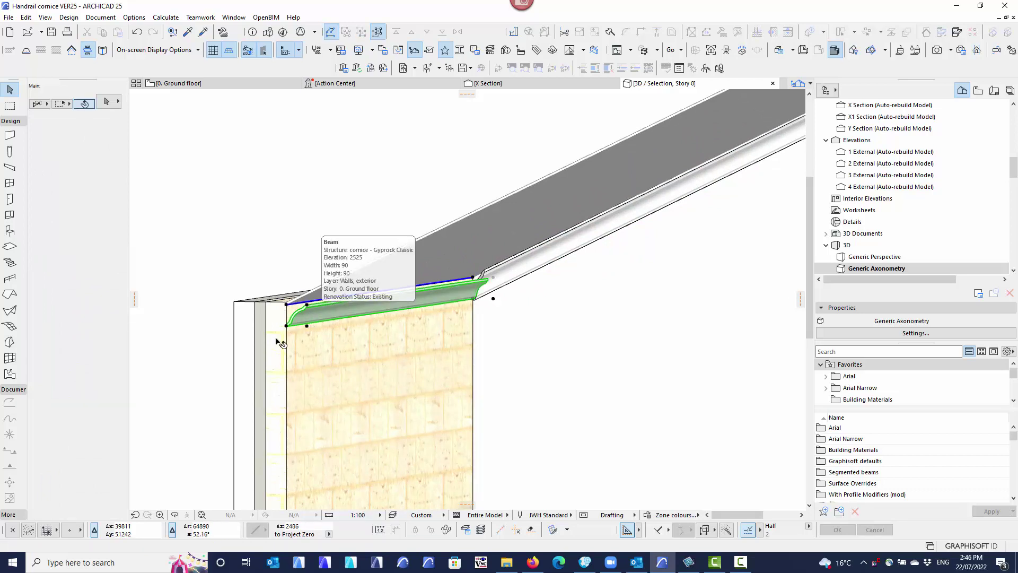
mouse_move(318, 344)
shift+middle_down()
mouse_move(268, 345)
mouse_move(306, 345)
shift+middle_up()
shift+middle_drag(347, 319, 339, 308)
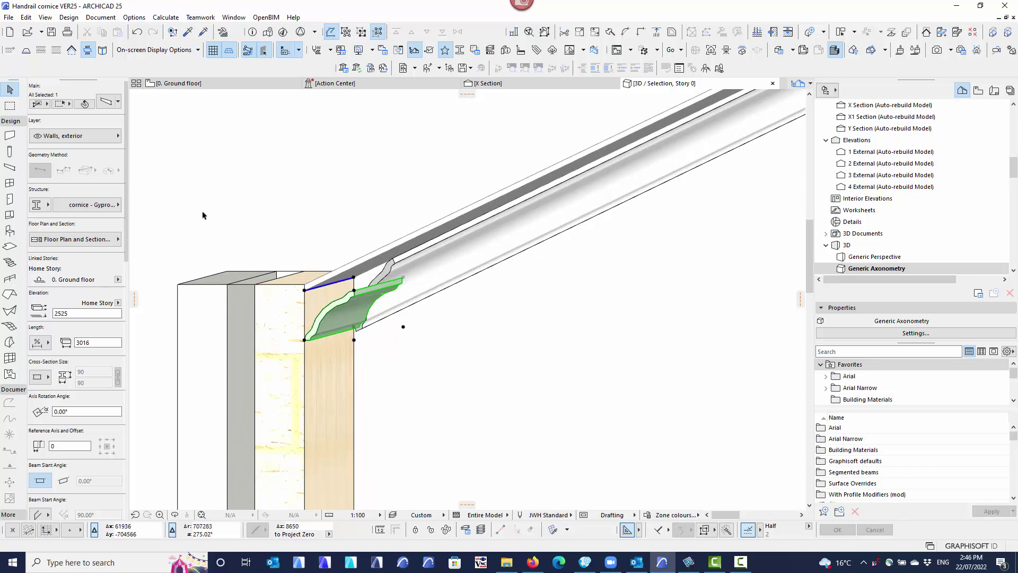
click(355, 291)
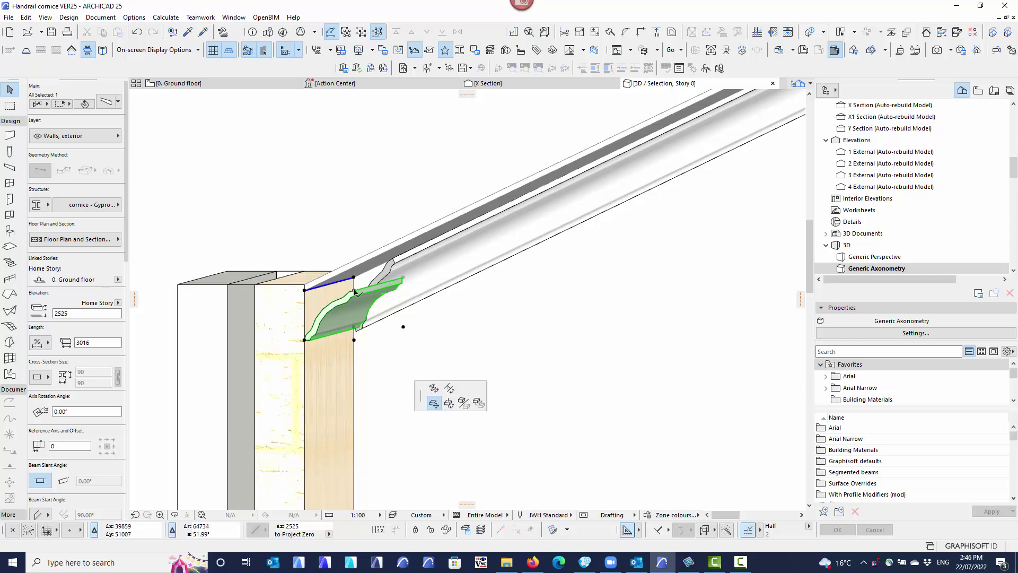
click(434, 390)
click(439, 391)
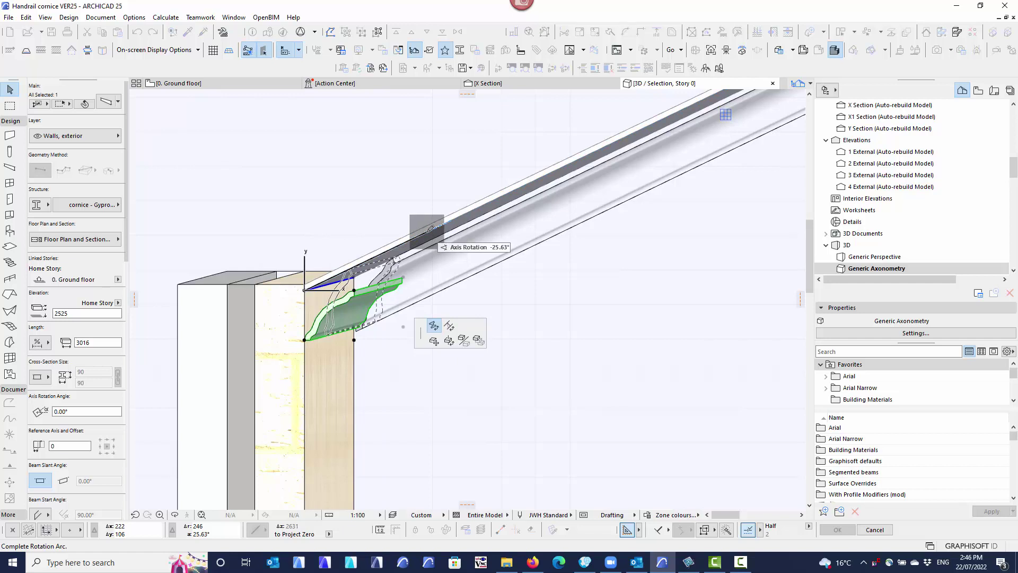
click(430, 228)
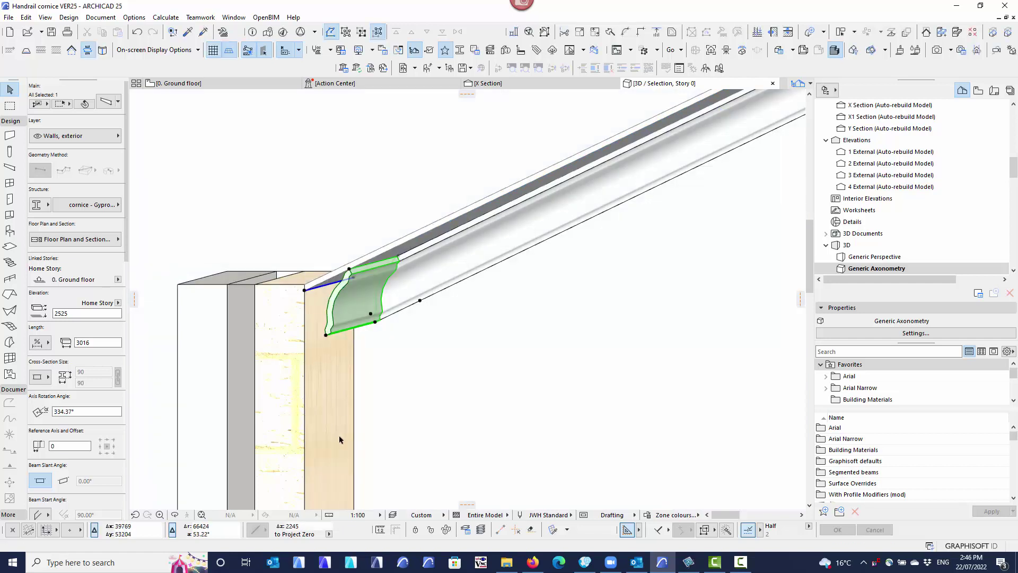
Examine the wall cornice beam's axis rotation in its selection settings and inspect how the beam meets the wall in 3D
click(105, 106)
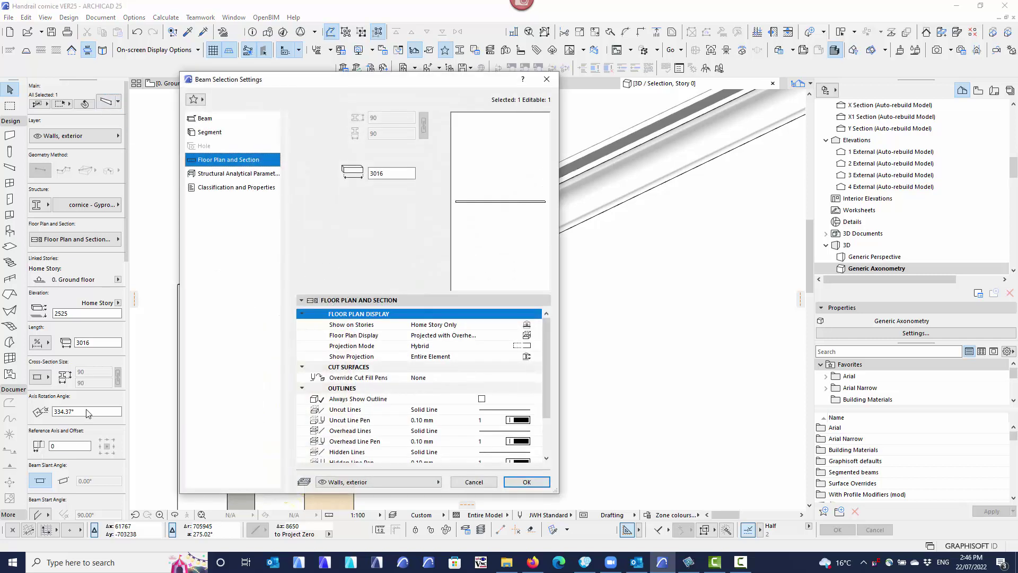
click(493, 485)
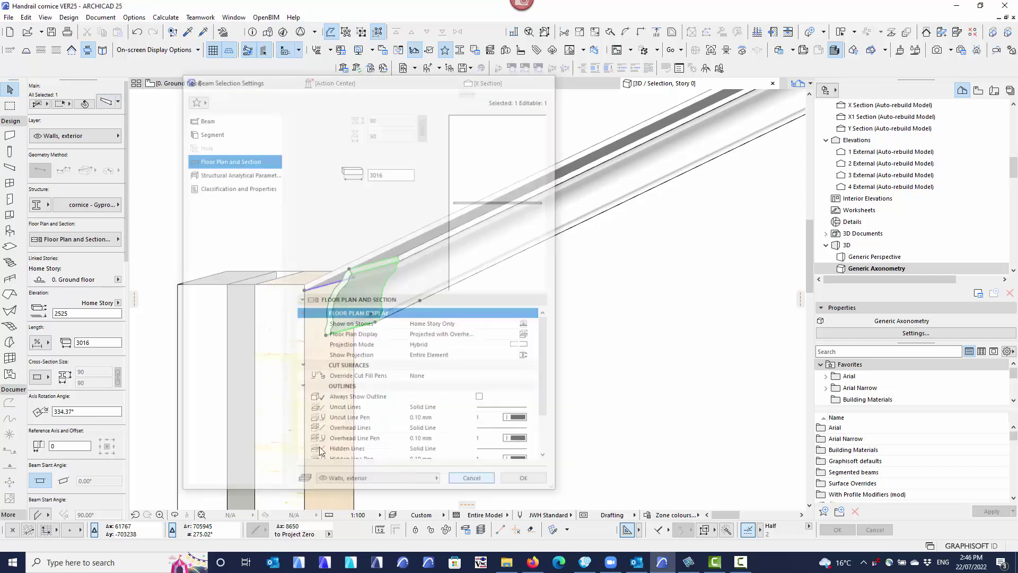
scroll(37, 282, down, 3)
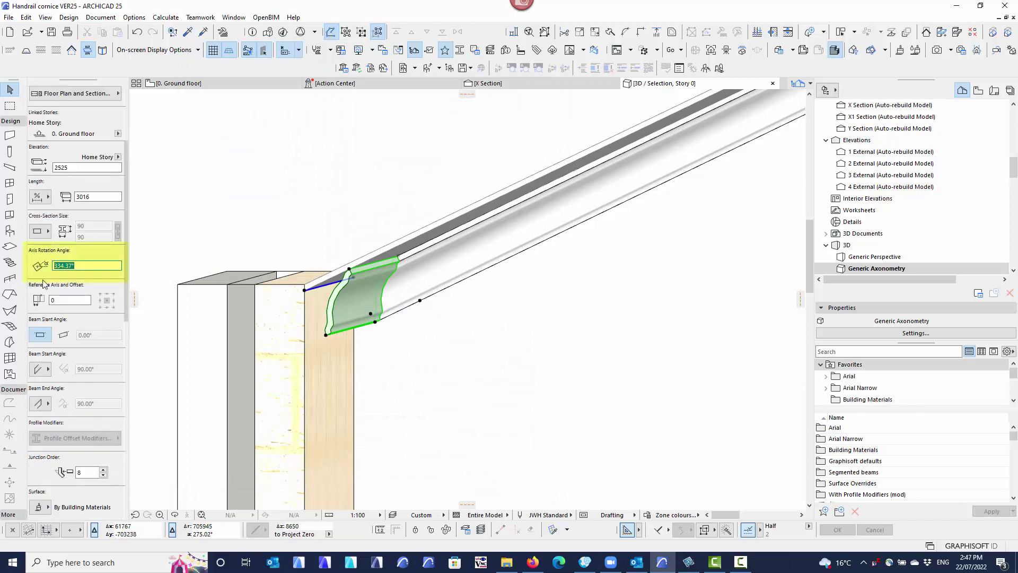
click(83, 265)
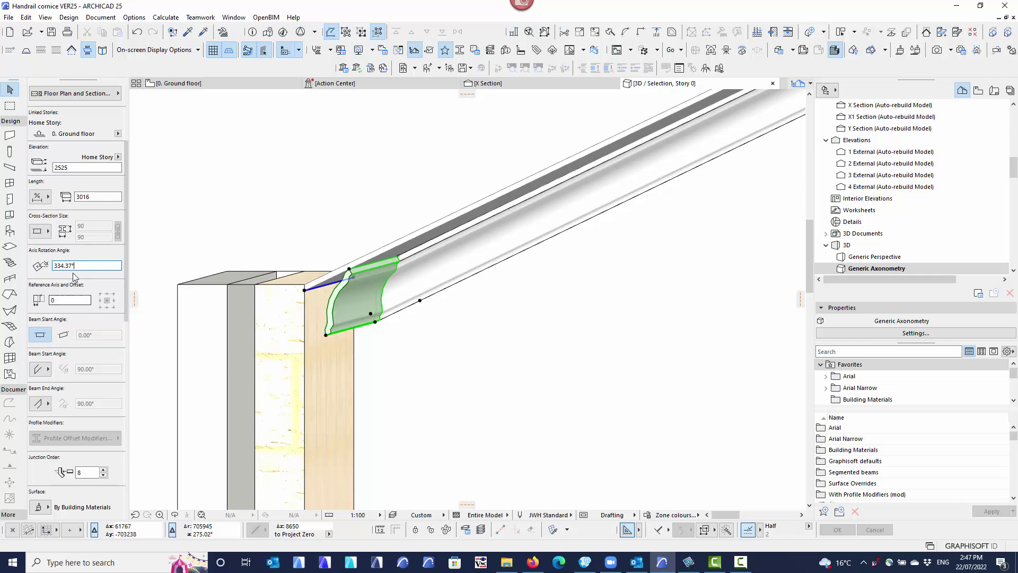
key(ctrl+t)
click(205, 118)
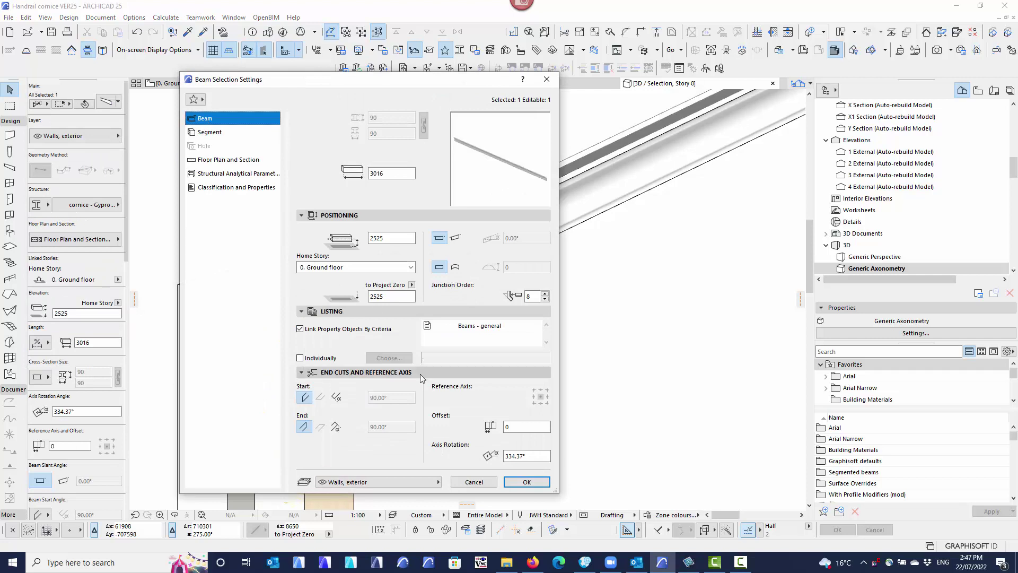
click(522, 455)
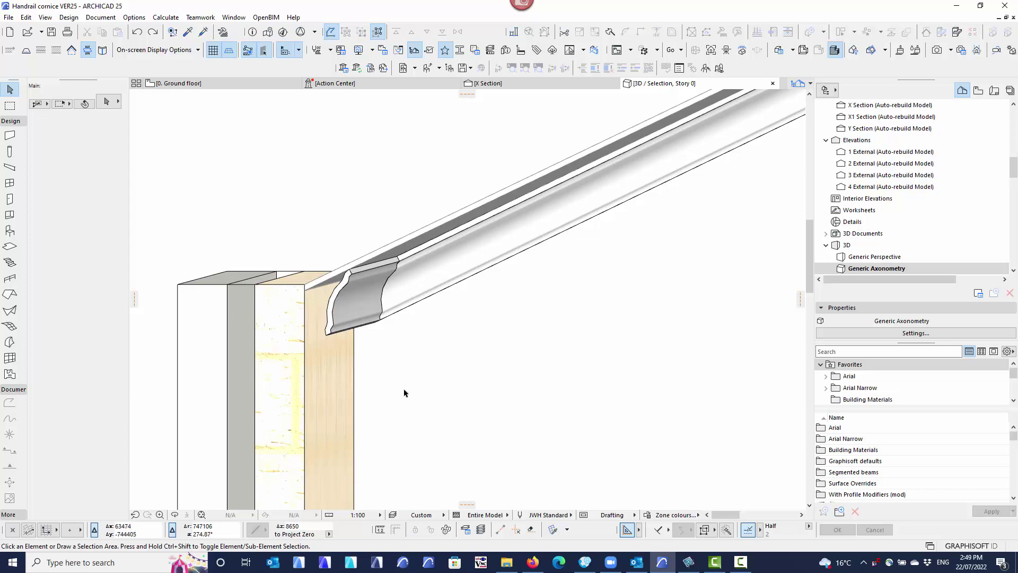
shift+middle_drag(404, 393, 411, 390)
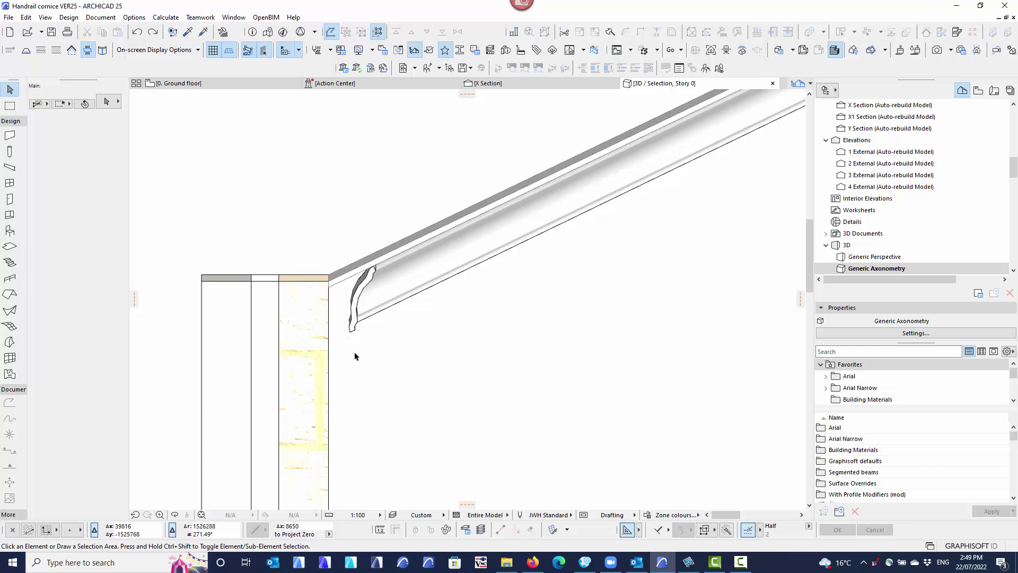
shift+middle_drag(356, 354, 353, 353)
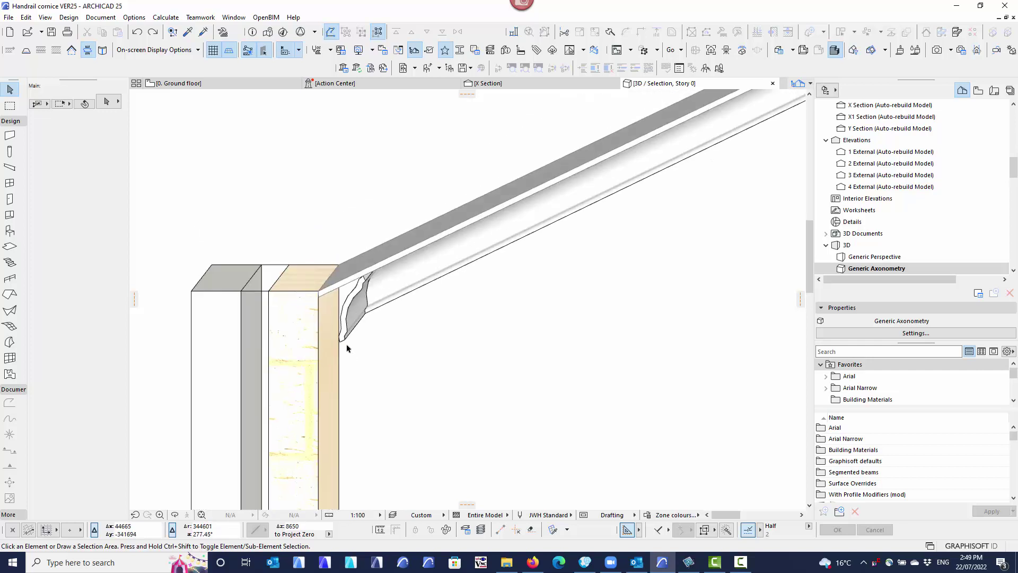
Open the X1 section through the raked-ceiling room from its marker on the ground floor plan
click(207, 83)
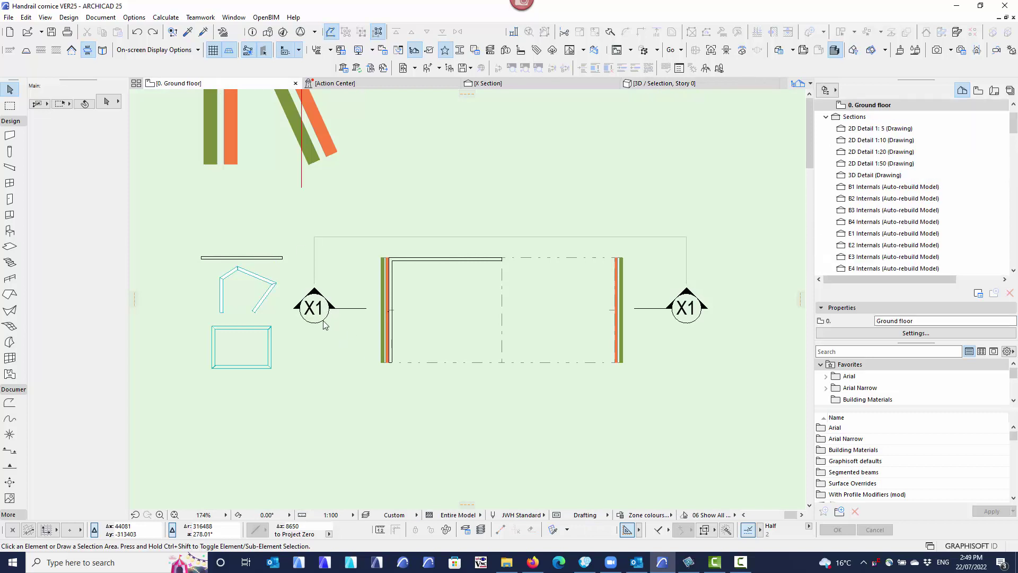
click(351, 313)
key(Escape)
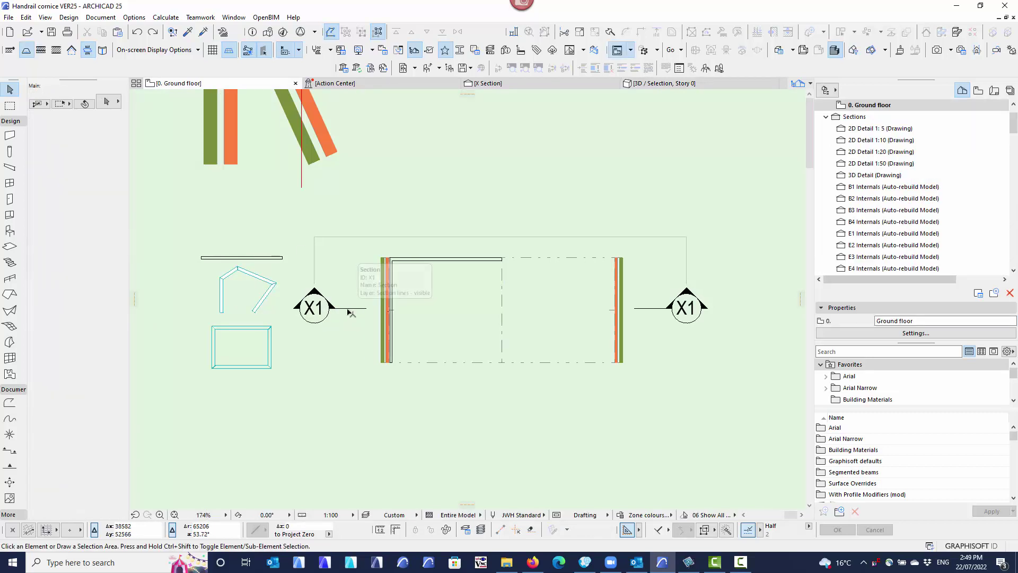
click(530, 329)
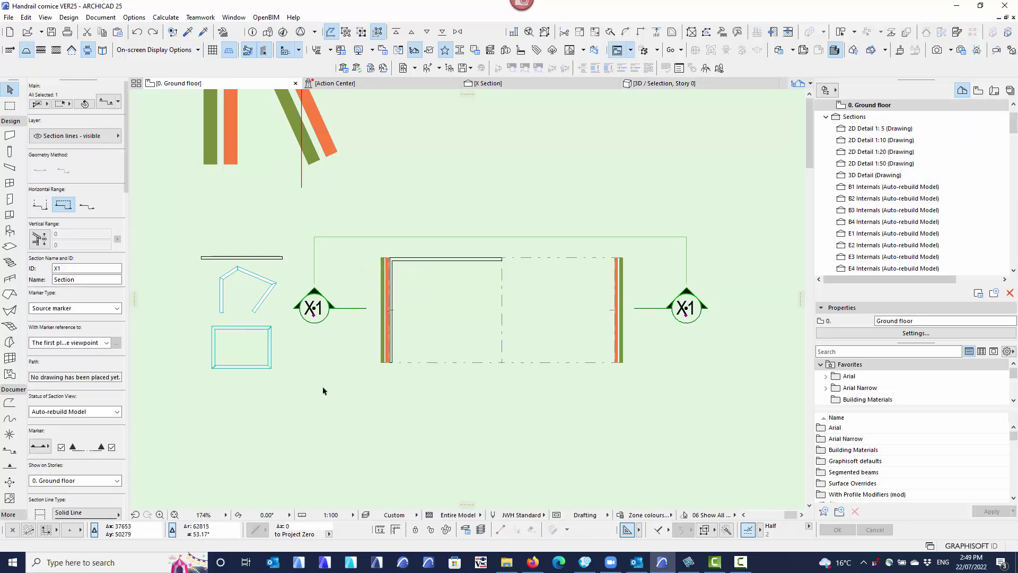
right_click(357, 348)
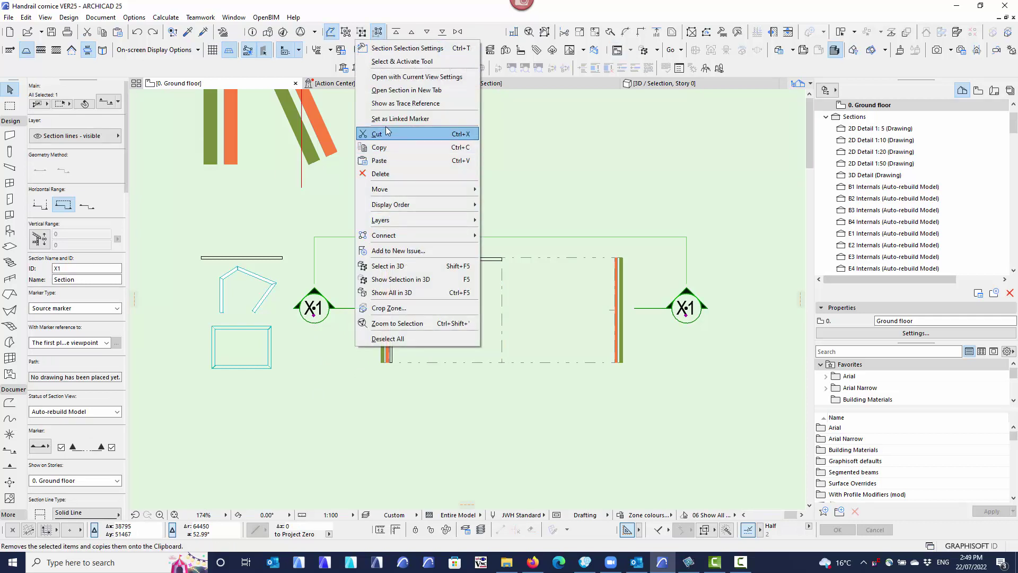
click(386, 79)
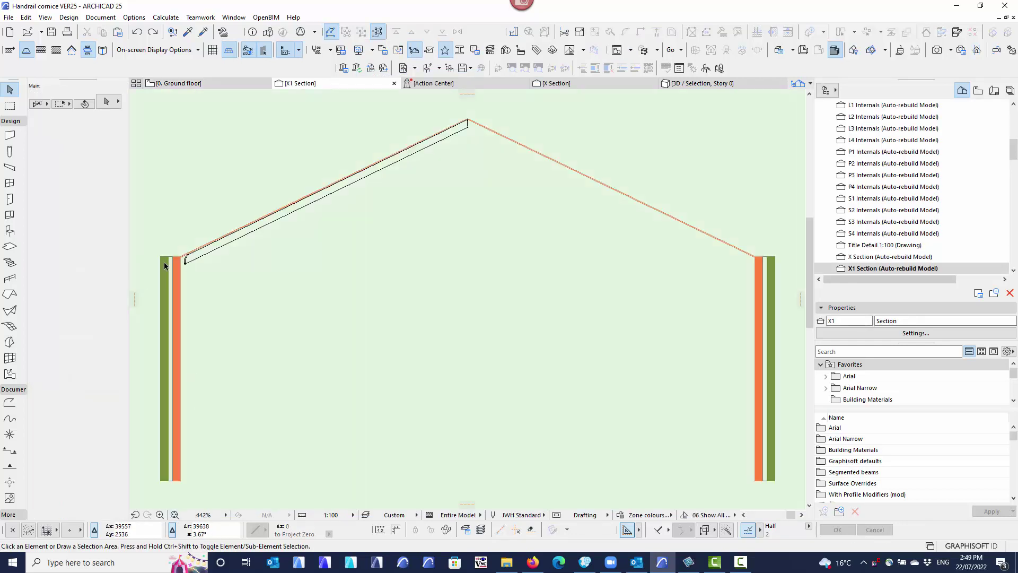
Select the rotated wall cornice beam at the wall-to-ceiling corner in the X1 section
scroll(165, 266, up, 5)
scroll(240, 268, down, 2)
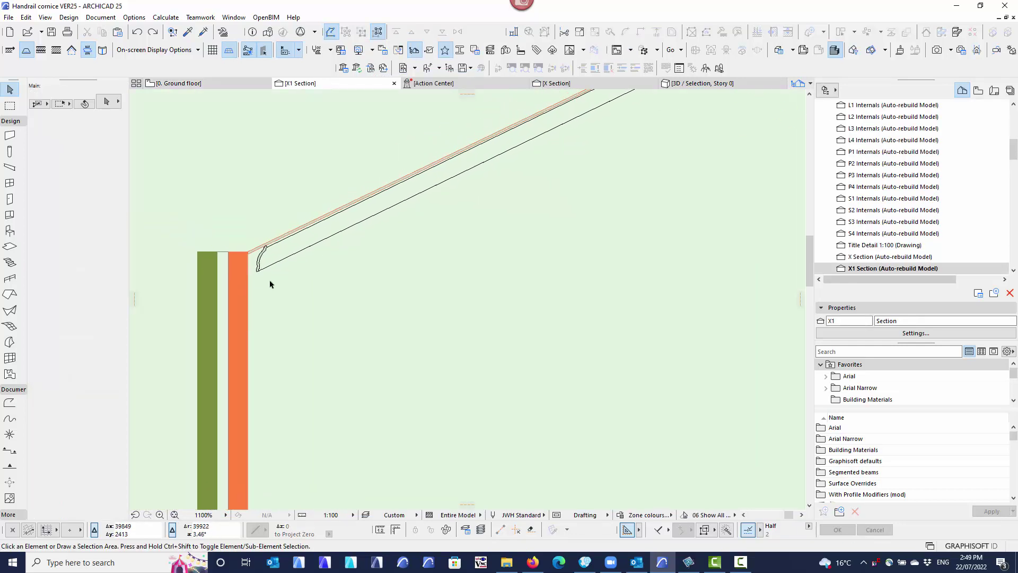
drag(271, 281, 248, 263)
key(Escape)
click(275, 263)
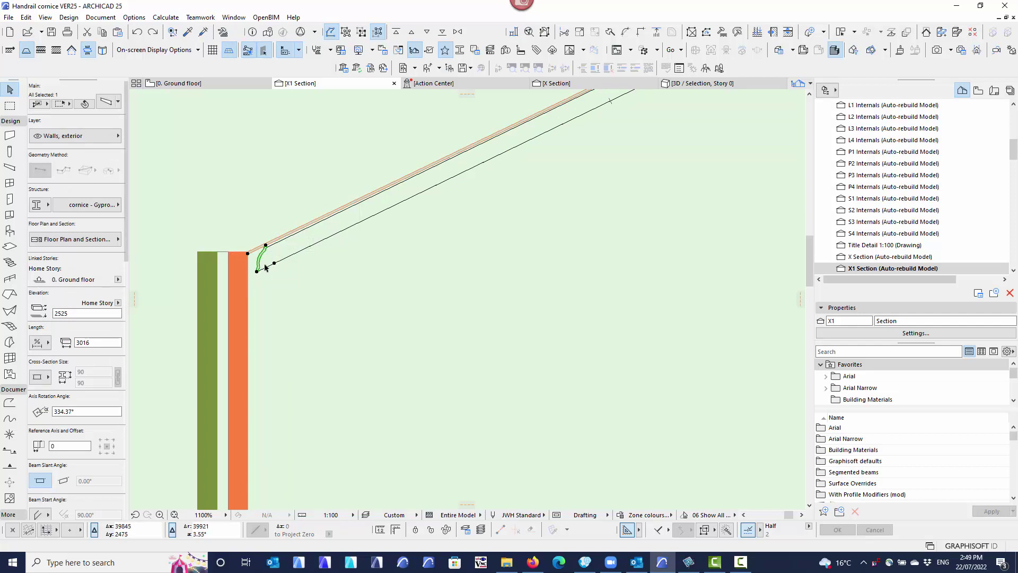
scroll(569, 182, down, 4)
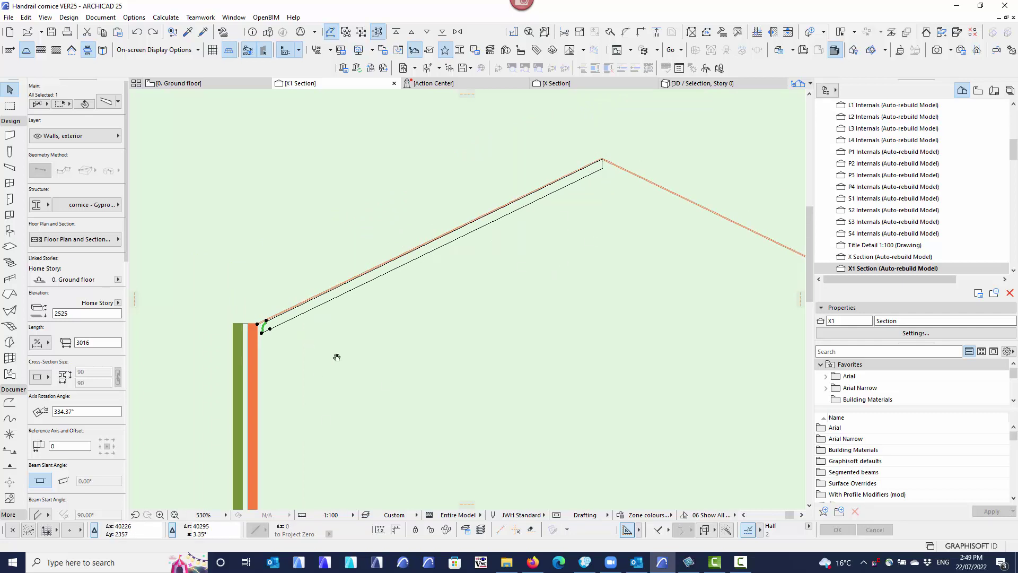
middle_drag(337, 358, 391, 359)
scroll(389, 380, up, 10)
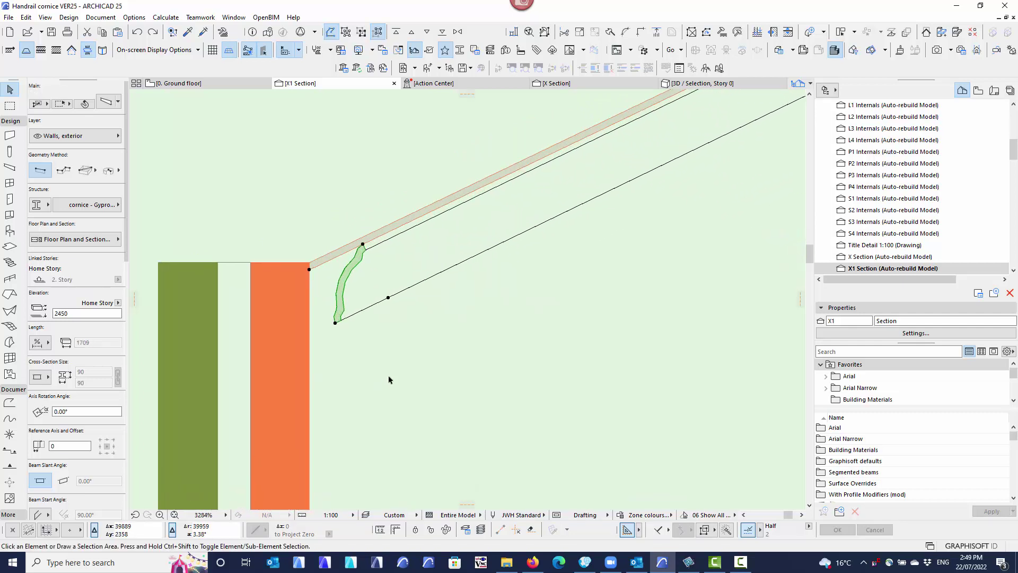
key(Escape)
click(339, 294)
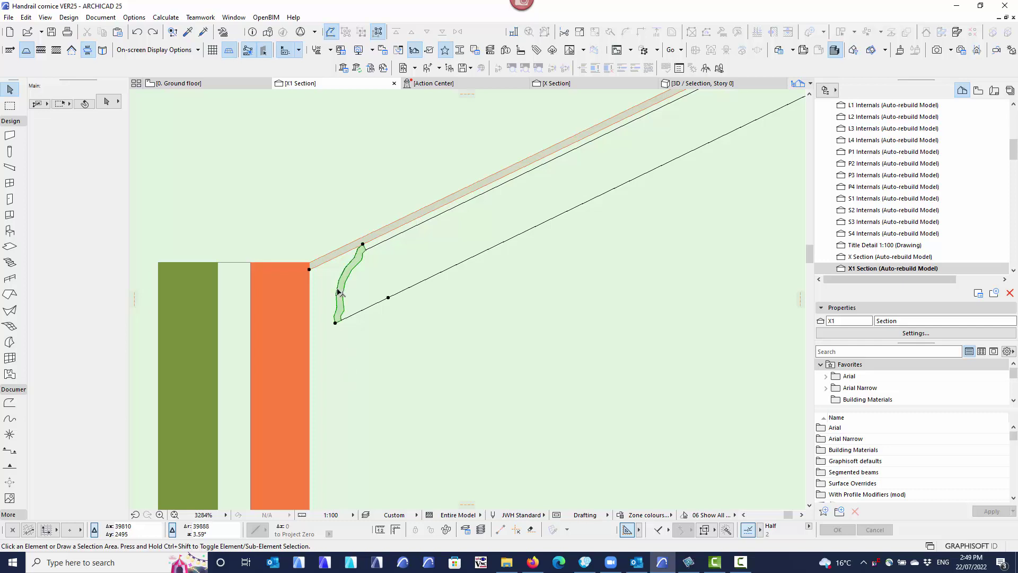
Examine how the rotated cornice profile sits relative to the wall's inner face and the underside of the raked ceiling
scroll(316, 354, up, 4)
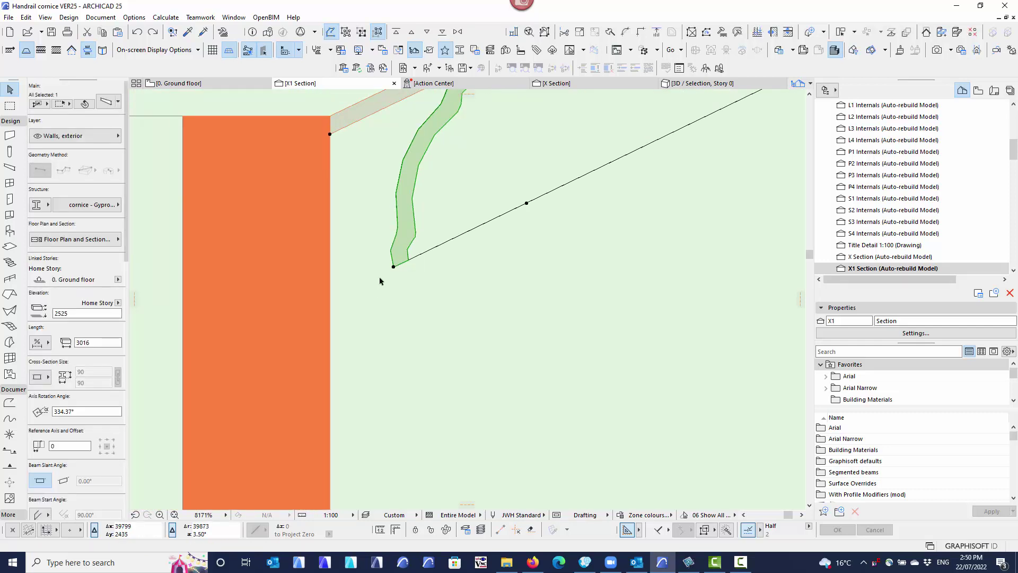
middle_drag(384, 271, 357, 411)
scroll(370, 323, up, 3)
middle_drag(349, 262, 345, 347)
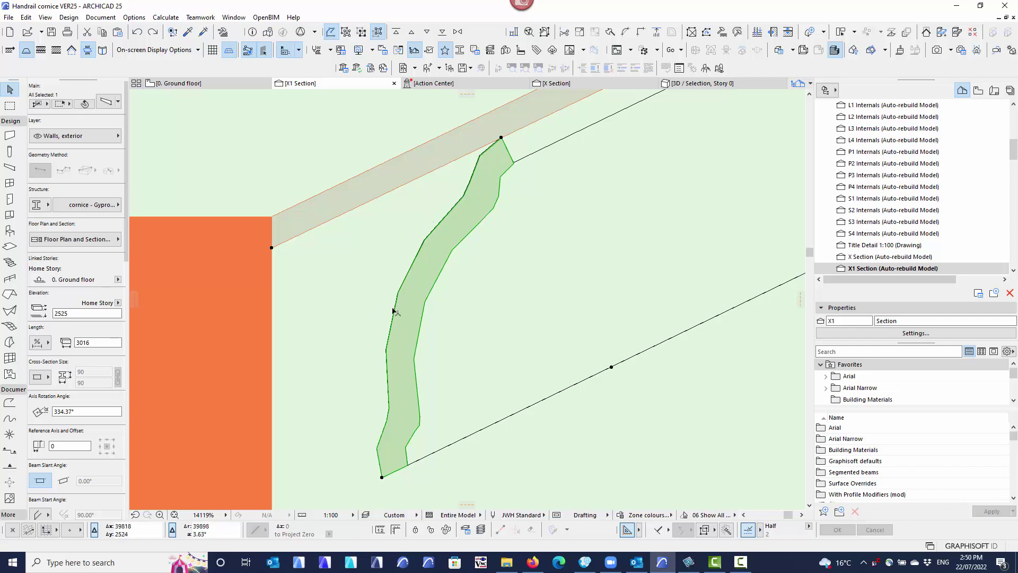
scroll(371, 416, up, 5)
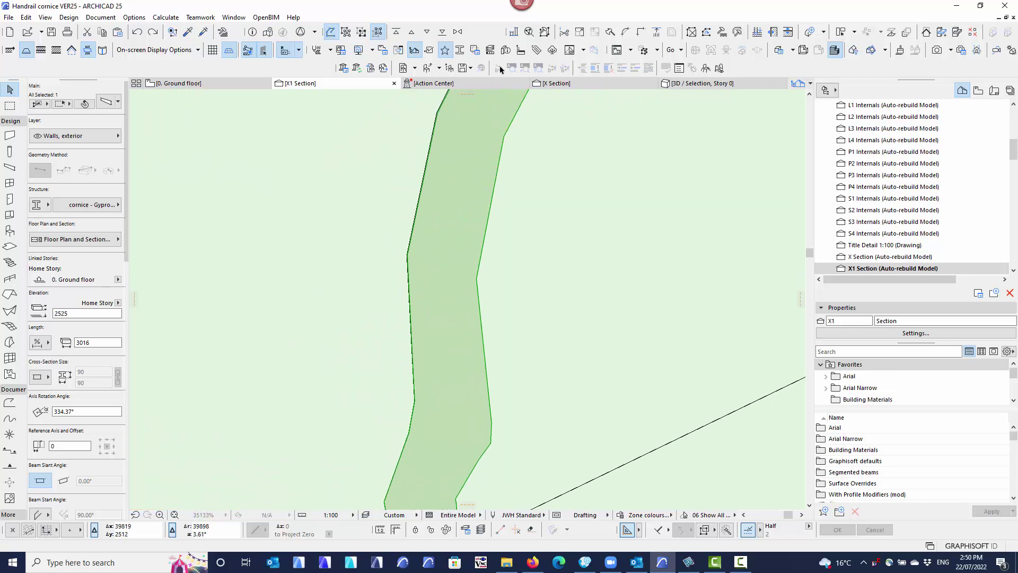
scroll(412, 303, down, 4)
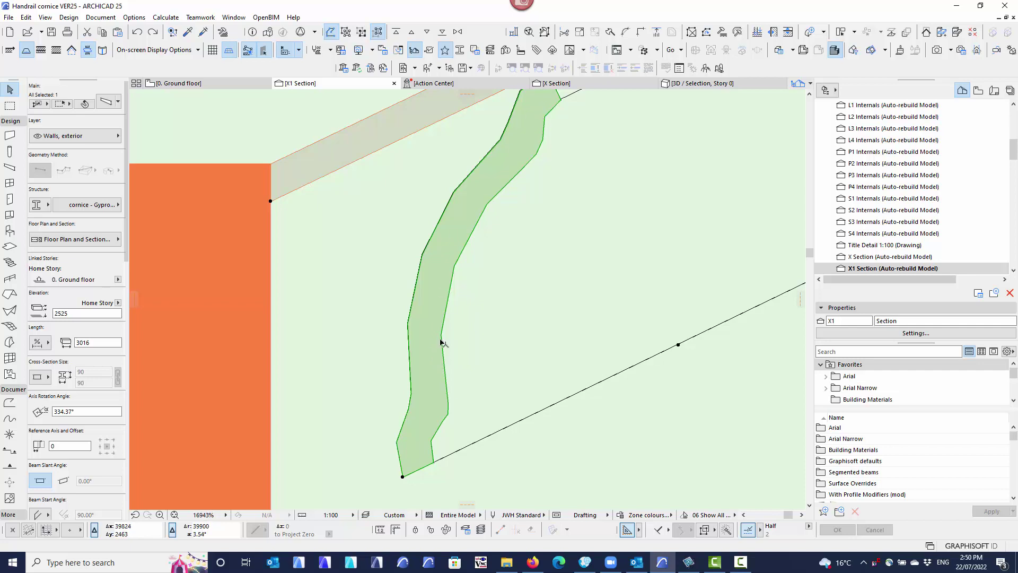
scroll(487, 192, down, 1)
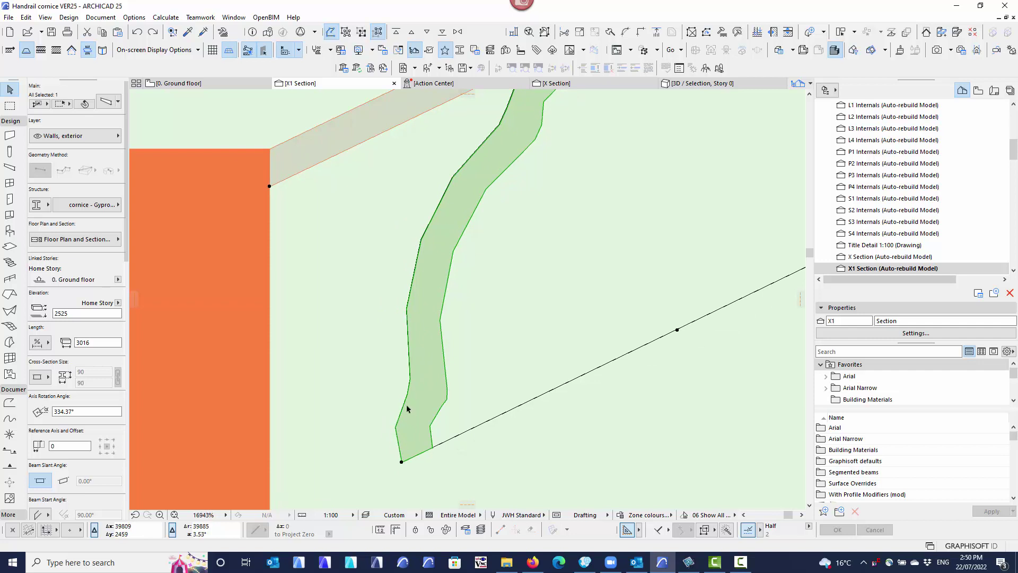
scroll(338, 335, down, 3)
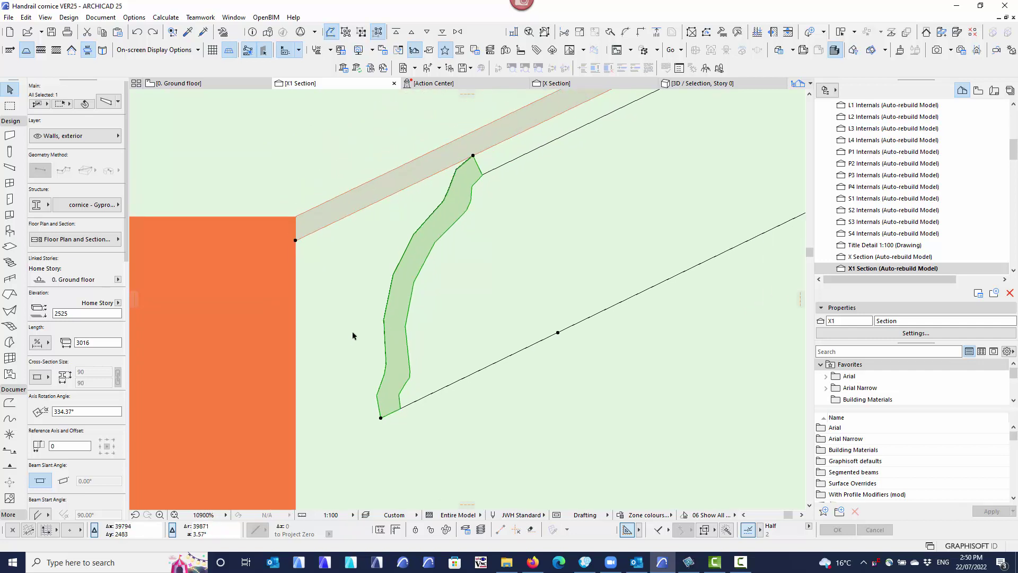
middle_drag(340, 333, 356, 283)
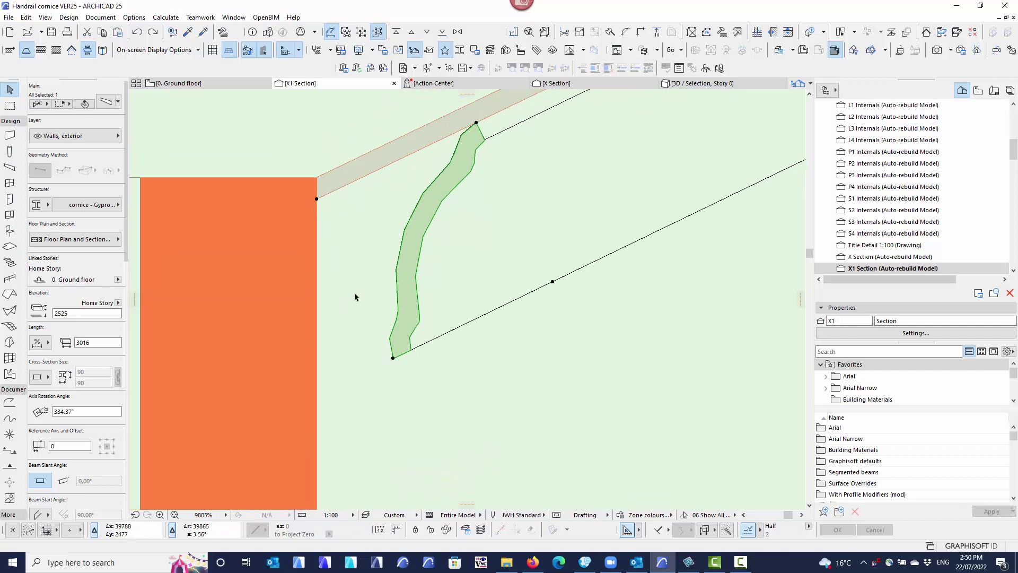
scroll(375, 380, up, 1)
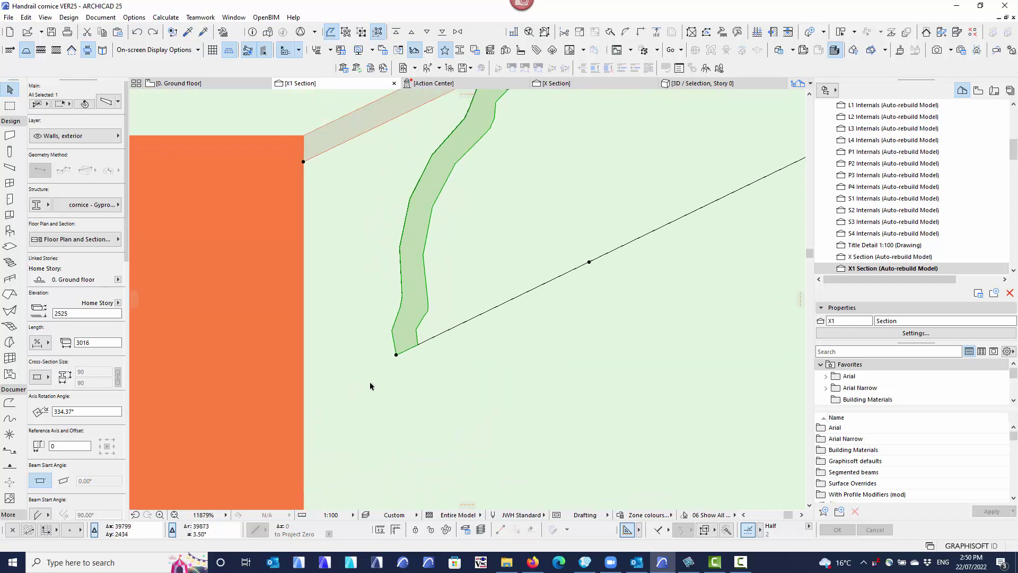
scroll(370, 386, down, 1)
scroll(369, 384, up, 1)
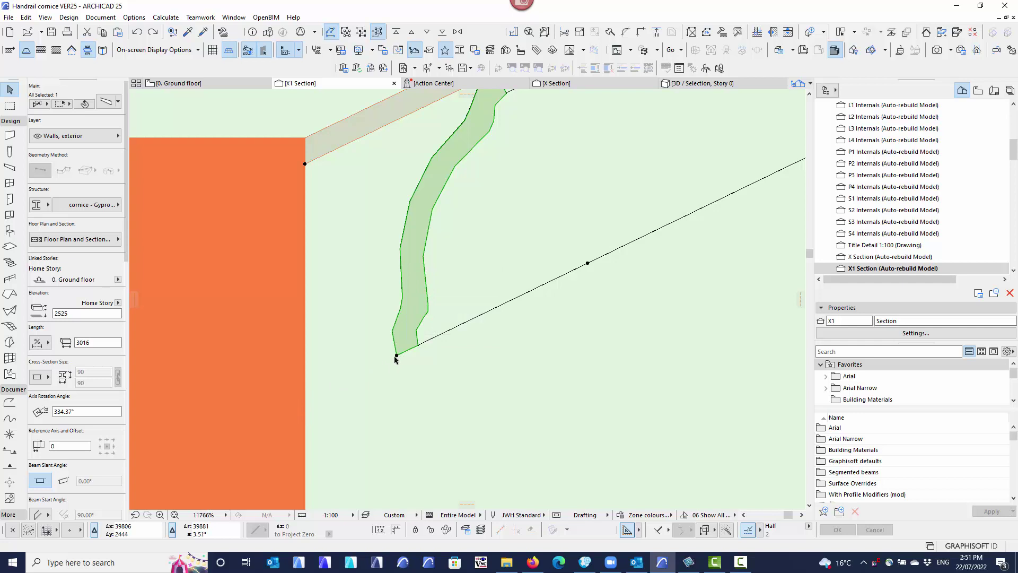
scroll(366, 399, down, 2)
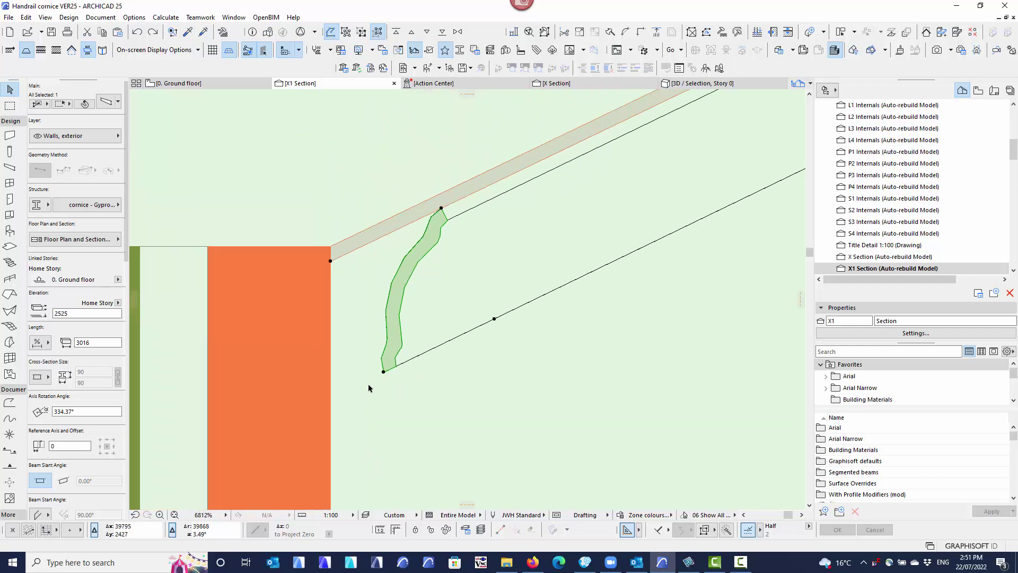
scroll(370, 386, up, 3)
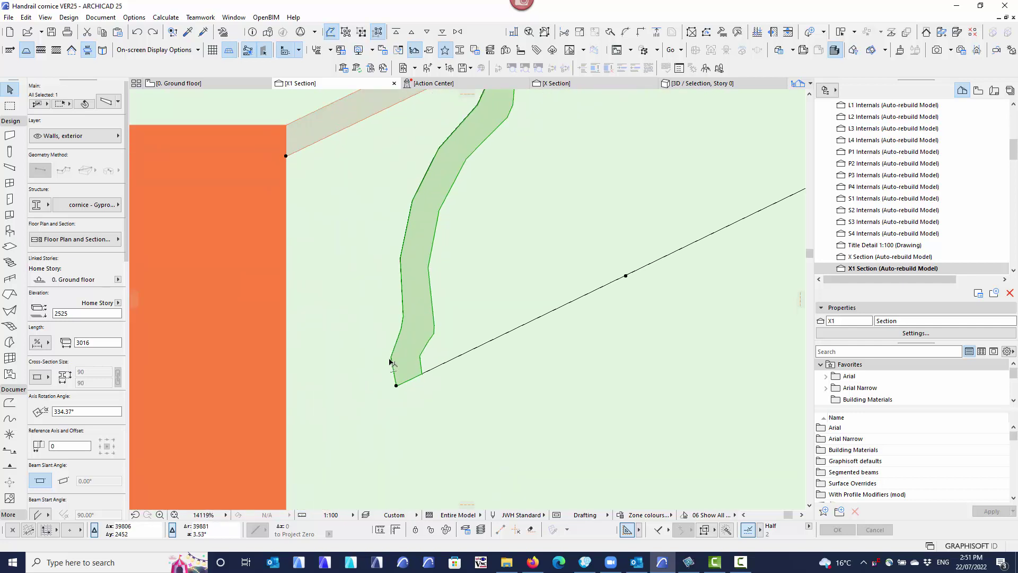
Move the cornice beam about 41 mm down parallel to the ceiling slope so its lower back corner meets the wall's inner face
scroll(392, 369, up, 5)
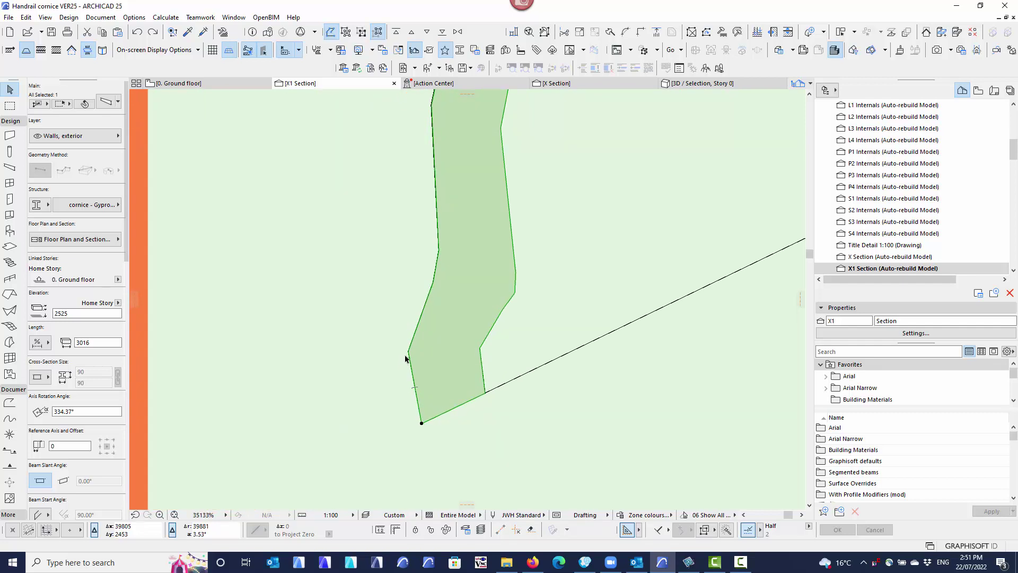
key(ctrl+d)
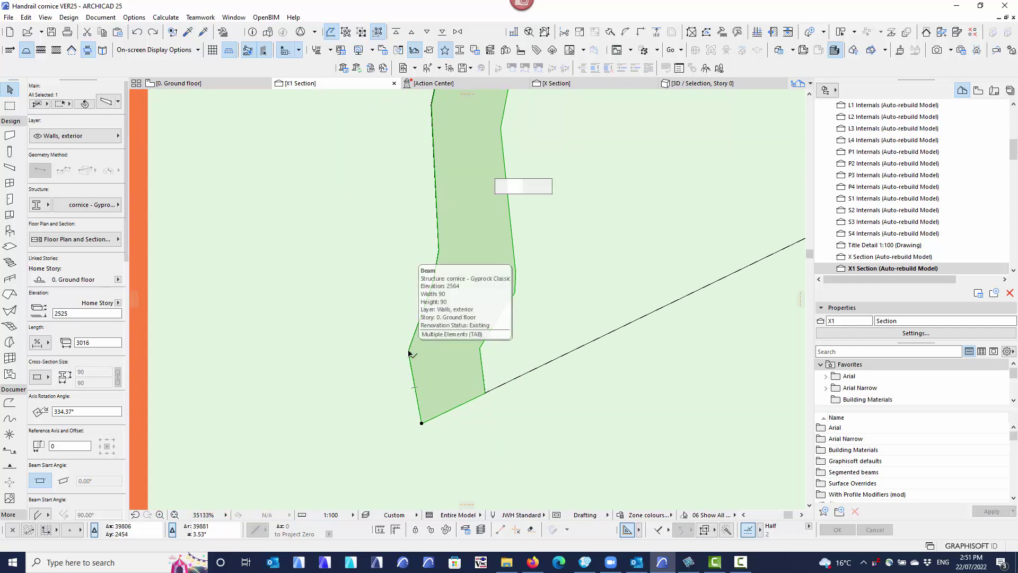
click(408, 351)
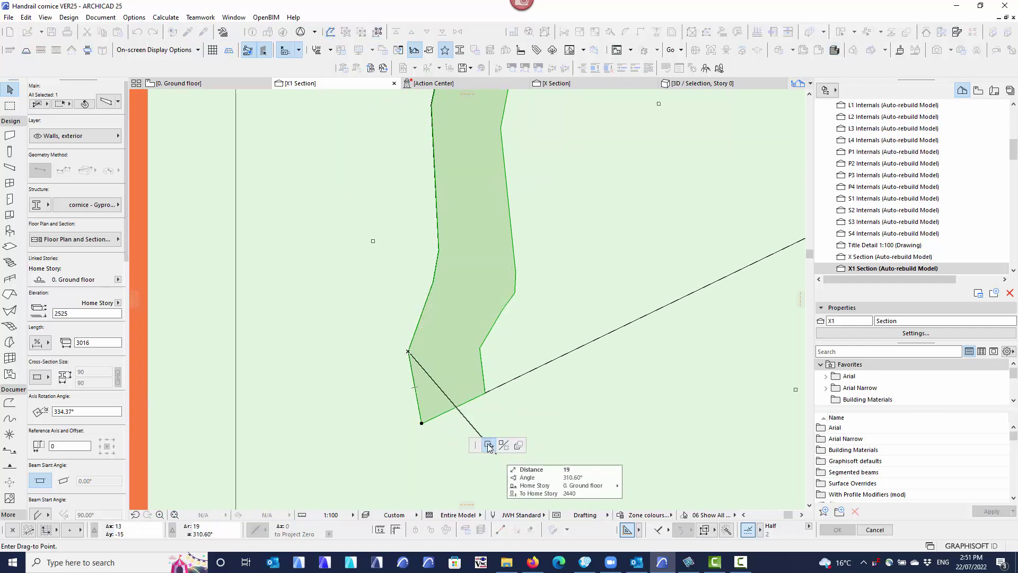
scroll(393, 354, down, 3)
scroll(405, 363, down, 2)
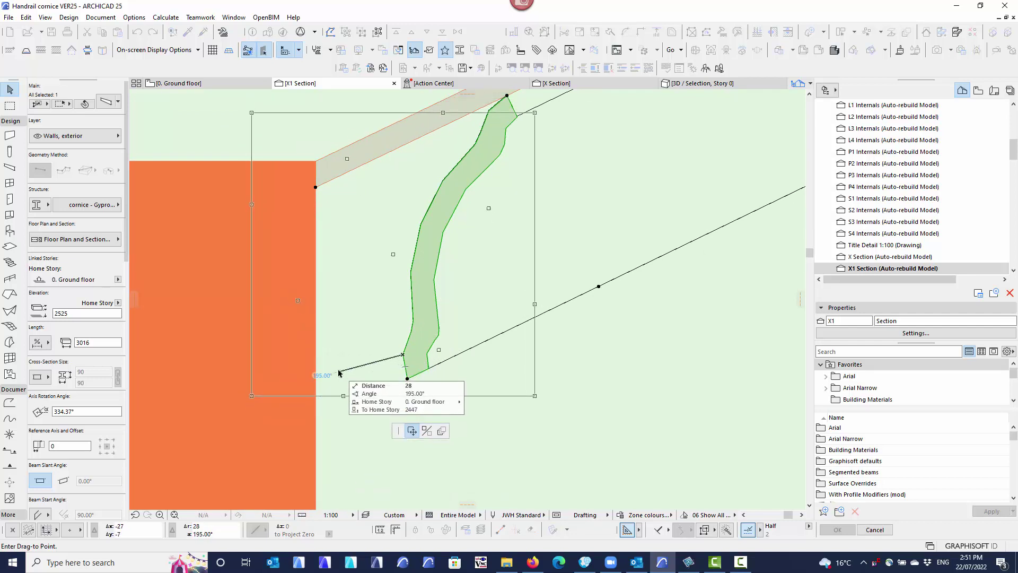
mouse_move(351, 360)
middle_down()
mouse_move(358, 341)
mouse_move(359, 355)
middle_up()
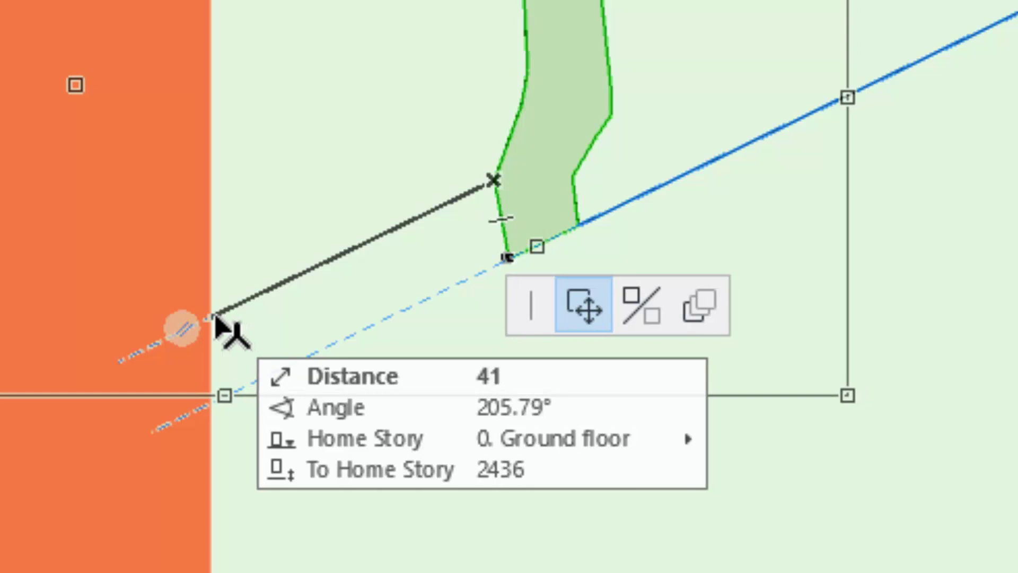
click(214, 317)
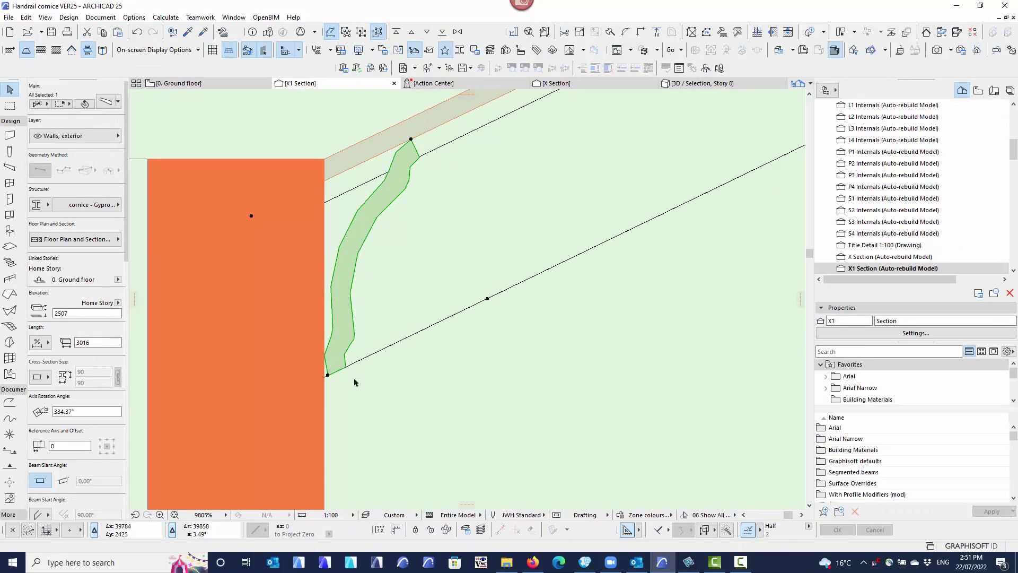
scroll(355, 383, down, 5)
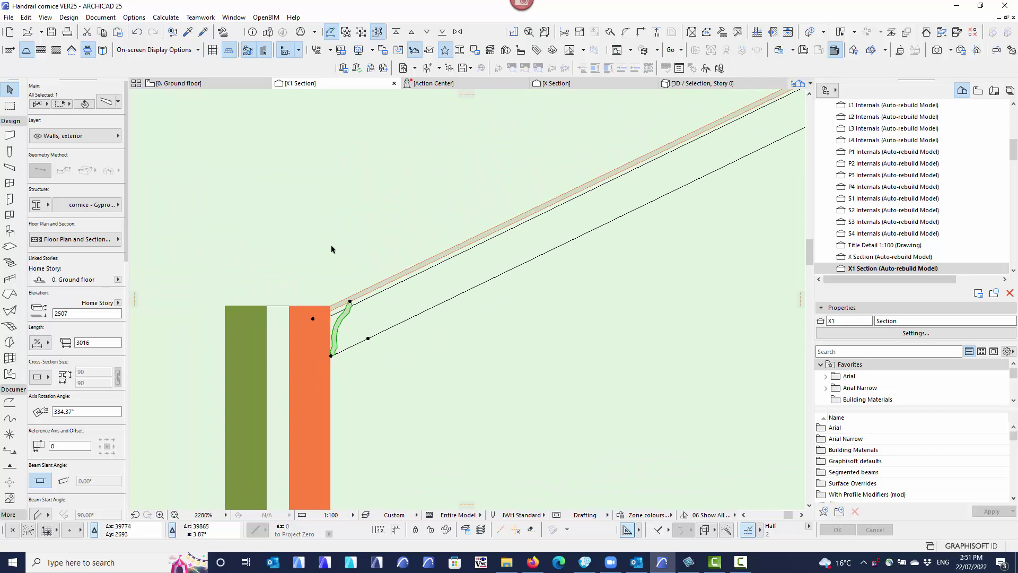
click(331, 249)
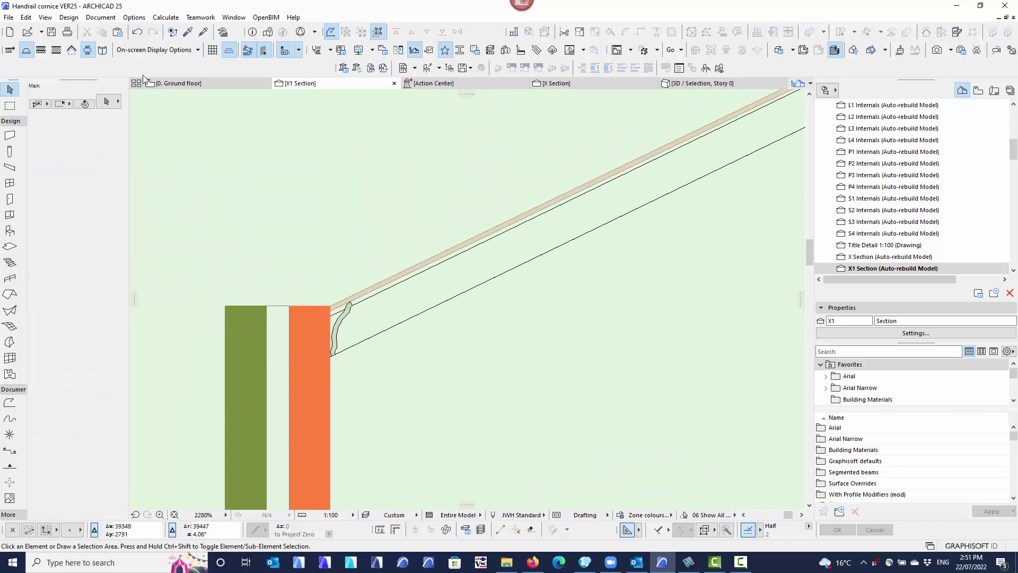
Examine on the ground floor plan how the moved wall cornice beam's end lines up with the raked cornice beam's end
click(194, 85)
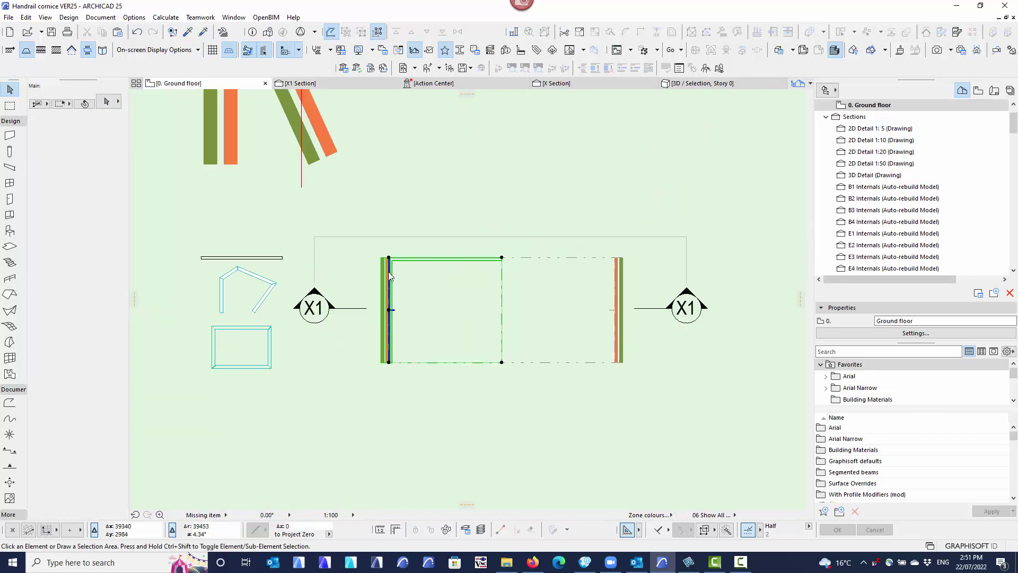
click(357, 254)
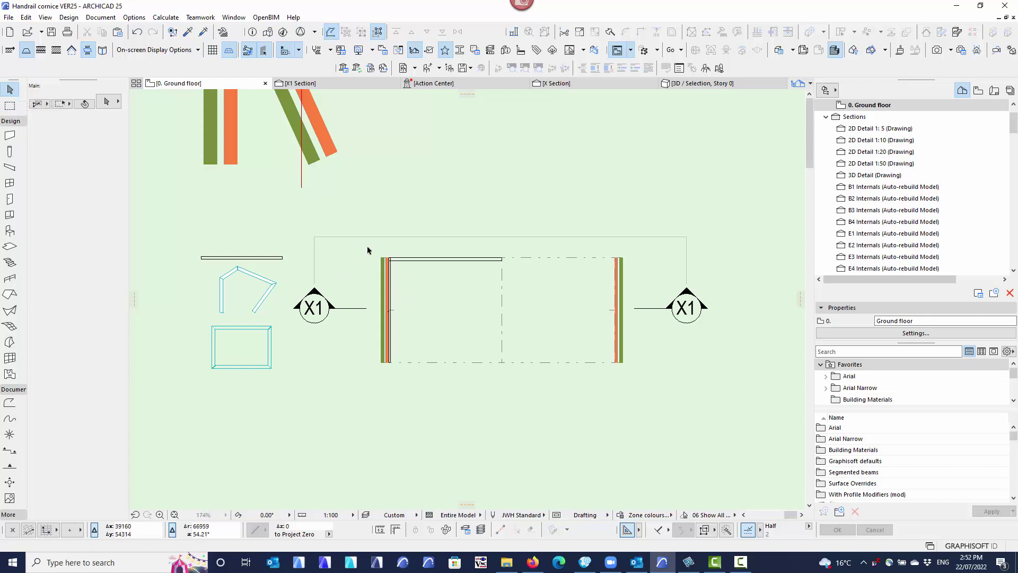
drag(368, 249, 409, 289)
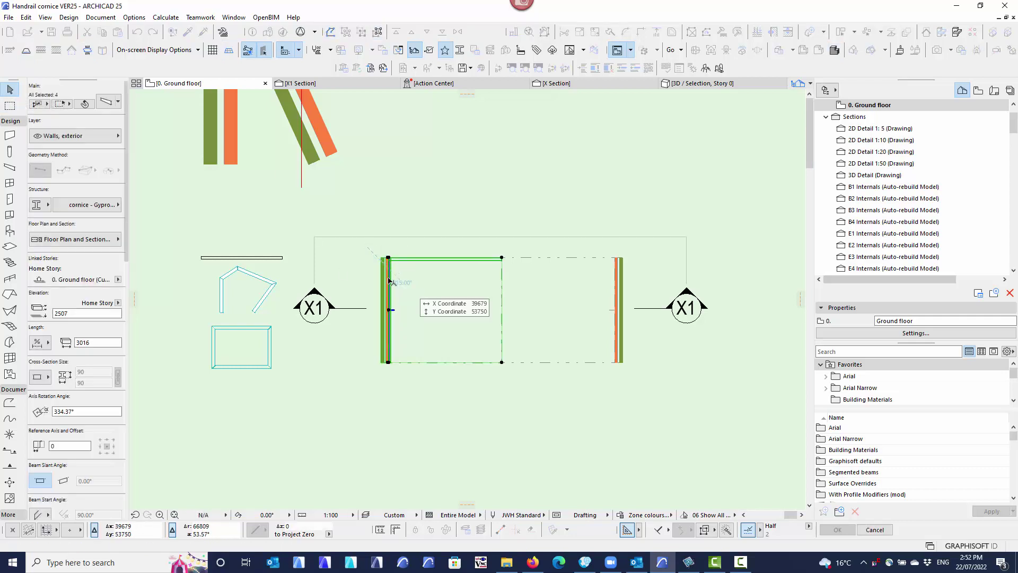
scroll(395, 273, up, 5)
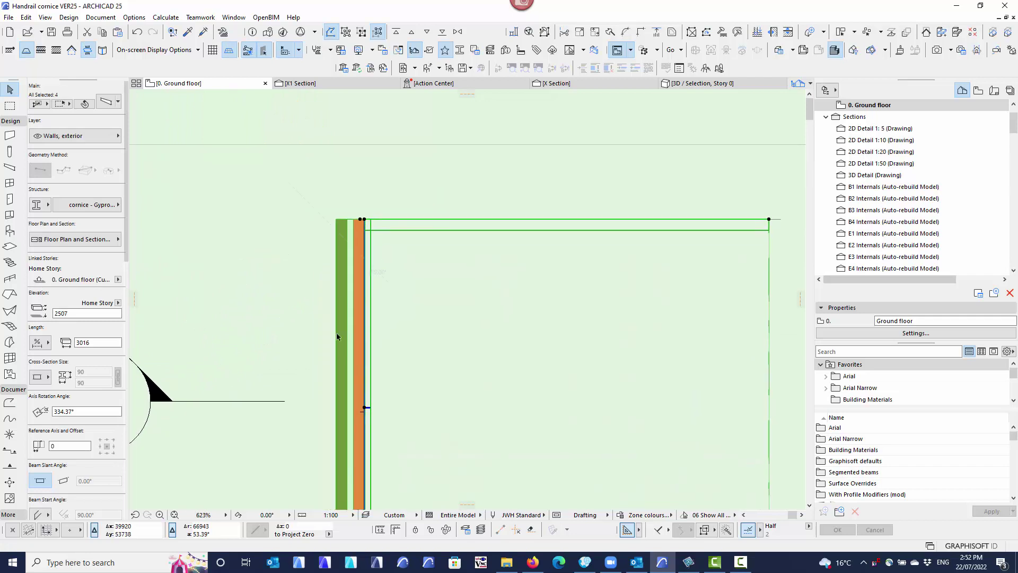
scroll(358, 301, up, 4)
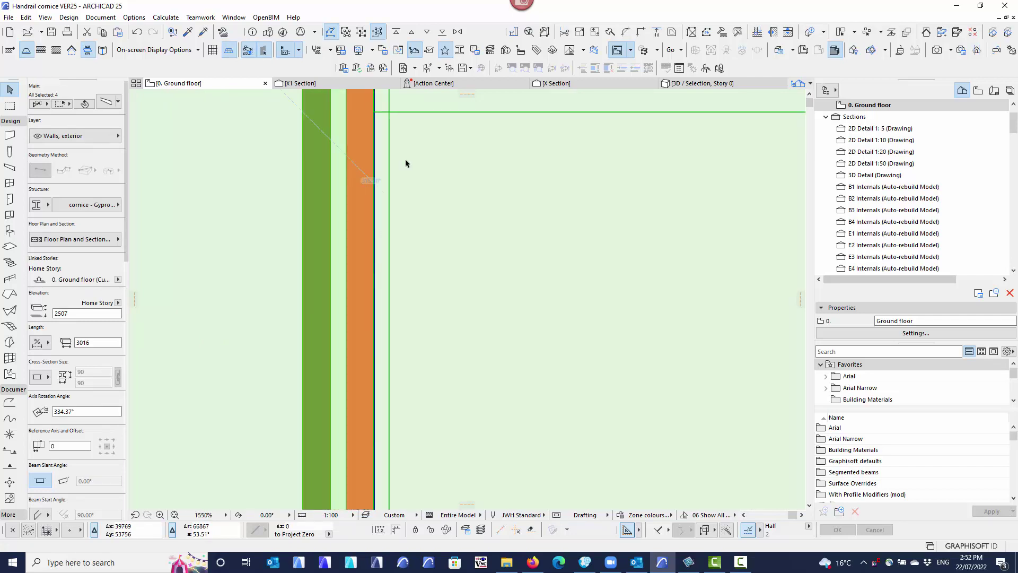
middle_drag(405, 163, 405, 268)
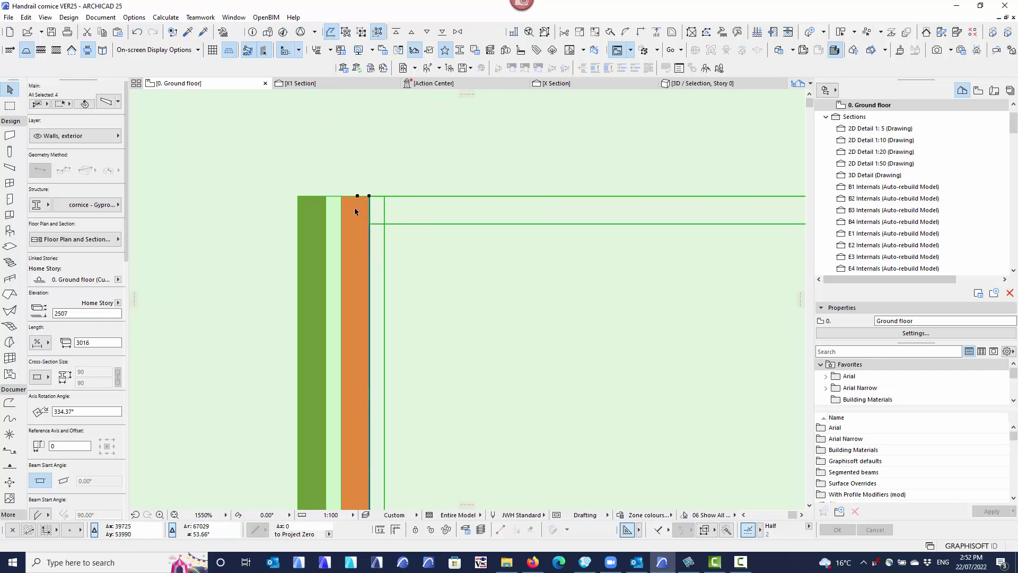
click(387, 257)
click(356, 197)
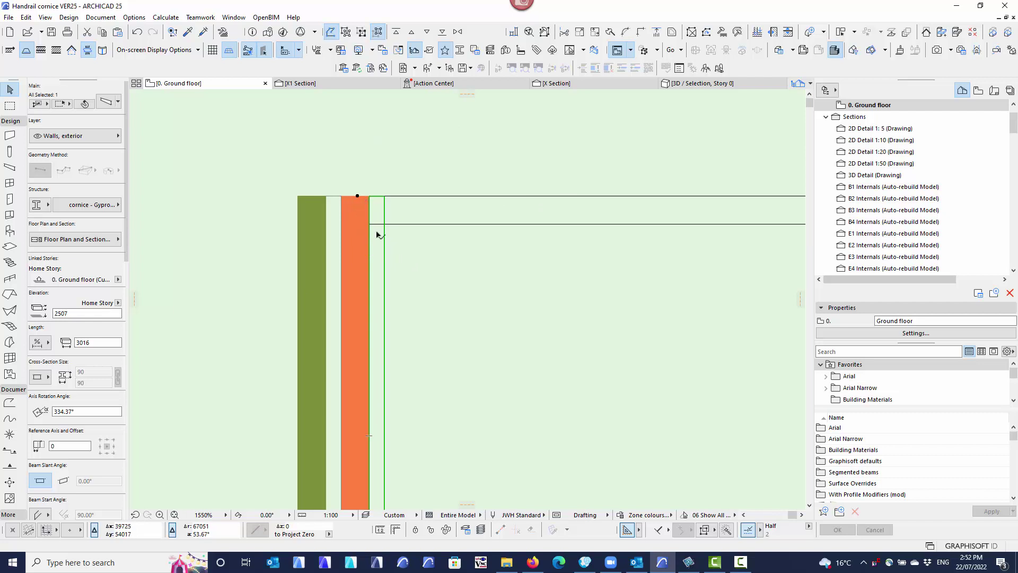
Stretch the raked cornice beam's lower end along its axis, at a fixed angle, to the wall cornice beam's endpoint
click(415, 224)
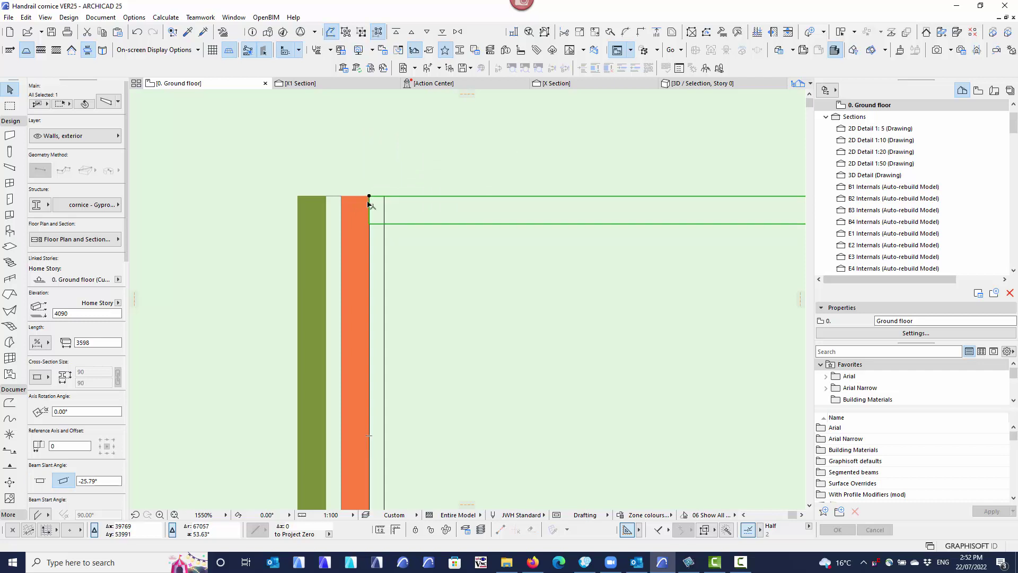
click(369, 197)
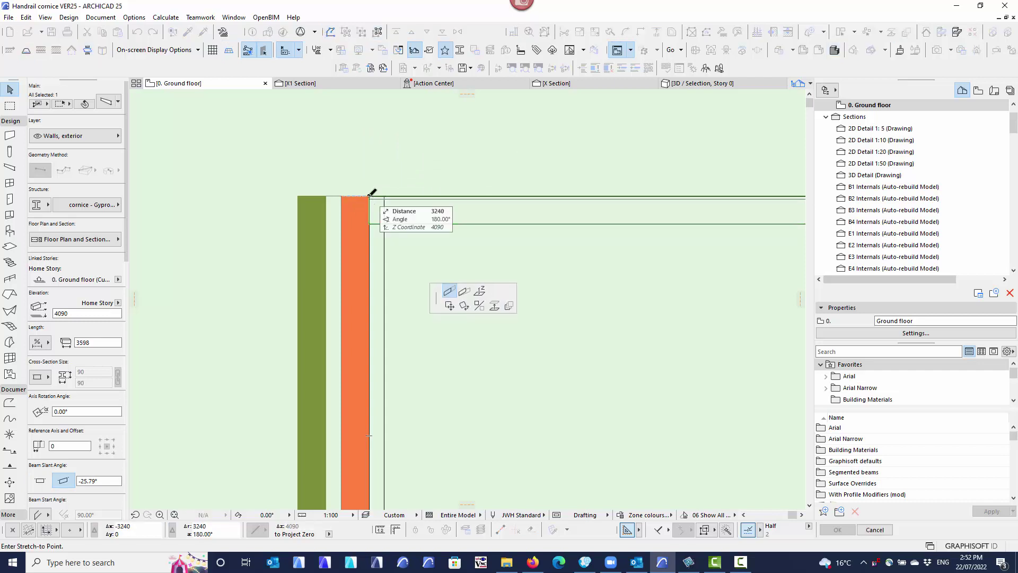
click(450, 294)
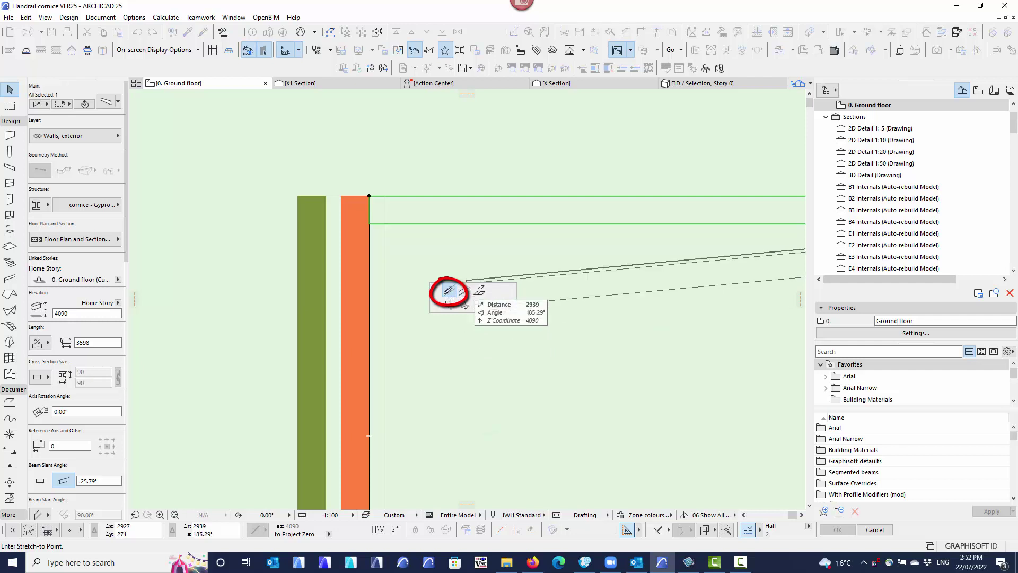
click(451, 291)
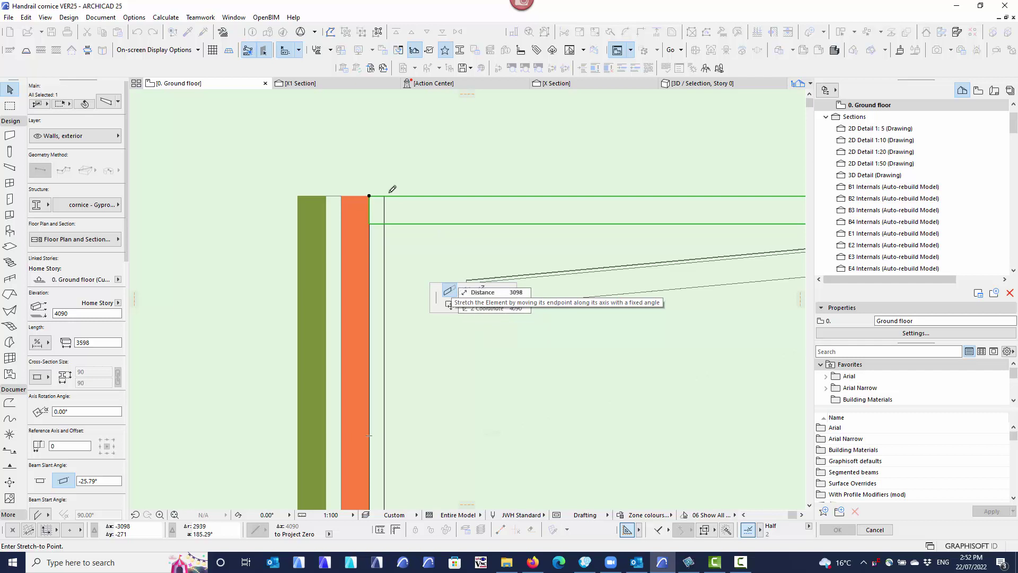
click(359, 196)
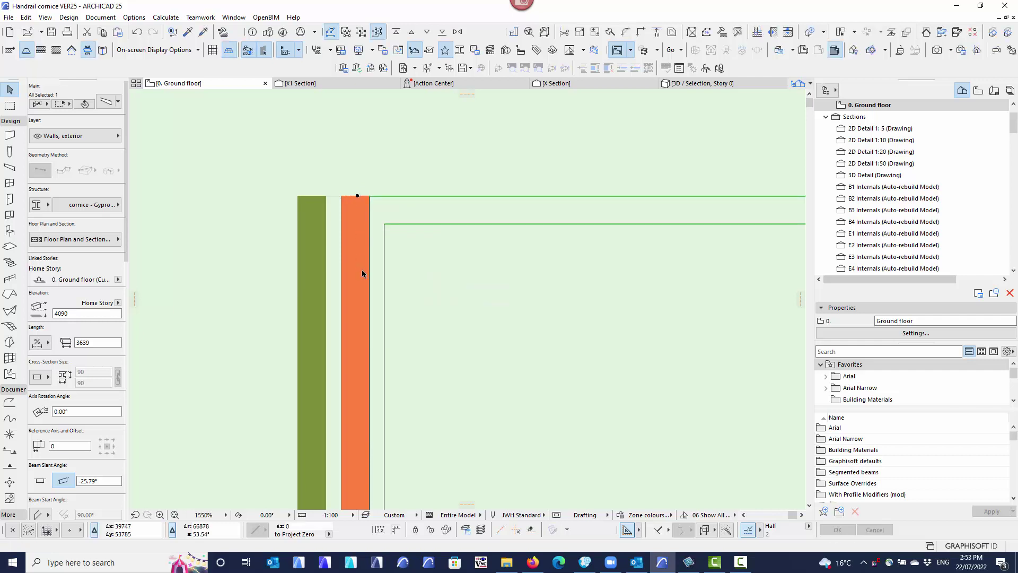
click(429, 257)
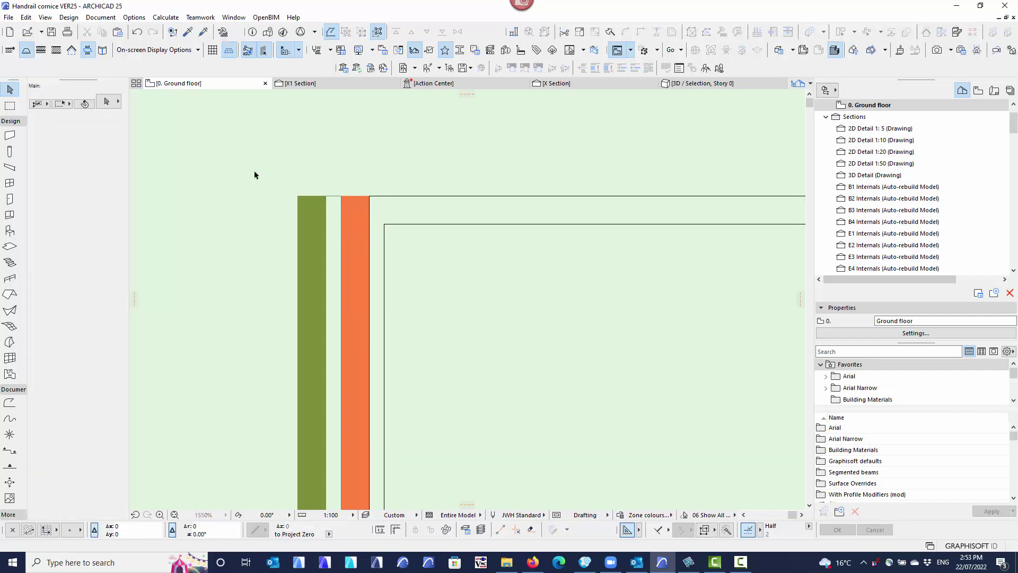
Select the walls, ceiling and both cornice beams at the room corner and show only that selection in 3D
drag(252, 168, 497, 306)
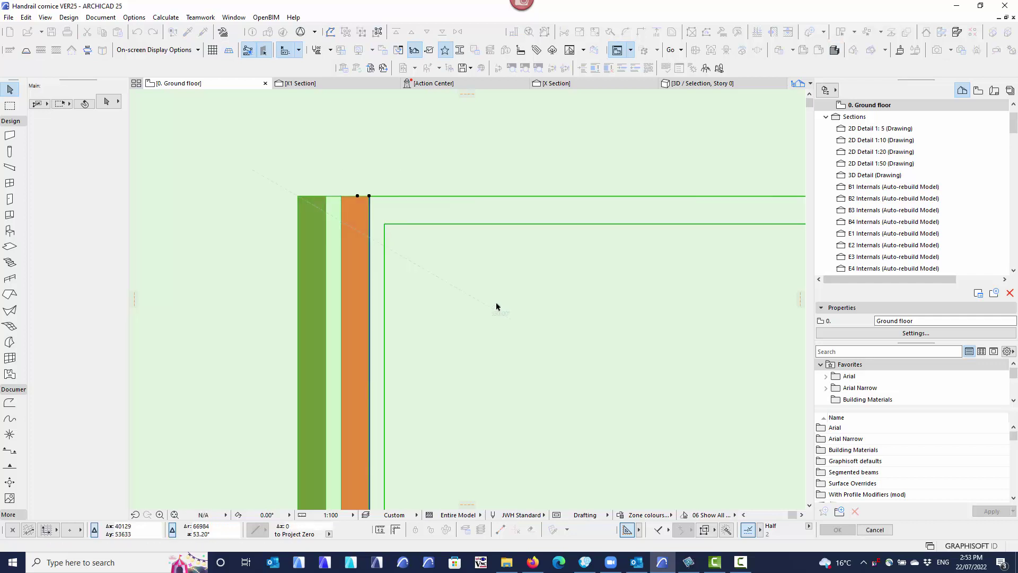
right_click(492, 276)
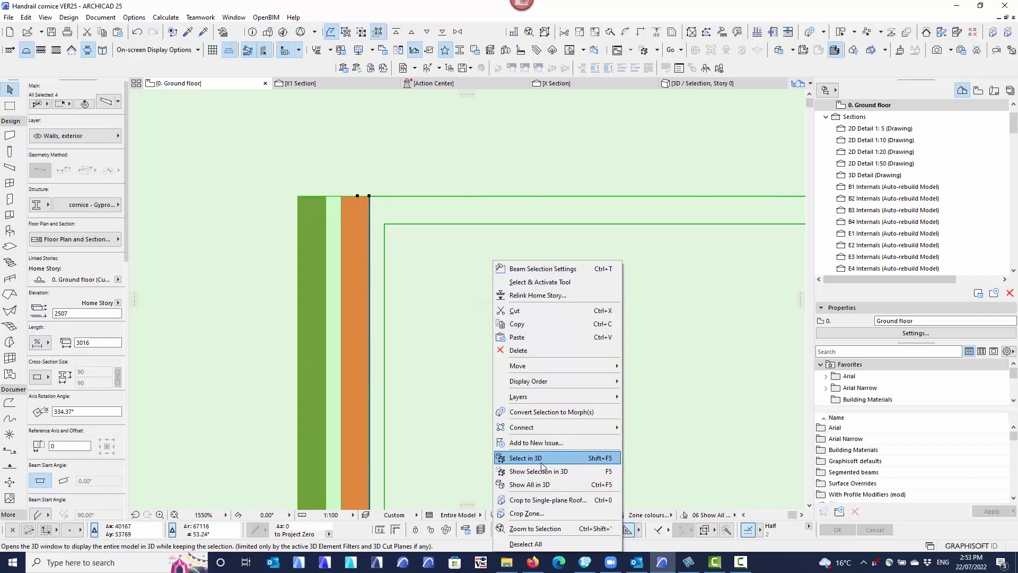
click(538, 471)
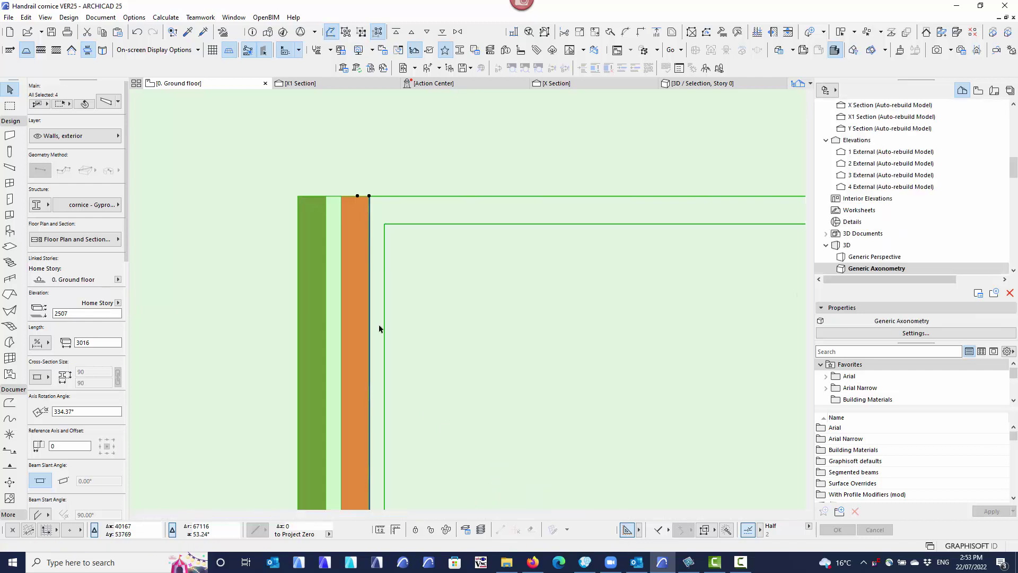
Examine the junction of the wall cornice and raked cornice in 3D from the inside and from the end
scroll(346, 318, up, 3)
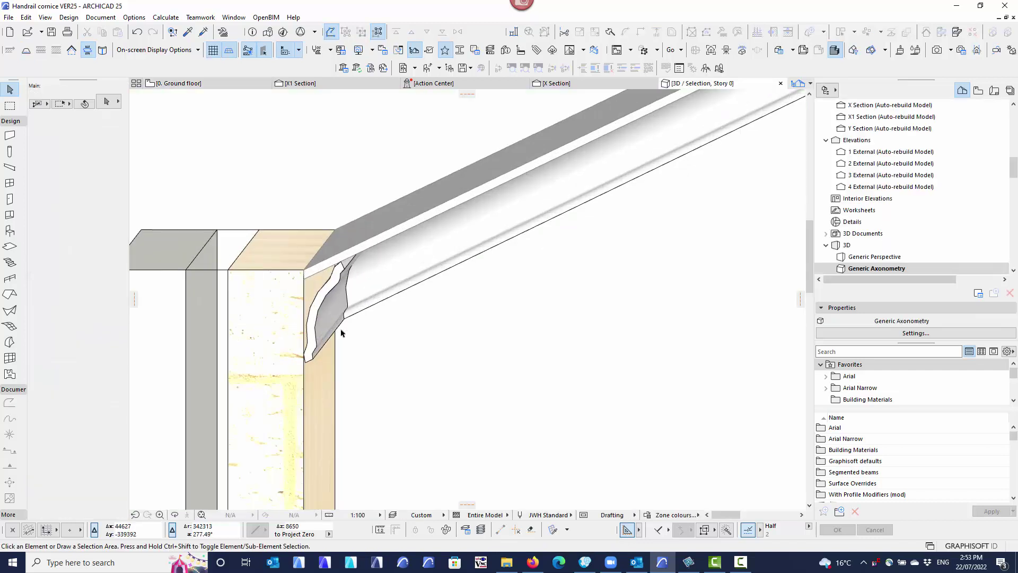
shift+middle_drag(412, 398, 378, 400)
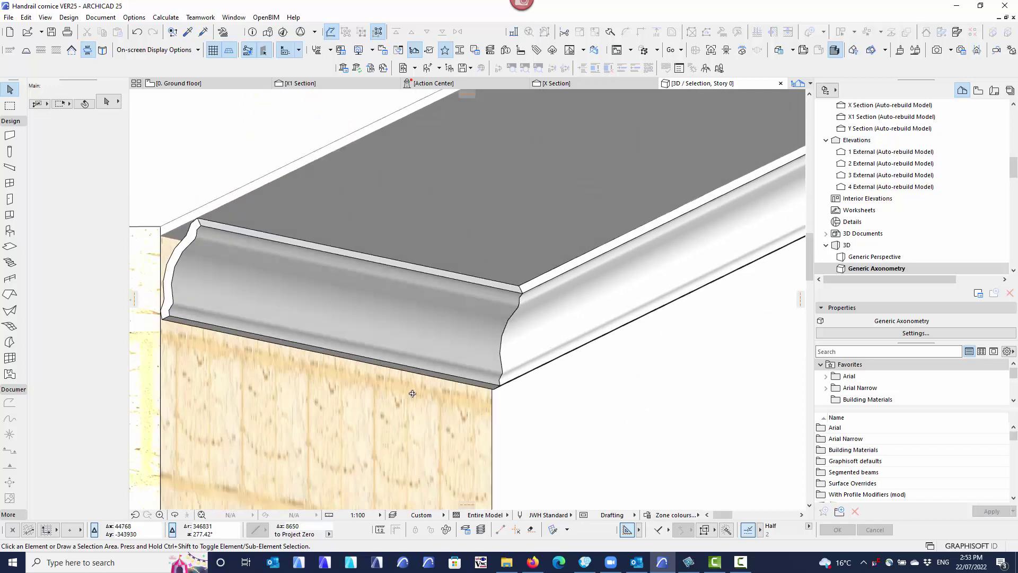
shift+middle_drag(590, 388, 166, 333)
shift+middle_drag(274, 347, 287, 348)
scroll(430, 319, up, 5)
scroll(404, 325, up, 2)
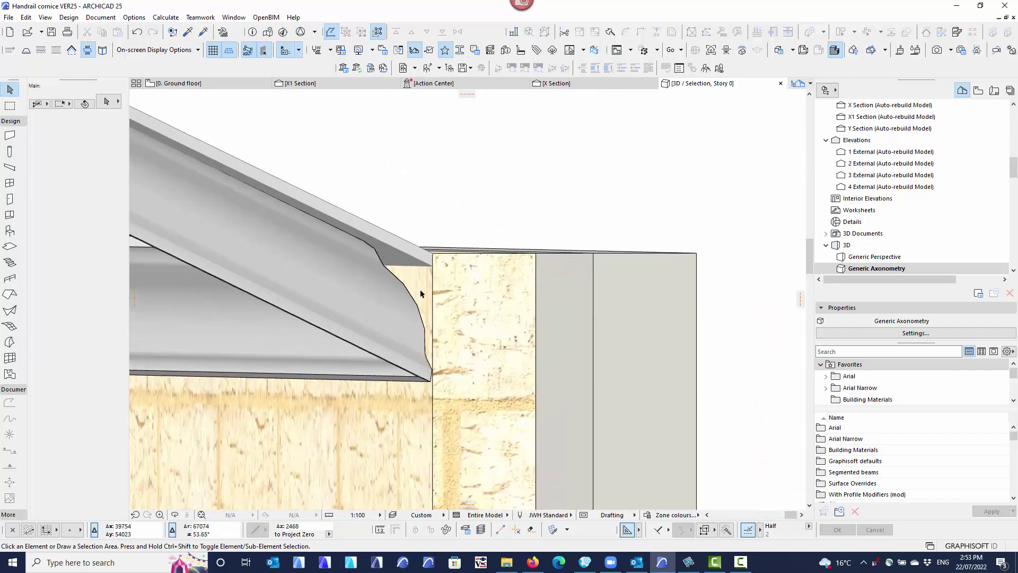
scroll(419, 290, down, 7)
scroll(369, 275, down, 3)
shift+middle_drag(312, 313, 377, 300)
scroll(377, 301, up, 3)
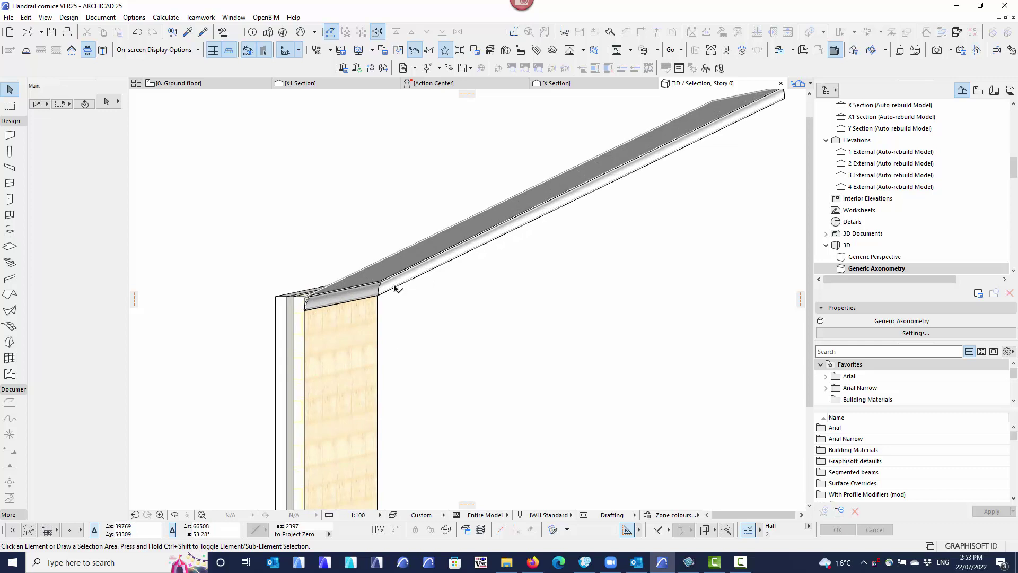
middle_drag(777, 155, 696, 199)
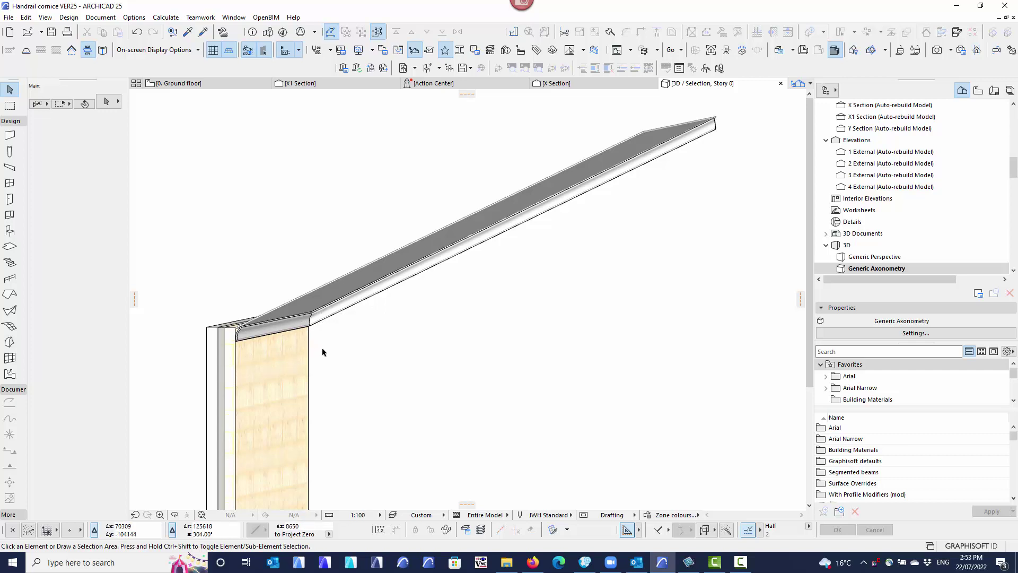
scroll(324, 351, down, 2)
Delete the wall cornice beam and the raked cornice beam from the X1 room on the ground floor plan
click(206, 85)
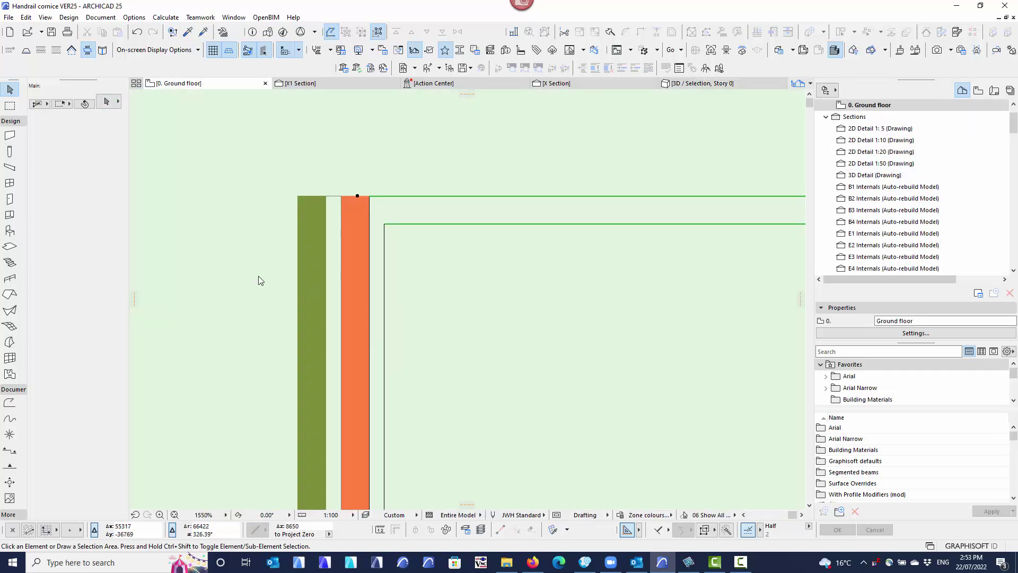
click(243, 255)
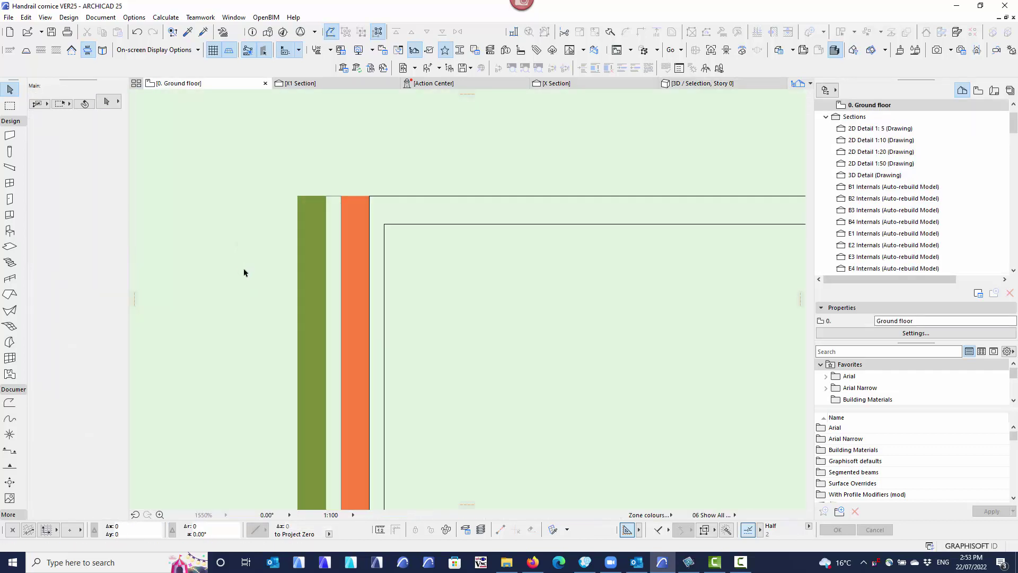
scroll(239, 276, down, 3)
middle_drag(268, 279, 313, 259)
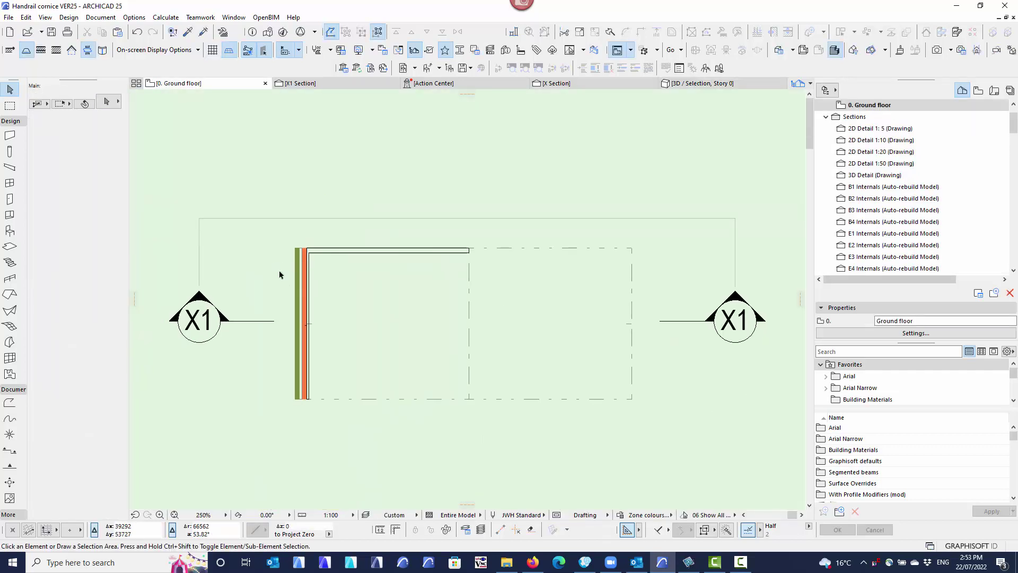
click(311, 256)
click(316, 264)
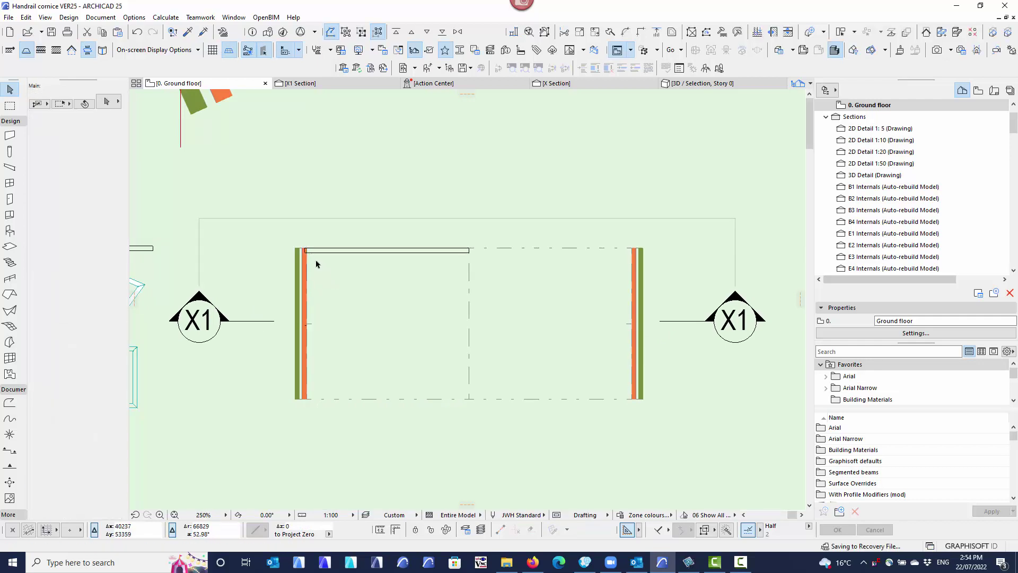
click(311, 254)
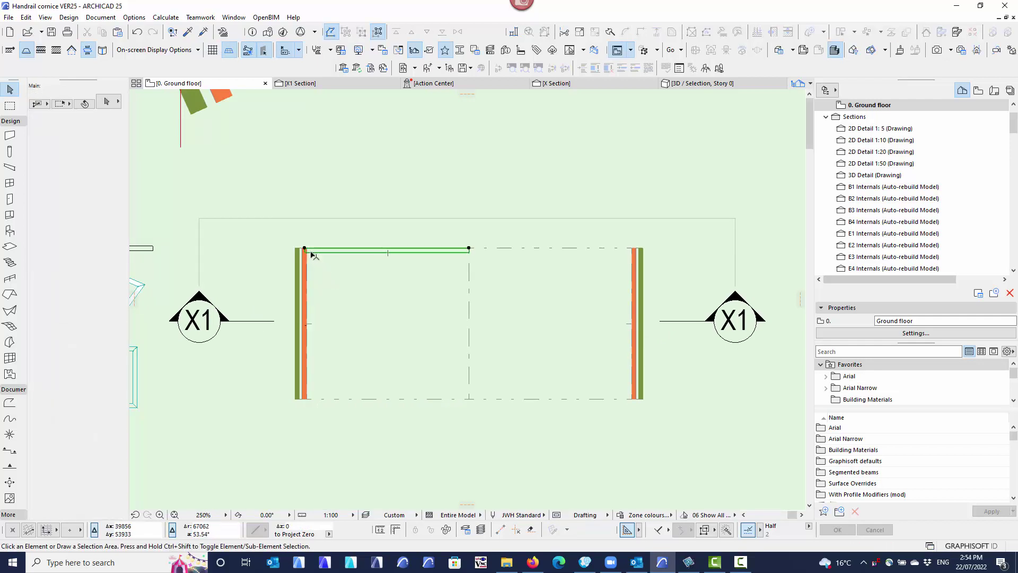
click(326, 304)
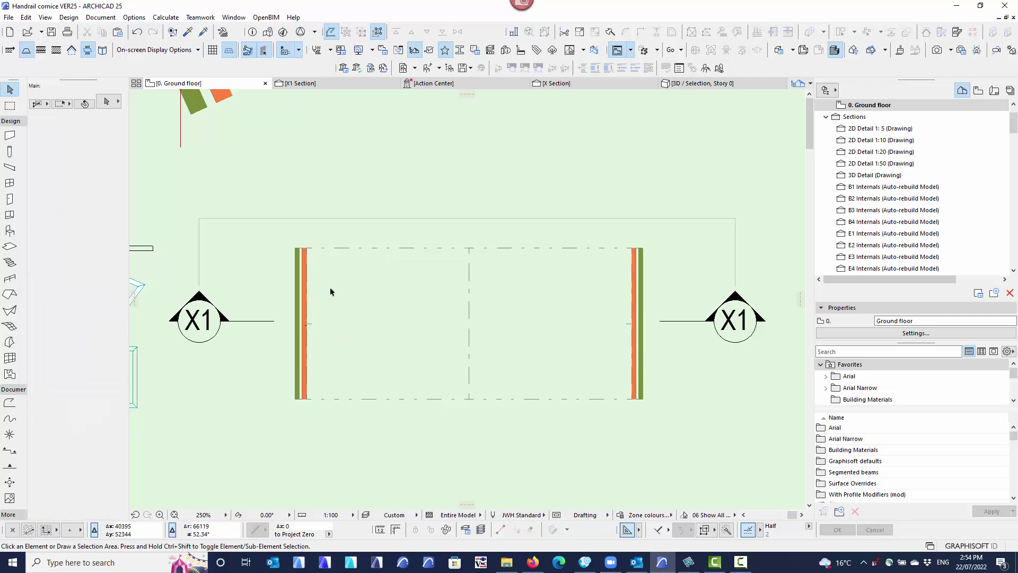
Activate the Railing tool and apply the "baluster - aluminium" favorite as its default
click(9, 233)
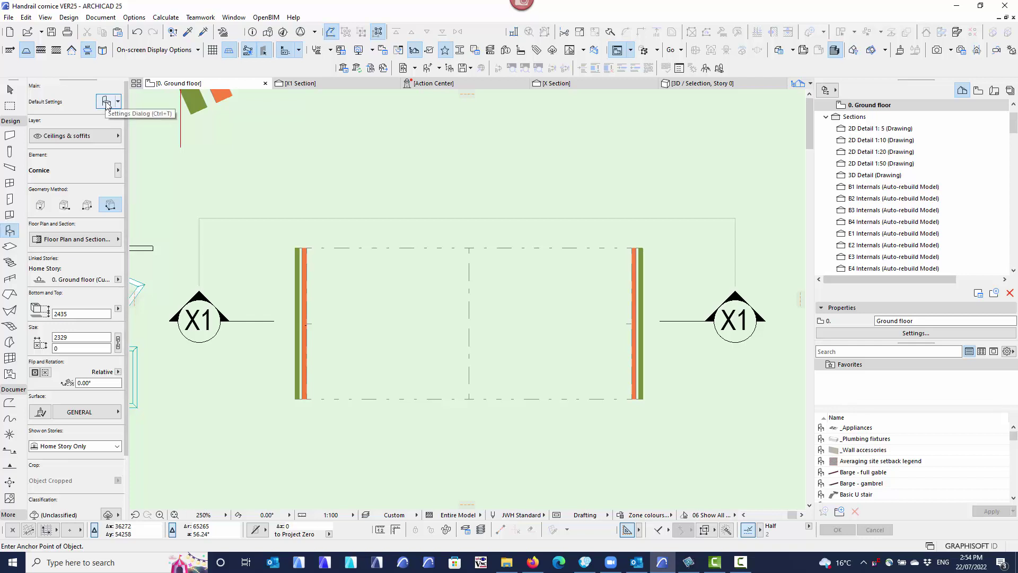
click(9, 278)
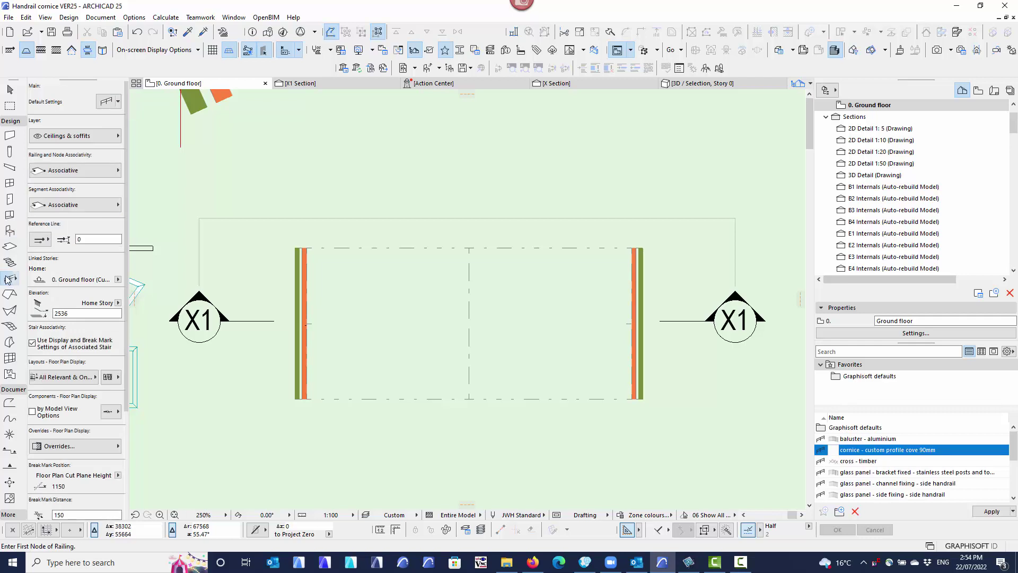
click(118, 101)
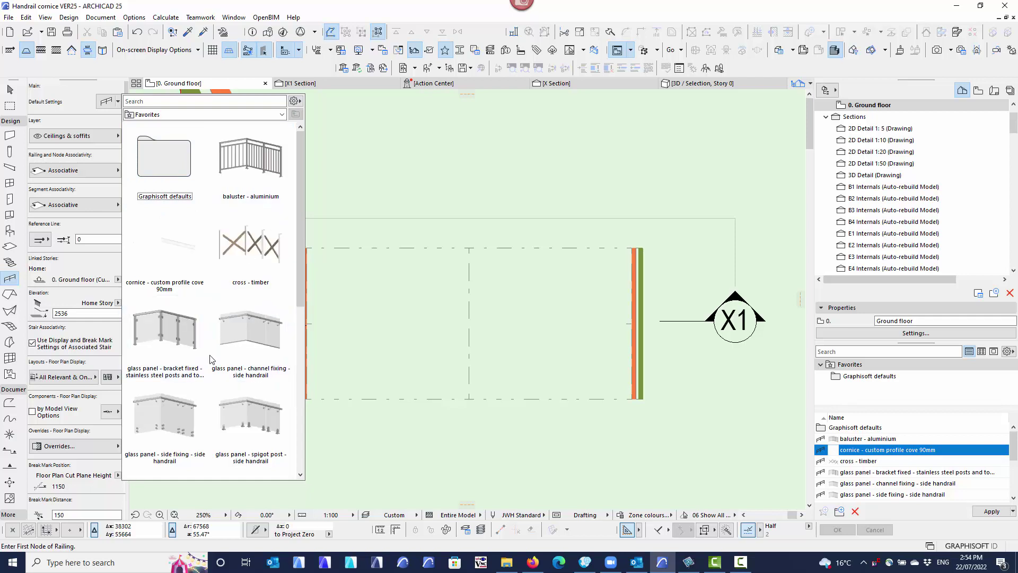
click(245, 161)
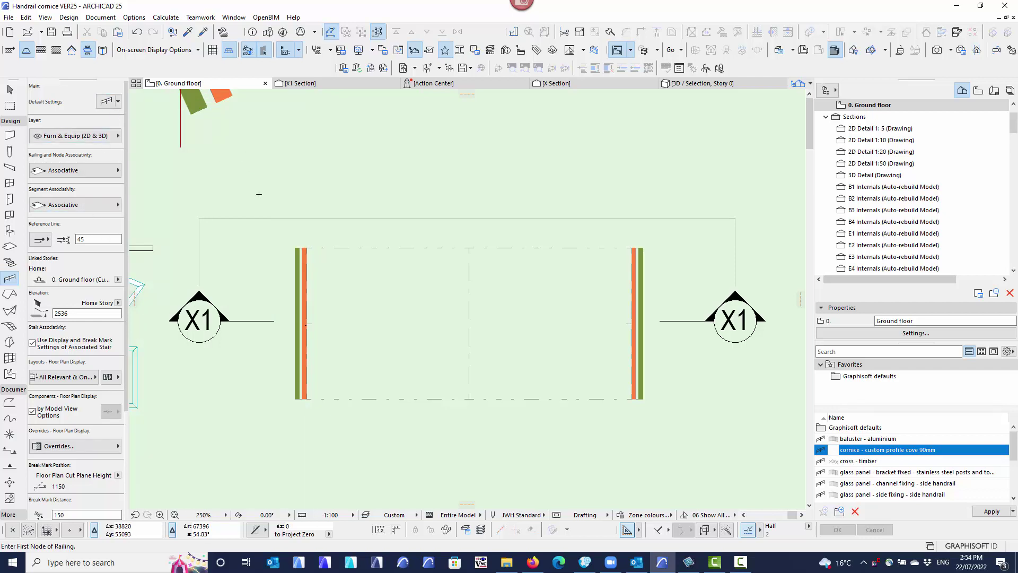
Open the railing default settings, examine the segment layout and its favorites, and return to the whole-railing level
key(ctrl+t)
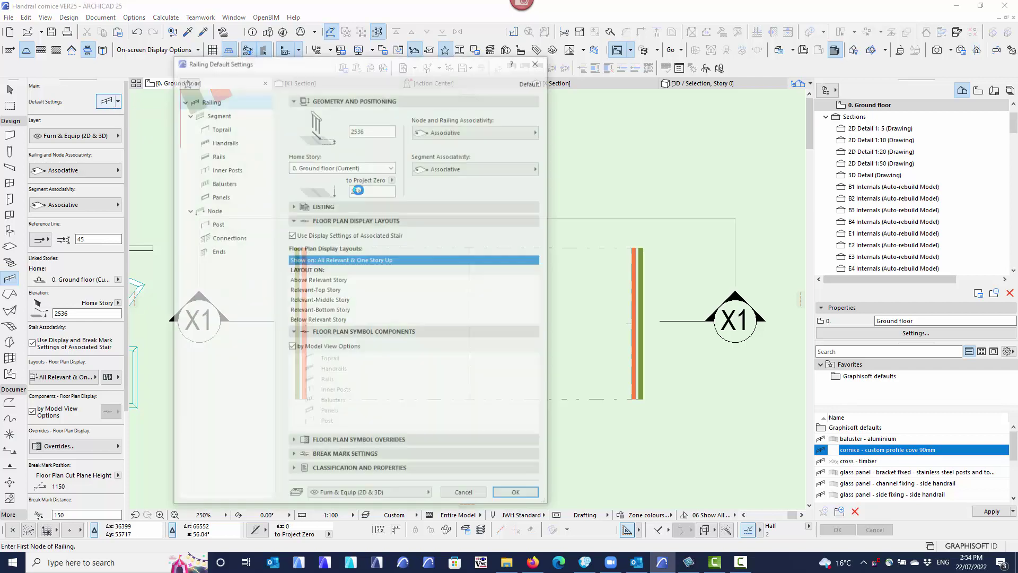
click(218, 114)
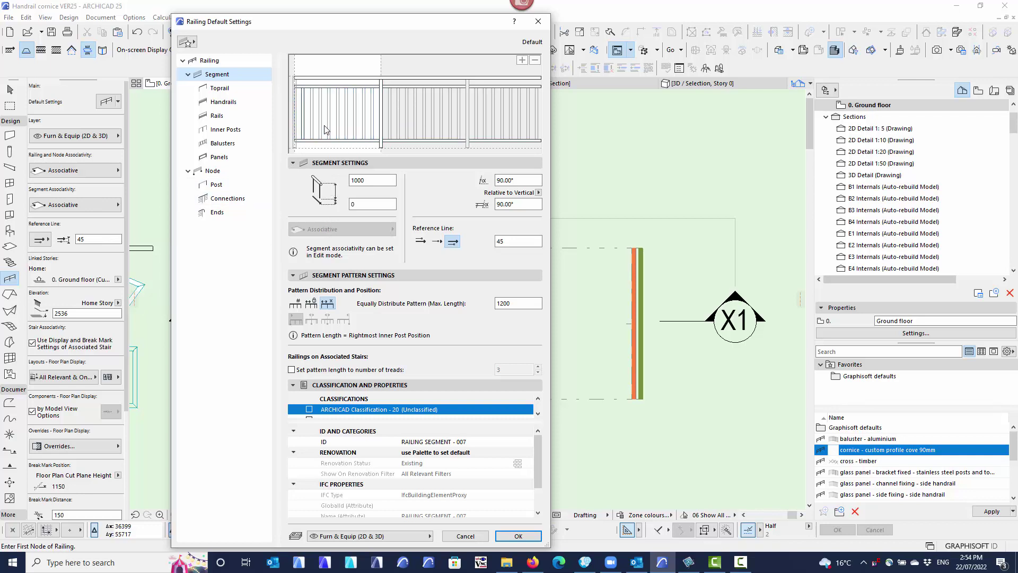
drag(328, 21, 363, 24)
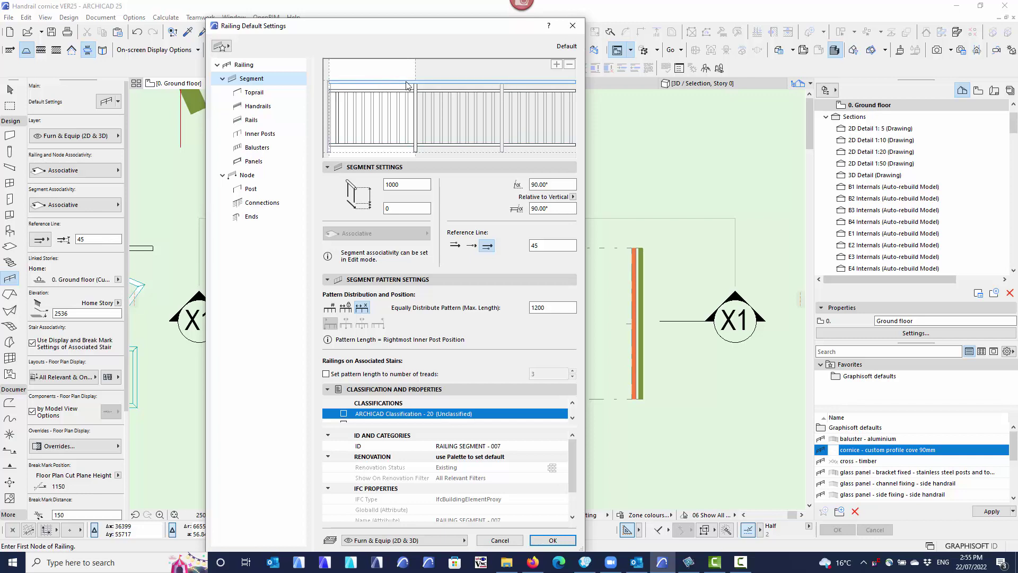
click(222, 47)
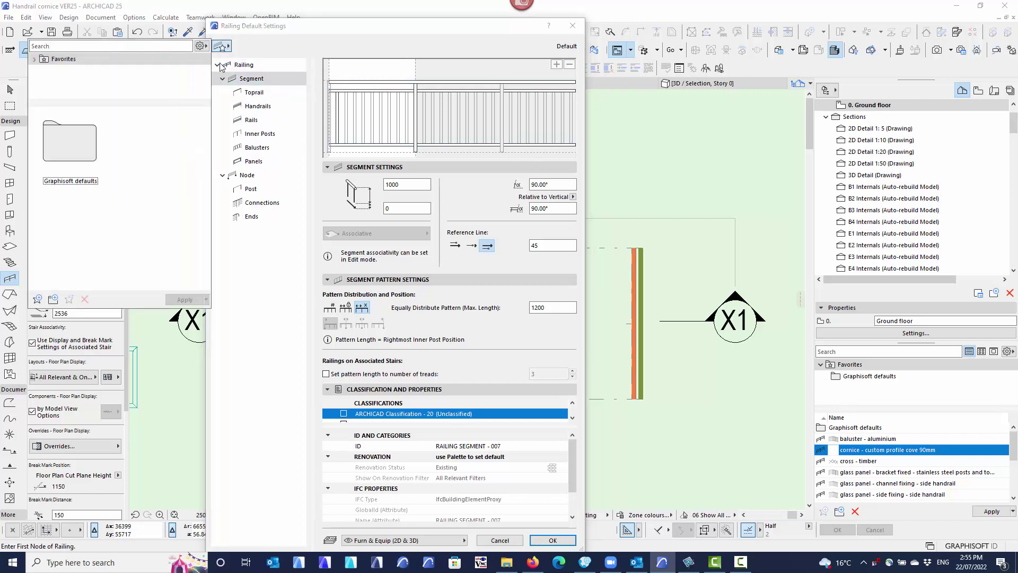
click(244, 50)
click(244, 65)
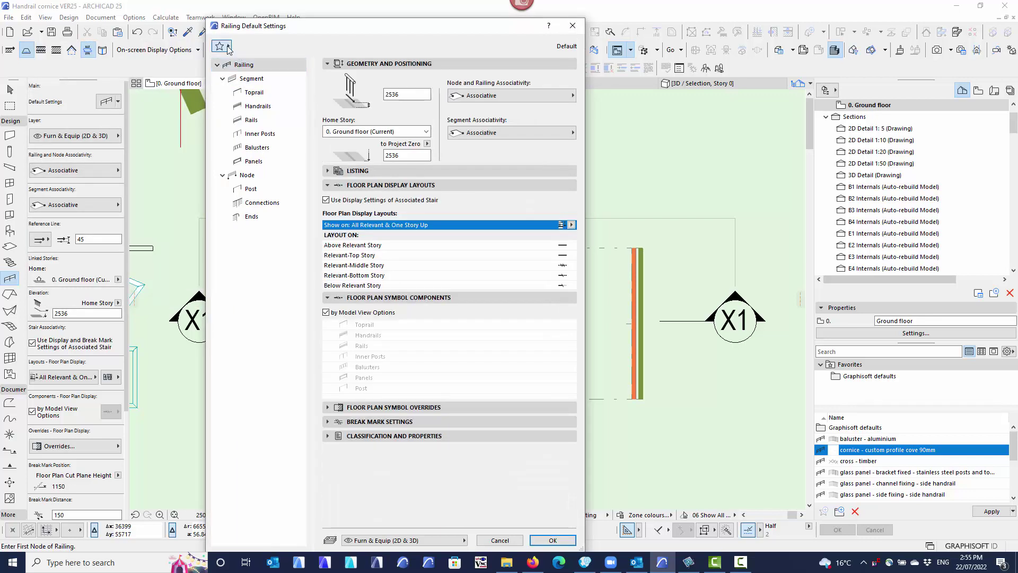
Load the "cornice - custom profile cove 90mm" favorite into the railing defaults and open the settings of its single rail
click(228, 49)
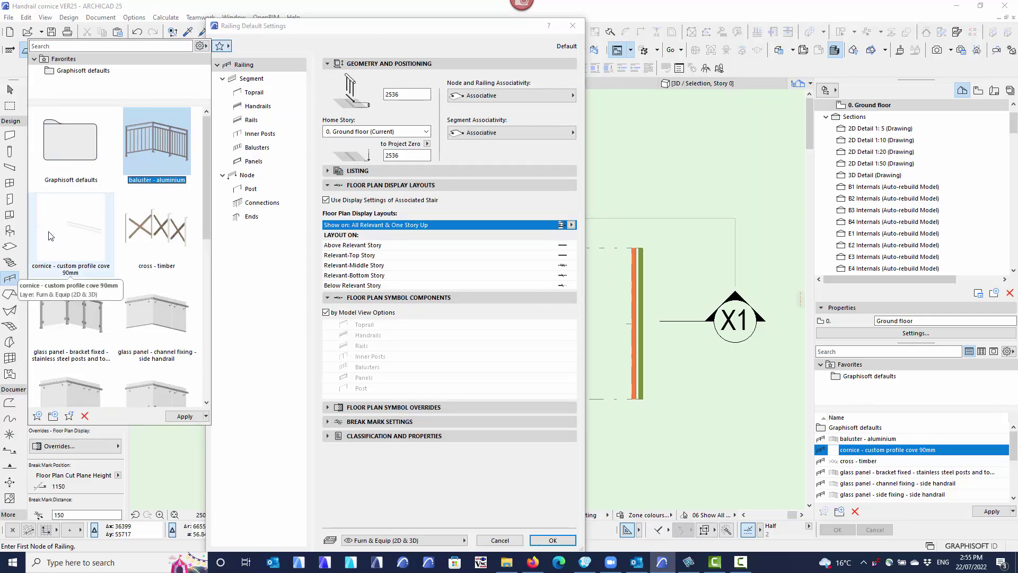
click(73, 228)
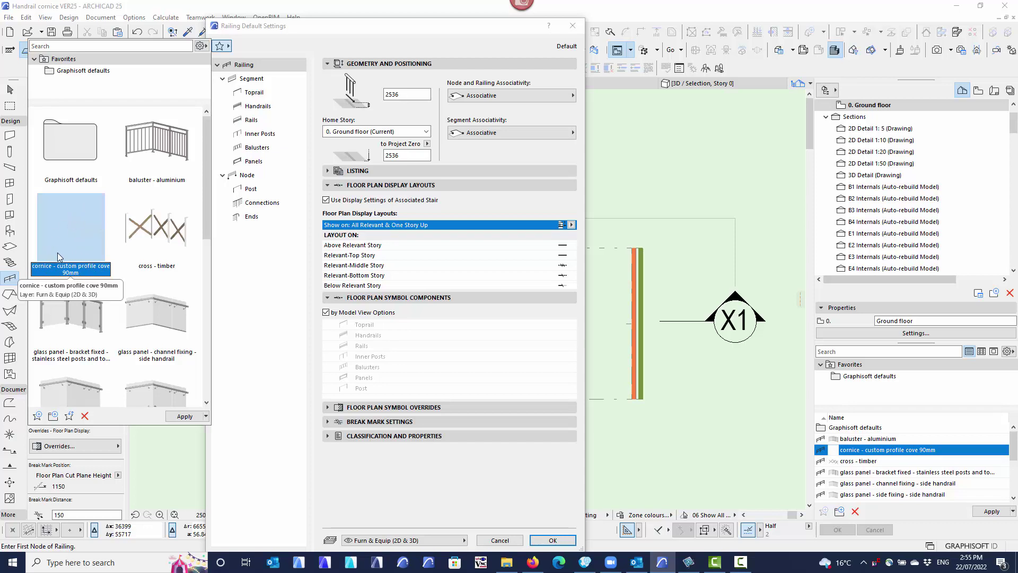
double_click(69, 231)
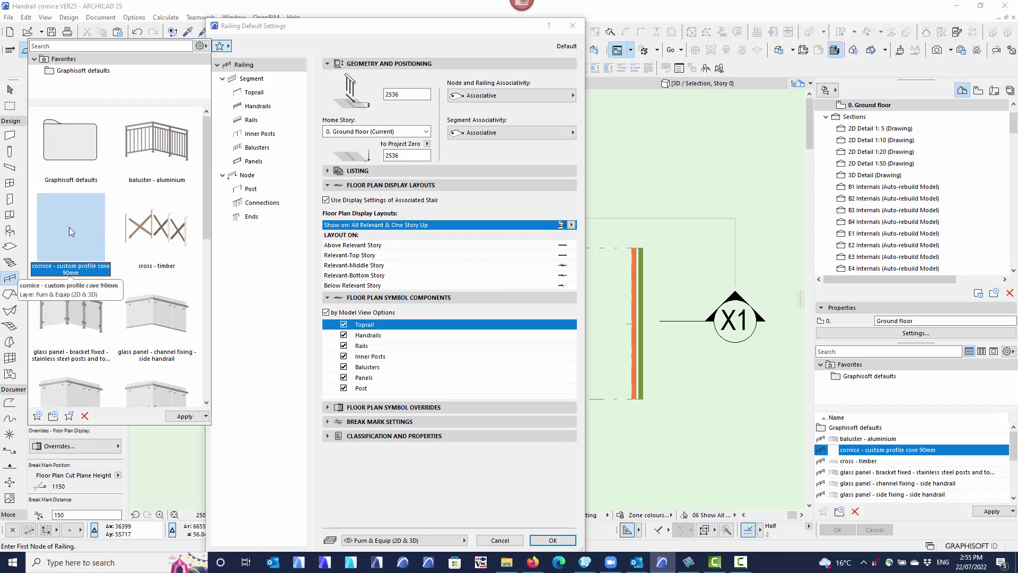
click(253, 79)
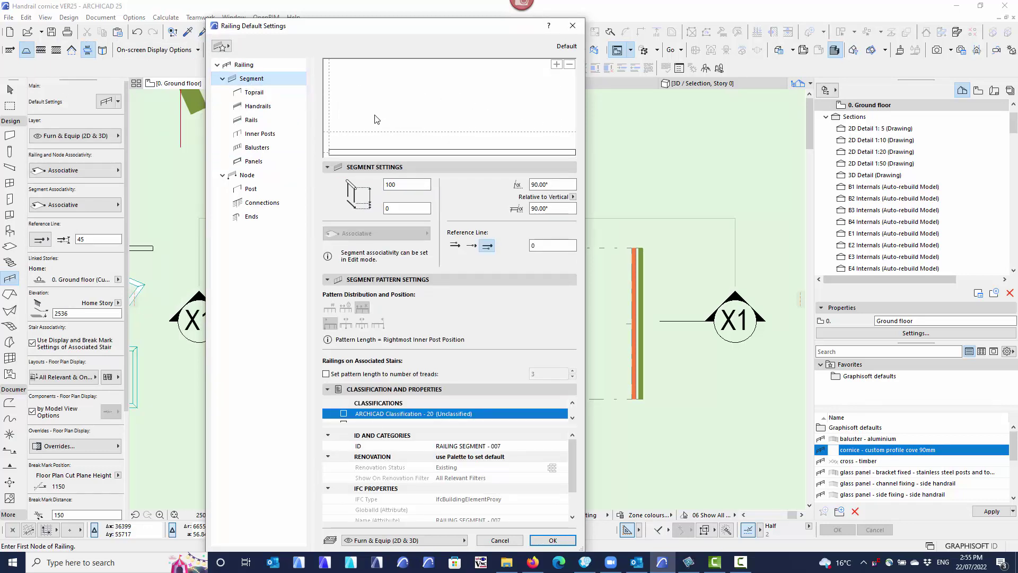
click(340, 153)
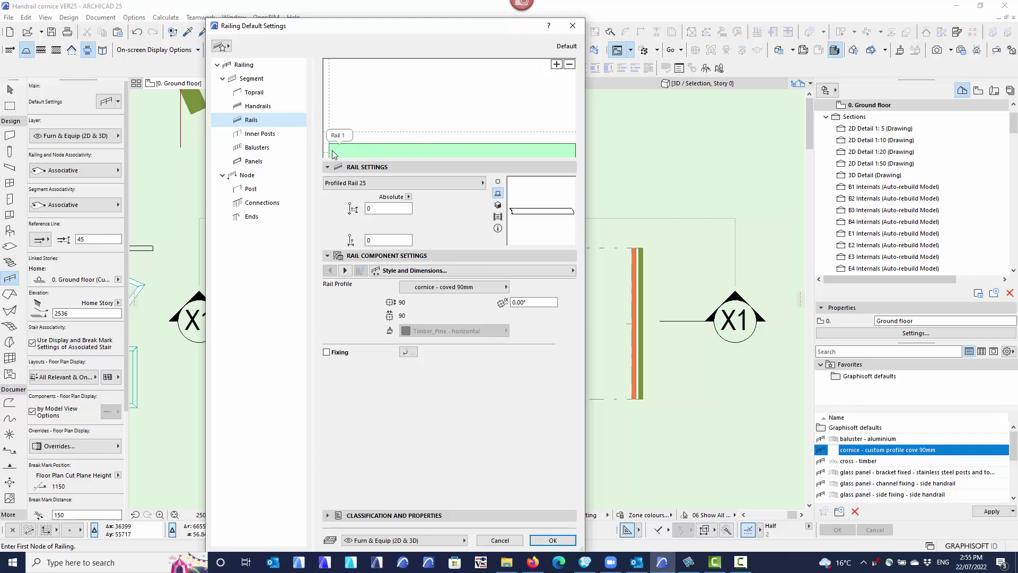
Check the available rail types and rail profiles for the cornice rail, and close the railing defaults without saving
click(372, 184)
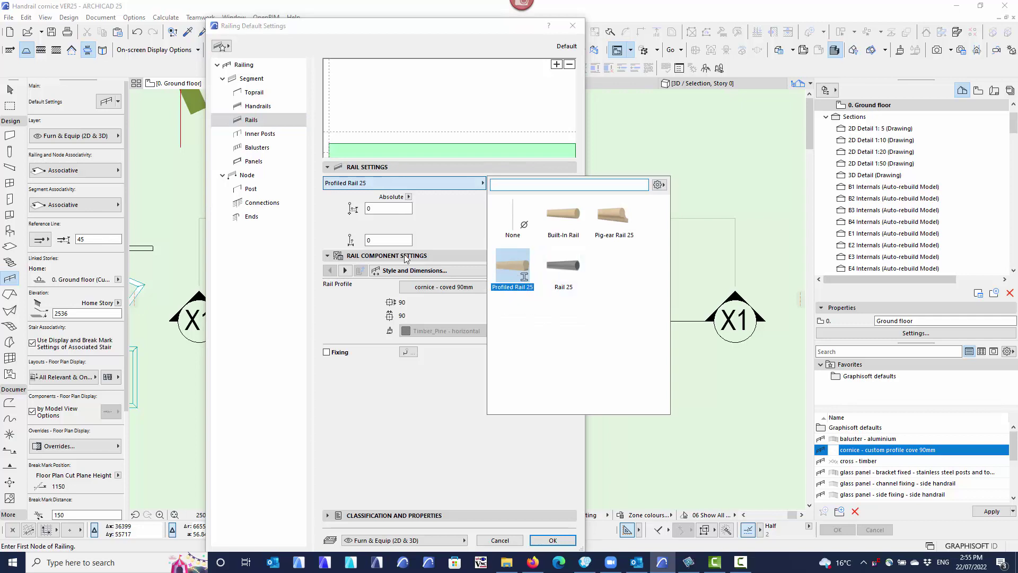
click(431, 292)
click(433, 289)
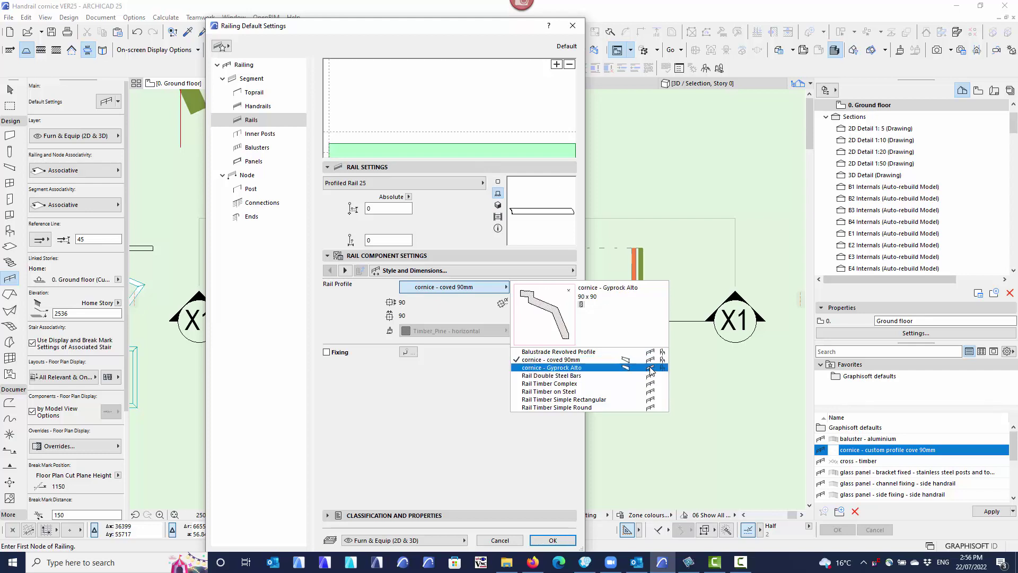
click(601, 373)
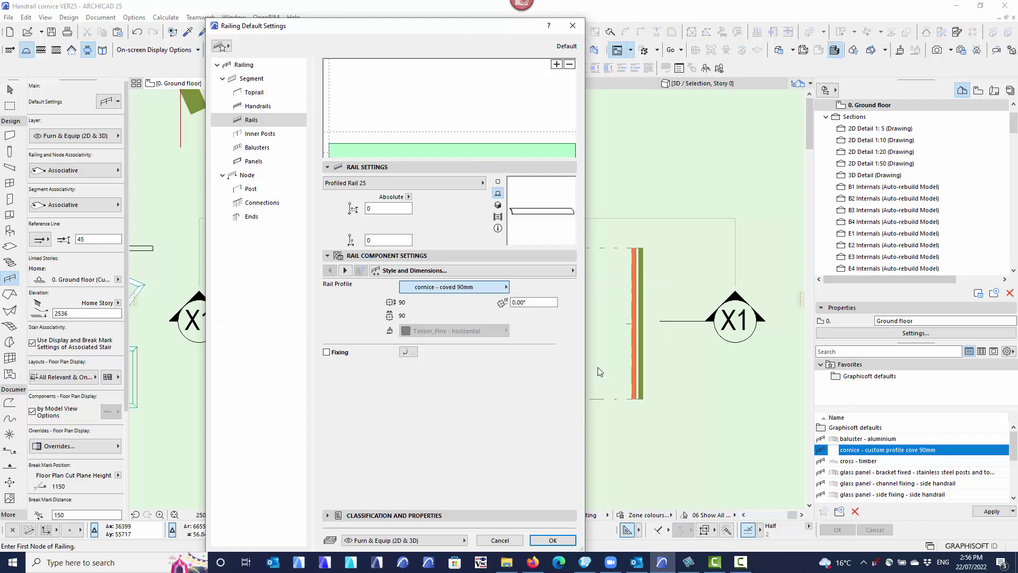
click(500, 540)
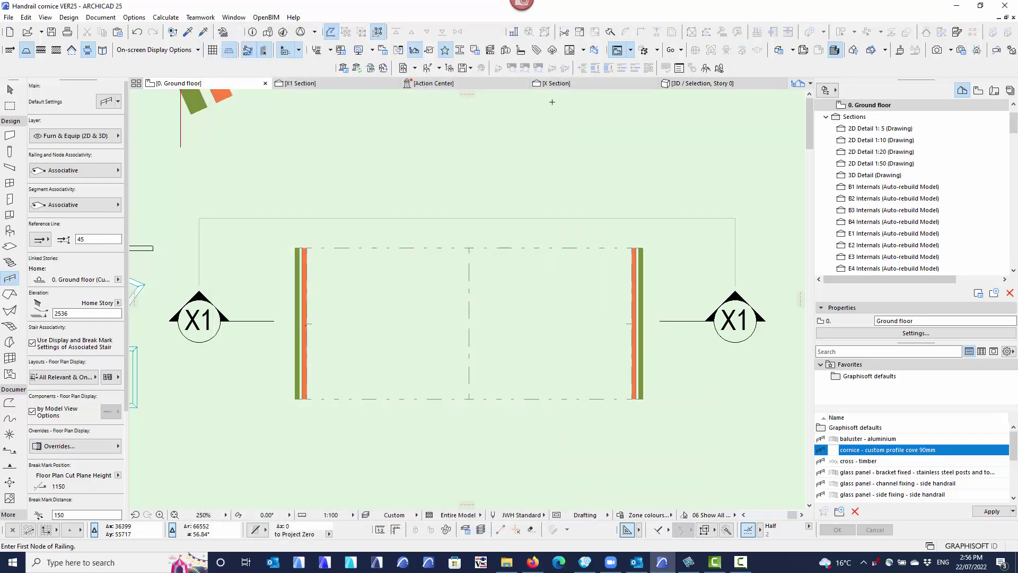
Make the "cornice - Gyprock Classic" complex profile available for railings in the Profile Manager, save it and close the manager
click(459, 56)
click(704, 60)
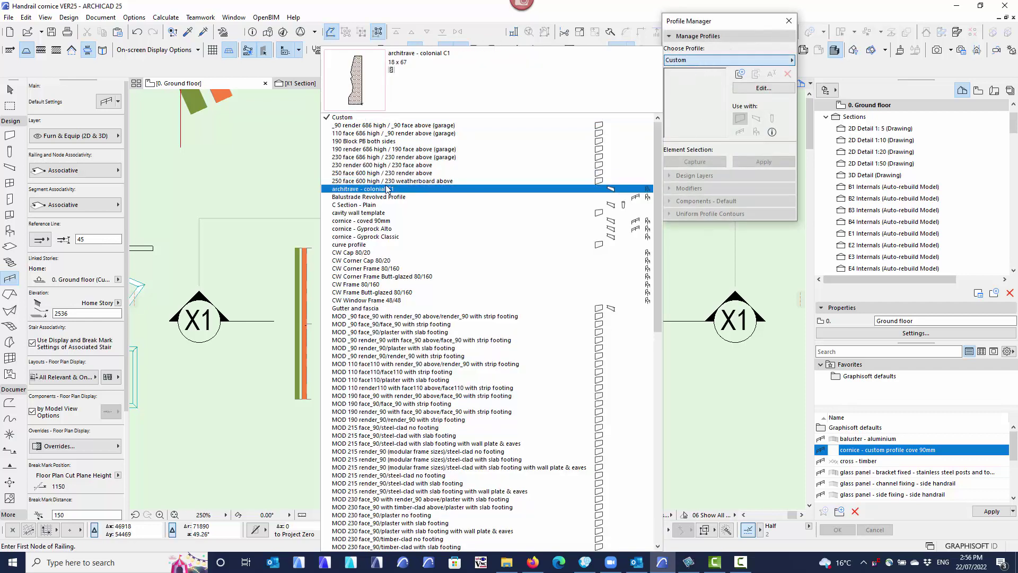
click(376, 237)
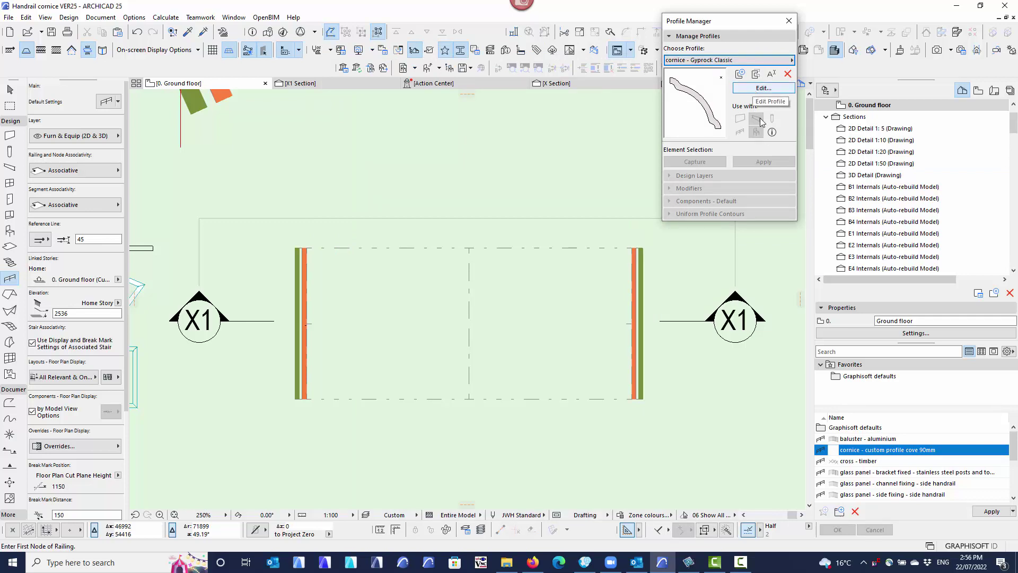
click(757, 89)
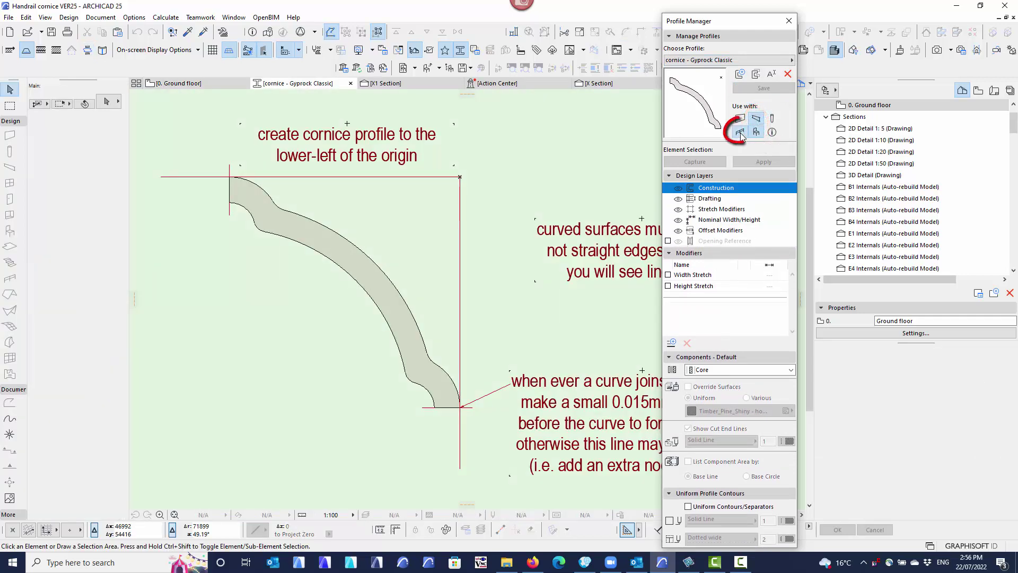
click(739, 132)
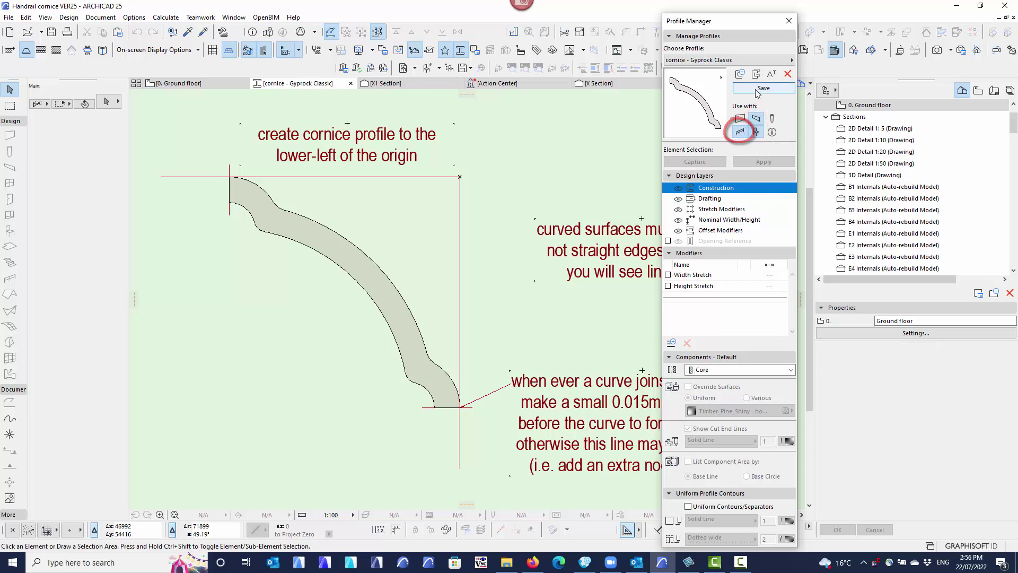
click(764, 87)
click(789, 21)
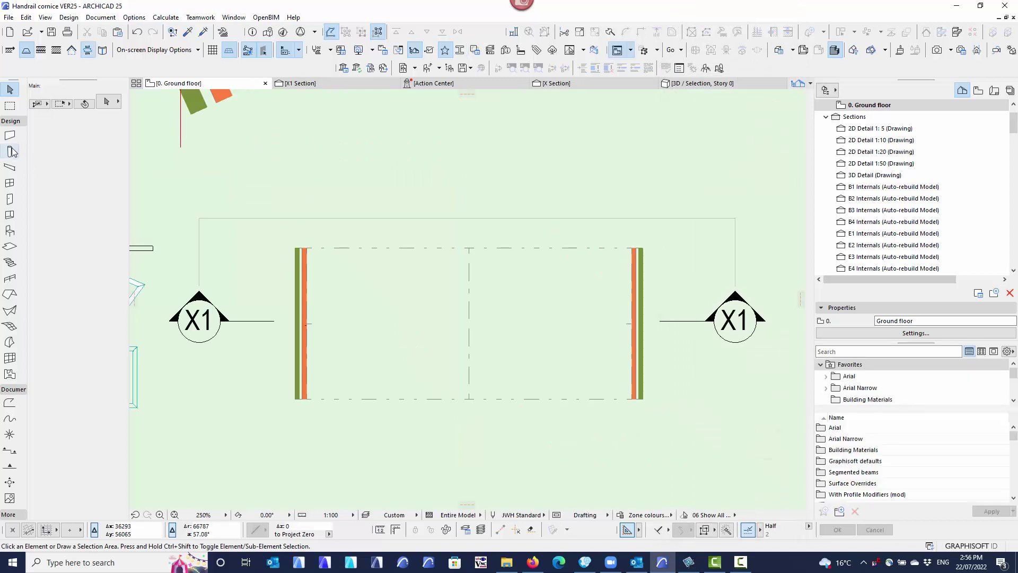
Reopen the railing default settings and load the "cornice - custom profile cove 90mm" favorite at the whole-railing level
click(10, 278)
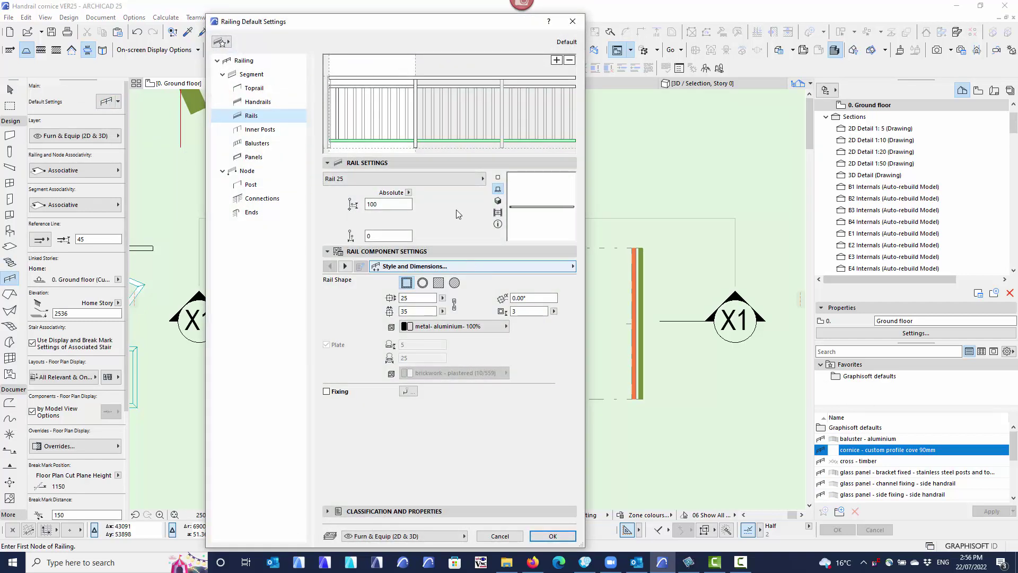
click(224, 42)
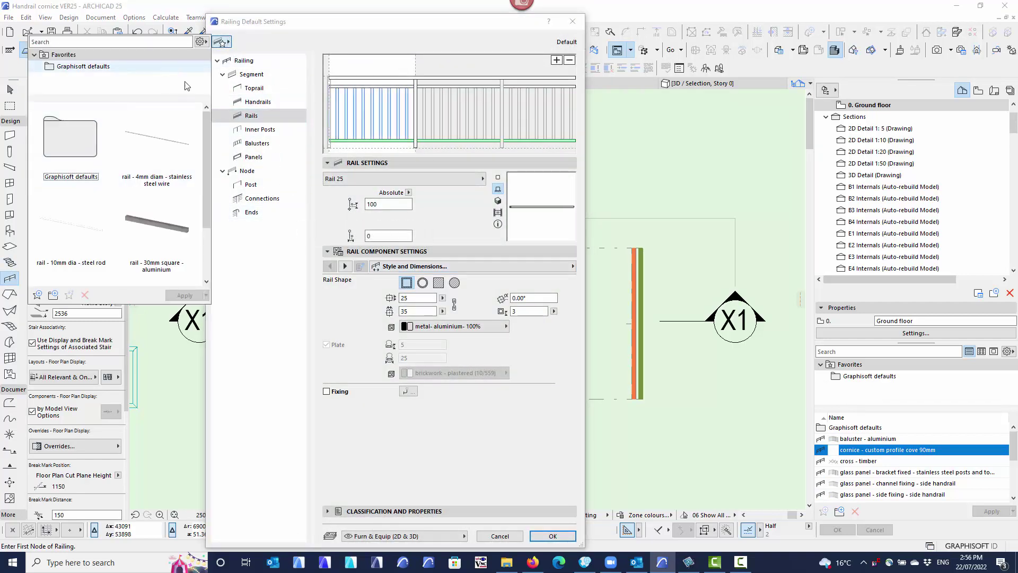
click(252, 64)
click(251, 61)
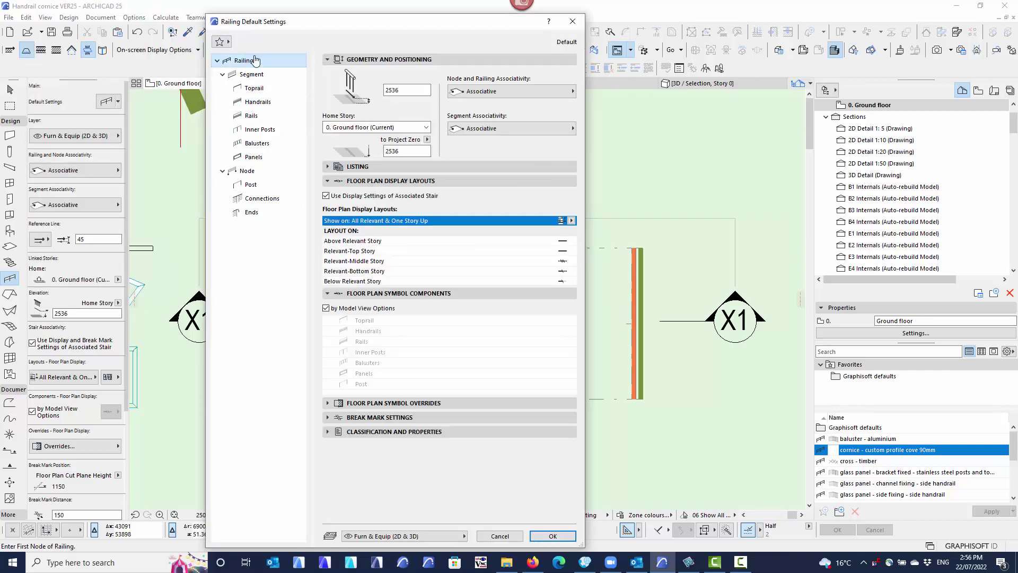
click(230, 44)
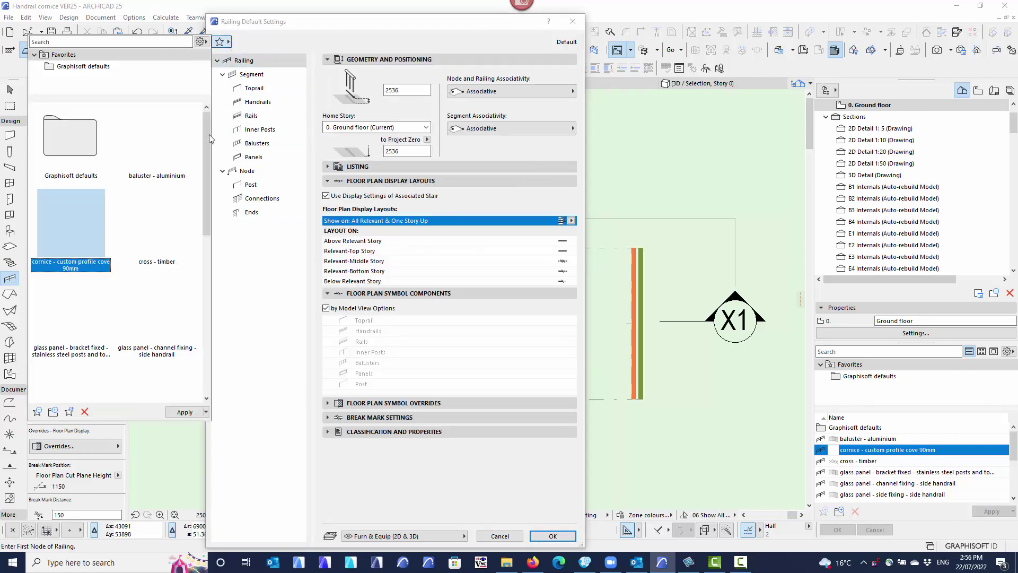
double_click(74, 227)
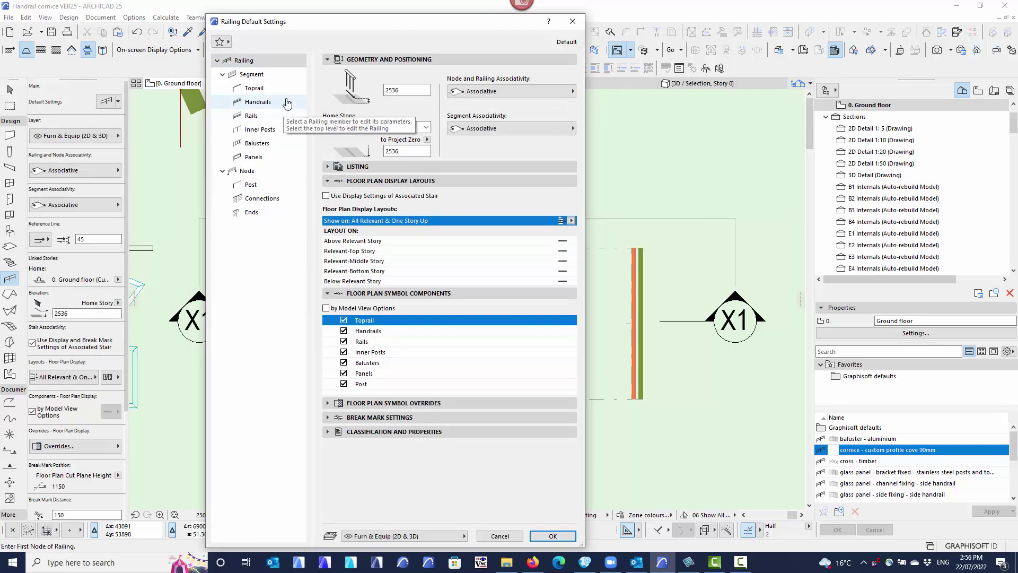
Set the rail profile in the railing defaults to "cornice - Gyprock Classic"
click(251, 116)
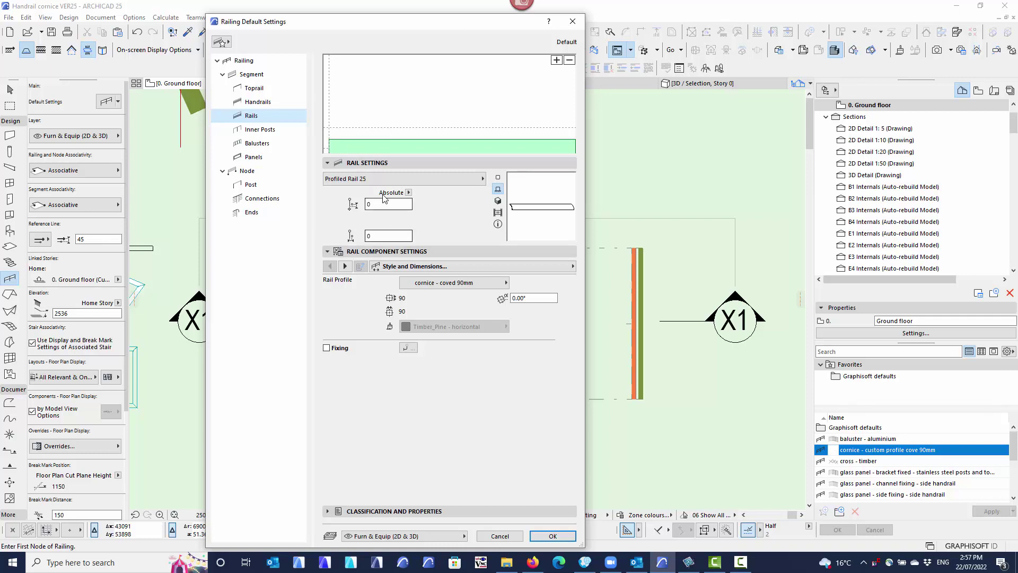
click(439, 285)
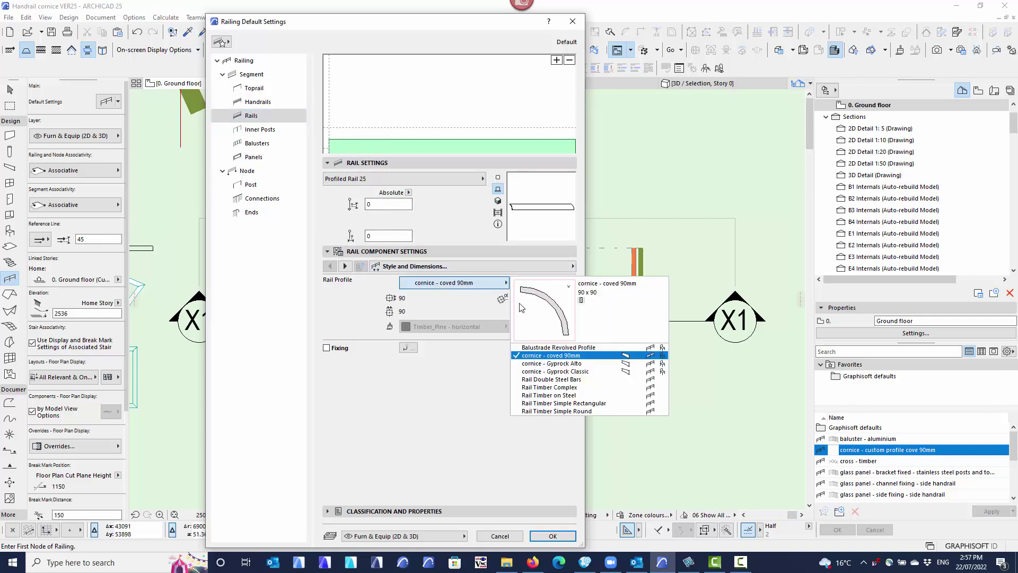
click(580, 375)
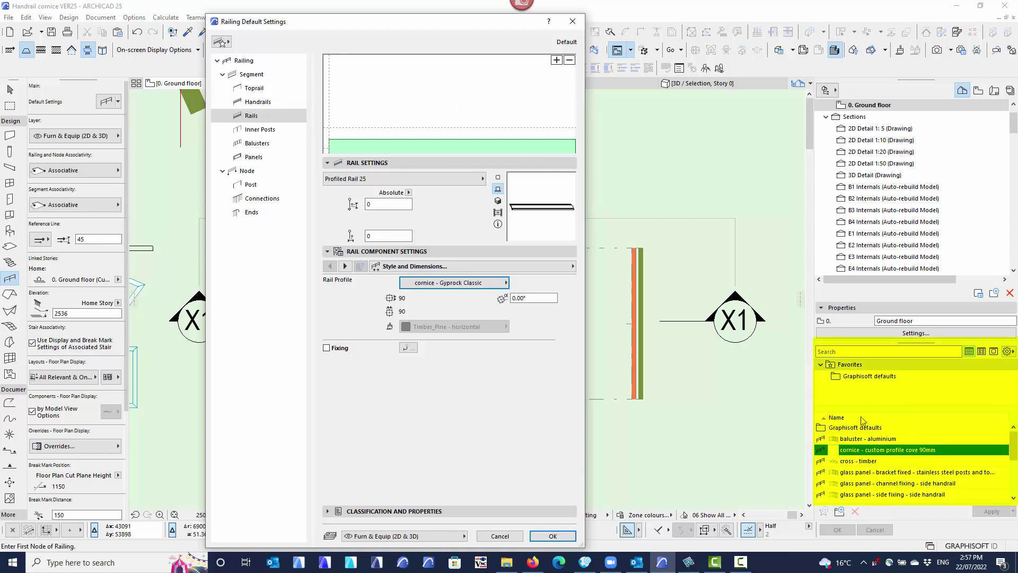
Load "JWH standard VER25.pln" as the source for importing favorites and review the import options, including Delete All before Import
click(1008, 351)
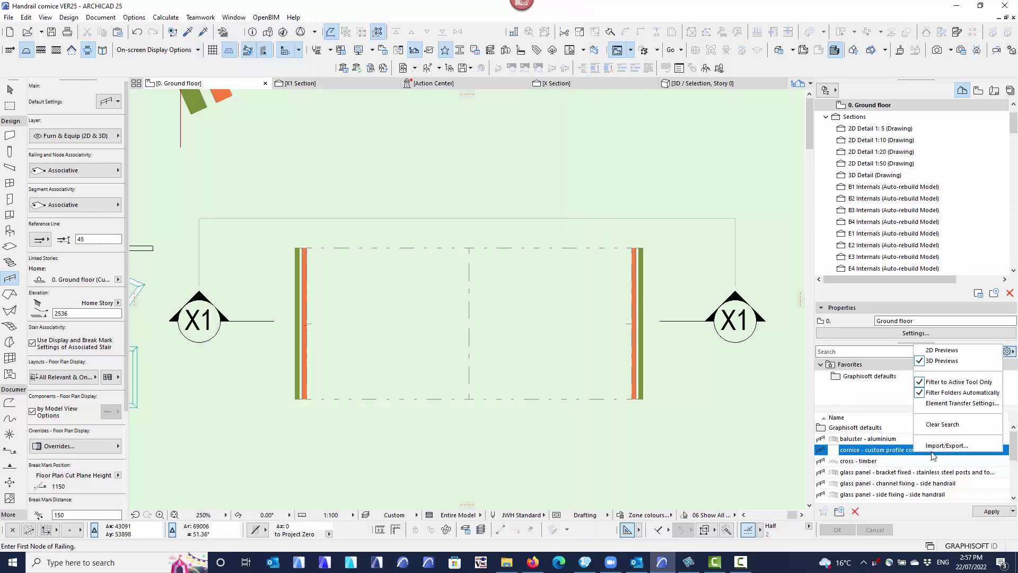
click(939, 449)
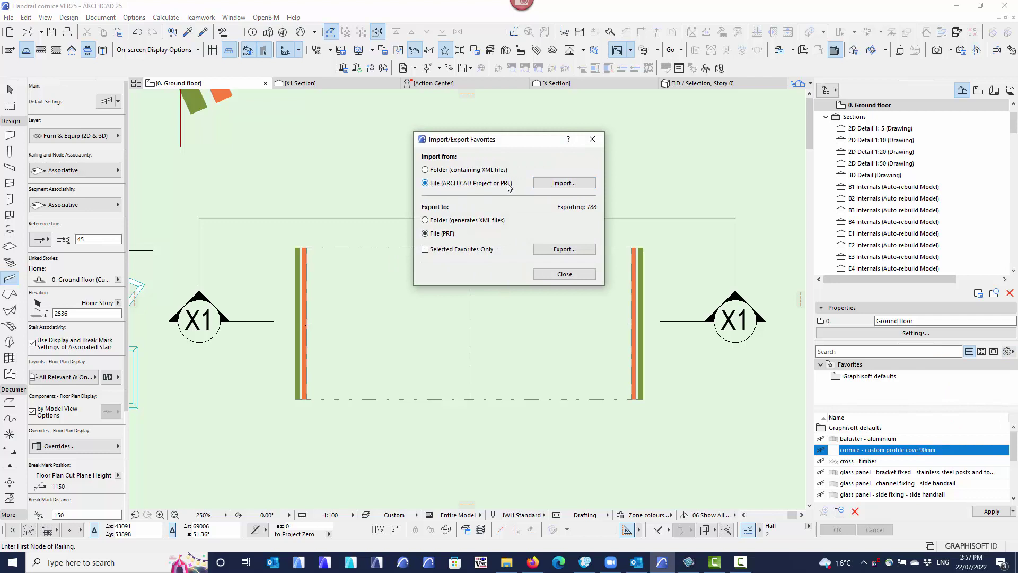
click(549, 186)
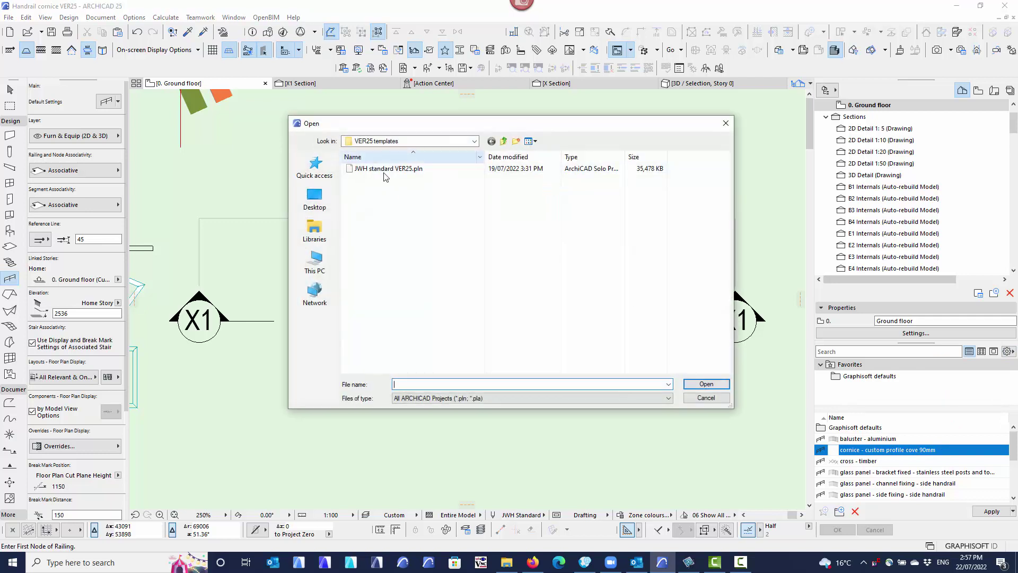
click(457, 403)
click(469, 415)
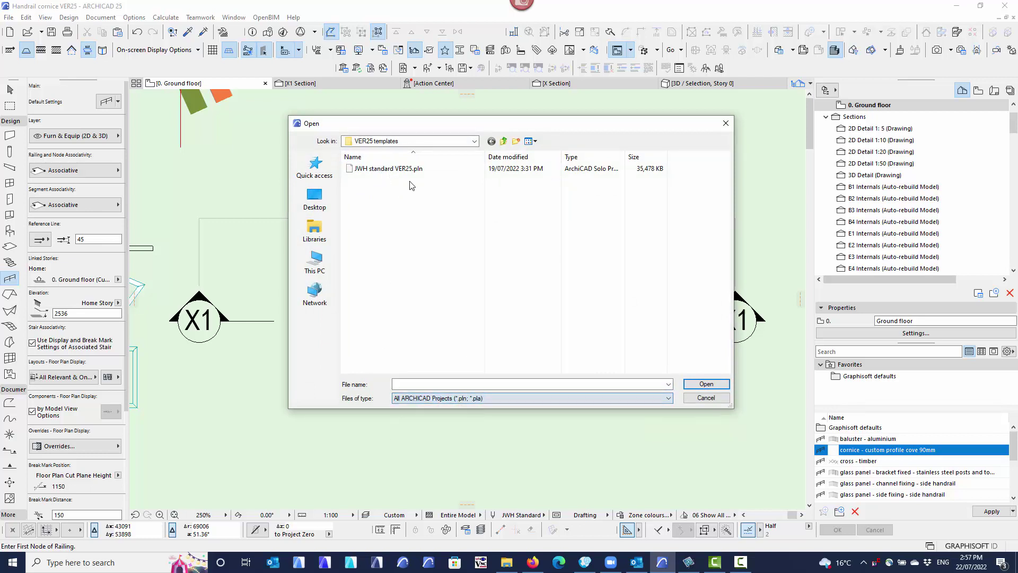
click(405, 169)
click(707, 384)
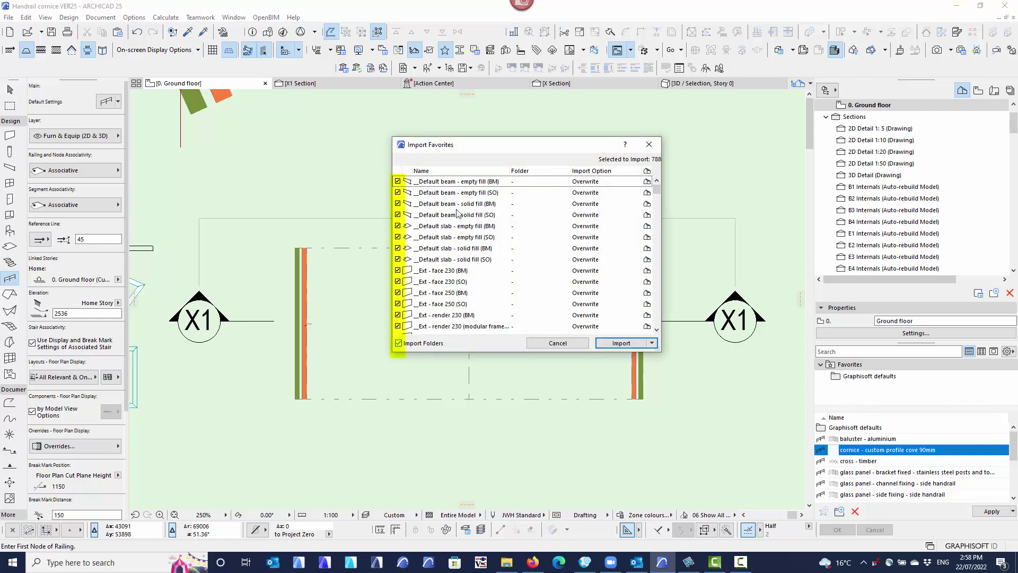
click(652, 343)
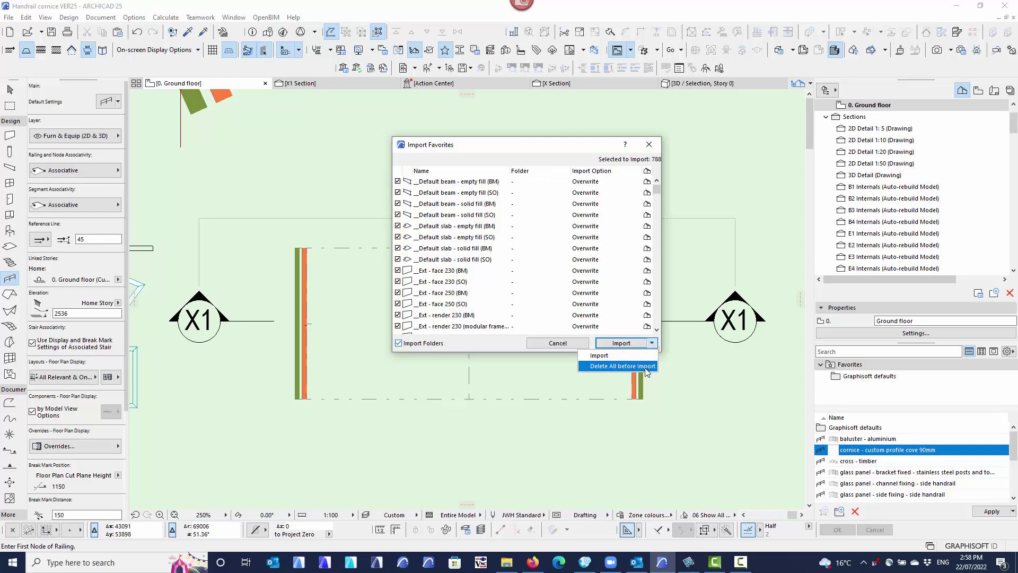
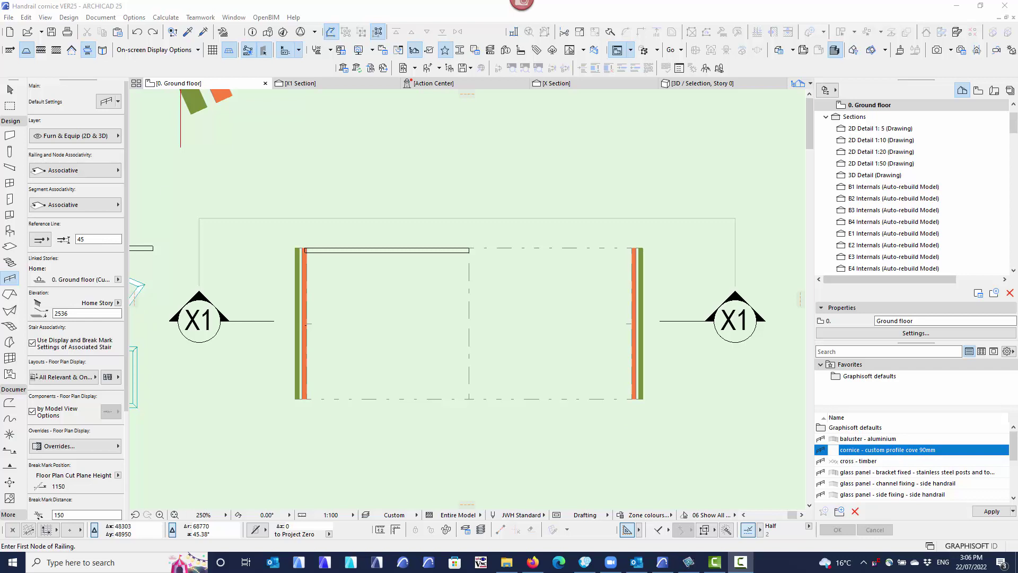
Load the "baluster - aluminium" favorite into the railing default settings and set the elevation to Project Zero to 0
click(869, 439)
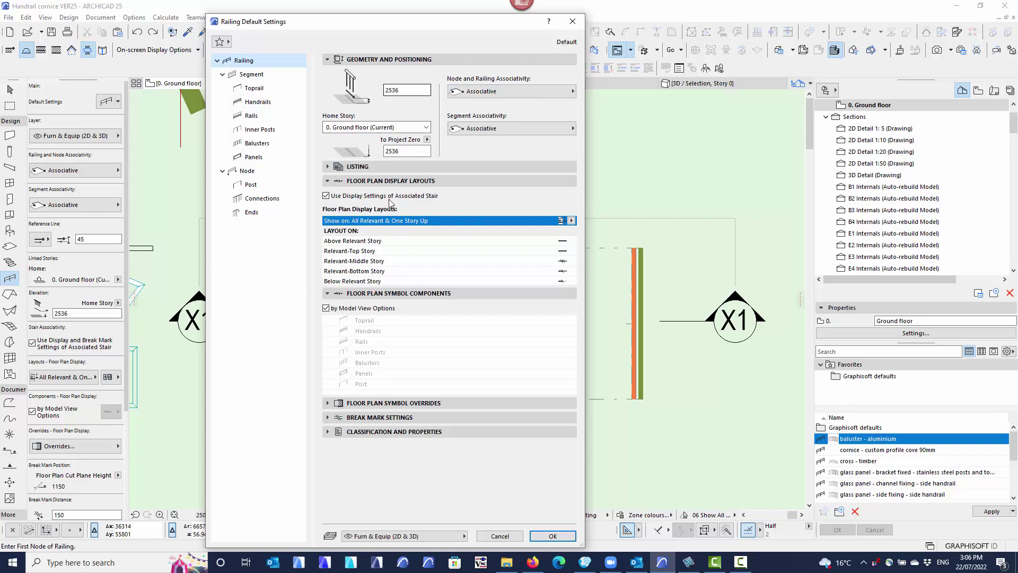
drag(412, 152, 357, 154)
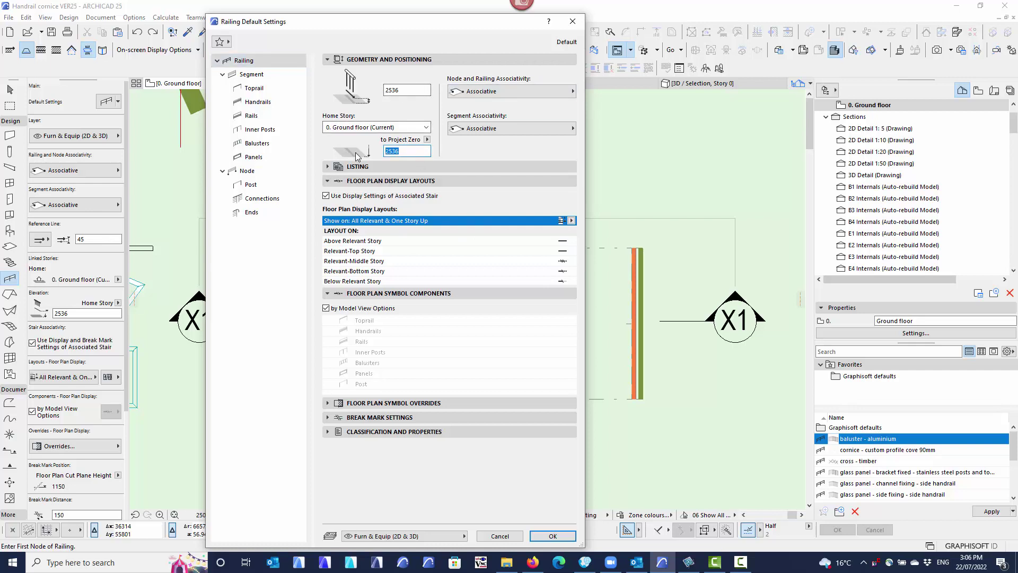
text(0)
click(398, 91)
Remove the toprail and the upper rail at 850 height from the railing segment
click(249, 75)
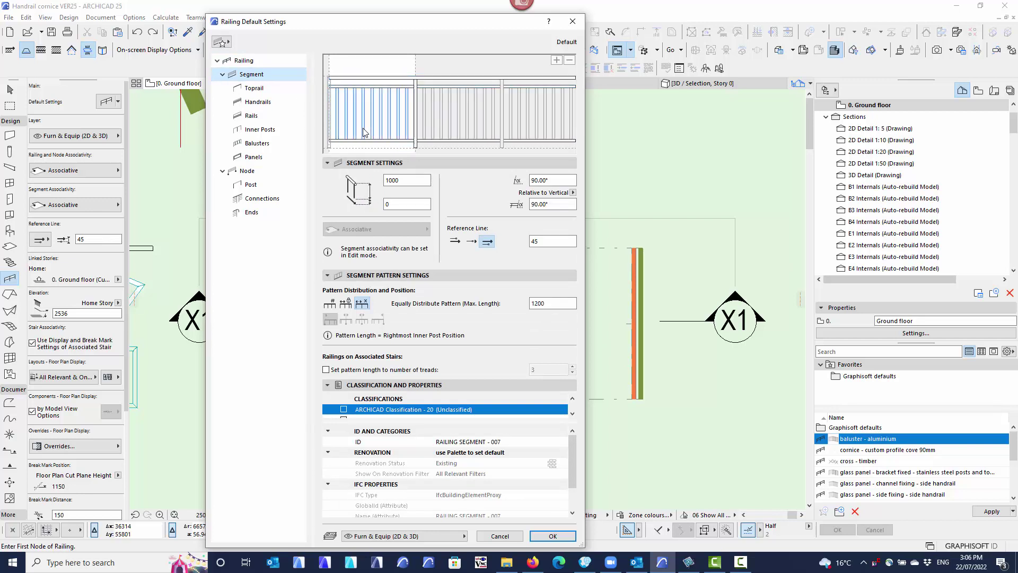
click(358, 79)
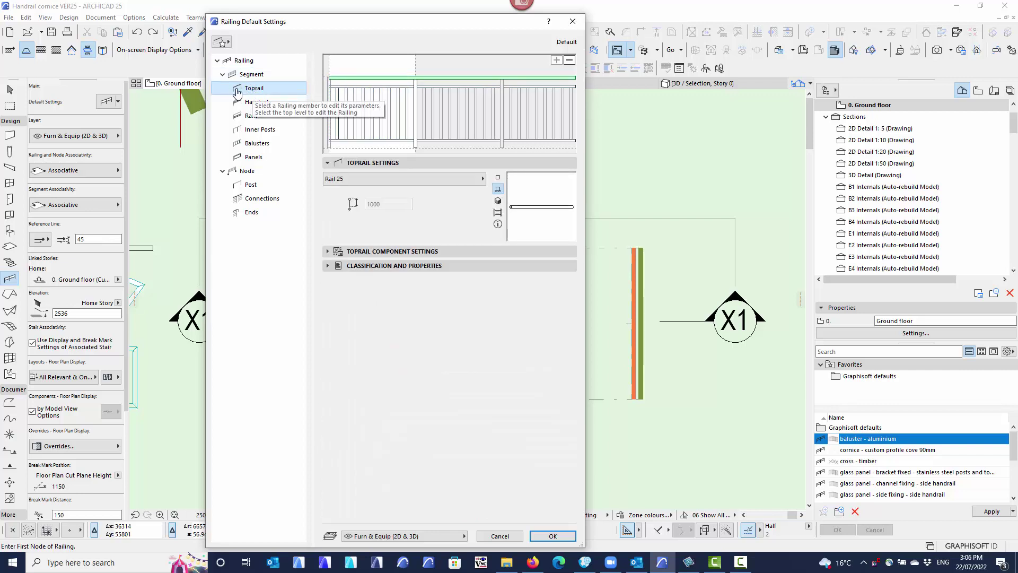
click(569, 61)
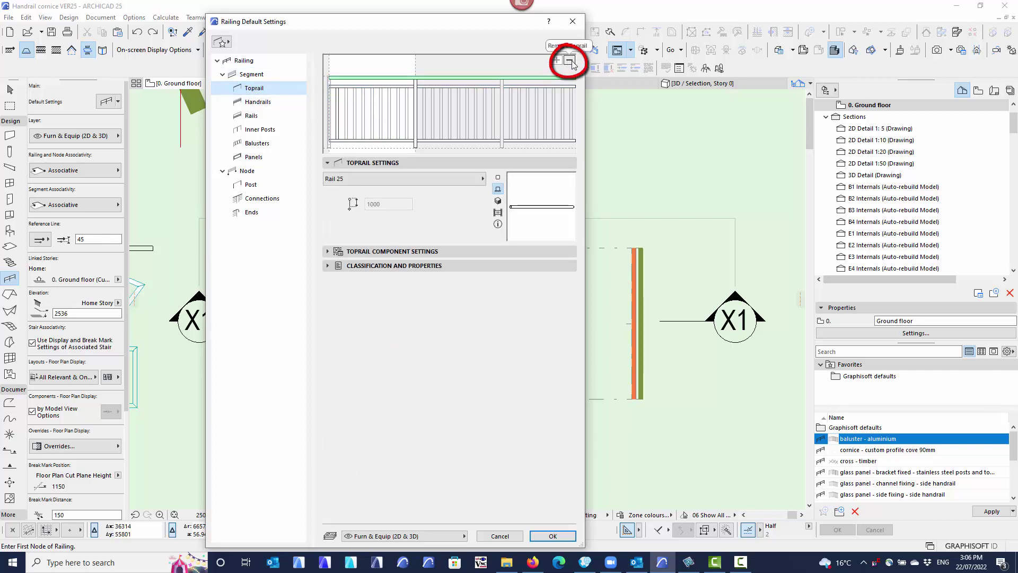
click(571, 63)
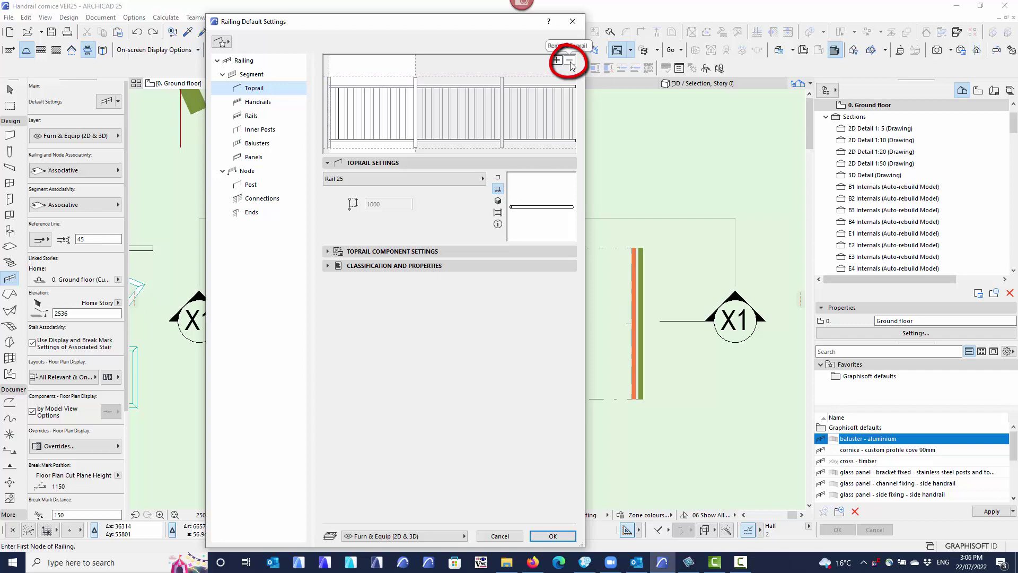
click(341, 87)
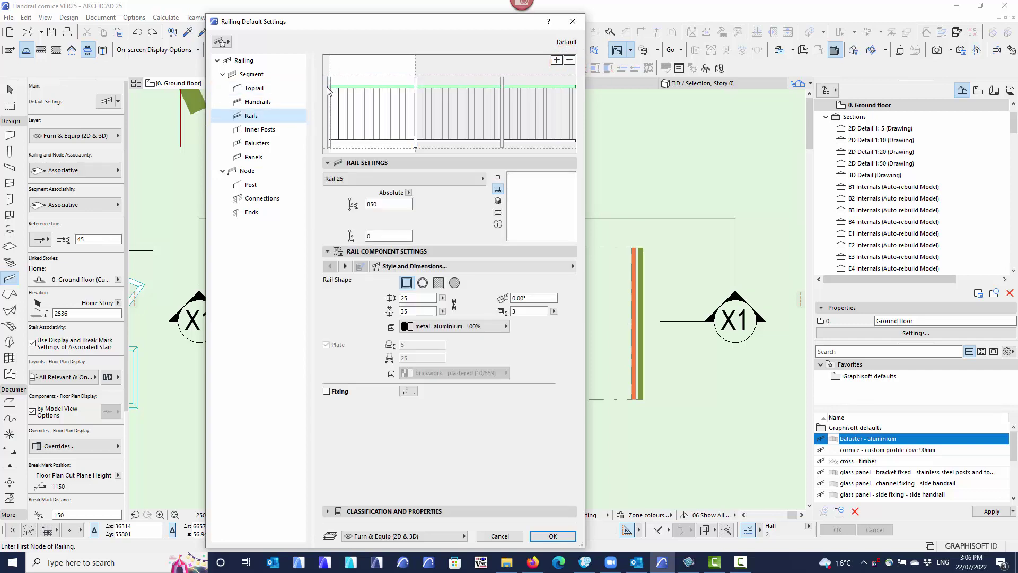
click(570, 63)
Remove the balusters and the inner posts from the railing segment pattern
click(370, 92)
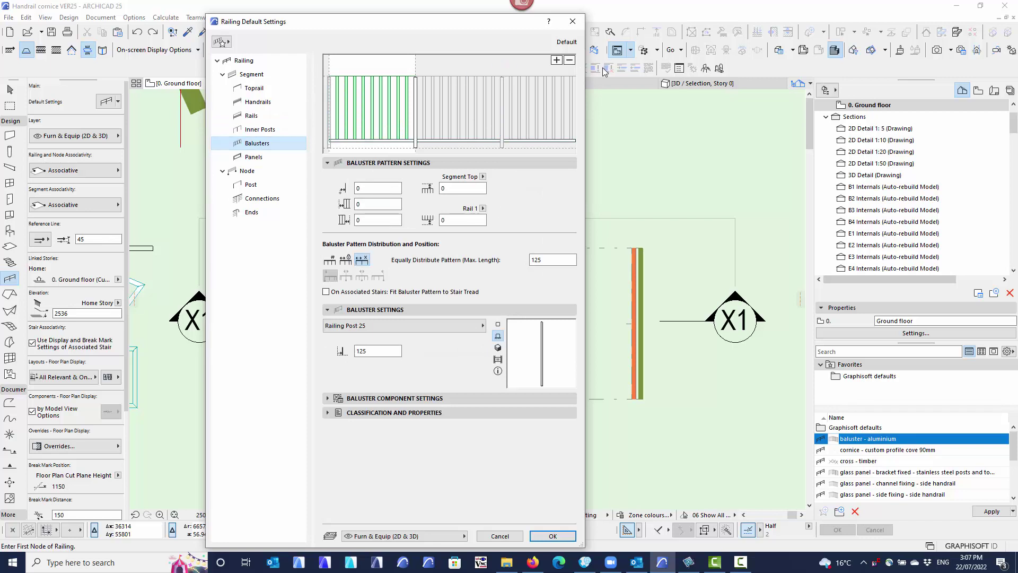
click(570, 60)
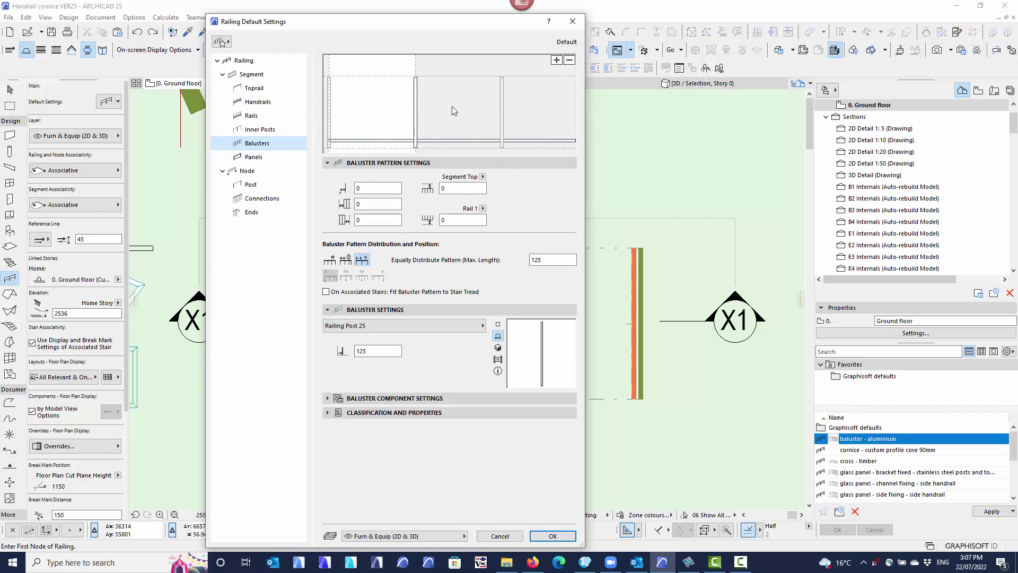
click(416, 94)
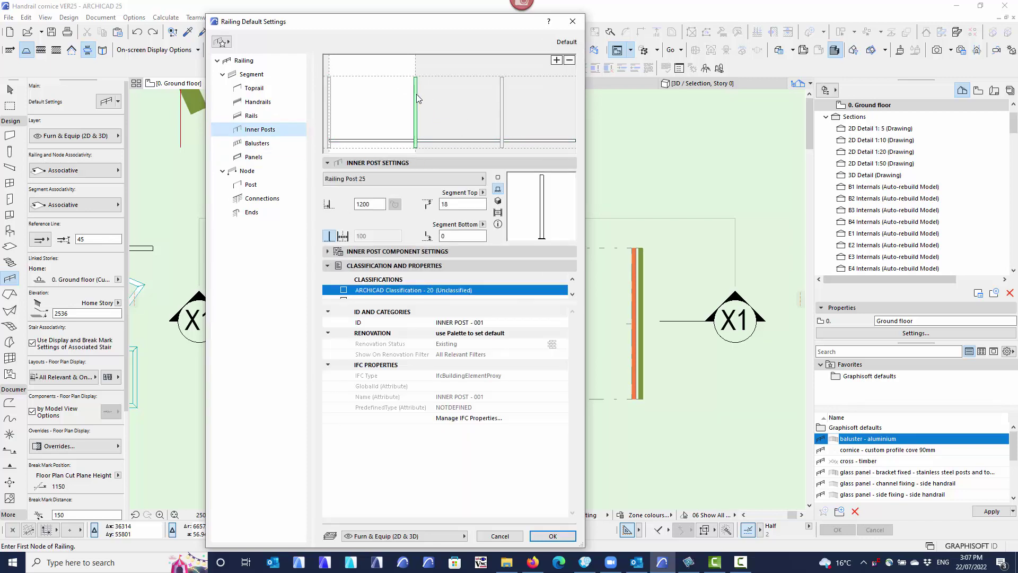
click(570, 60)
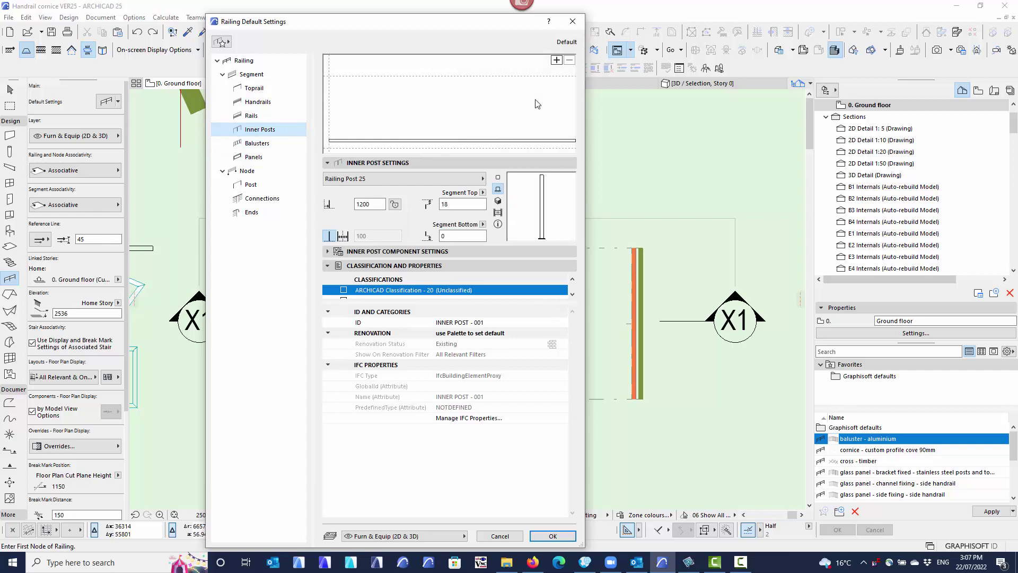
Set the railing's node post type to None
click(365, 141)
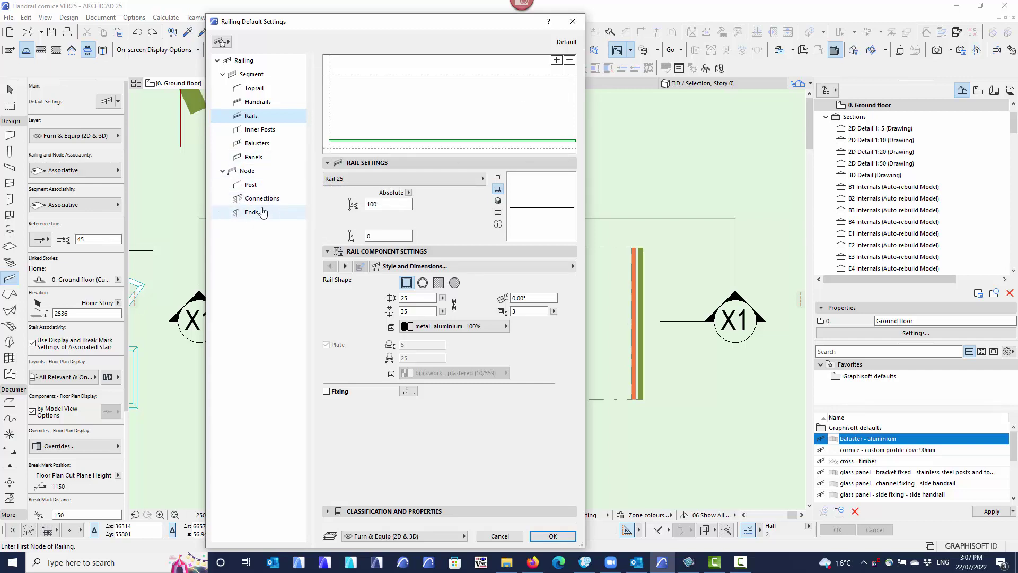
click(247, 170)
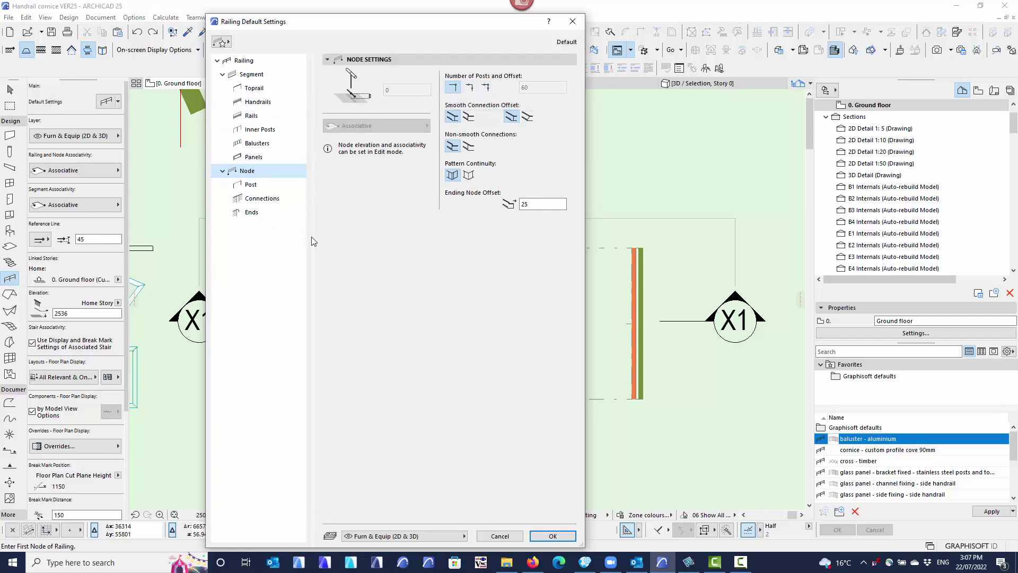
click(248, 186)
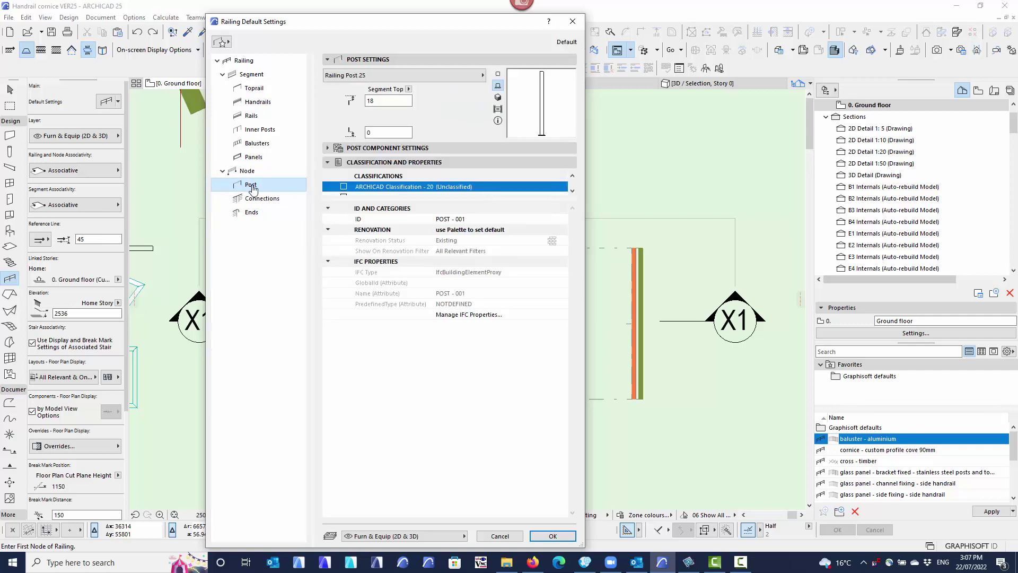
click(365, 75)
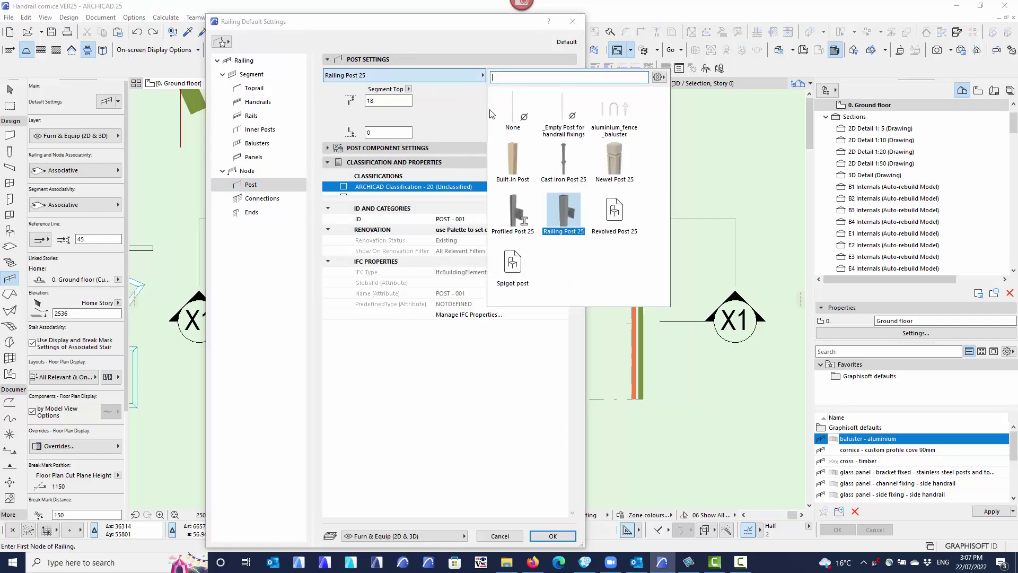
click(512, 122)
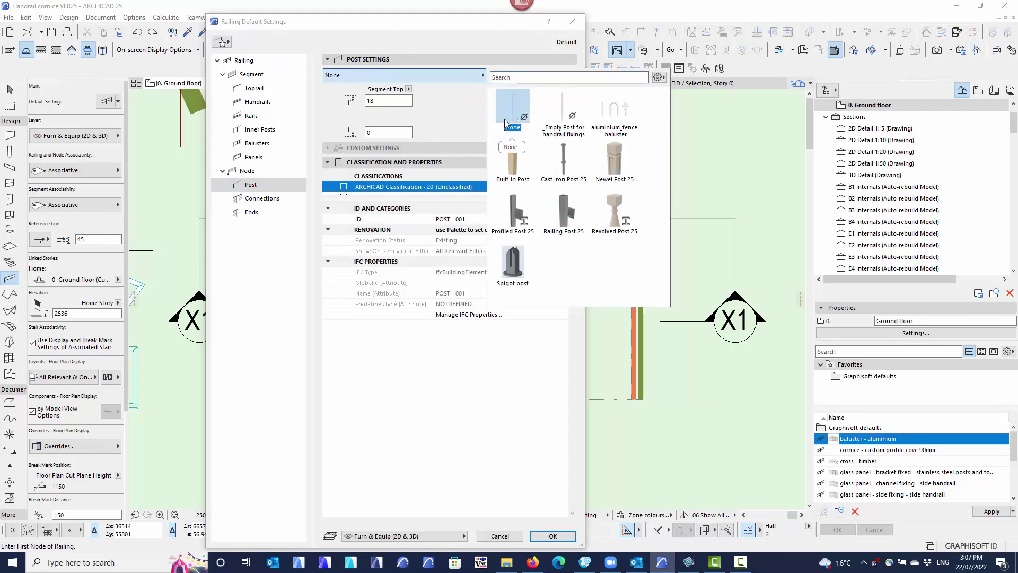
click(450, 92)
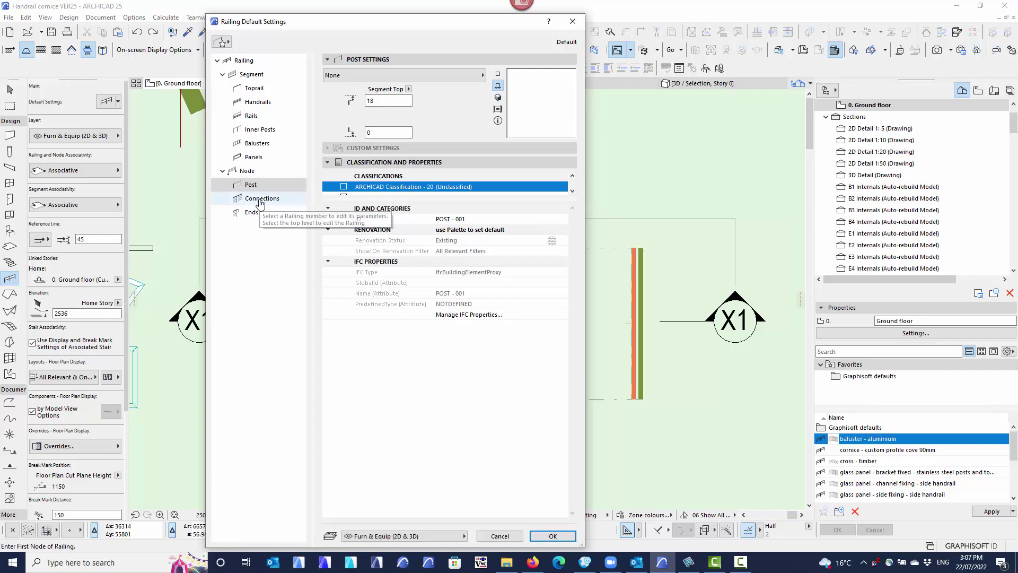
Set the remaining lower rail's height to 0 and its type to Profiled Rail 25
click(251, 115)
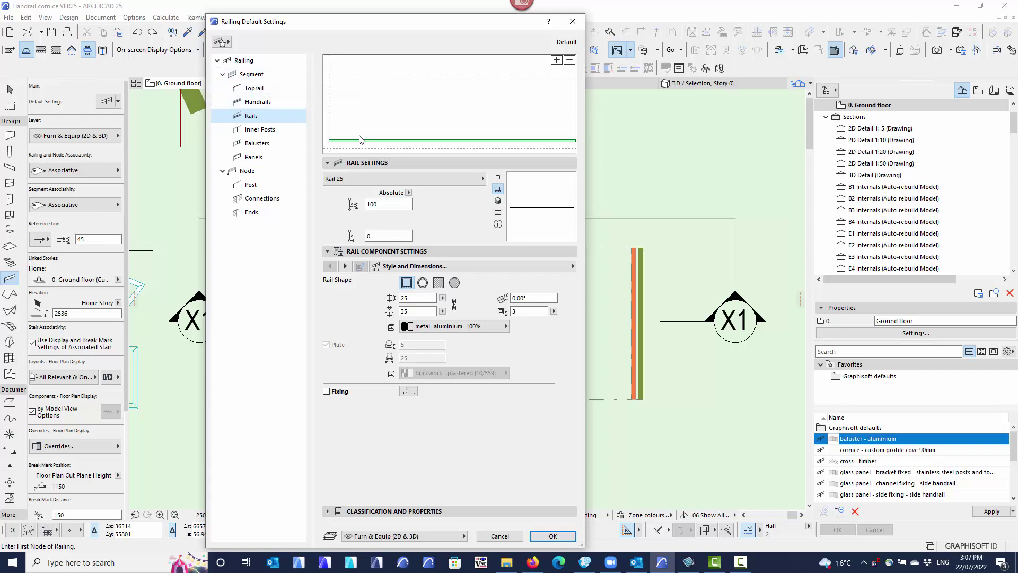
double_click(378, 204)
text(0)
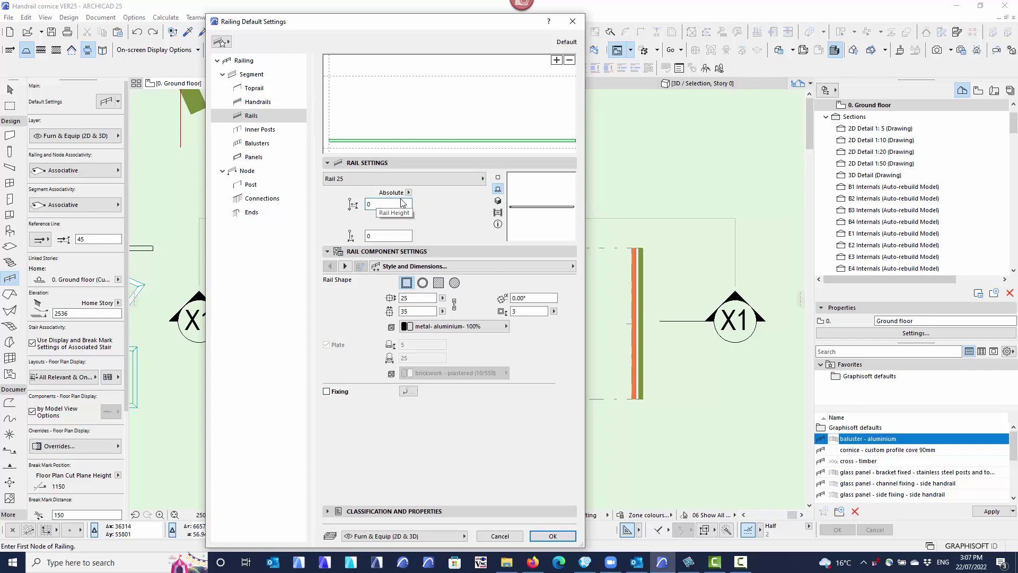
click(346, 179)
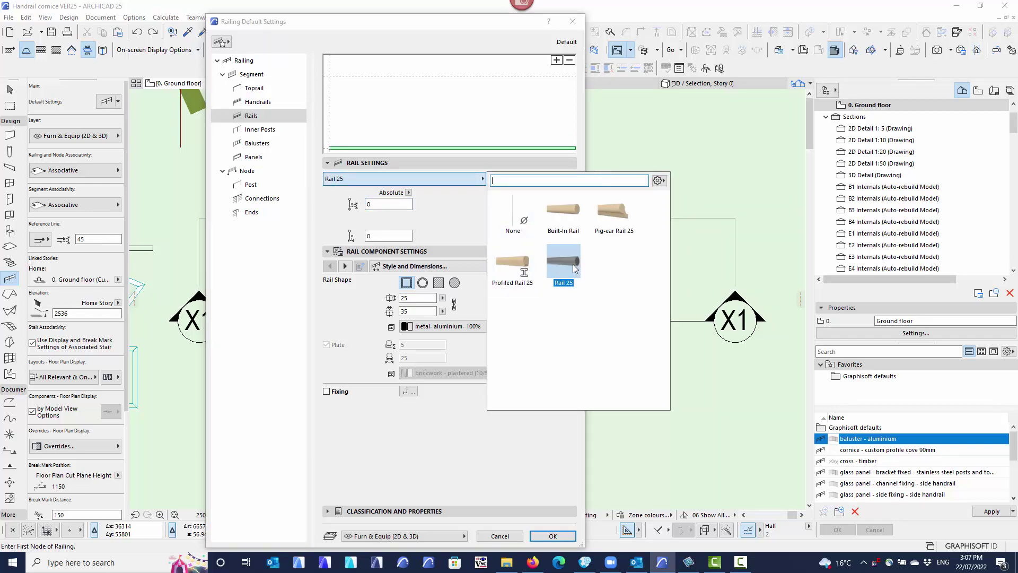
click(513, 264)
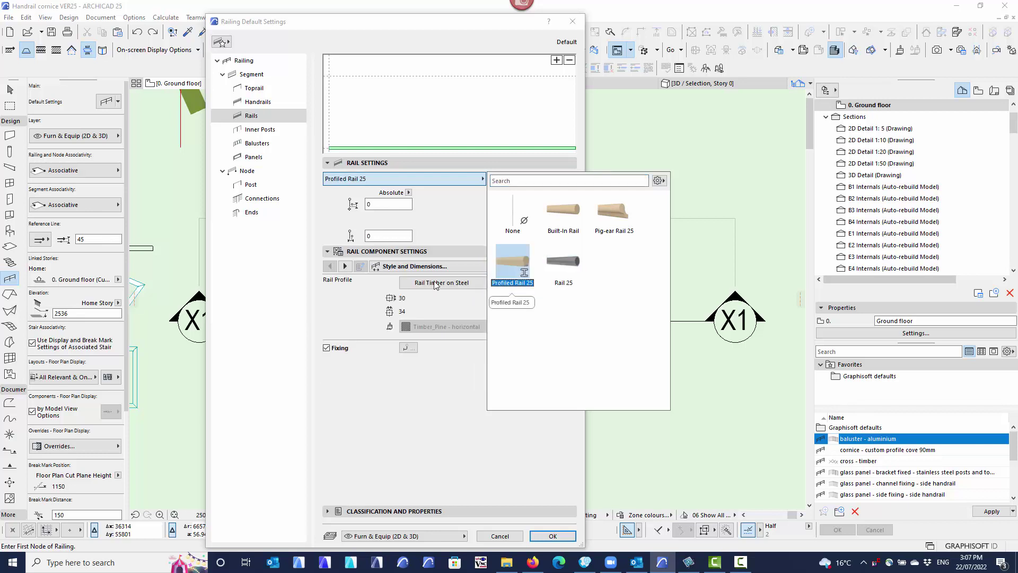
Assign the "cornice - Gyprock Classic" profile to the rail and turn off Fixing
click(448, 285)
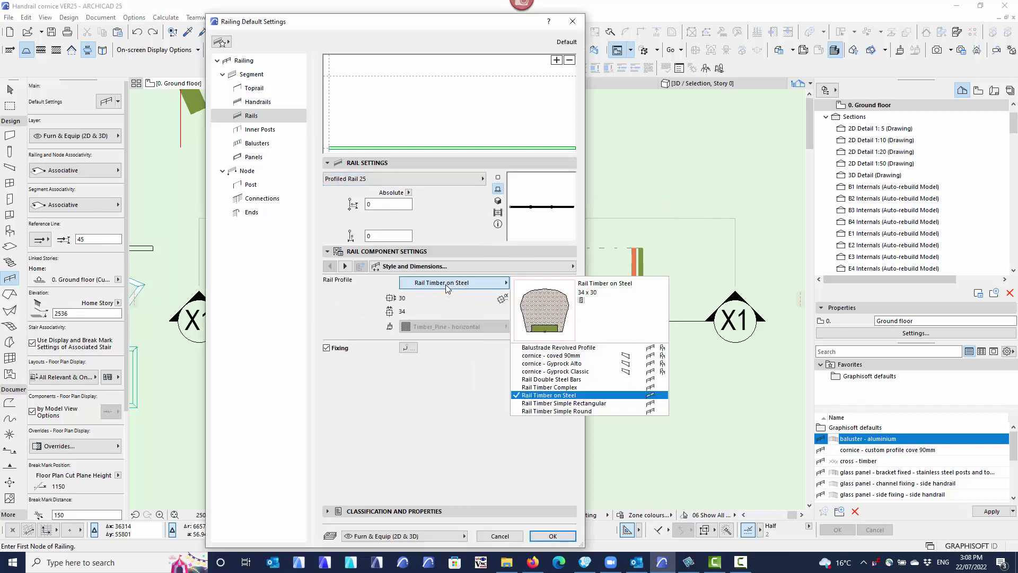
click(558, 372)
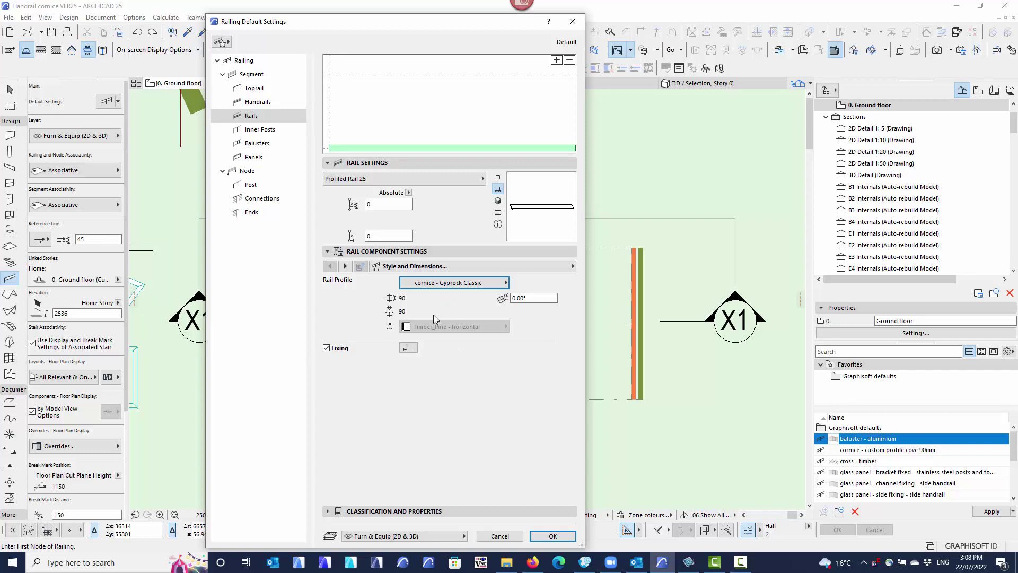
click(327, 349)
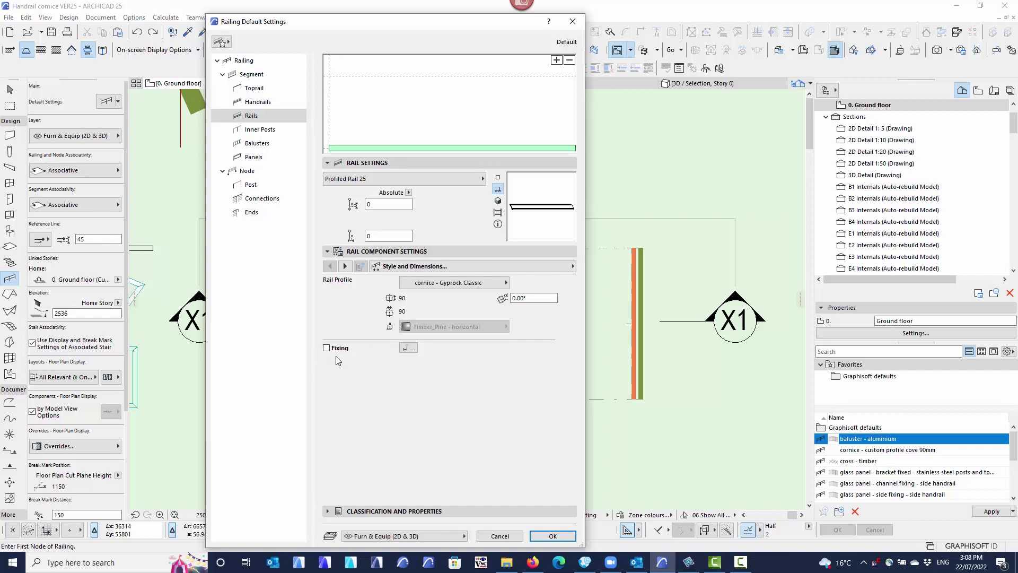
Choose Direct Connection for the toprail at the nodes and bring up the connection settings for Rail
click(251, 187)
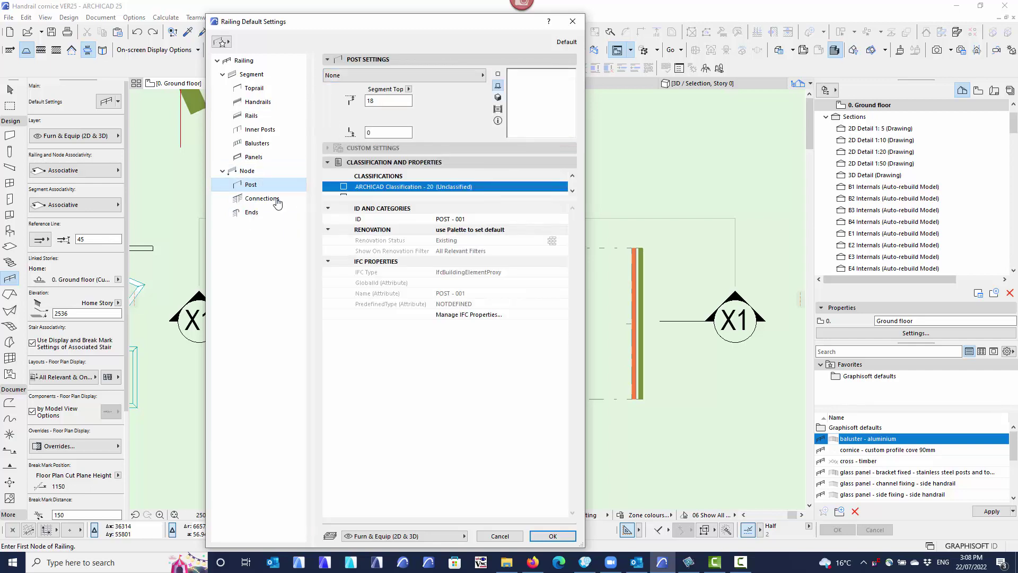
click(253, 200)
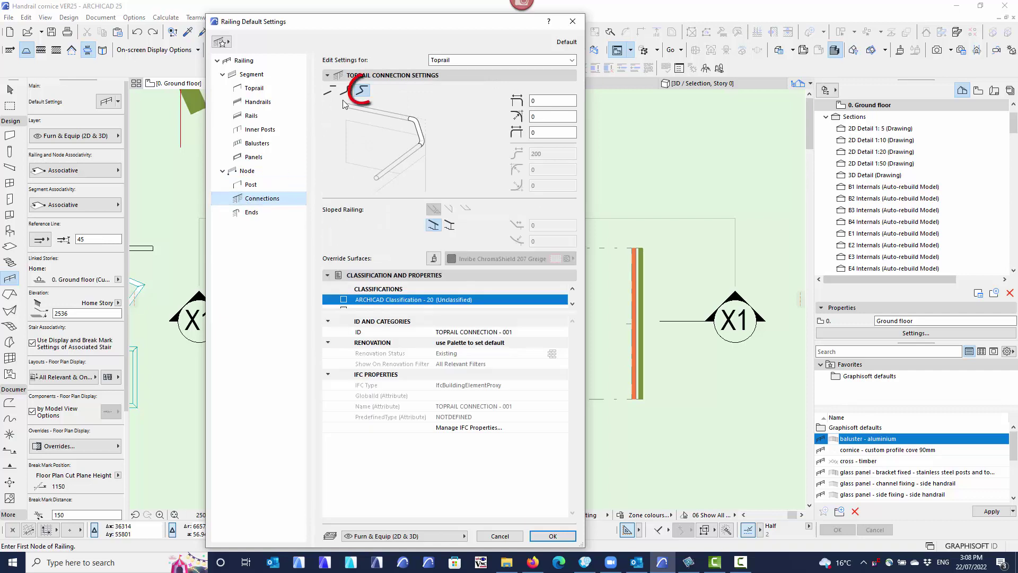
click(363, 88)
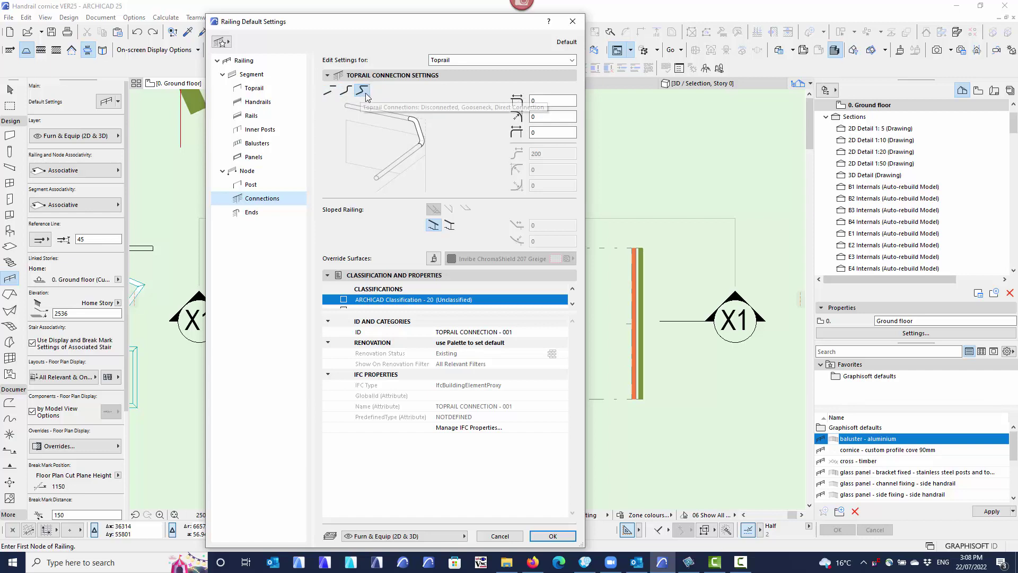
click(448, 63)
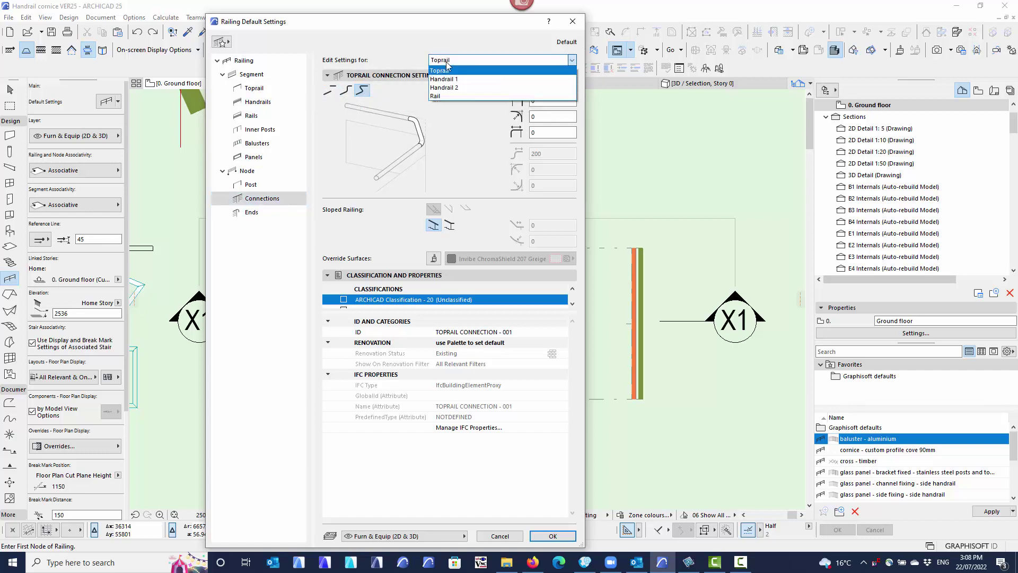
click(445, 97)
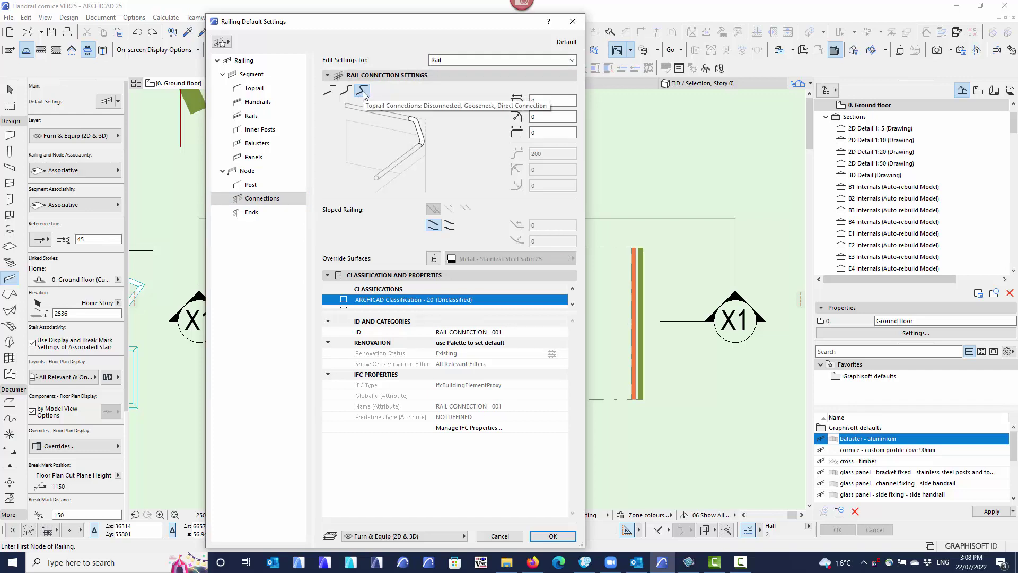
Set the rail ends to a vertical cut on sloped railings, and recheck the node connection and post settings
click(251, 213)
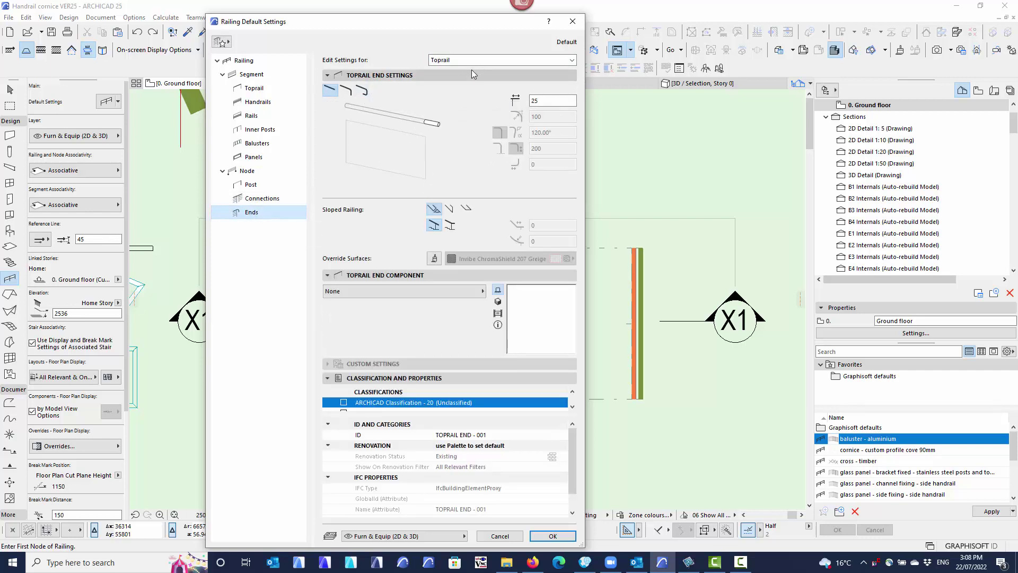
click(452, 61)
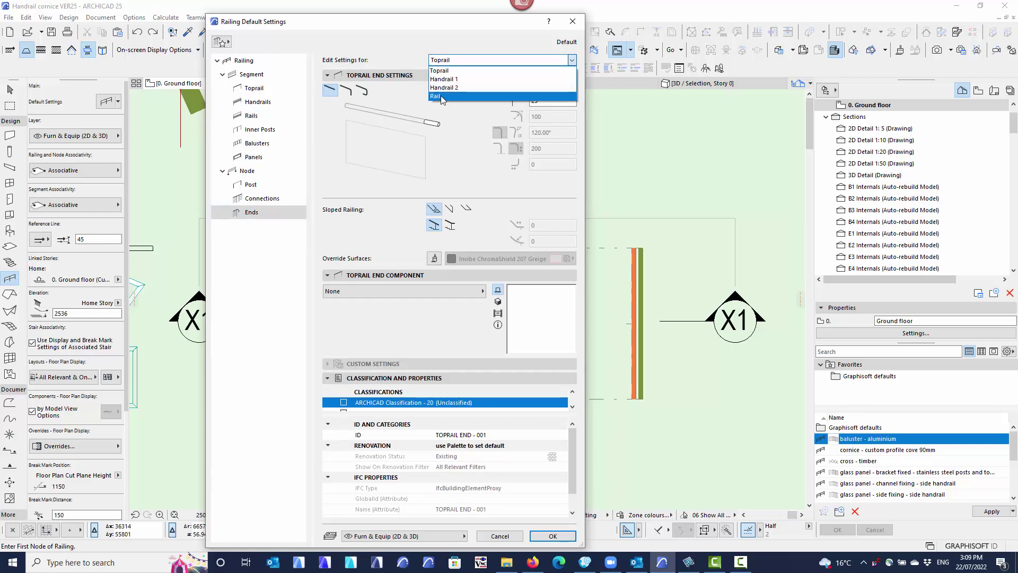
click(441, 98)
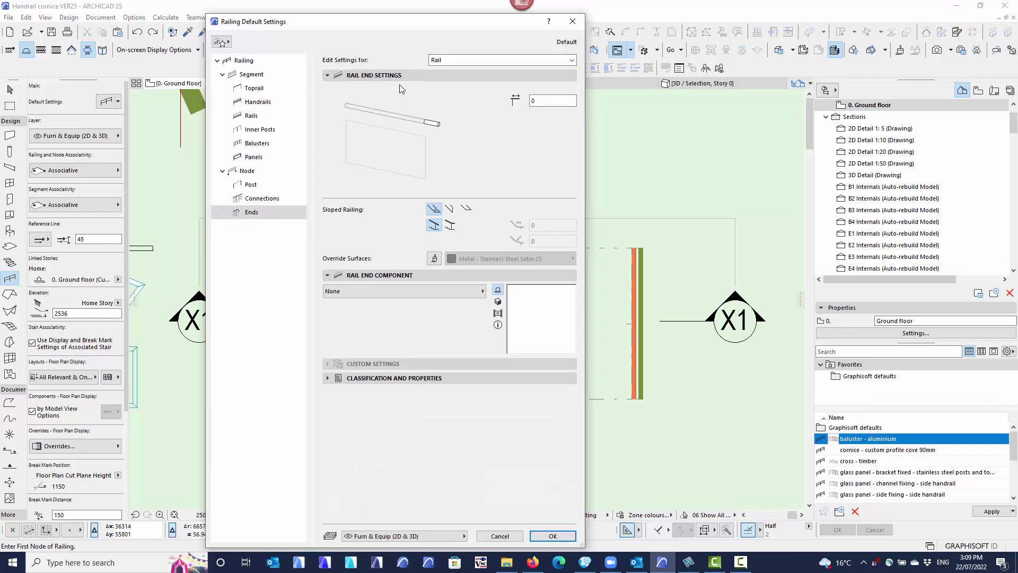
click(452, 210)
click(541, 99)
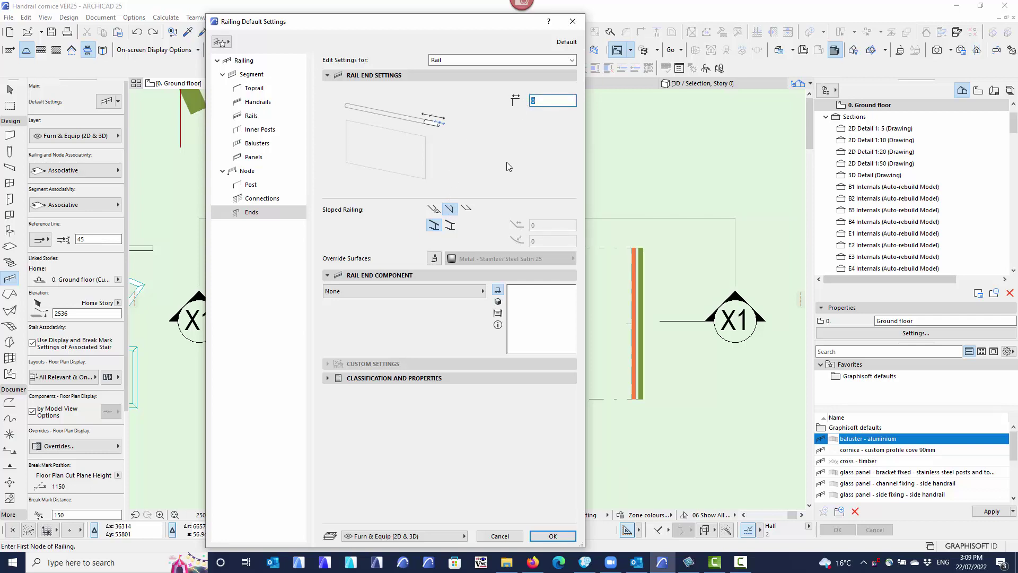
click(253, 202)
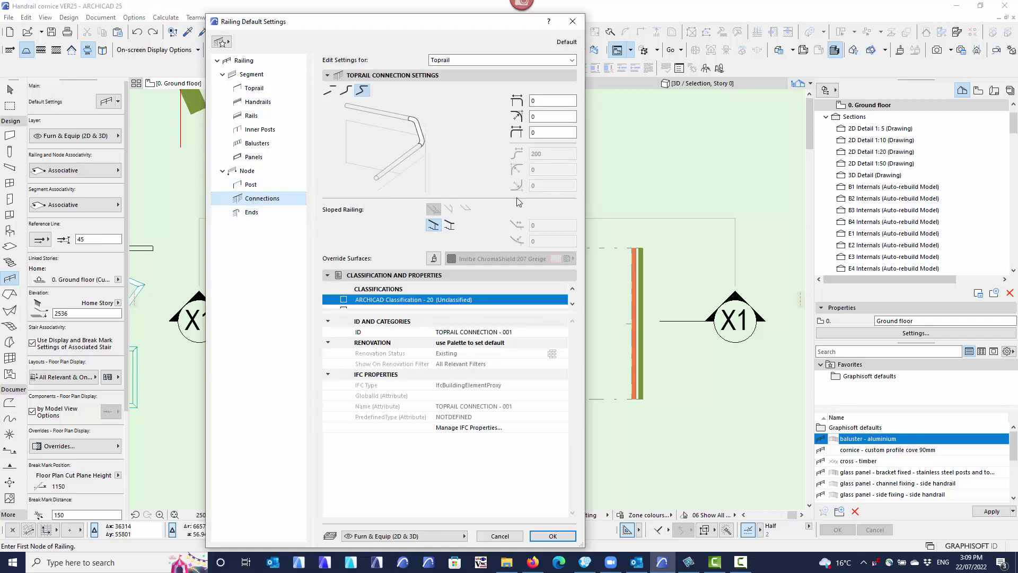
click(252, 185)
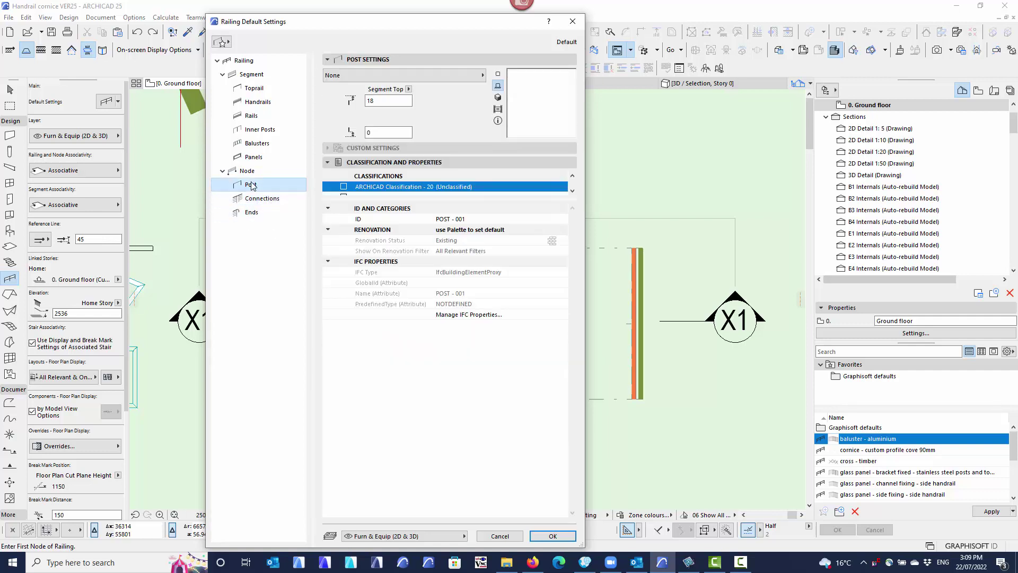
Review the ending node offset and the segment height in the railing defaults
click(247, 170)
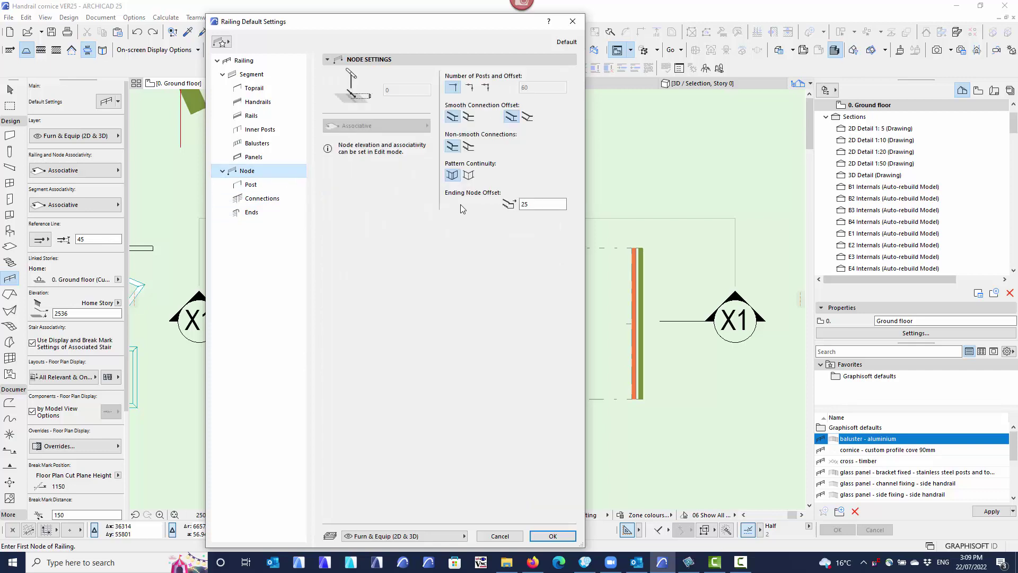
click(527, 207)
double_click(528, 206)
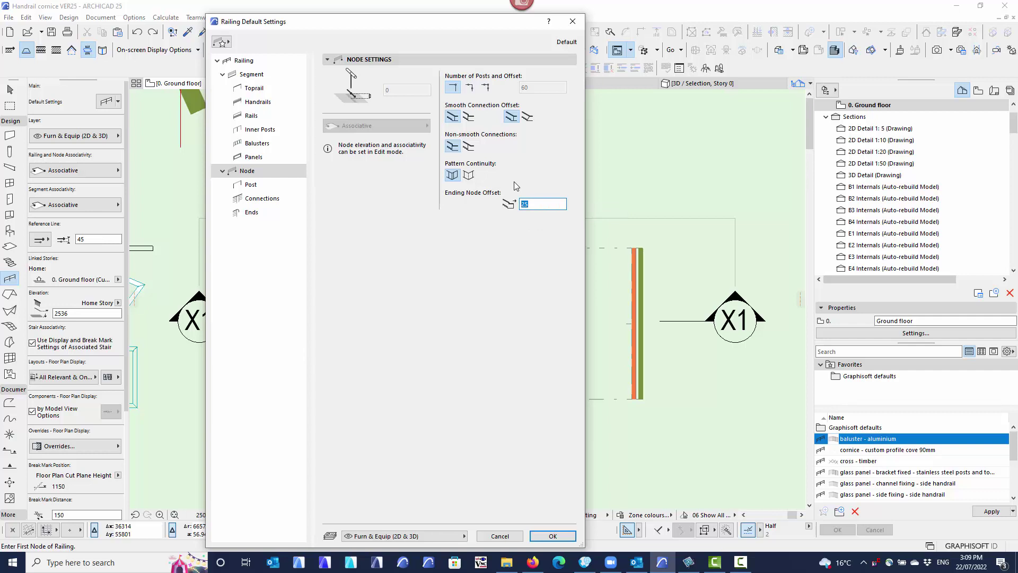
click(534, 205)
click(243, 62)
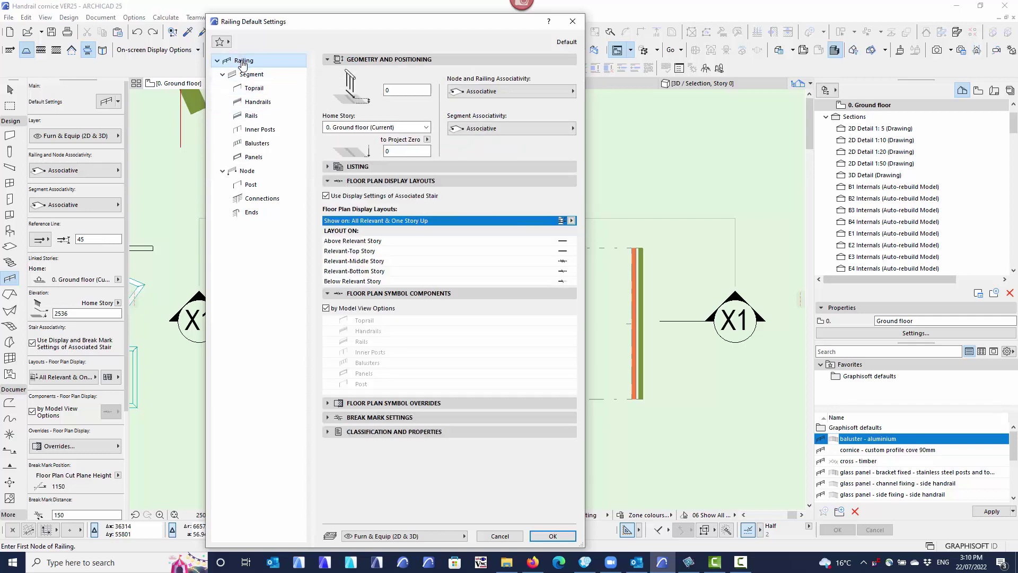
click(250, 74)
double_click(396, 180)
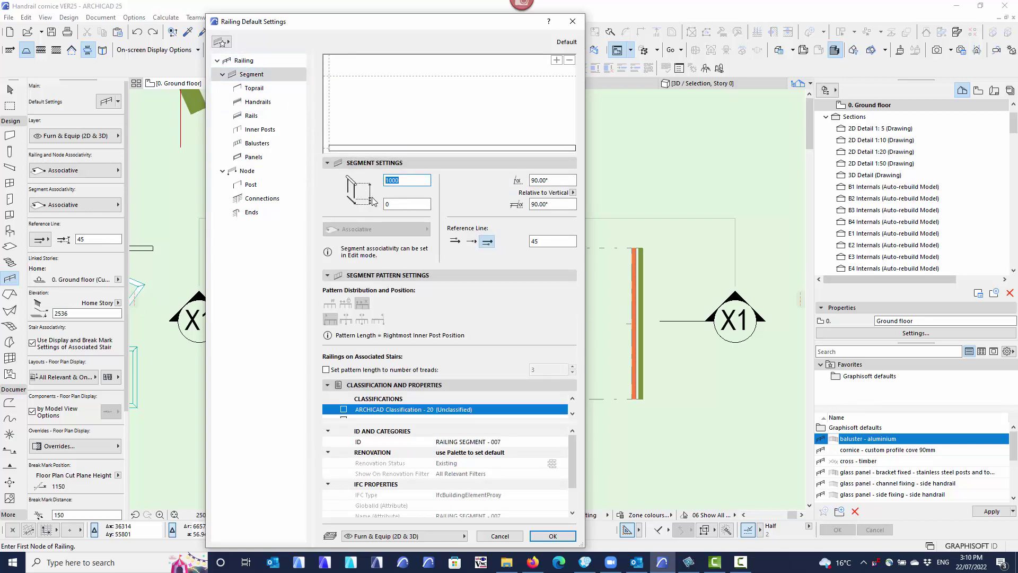
click(259, 63)
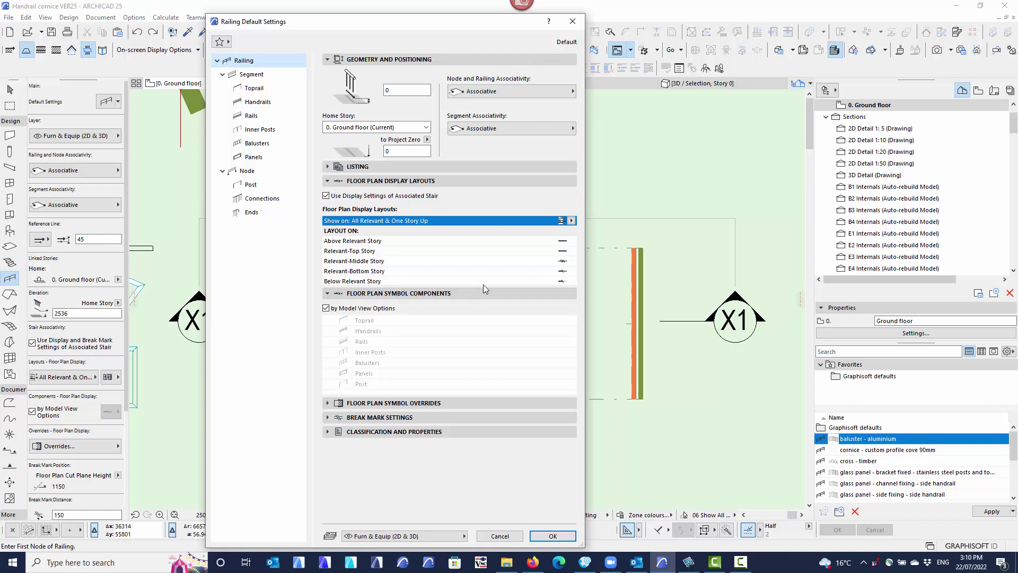
Set the floor plan display layouts for Above Relevant Story and Relevant-Top Story to No Break Mark: Visible
click(565, 241)
click(572, 242)
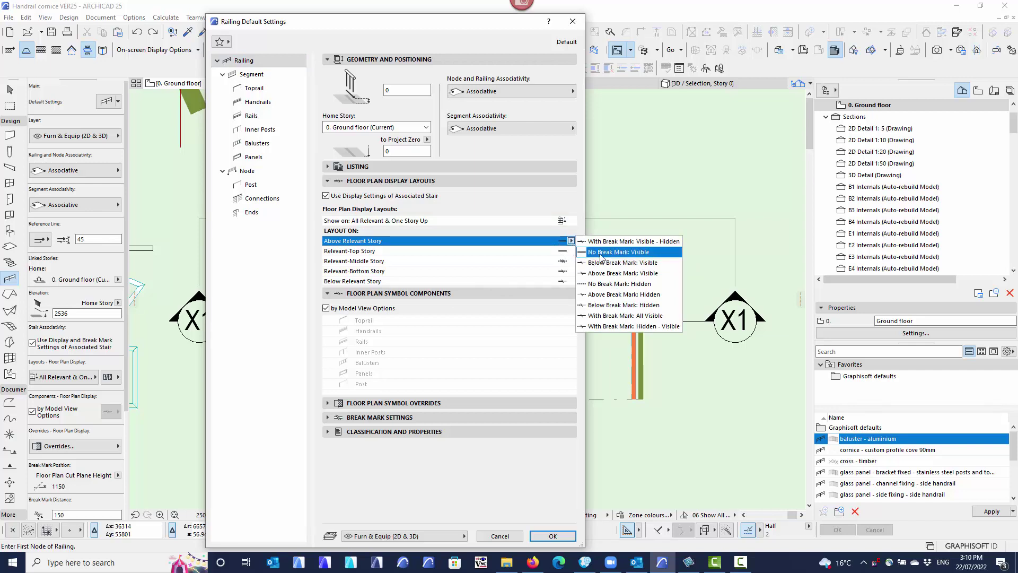
click(650, 252)
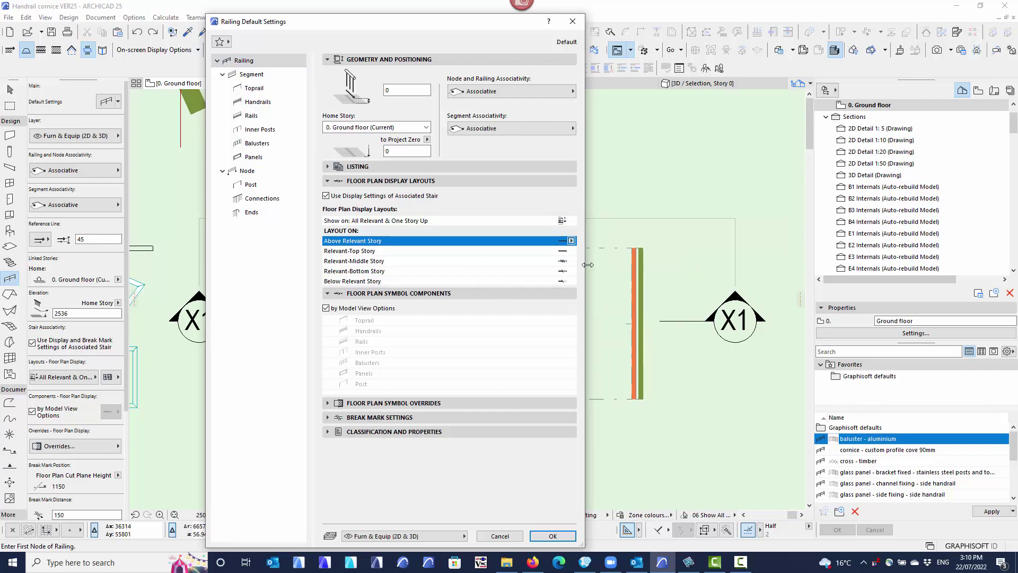
click(573, 252)
click(573, 252)
click(596, 263)
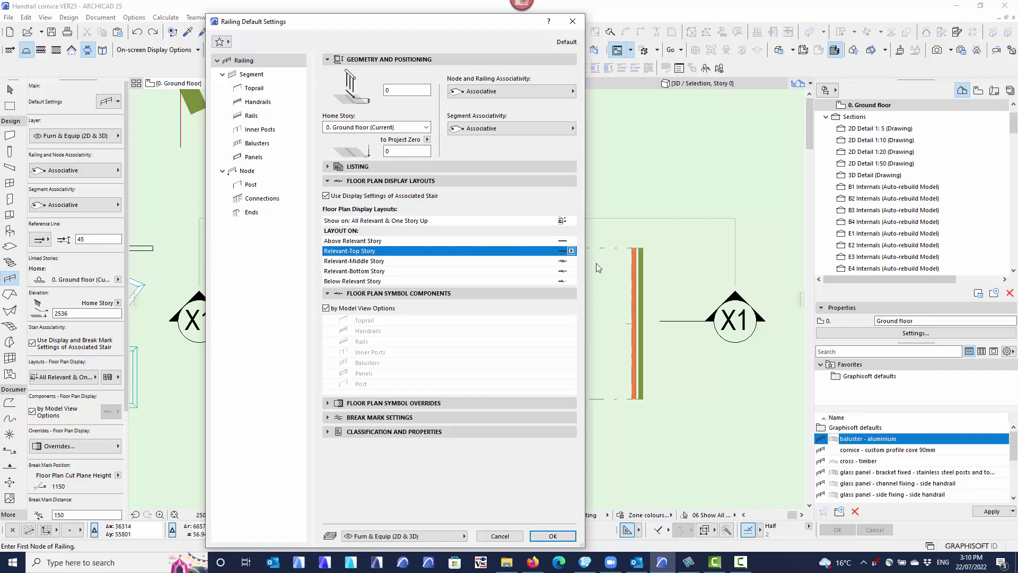
Set the floor plan display layouts for Relevant-Middle Story and Relevant-Bottom Story to No Break Mark: Visible
click(571, 264)
click(571, 261)
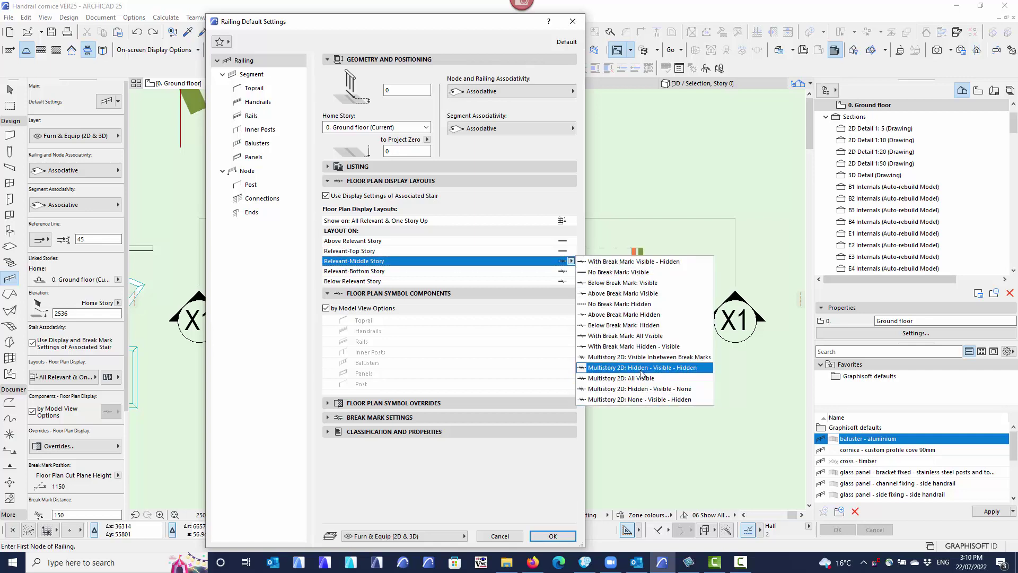
click(613, 272)
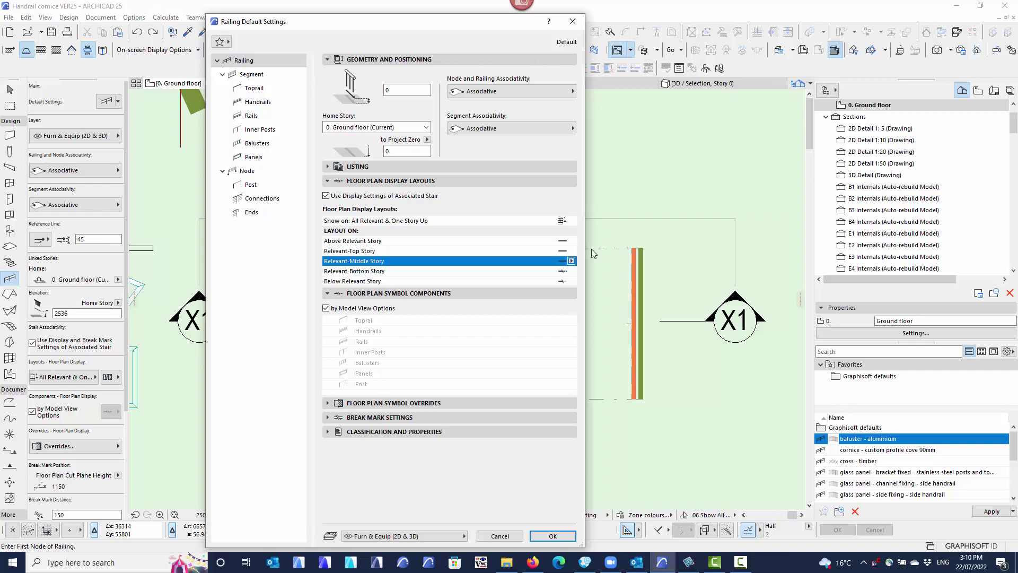
click(572, 272)
click(571, 271)
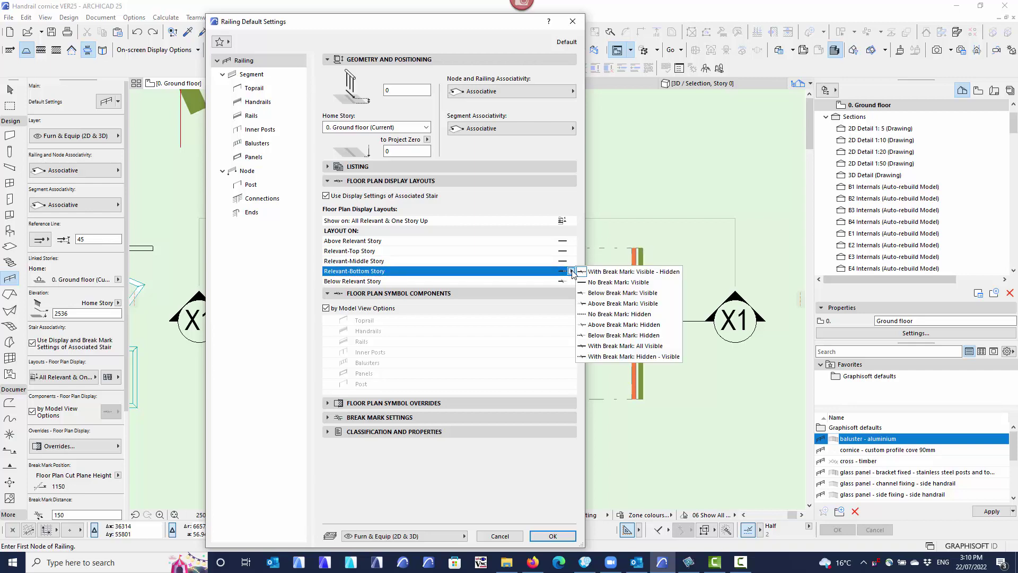
click(629, 282)
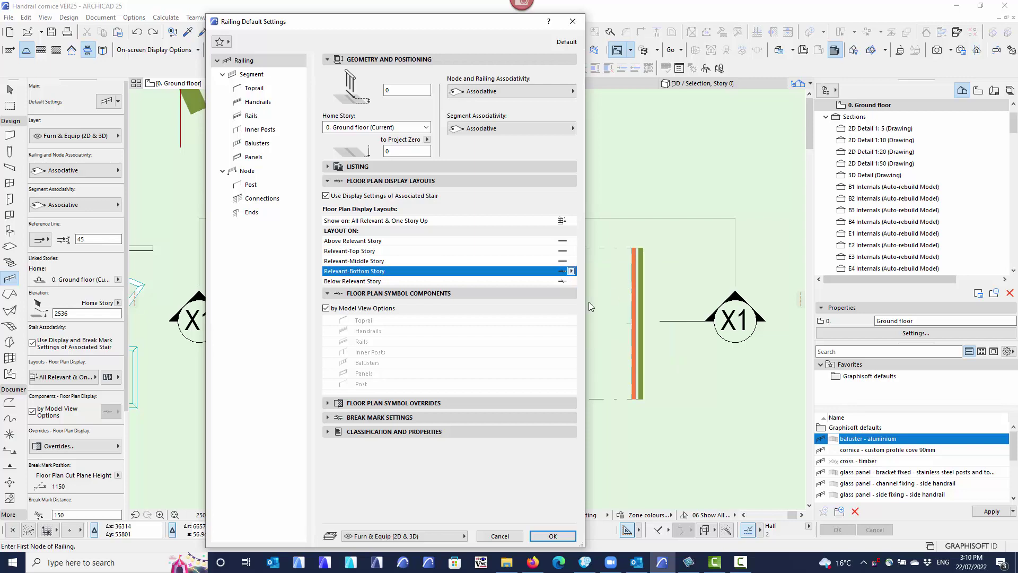
Set the Below Relevant Story layout to No Break Mark: Visible and stop Model View Options from controlling the floor plan symbol components
click(571, 281)
click(571, 271)
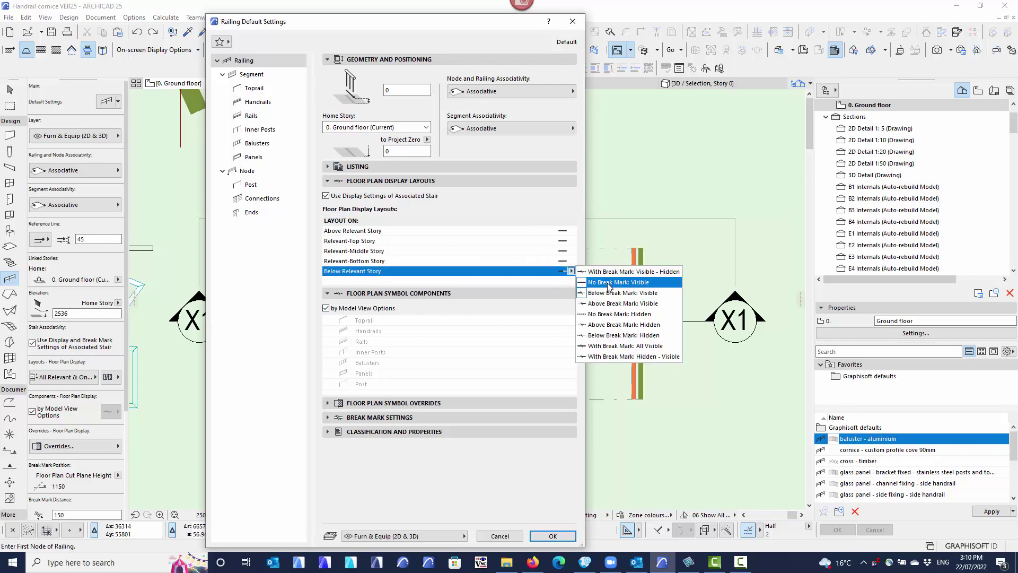
click(610, 288)
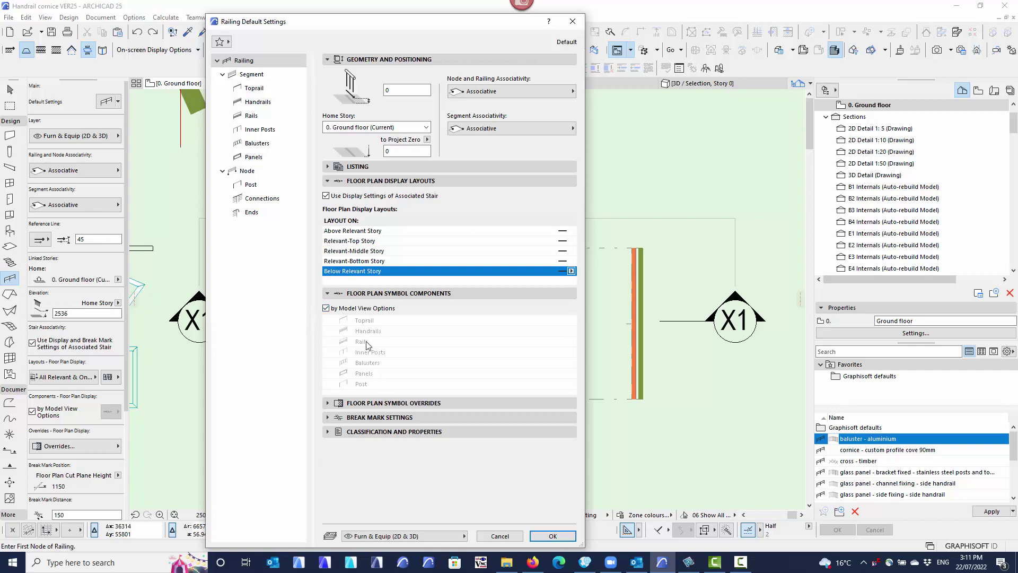
click(326, 309)
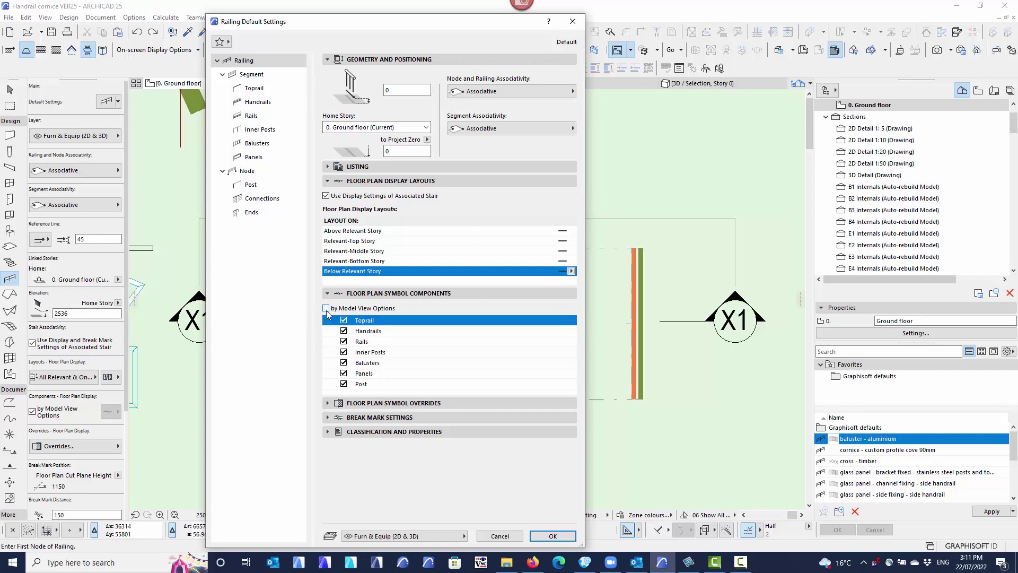
click(344, 341)
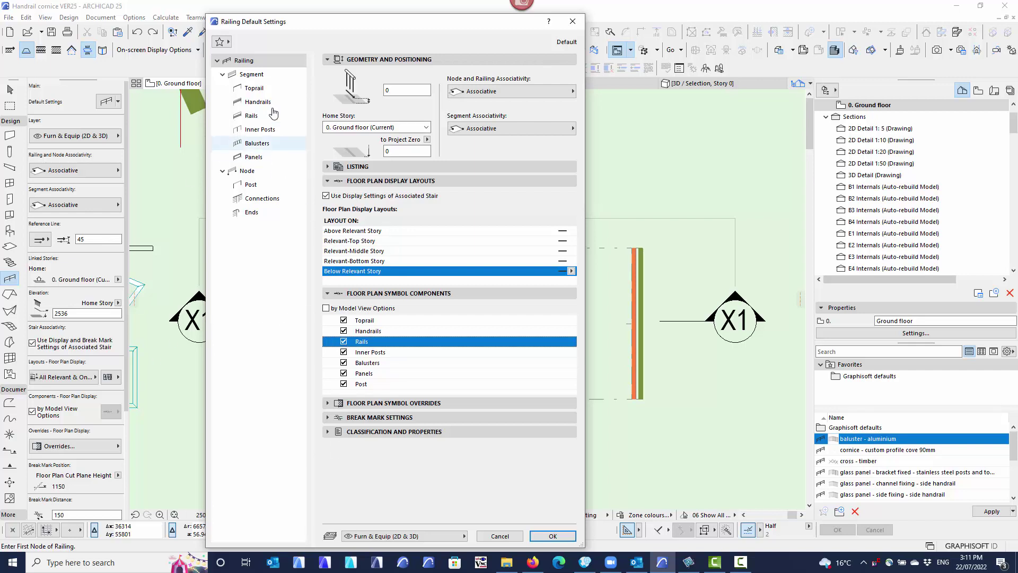
Apply the railing favorite "cornice - custom profile cove 90mm" and accept the default settings
click(223, 41)
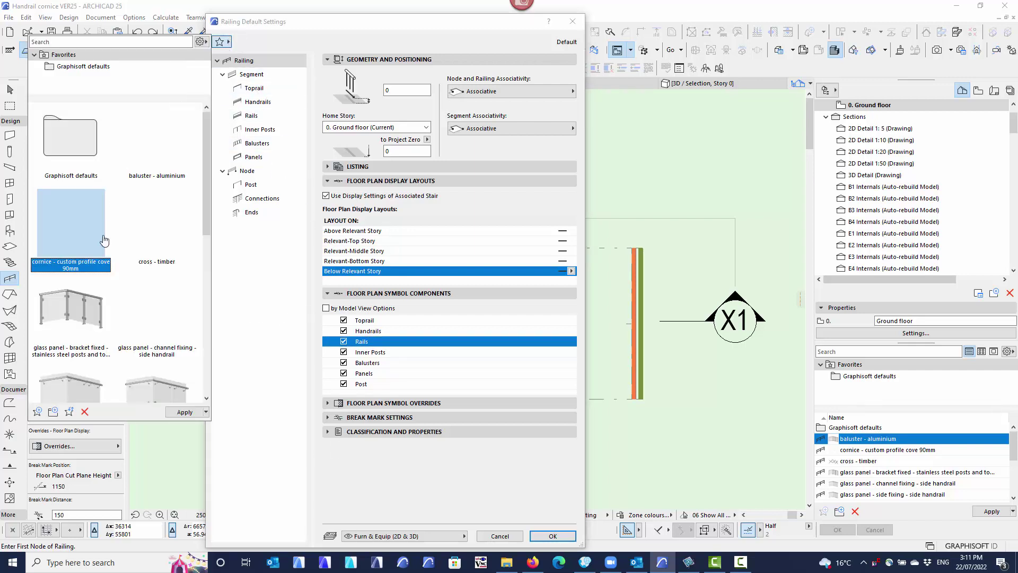
double_click(73, 220)
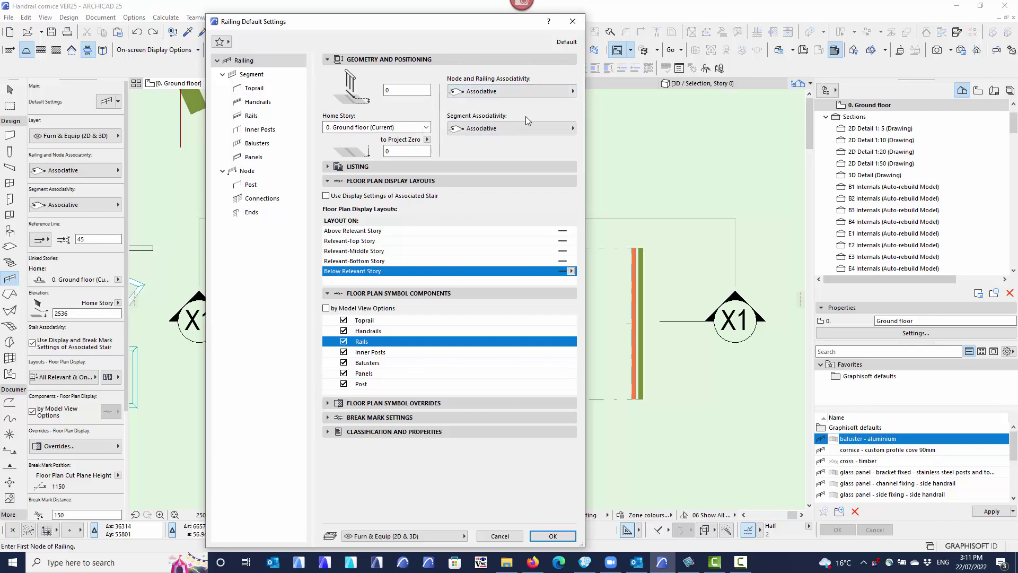
click(568, 536)
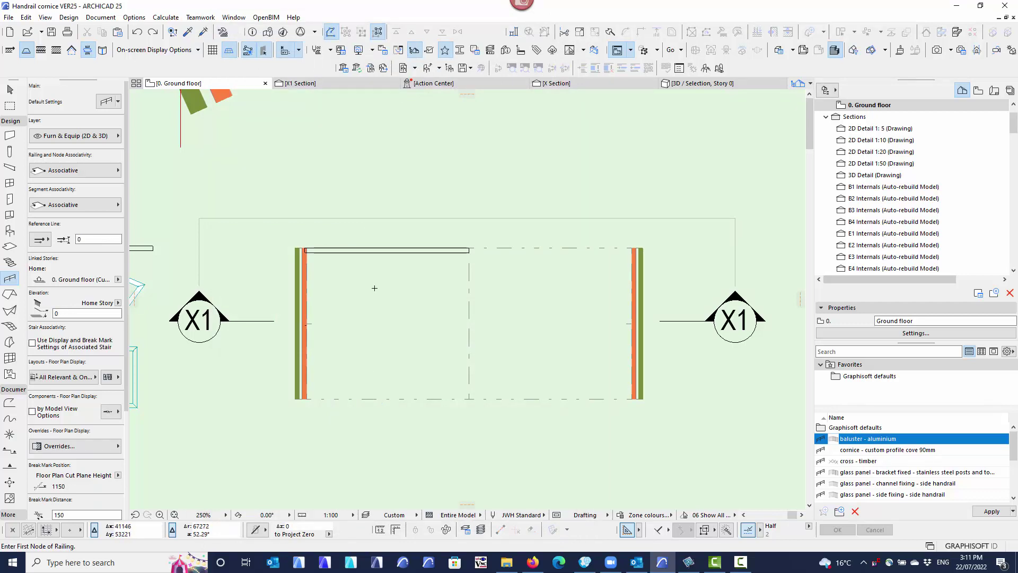
Delete the existing cornice piece along the upper edge of the plan's left half and set the railing layer to Ceilings & soffits
shift+click(469, 253)
key(Escape)
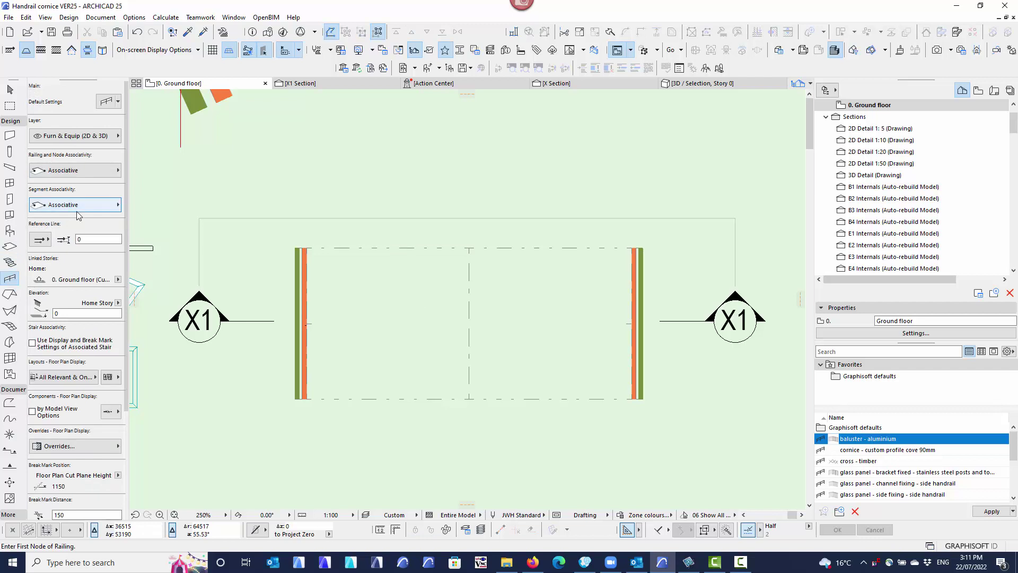
click(97, 140)
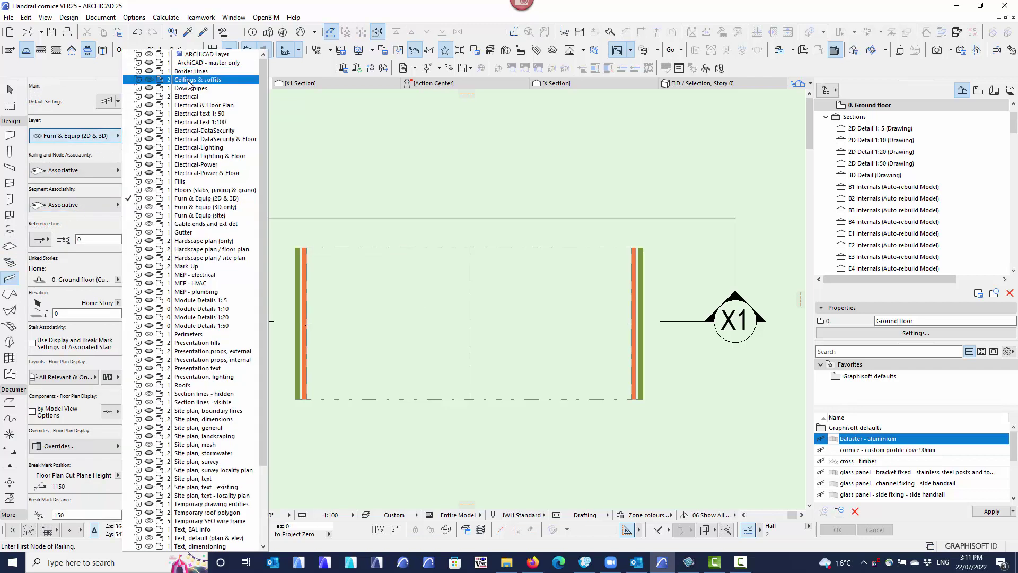
click(189, 79)
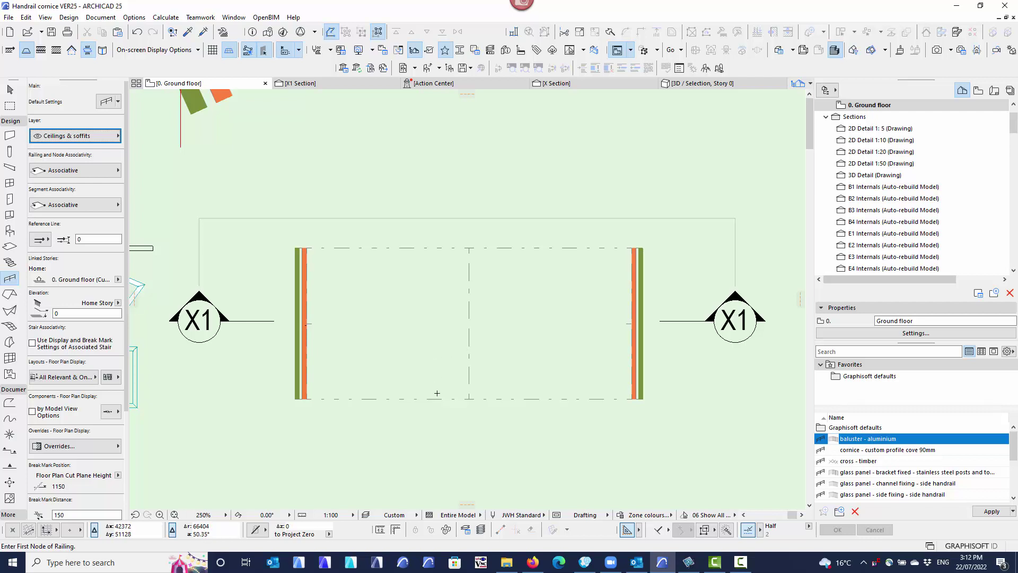
Trace the outline of the left-hand roof plane with the Magic Wand to place a cornice railing around it
key(space)
click(437, 401)
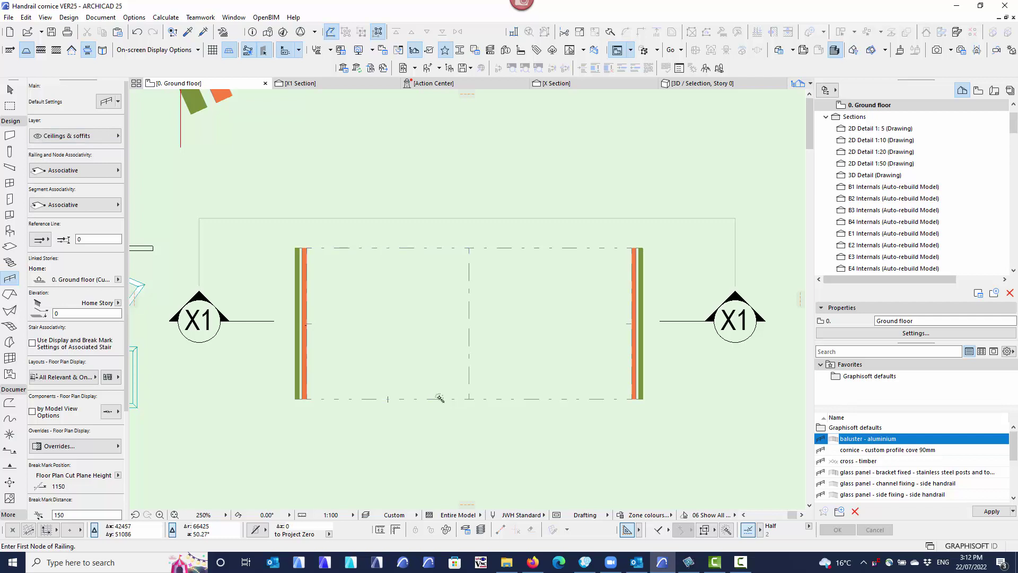
click(438, 400)
click(441, 400)
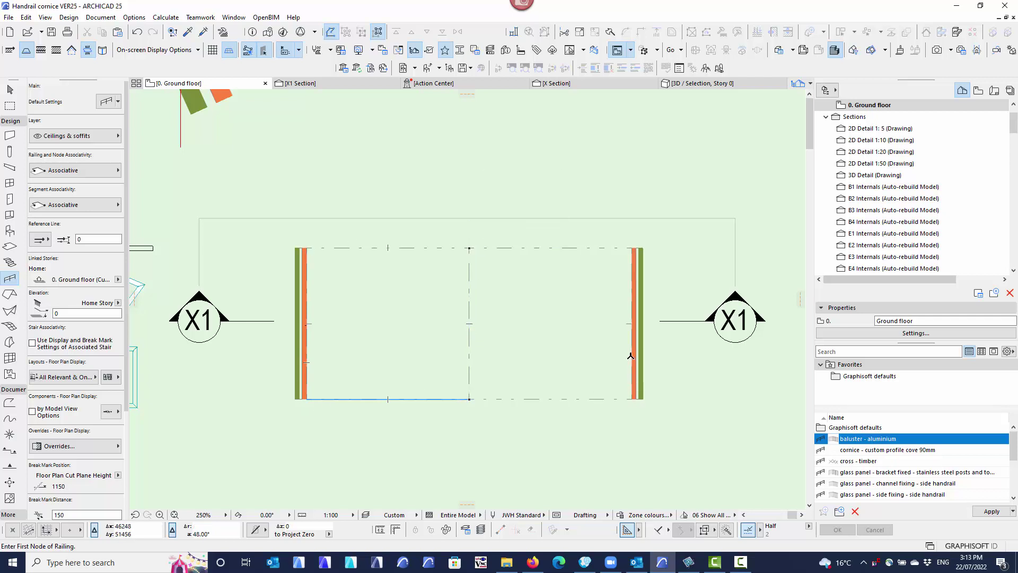
click(447, 404)
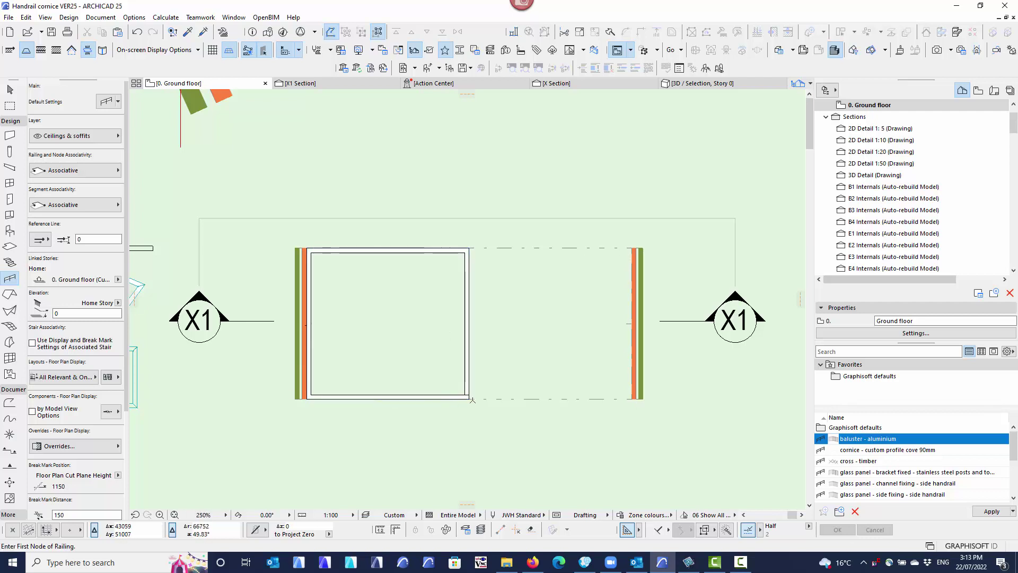
Insert a new node on the cornice railing's ridge edge and place it at the upper inner corner of the right-hand wall
scroll(472, 401, up, 5)
scroll(451, 390, down, 4)
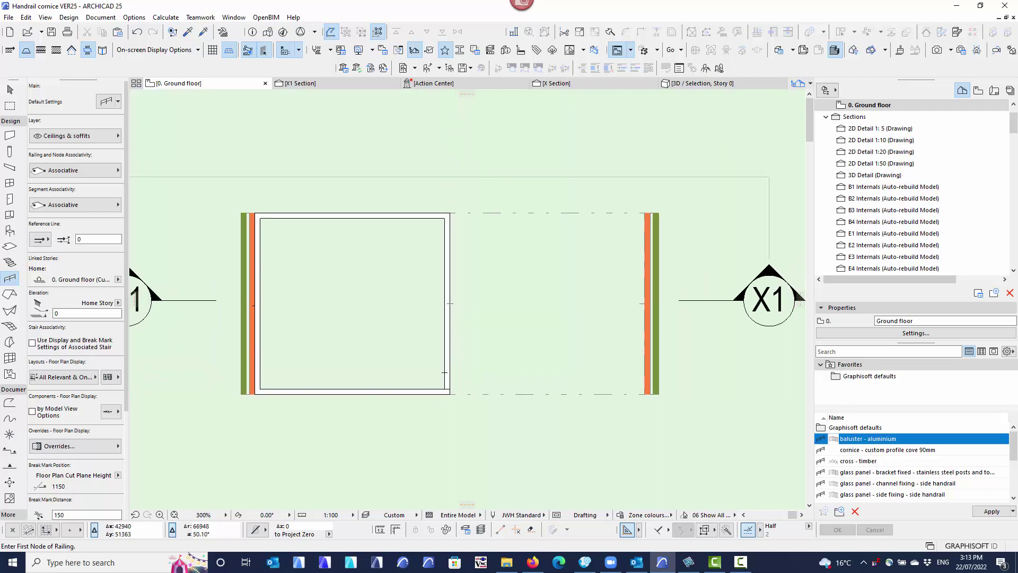
shift+click(448, 371)
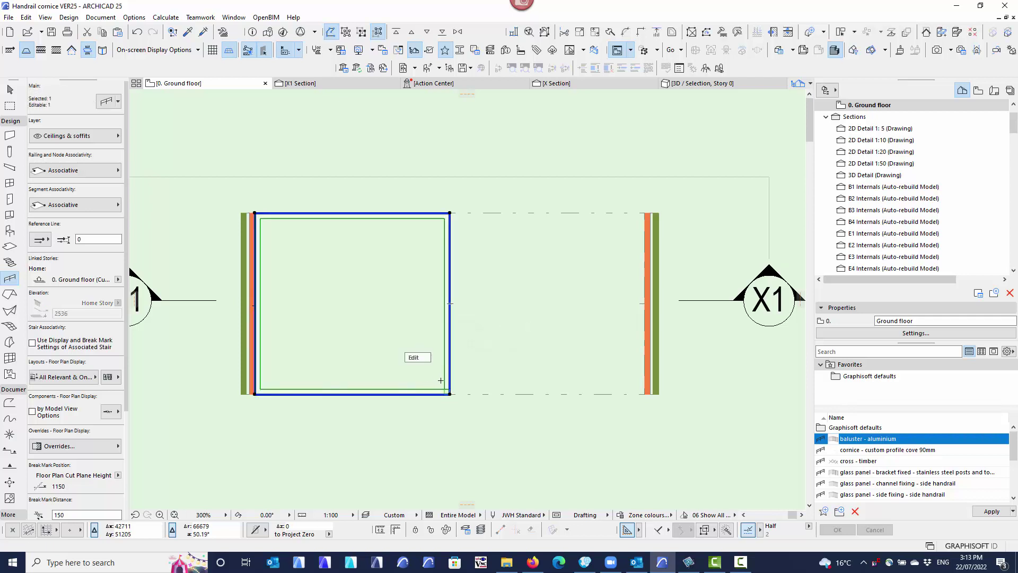
click(449, 259)
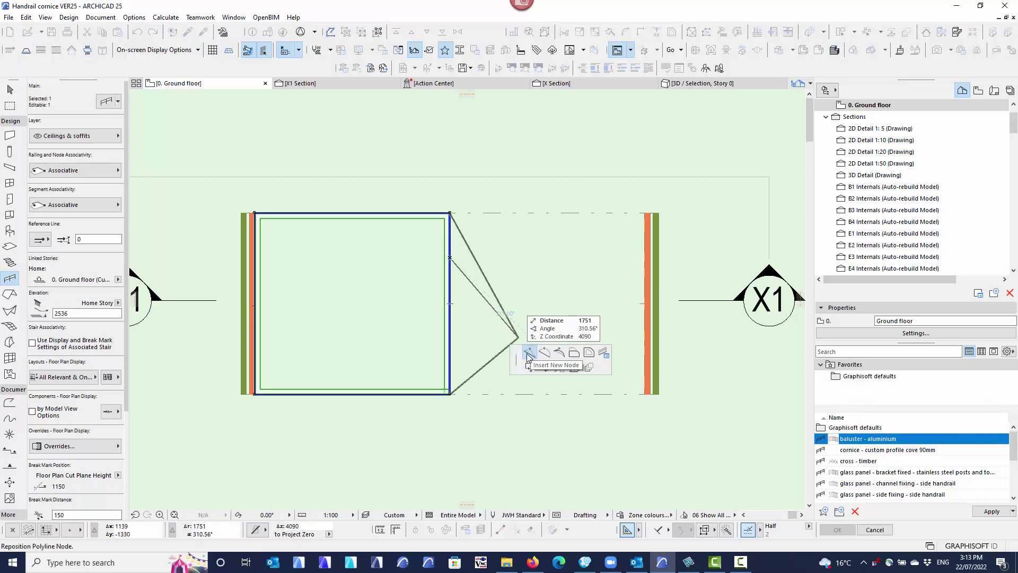
click(644, 213)
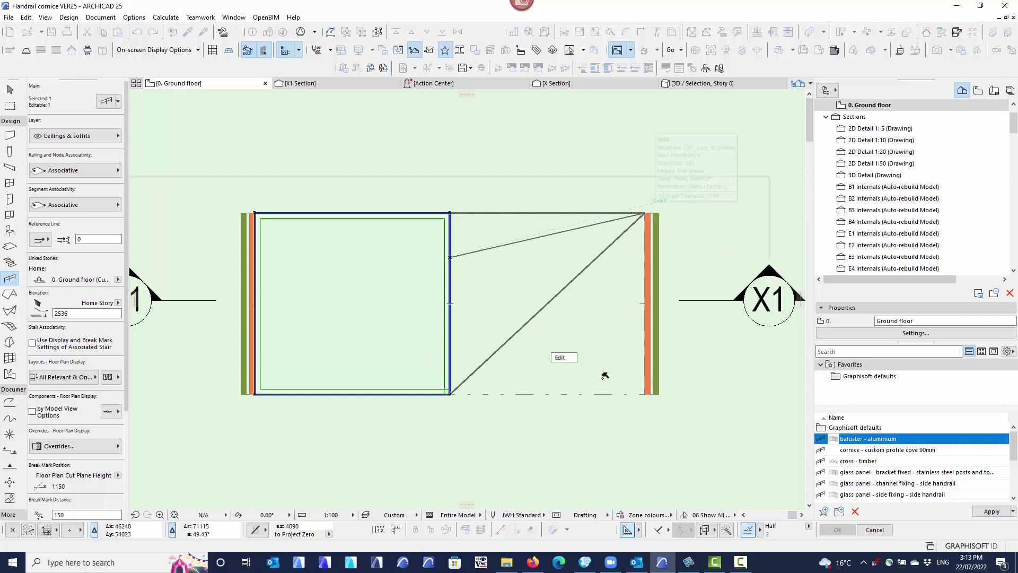
Insert another node on the railing's diagonal edge and place it at the lower inner corner of the right-hand wall
click(550, 302)
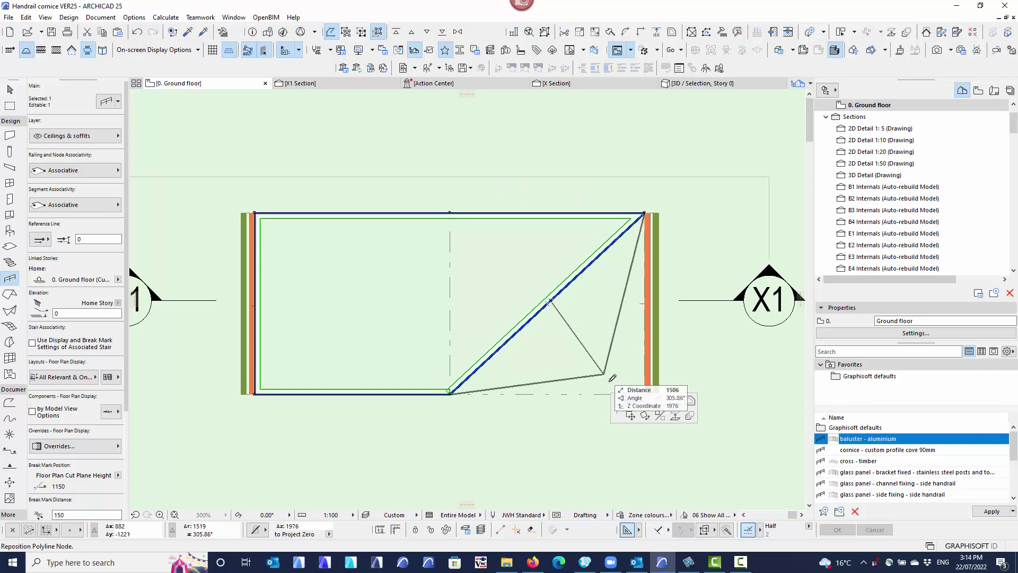
scroll(600, 332, down, 1)
middle_drag(599, 325, 579, 295)
scroll(578, 295, down, 1)
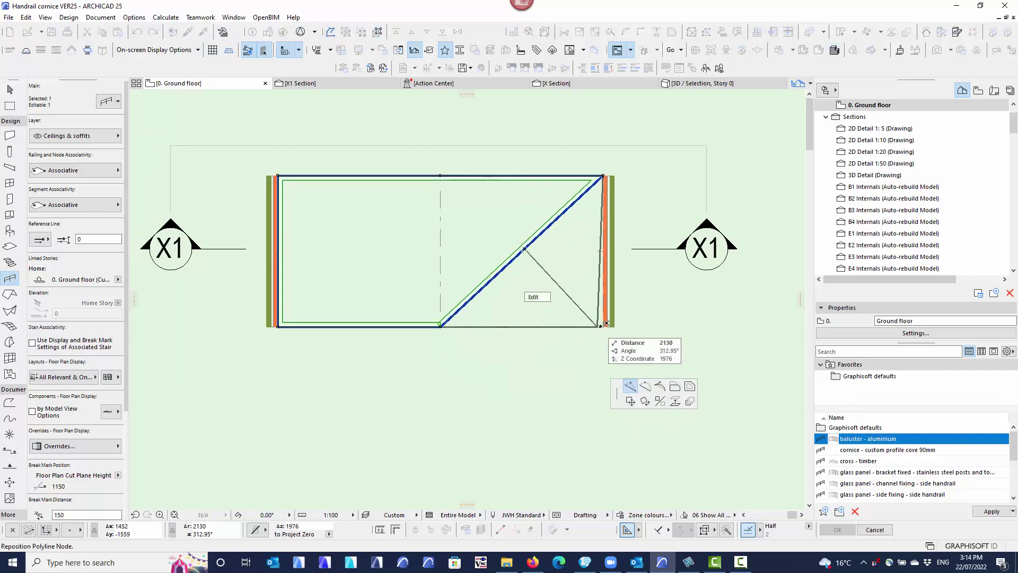
click(604, 325)
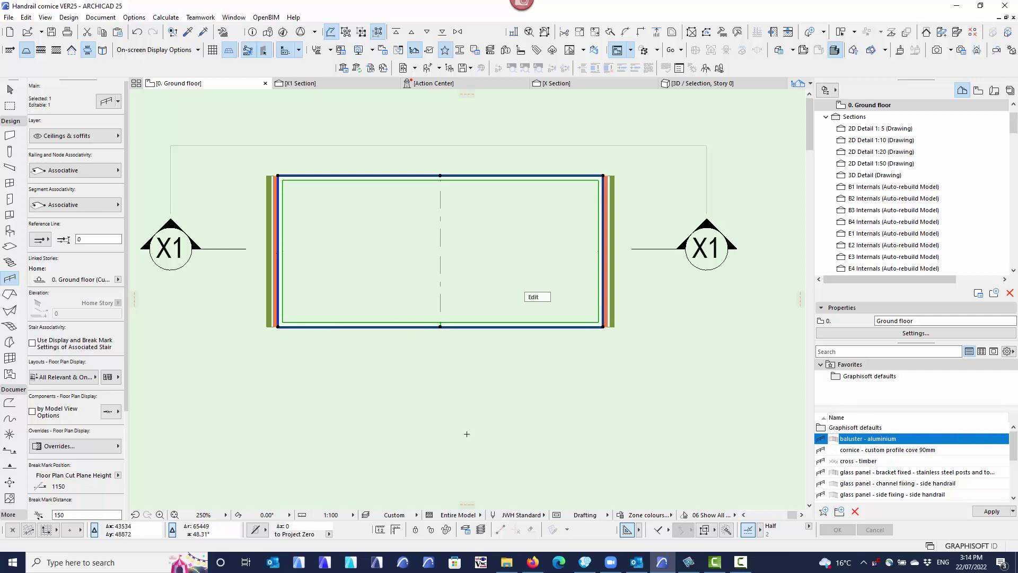
key(Escape)
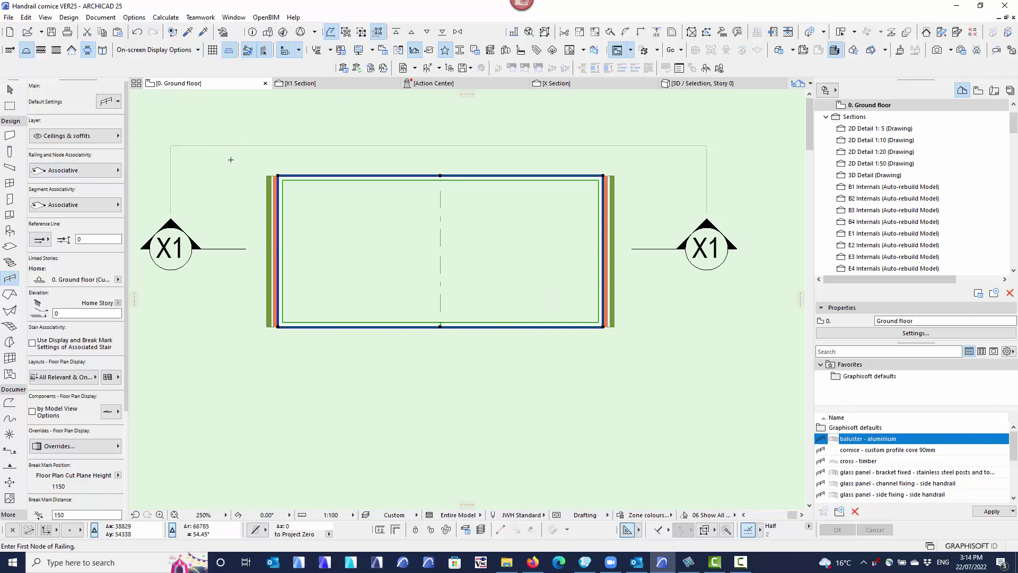
Select the walls, roof planes and cornice railing in plan and show only that selection in 3D
click(10, 90)
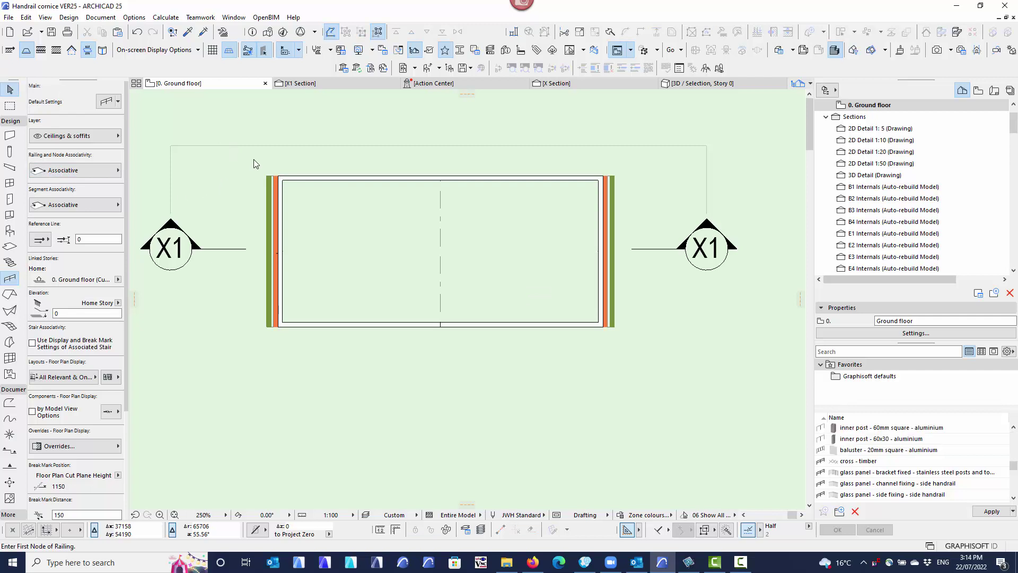
click(269, 177)
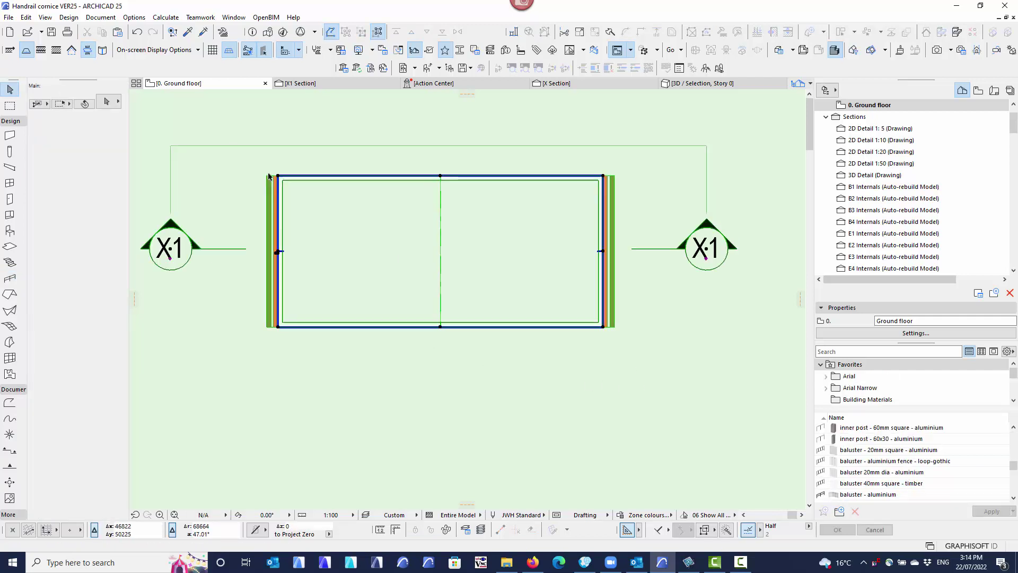
drag(254, 167, 619, 376)
right_click(638, 344)
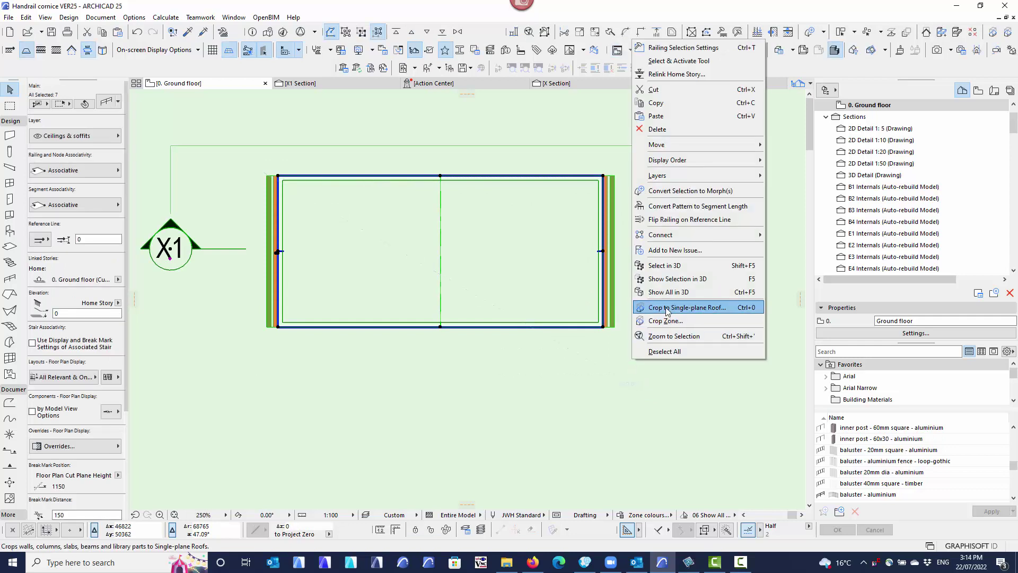
click(674, 278)
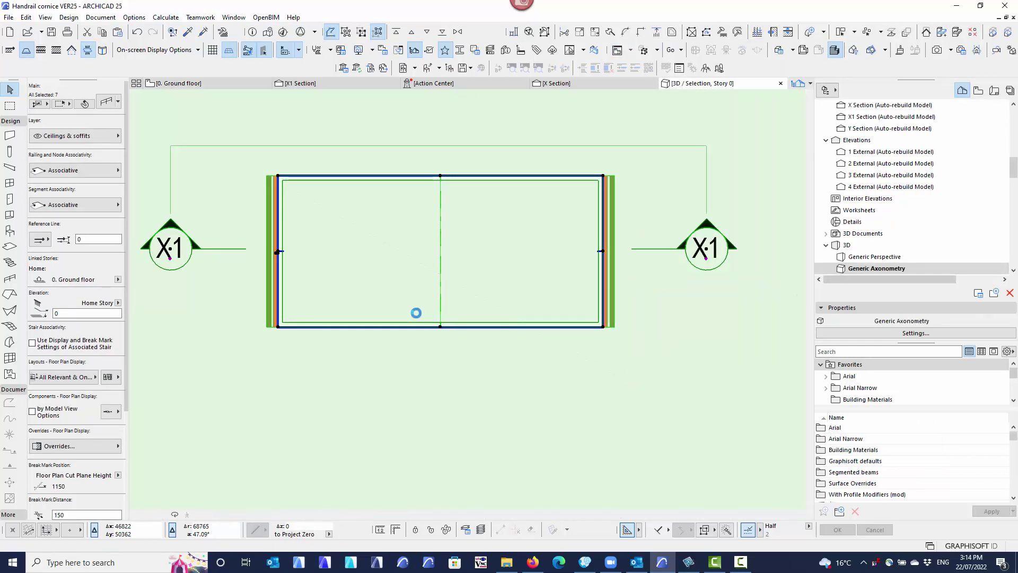
scroll(445, 332, down, 2)
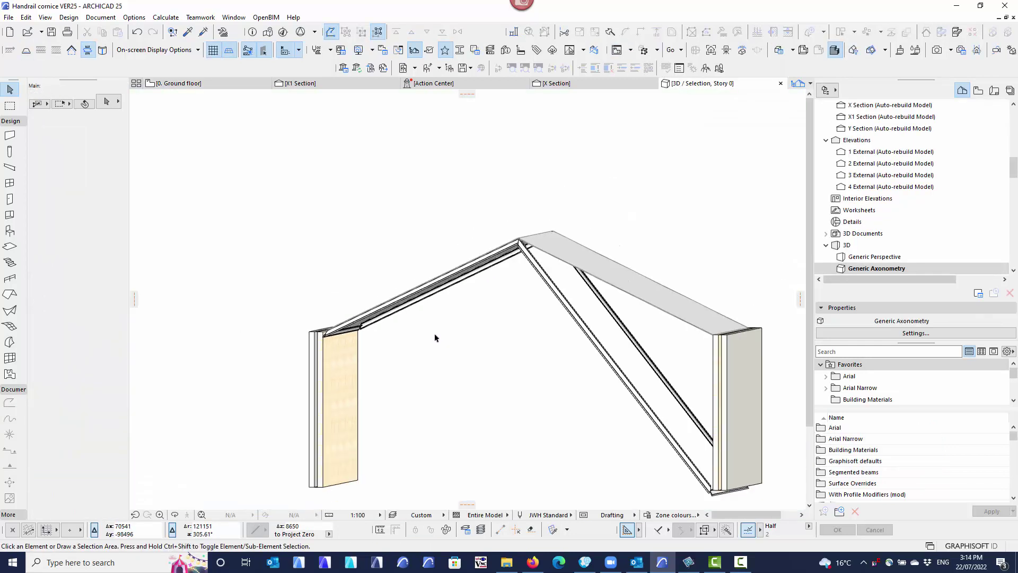
Stretch the railing's two low corner nodes in 3D vertically up to the corners where the right-hand roof plane meets the wall
mouse_move(460, 347)
shift+middle_down()
mouse_move(549, 371)
mouse_move(502, 350)
mouse_move(518, 379)
mouse_move(629, 390)
mouse_move(527, 347)
mouse_move(490, 270)
mouse_move(496, 234)
shift+middle_up()
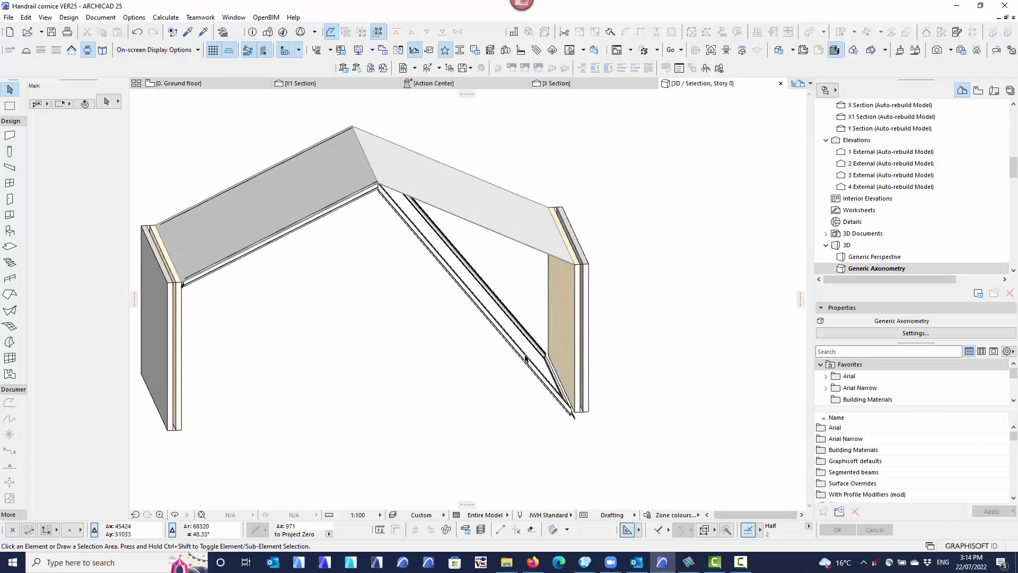
click(550, 383)
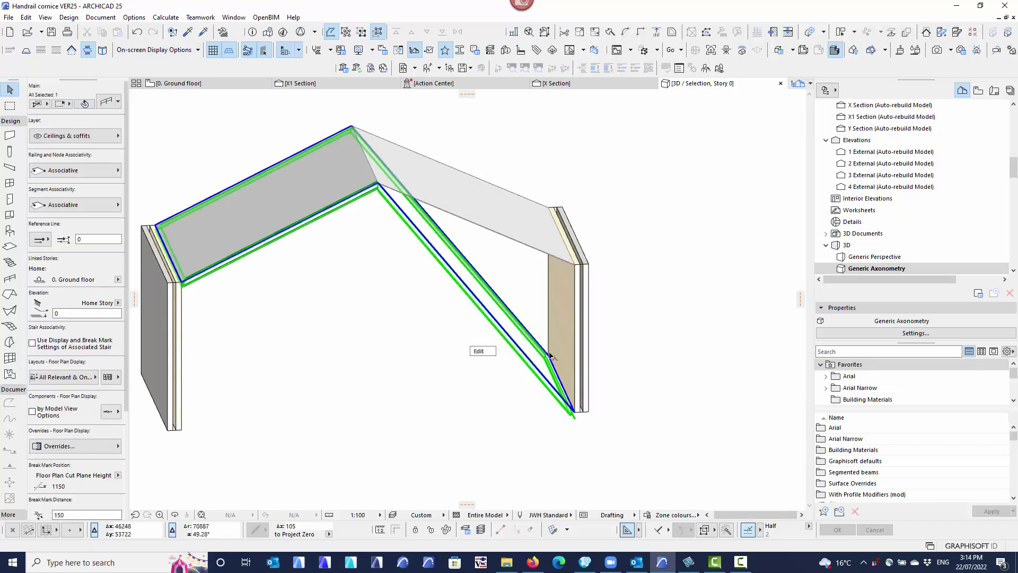
click(549, 356)
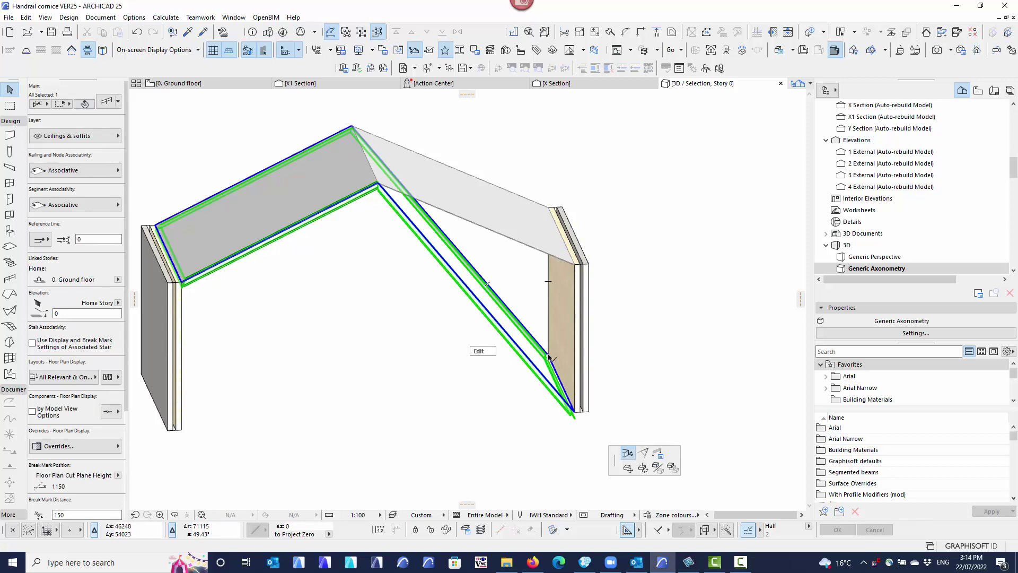
click(628, 444)
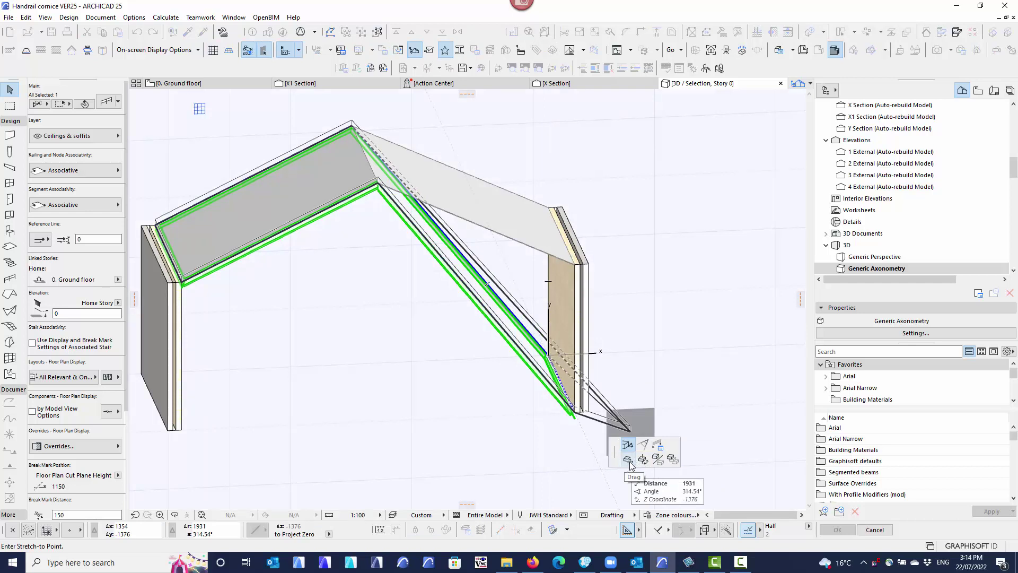
click(626, 444)
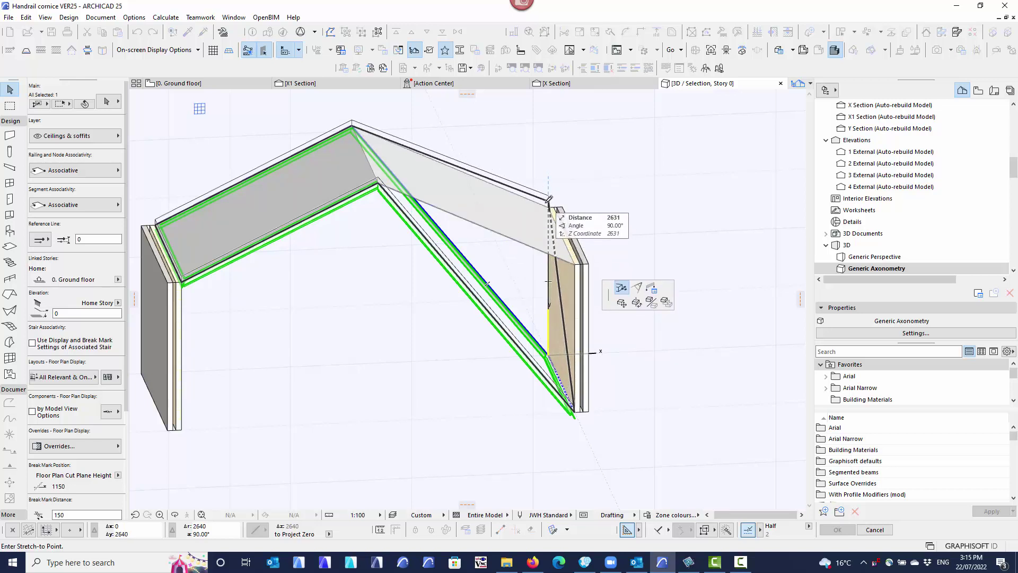
click(549, 201)
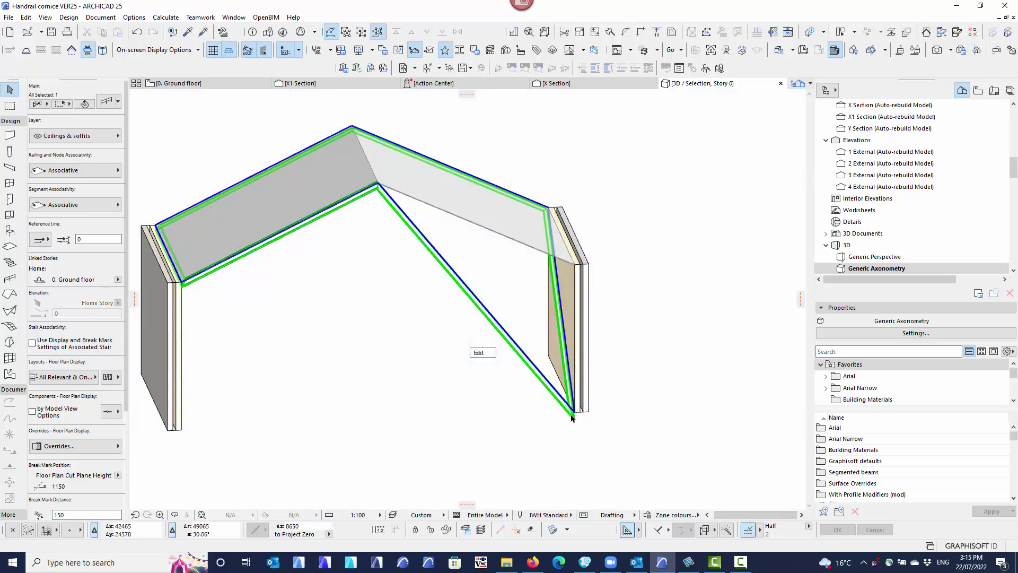
click(581, 323)
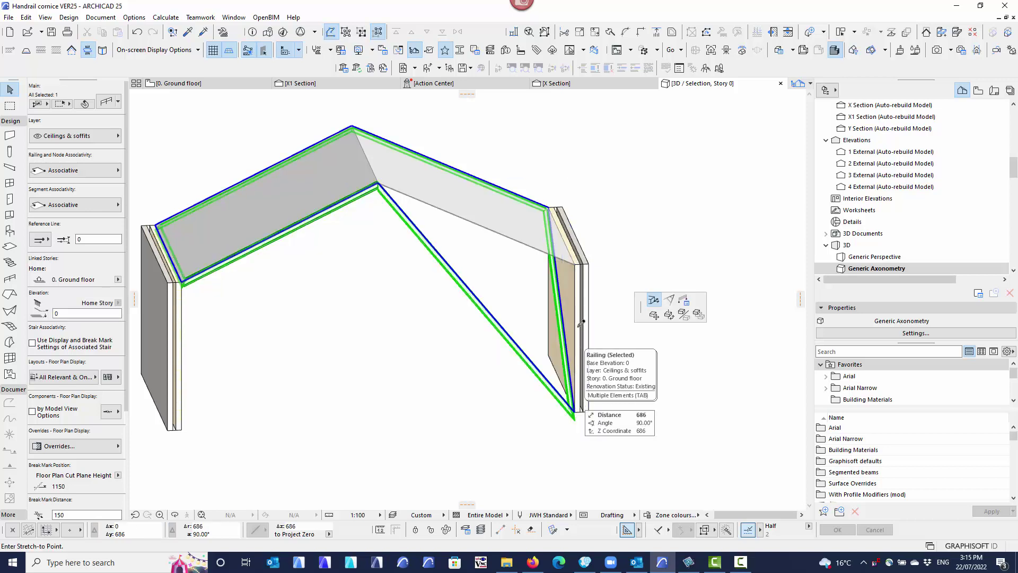
click(577, 262)
Examine the cornice railing's corner joints at both walls and its fit under the two roof planes in 3D
scroll(564, 268, up, 5)
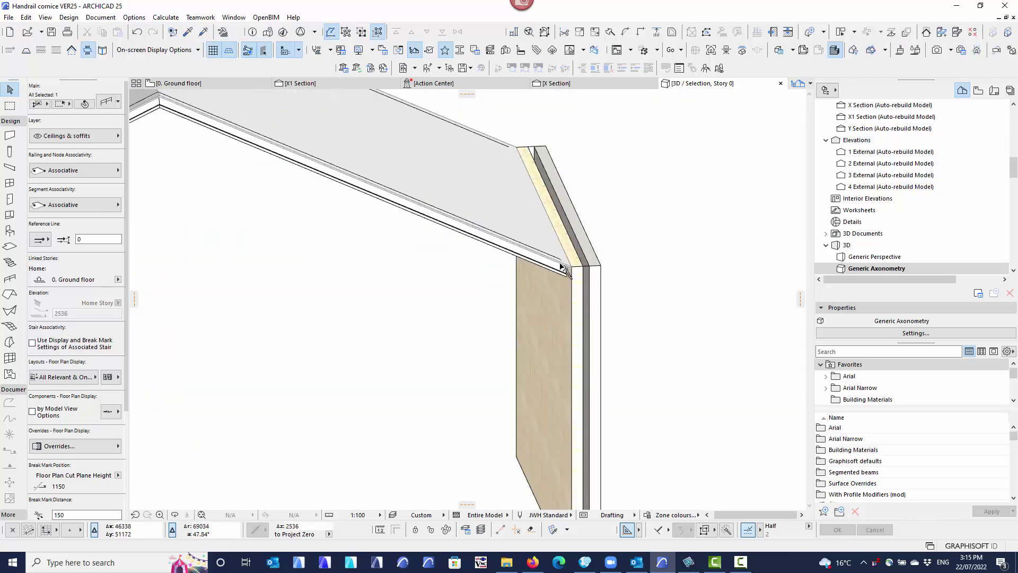
scroll(563, 267, up, 5)
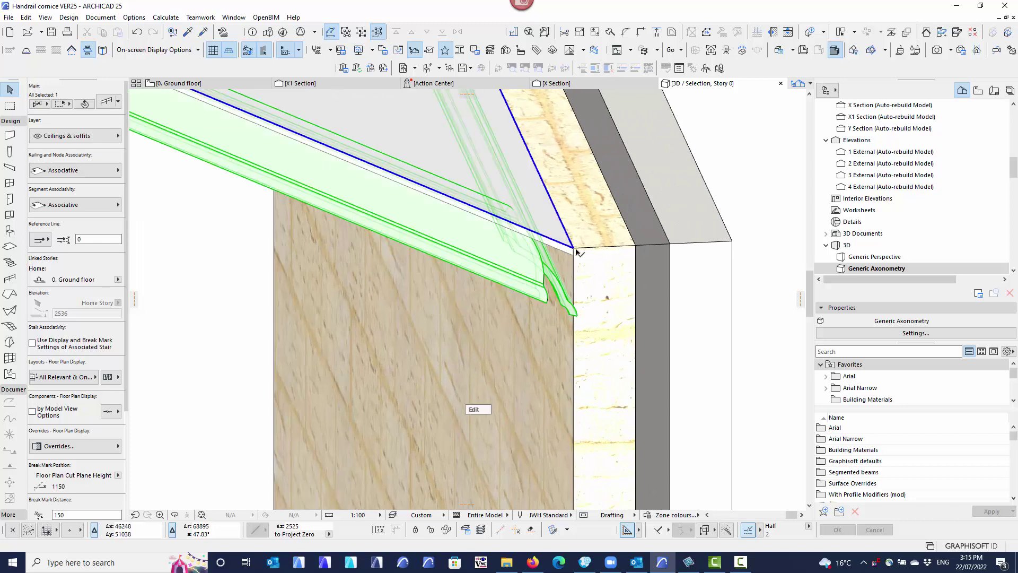
scroll(574, 251, down, 10)
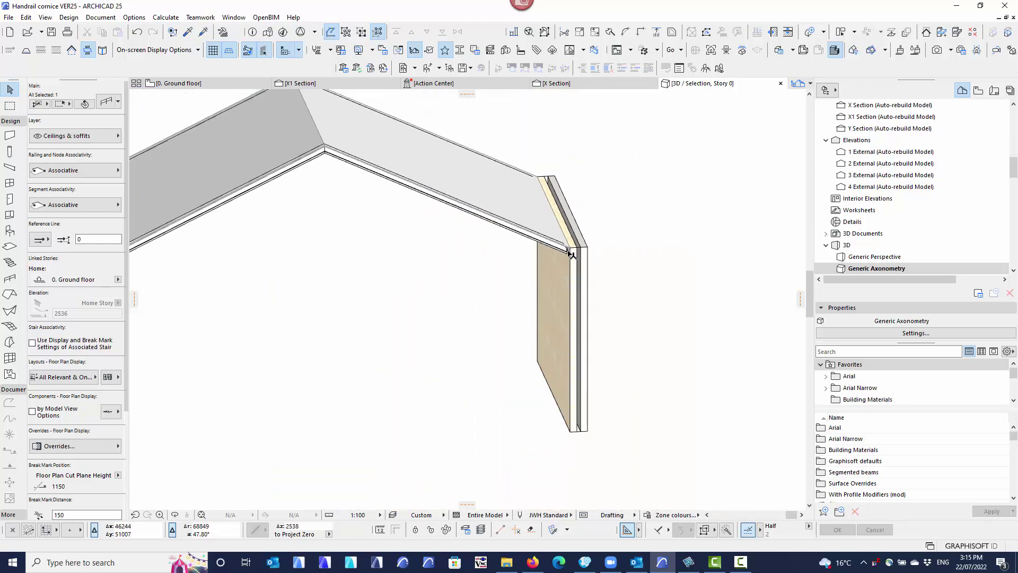
shift+middle_drag(375, 261, 439, 277)
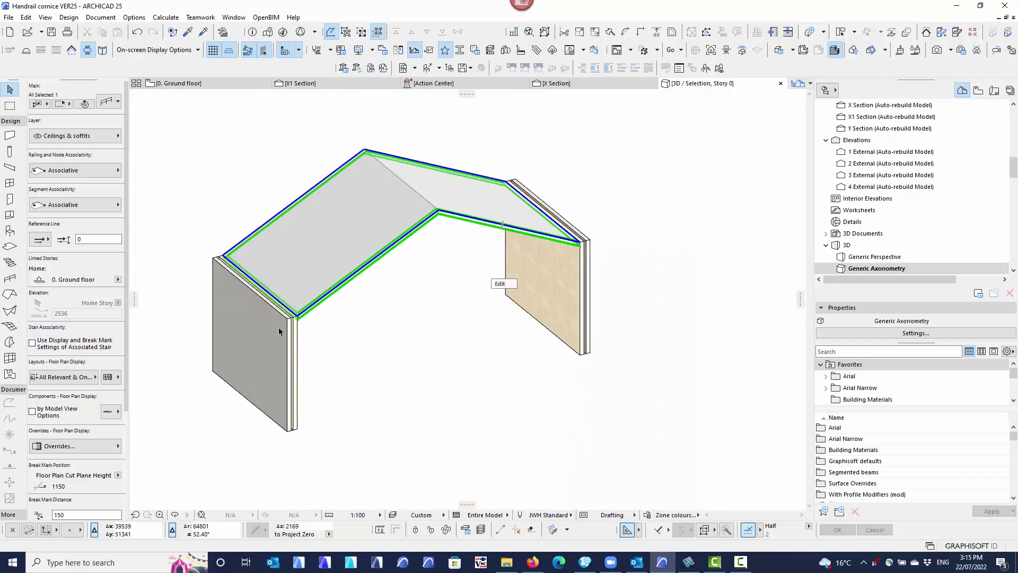
scroll(305, 318, up, 5)
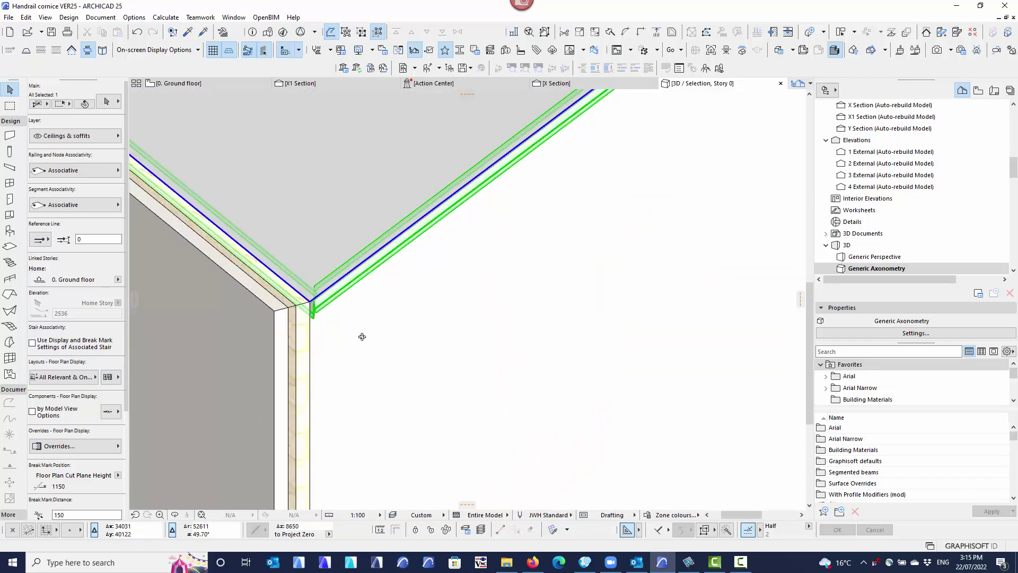
middle_drag(359, 337, 315, 314)
scroll(304, 313, down, 6)
shift+middle_drag(422, 349, 379, 399)
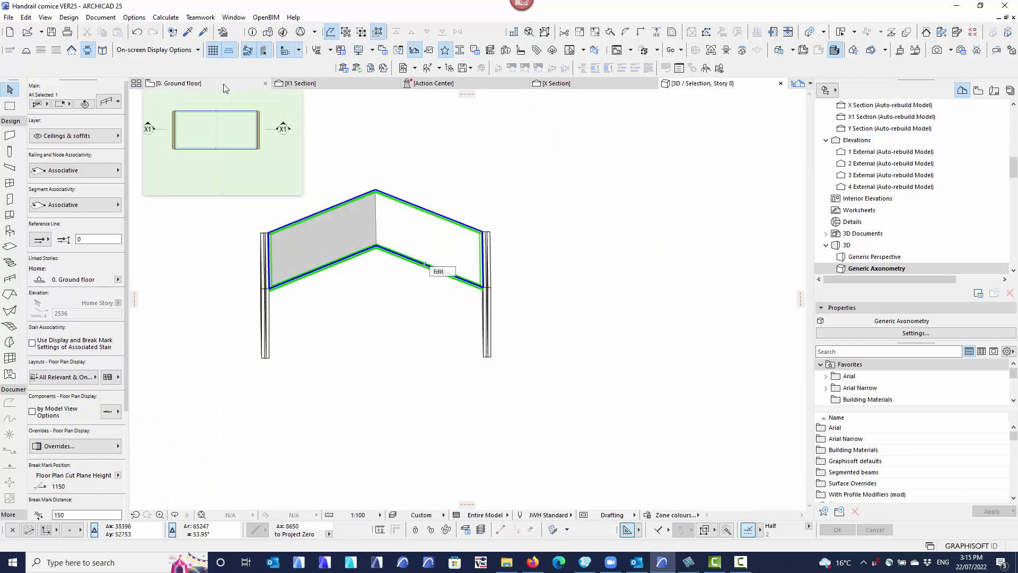
Return to the ground floor plan and undo the railing's 3D corner stretches and the nodes inserted in plan
click(223, 85)
key(ctrl+a)
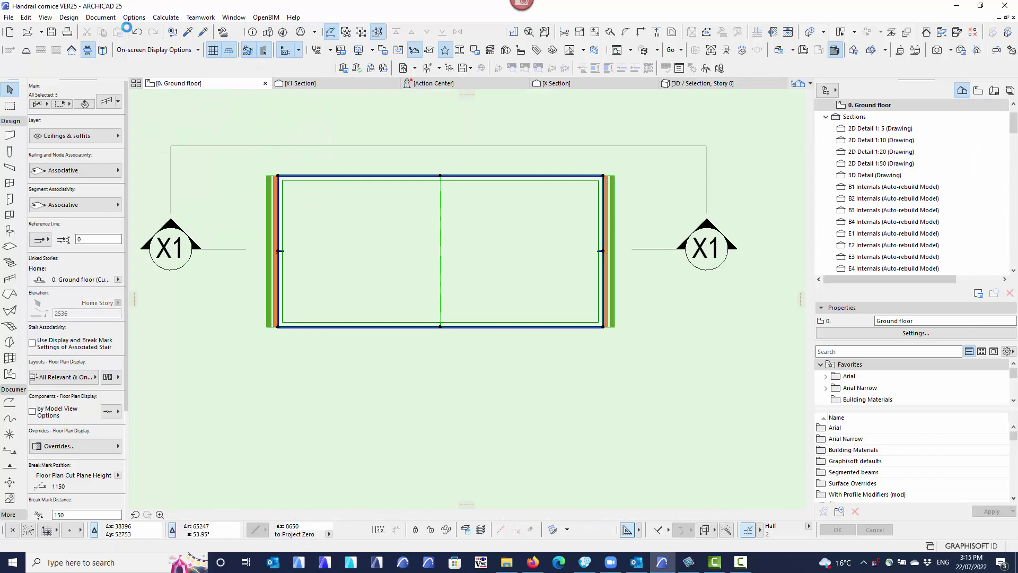
click(138, 33)
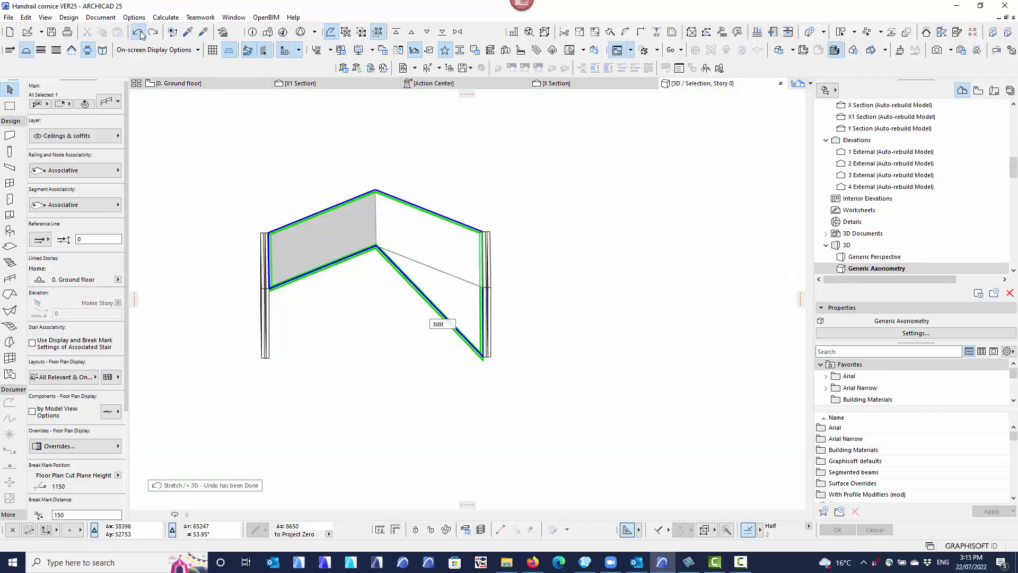
click(139, 33)
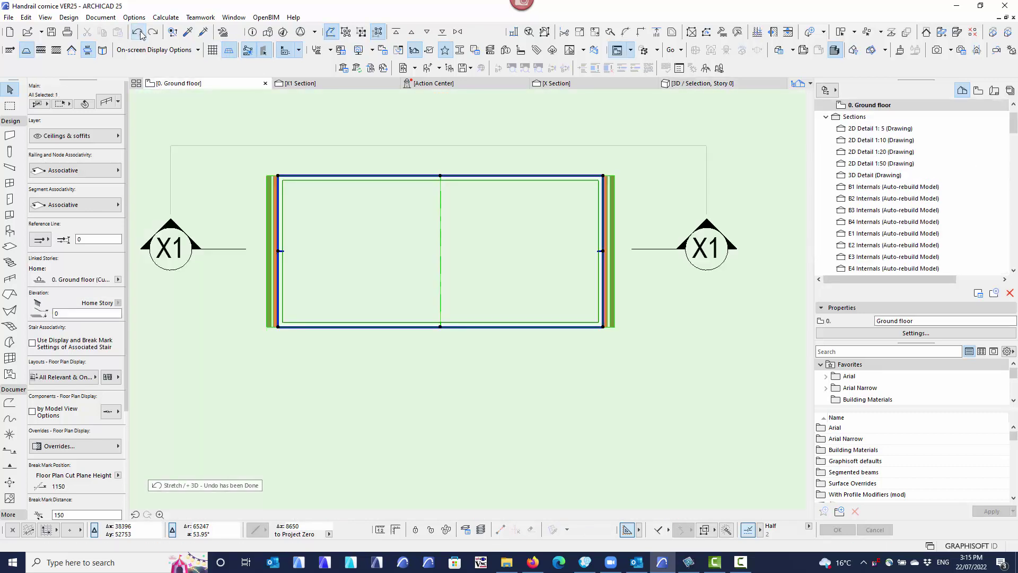
click(138, 33)
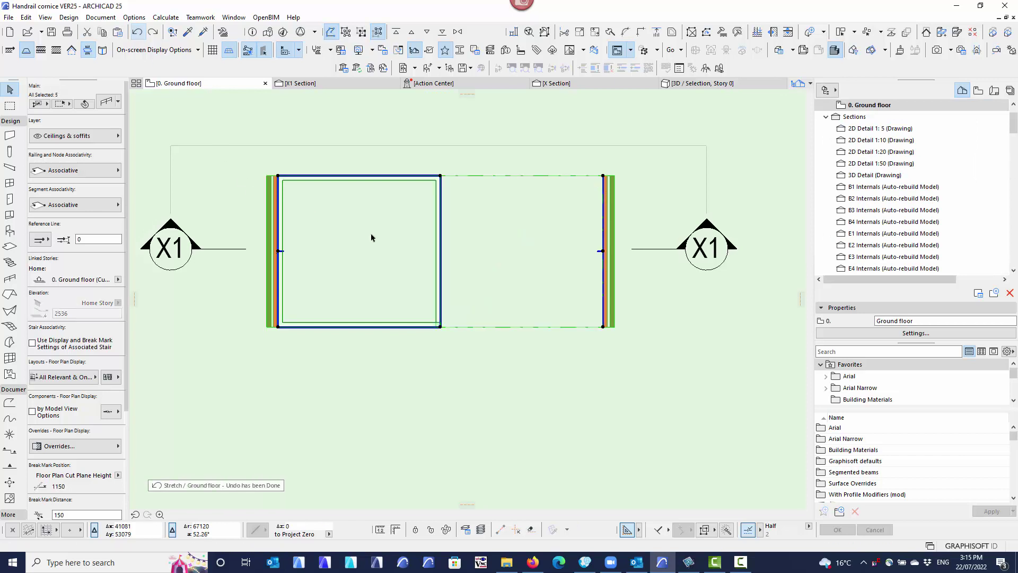
Insert a new node on the railing's ridge edge and snap it to the right-hand roof plane's upper outer corner
click(440, 212)
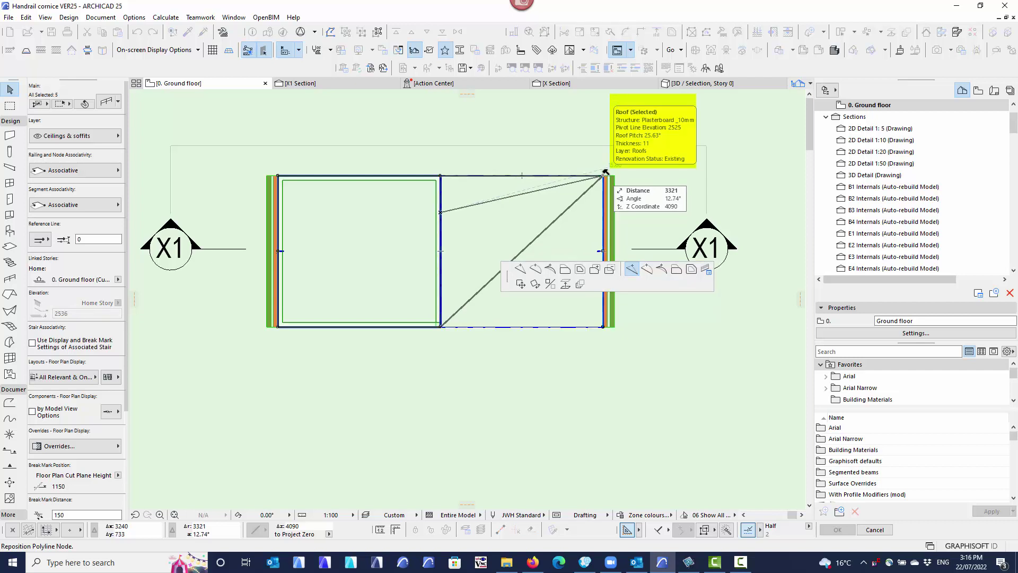
click(605, 174)
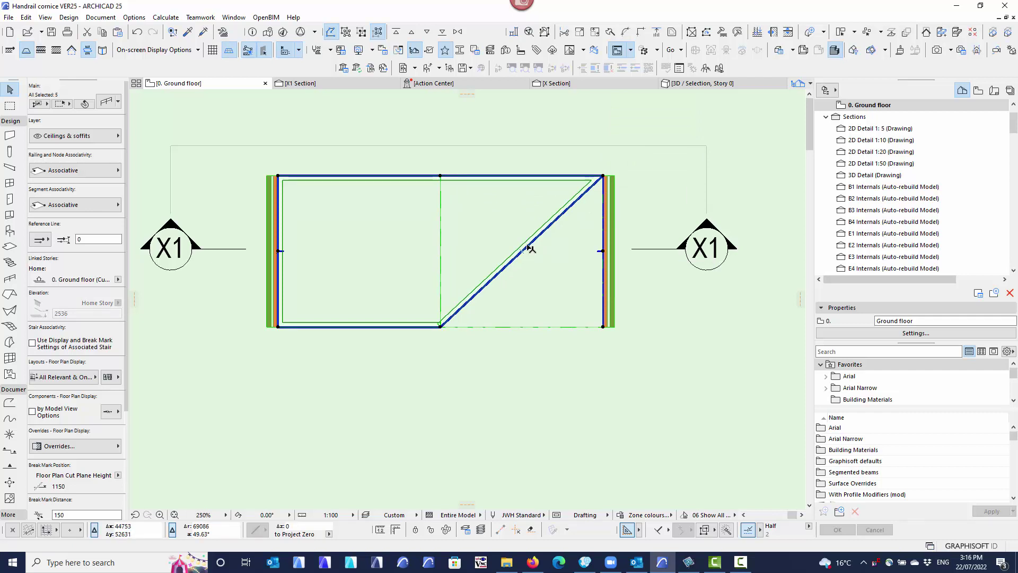
Add a node on the railing's diagonal edge, snap it to the right-hand roof plane's lower outer corner, and clear the selection
click(528, 248)
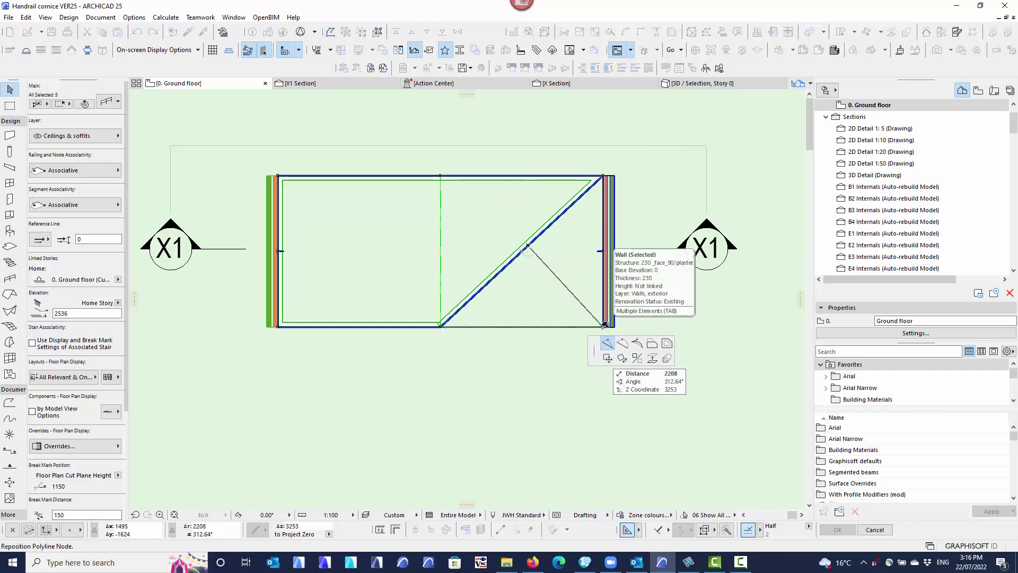
key(Tab)
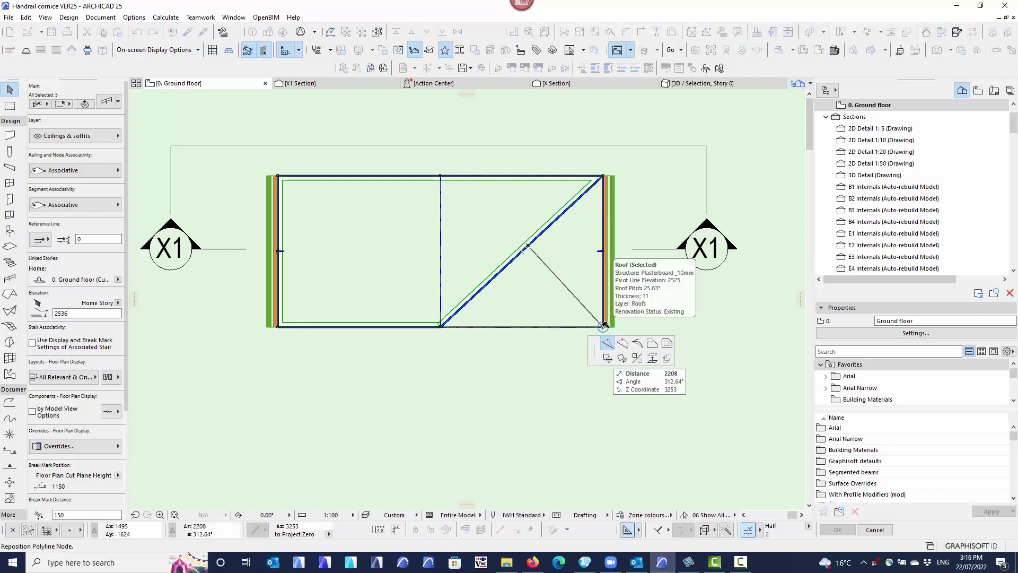
click(604, 325)
key(Escape)
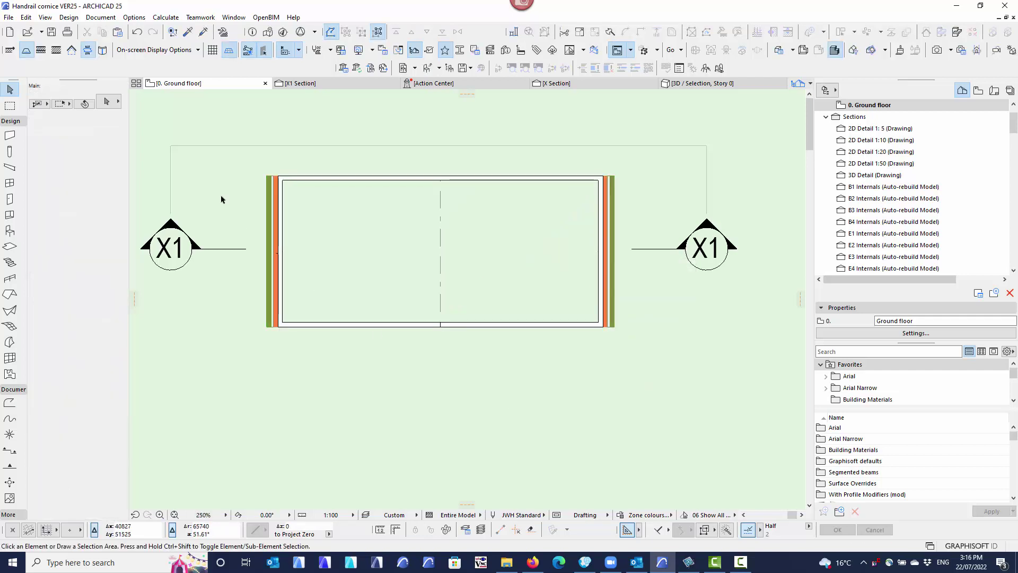
Select the walls, roof planes and cornice railing in plan and show only that selection in 3D
mouse_move(238, 165)
mouse_down()
mouse_move(603, 412)
mouse_move(624, 394)
mouse_up()
right_click(635, 394)
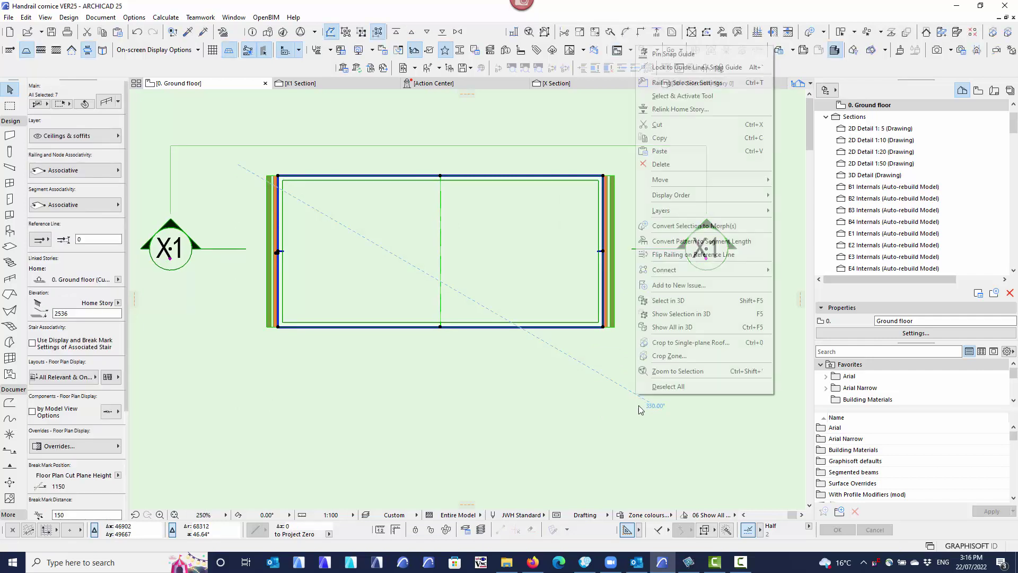
click(681, 313)
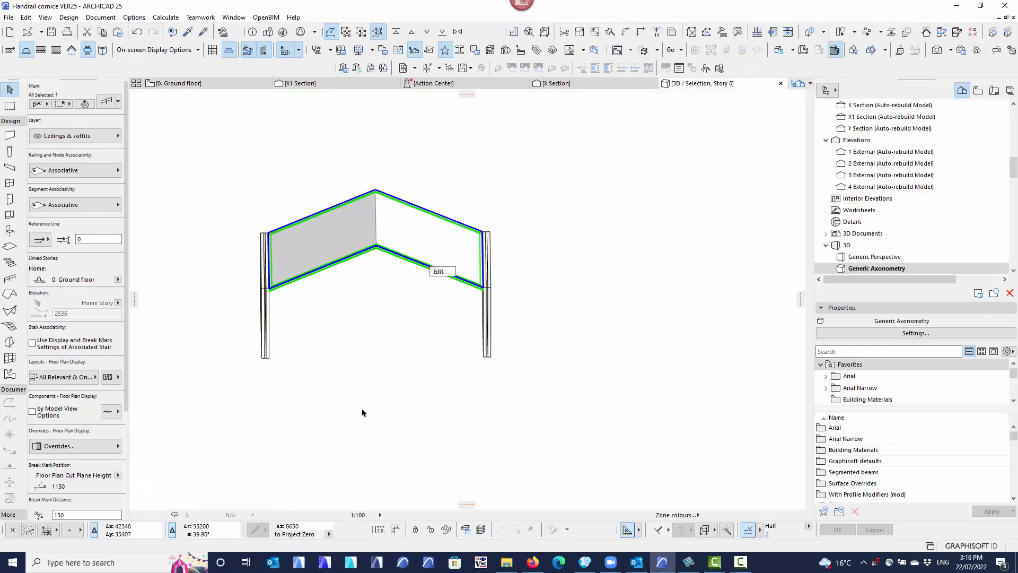
Examine the cornice railing in 3D, checking its corner joints at the wall and its fit under both roof planes
mouse_move(361, 412)
shift+middle_down()
mouse_move(423, 346)
mouse_move(332, 332)
mouse_move(278, 387)
mouse_move(414, 309)
mouse_move(414, 352)
mouse_move(504, 345)
shift+middle_up()
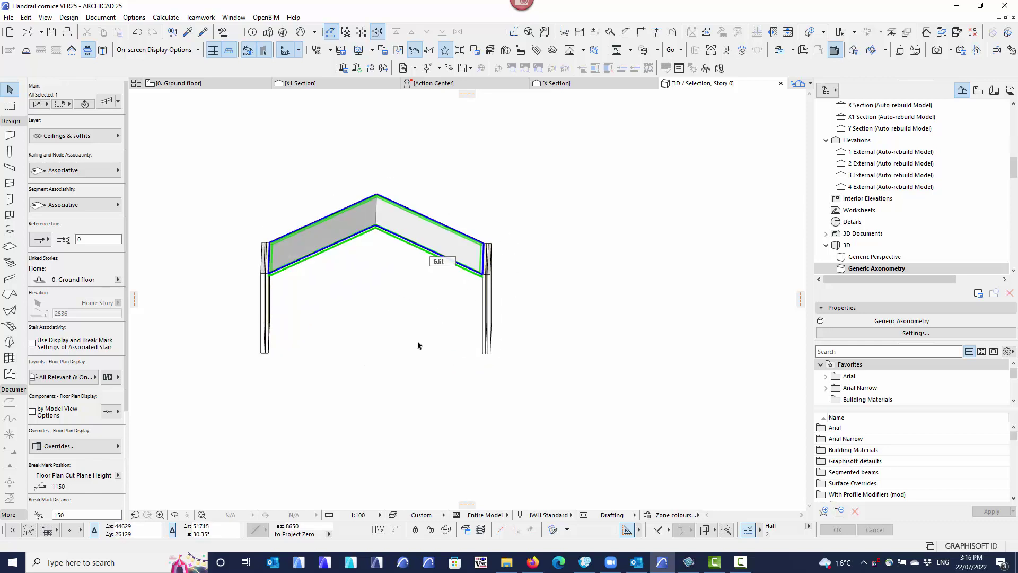
shift+middle_drag(321, 313, 342, 329)
scroll(368, 316, up, 3)
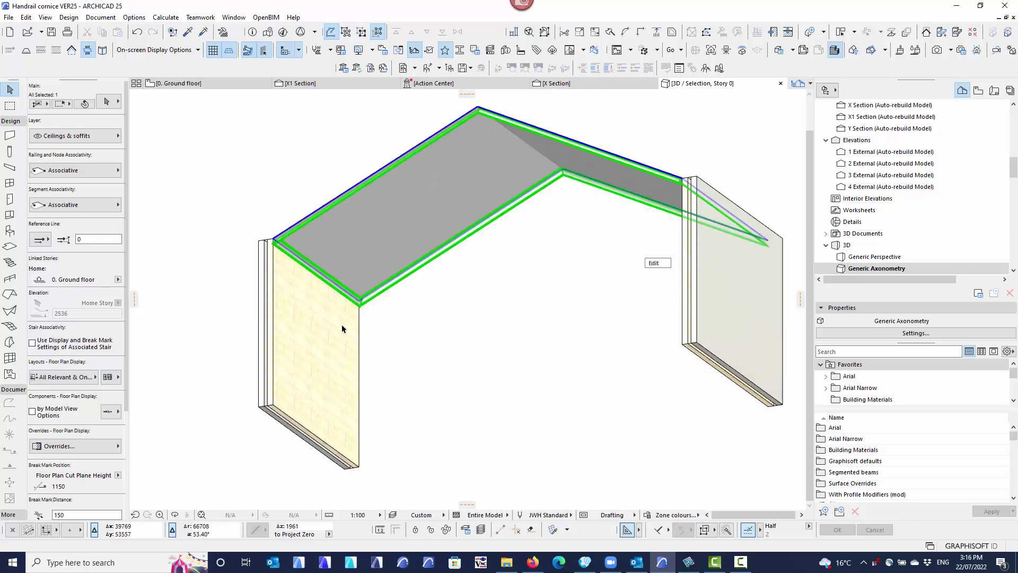
scroll(341, 327, up, 3)
scroll(336, 290, up, 3)
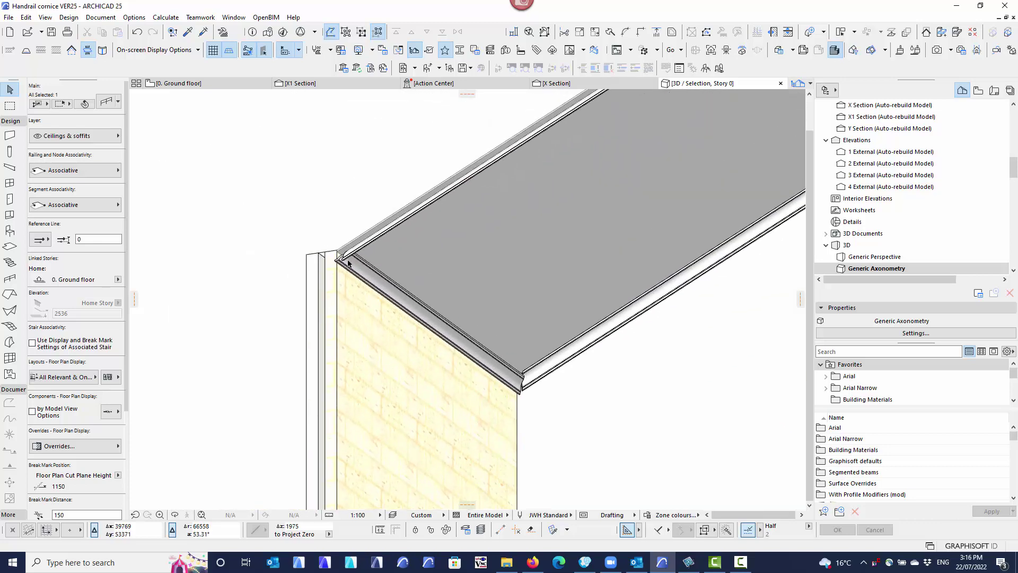
scroll(336, 286, up, 3)
shift+middle_drag(357, 305, 448, 347)
scroll(284, 194, up, 3)
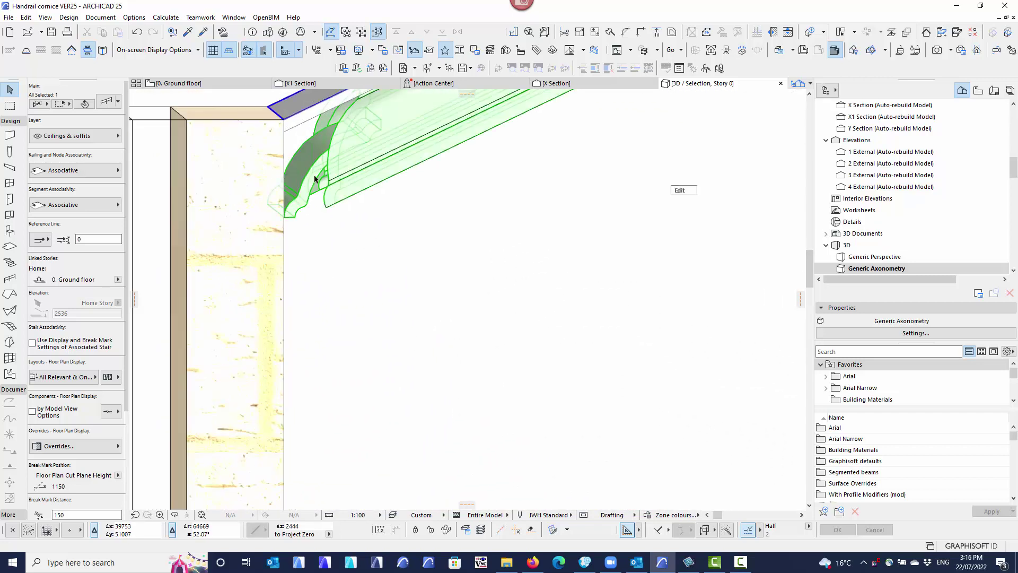
scroll(340, 268, down, 2)
scroll(340, 268, down, 3)
scroll(393, 268, up, 1)
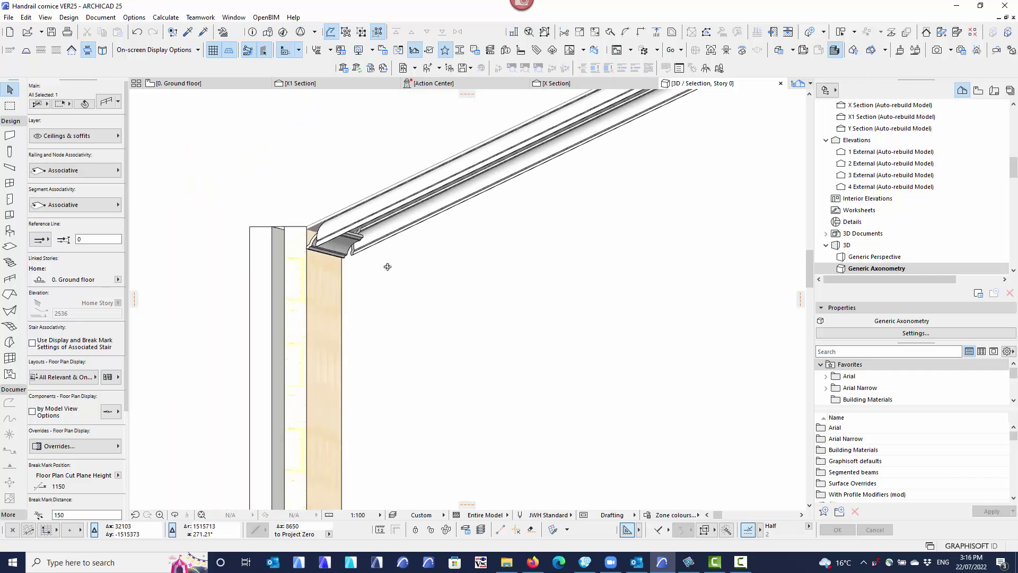
scroll(414, 307, down, 5)
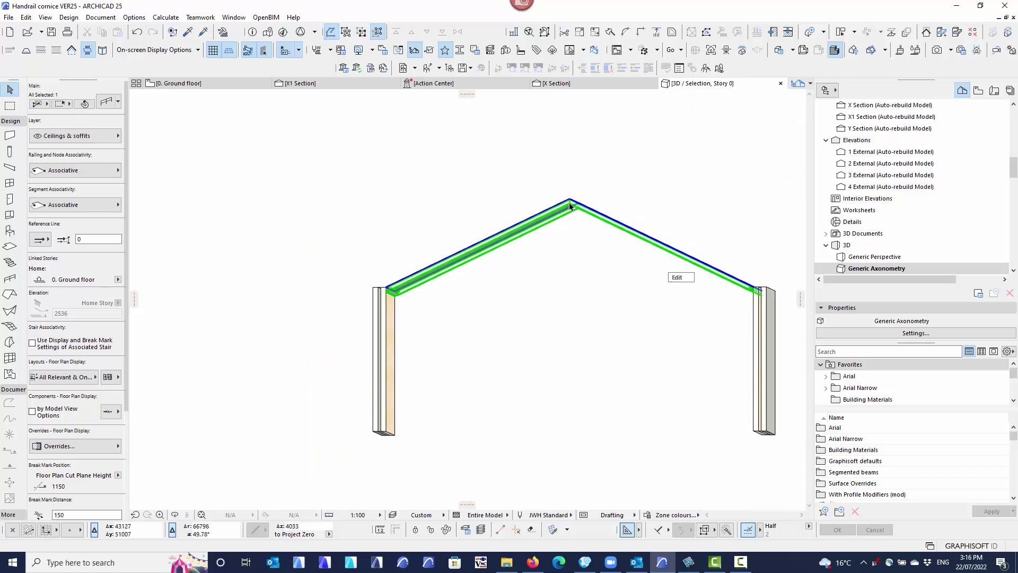
shift+middle_drag(403, 332, 297, 305)
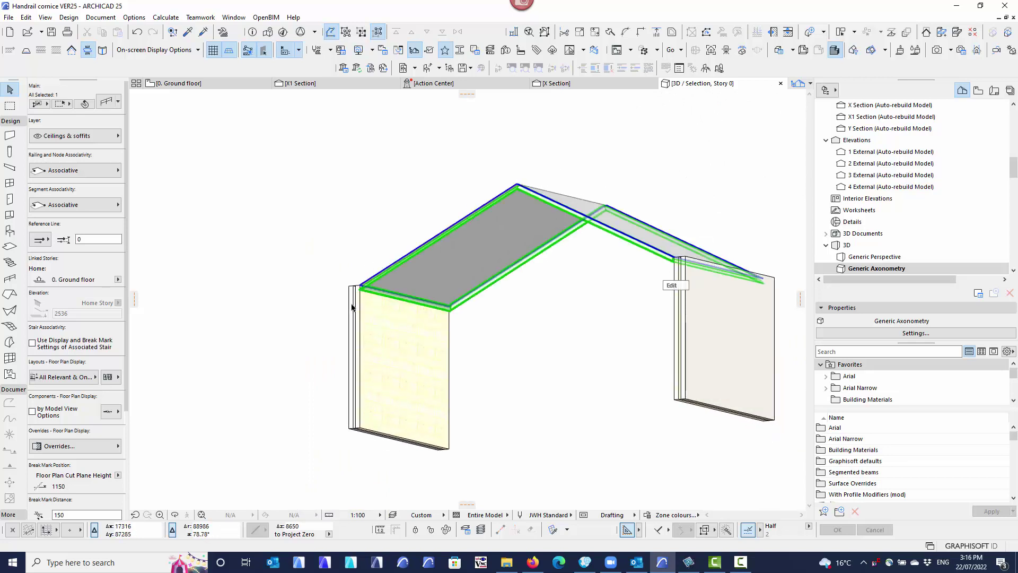
scroll(352, 306, up, 5)
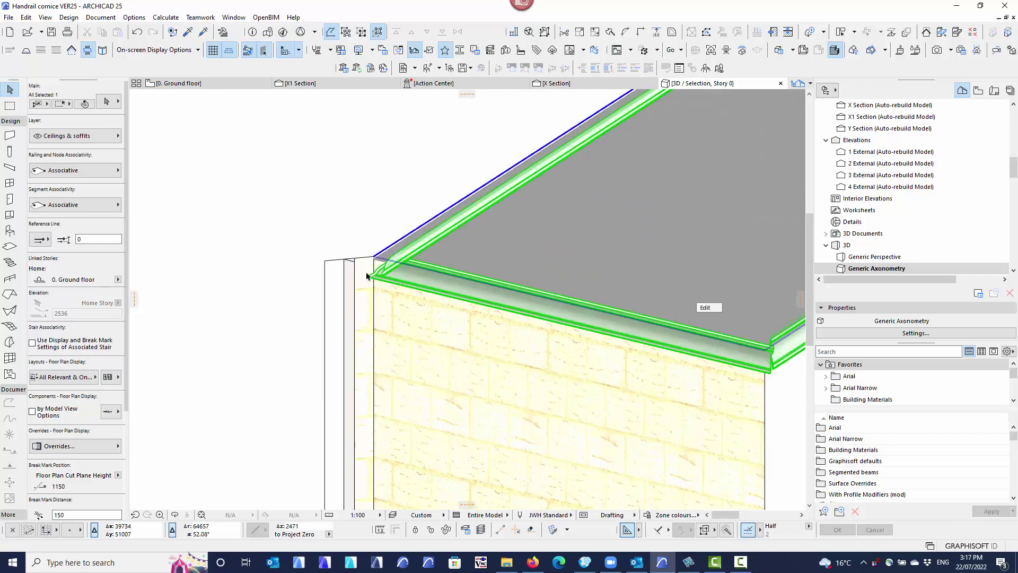
scroll(367, 276, down, 5)
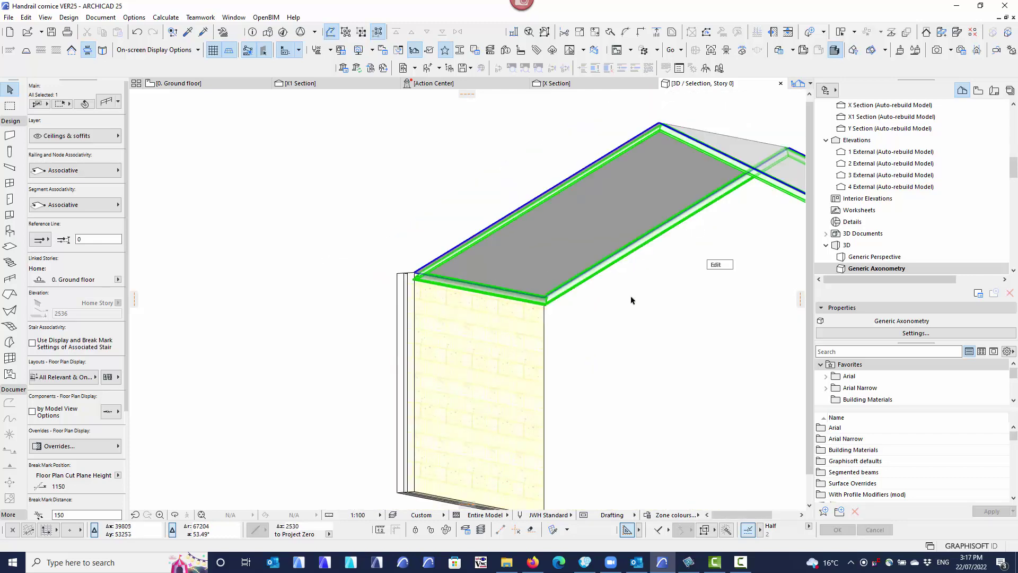
middle_drag(639, 290, 531, 272)
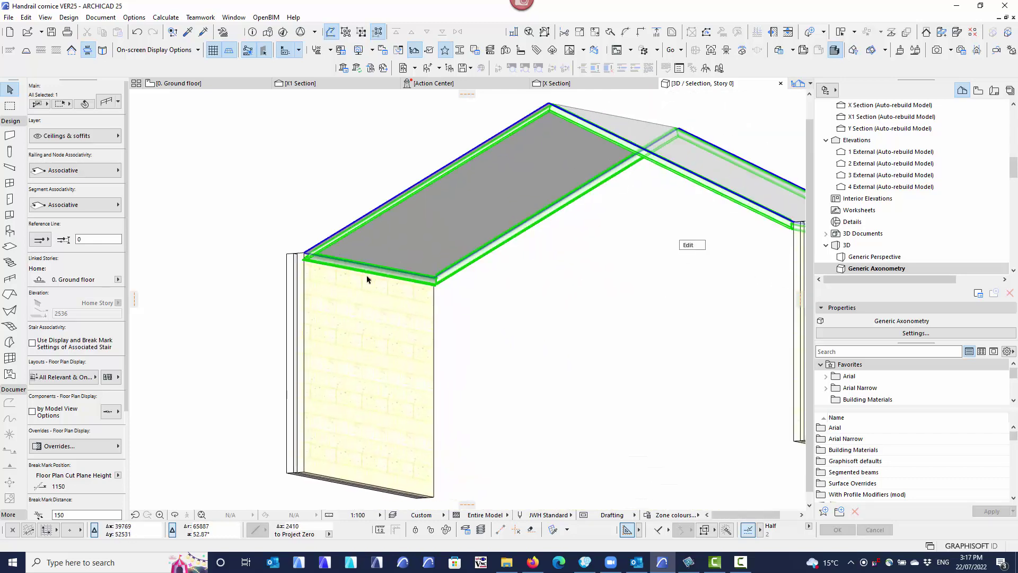
Enter the railing's edit mode and select the horizontal cornice rail along the left-hand wall
click(695, 246)
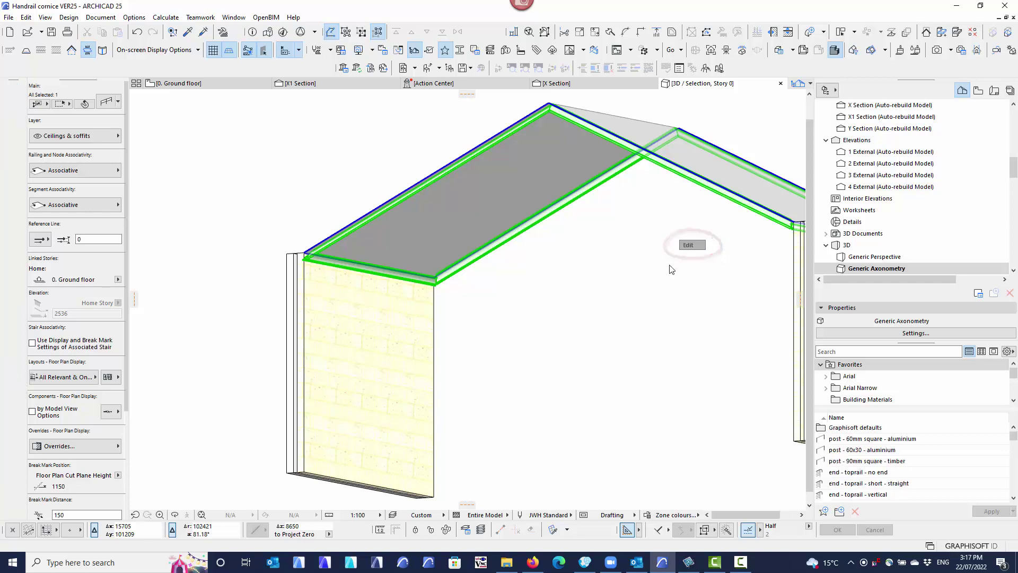
click(413, 278)
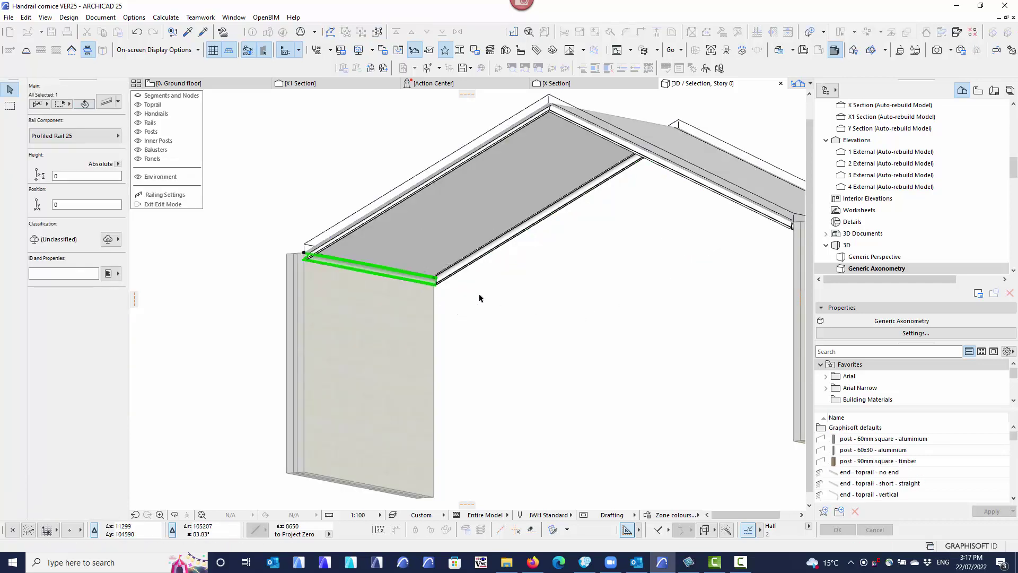
shift+middle_drag(480, 295, 736, 314)
shift+middle_drag(597, 295, 570, 250)
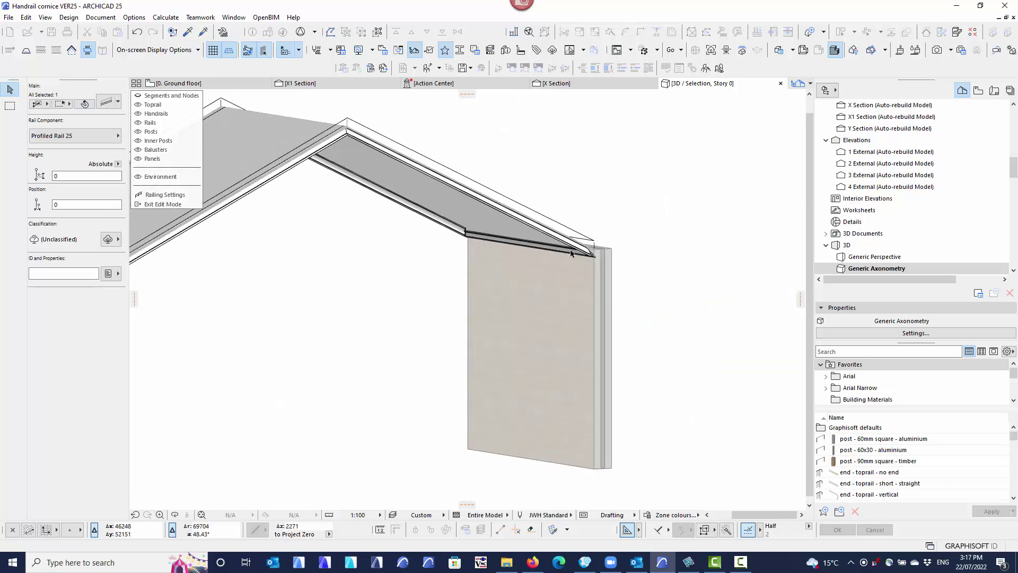
scroll(409, 330, down, 5)
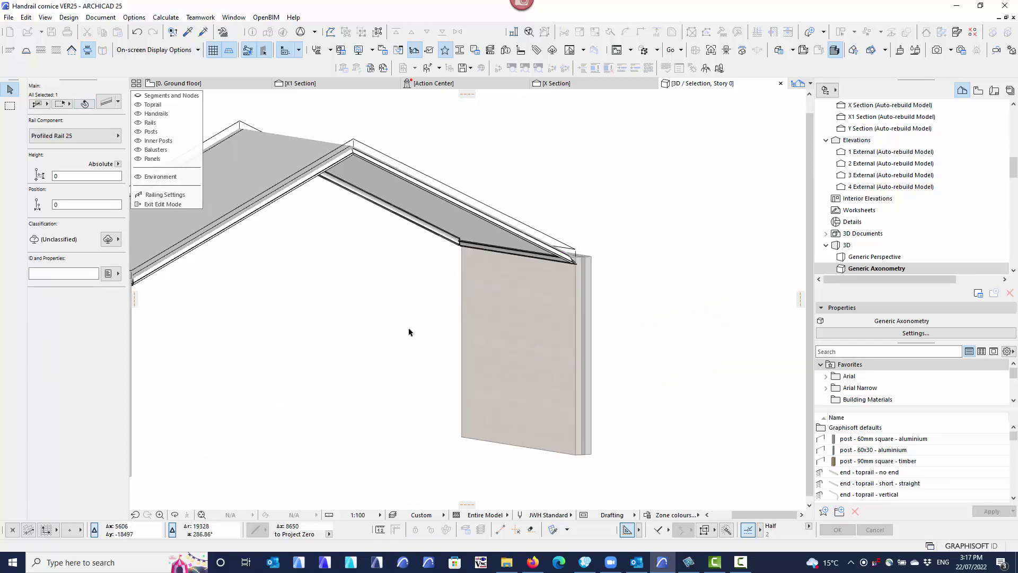
shift+middle_drag(365, 331, 250, 332)
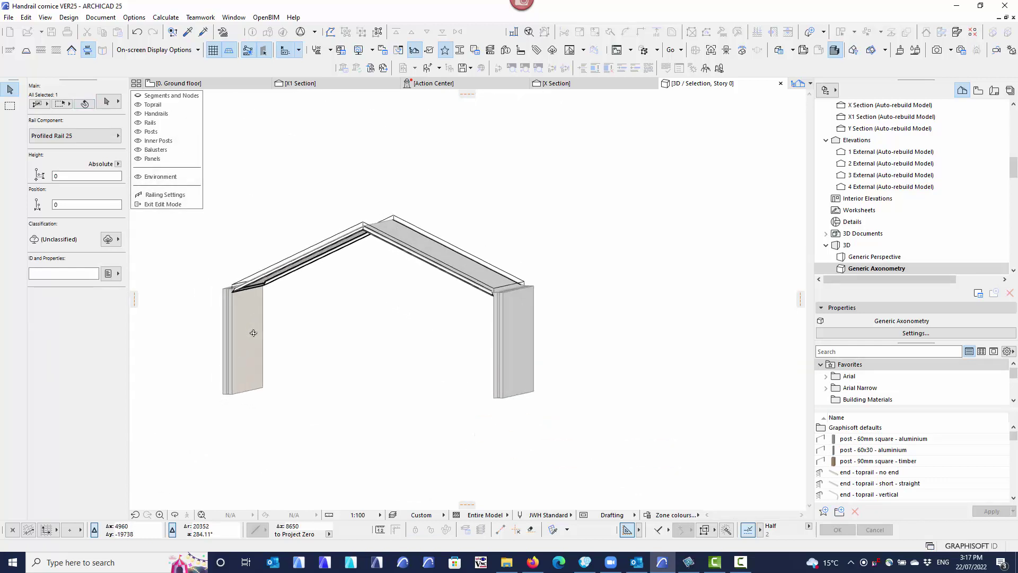
scroll(273, 311, up, 1)
scroll(272, 311, up, 4)
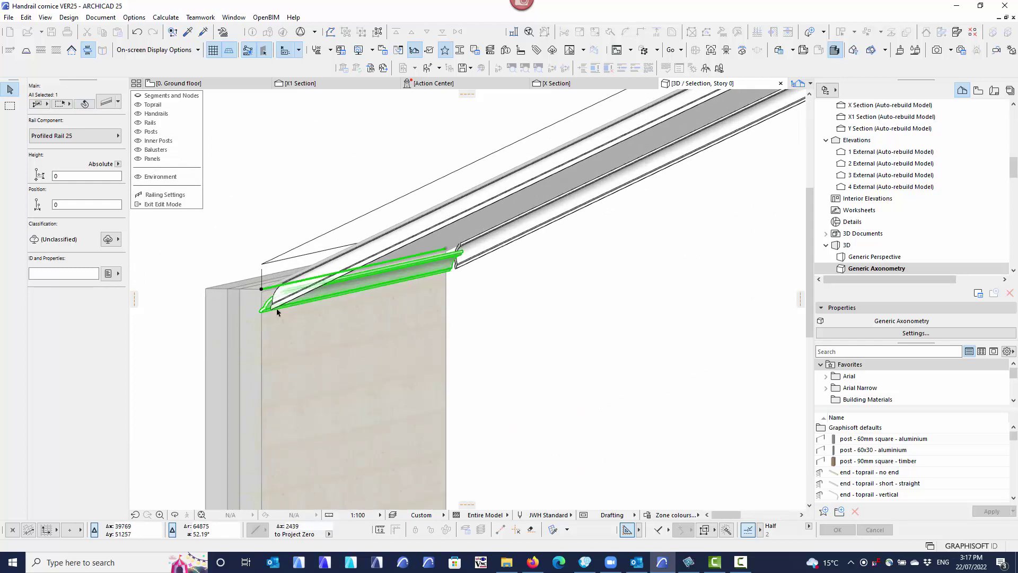
Try rotating the selected wall rail's cornice profile around its axis by 25.63°
click(106, 102)
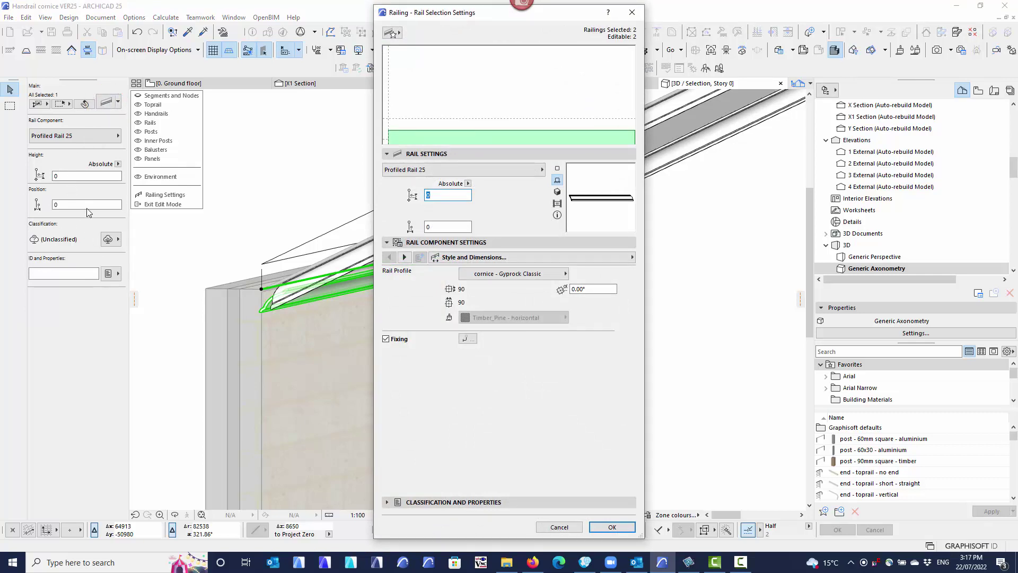
click(578, 289)
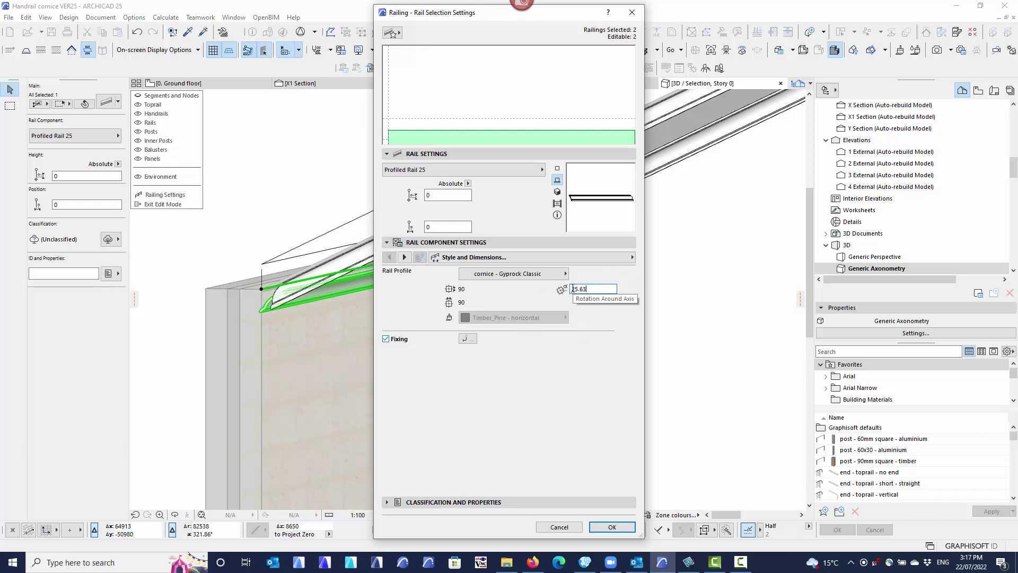
key(Tab)
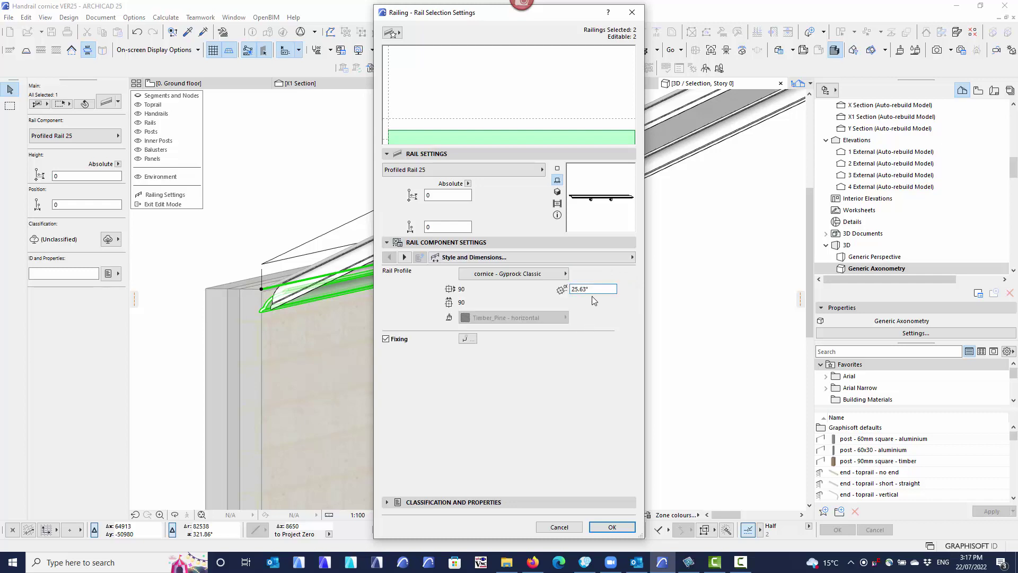
click(613, 527)
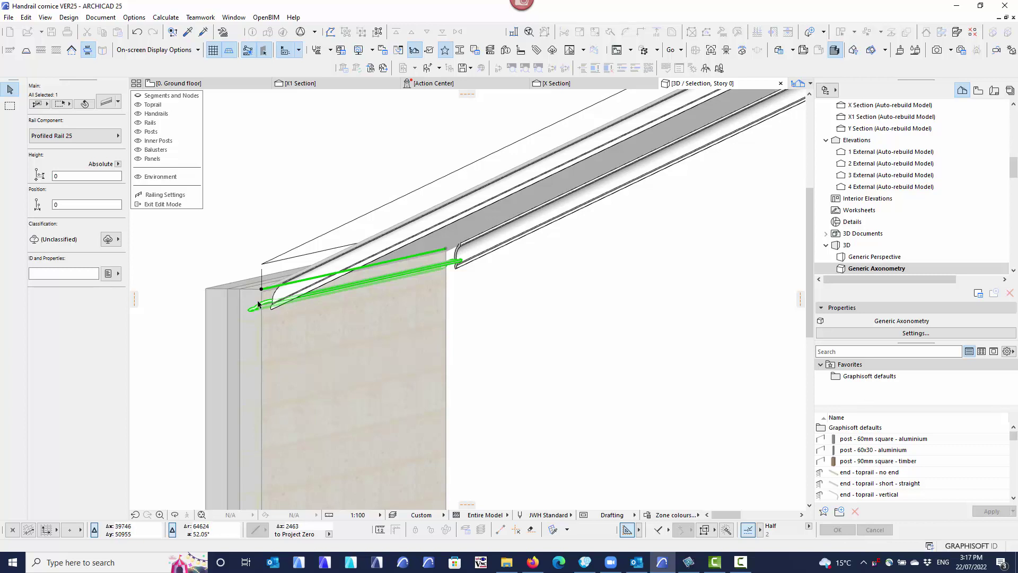
Set the selected wall rail's rotation around its axis to -25.63°
key(ctrl+t)
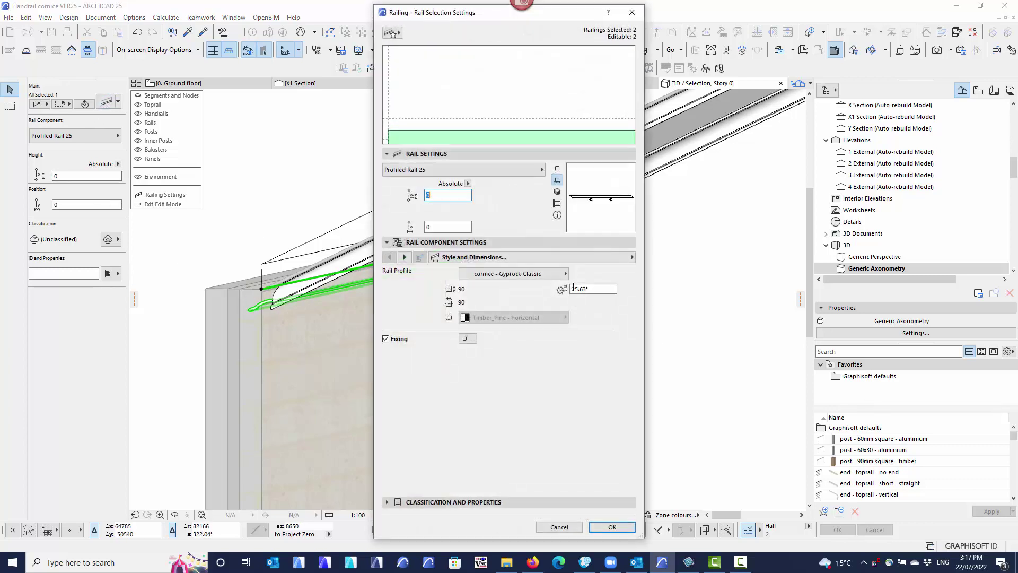
click(574, 290)
text(-)
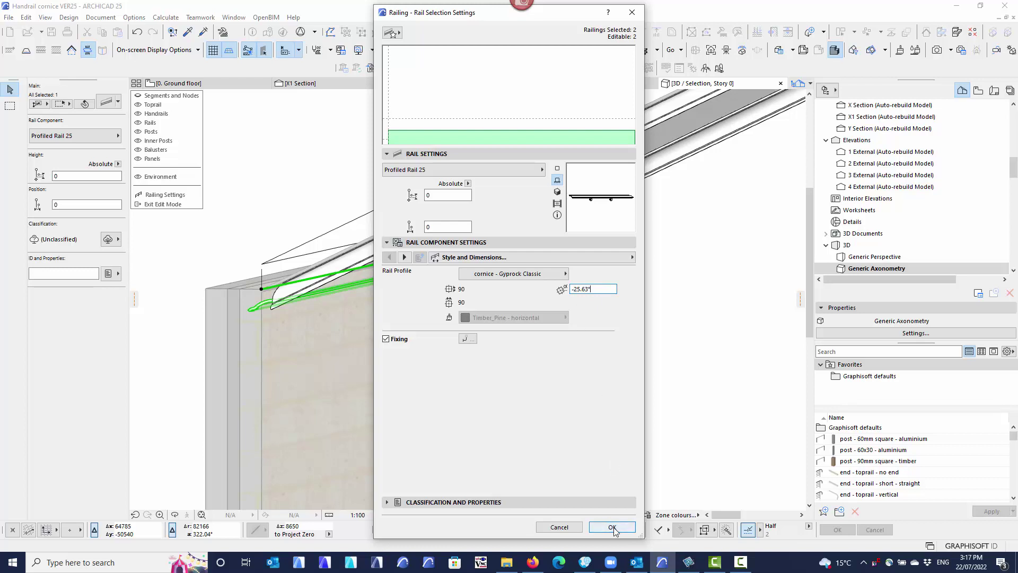
click(613, 527)
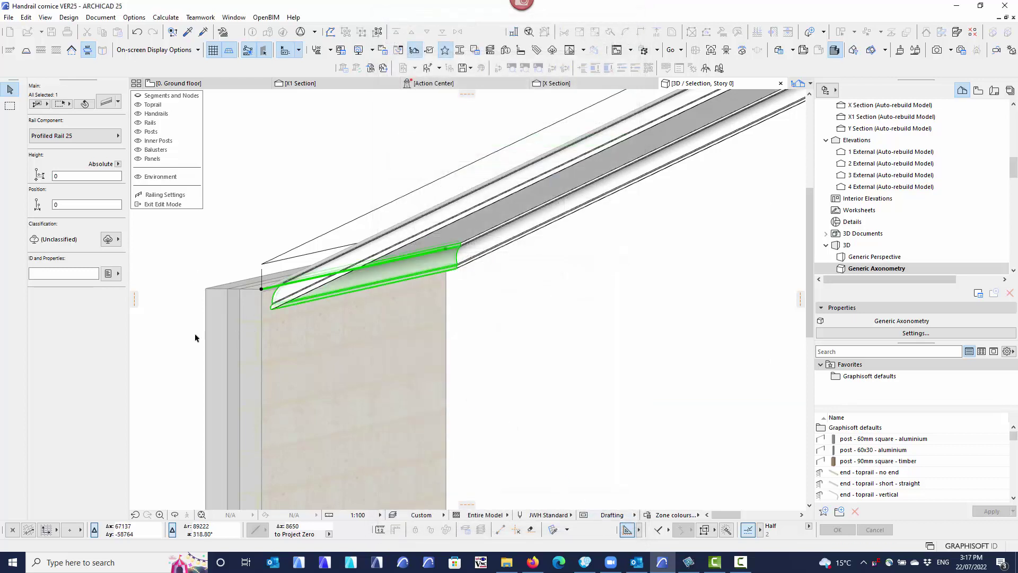
Examine the cornice's corner joints at both walls and the rotated rail's profile in side view
scroll(192, 345, down, 2)
mouse_move(277, 318)
shift+middle_down()
mouse_move(497, 318)
mouse_move(259, 318)
shift+middle_up()
scroll(258, 317, down, 3)
scroll(661, 258, up, 5)
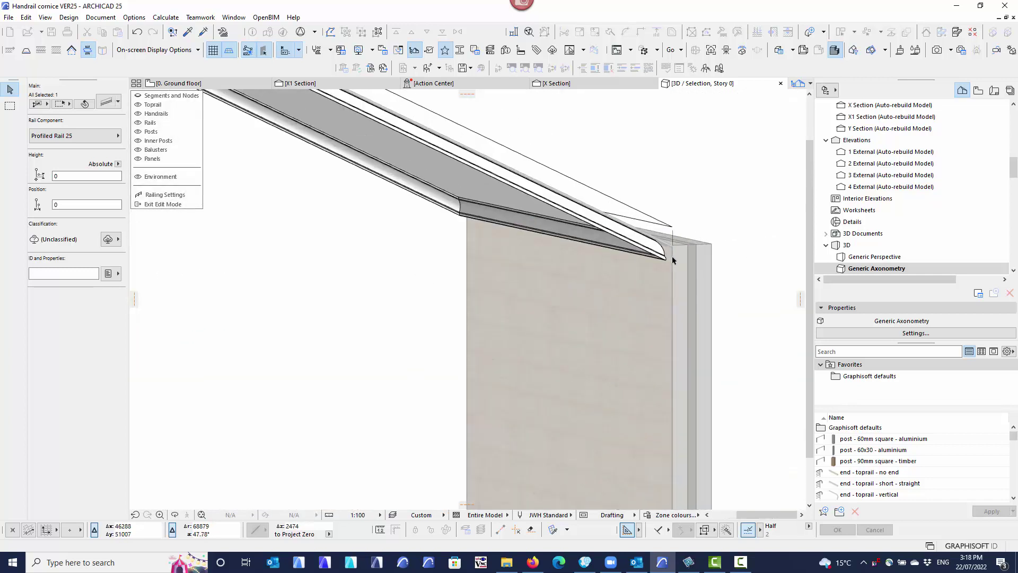
scroll(659, 260, down, 3)
scroll(325, 350, down, 2)
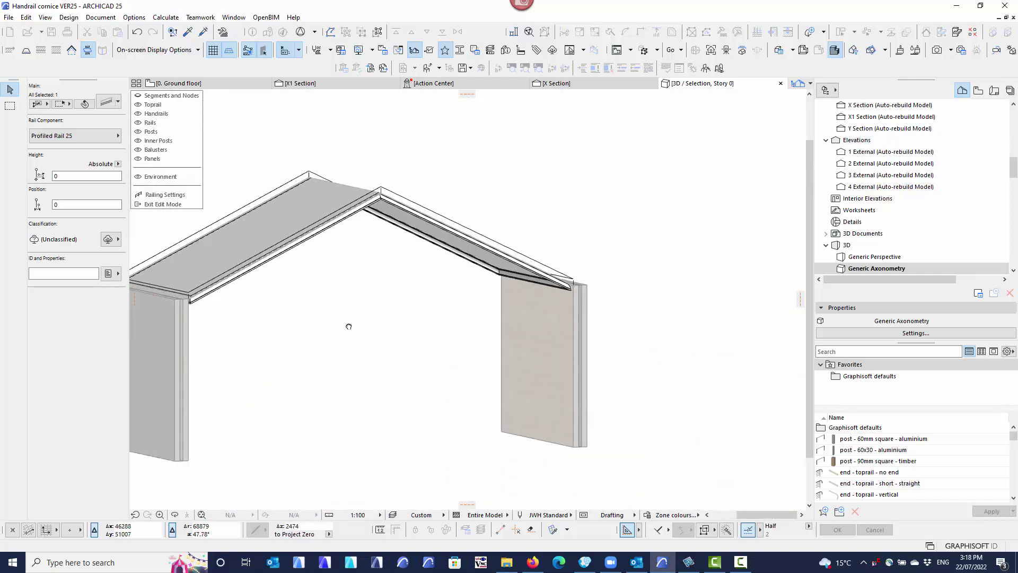
mouse_move(346, 325)
middle_down()
mouse_move(454, 354)
mouse_move(364, 341)
mouse_move(360, 329)
middle_up()
scroll(359, 311, up, 5)
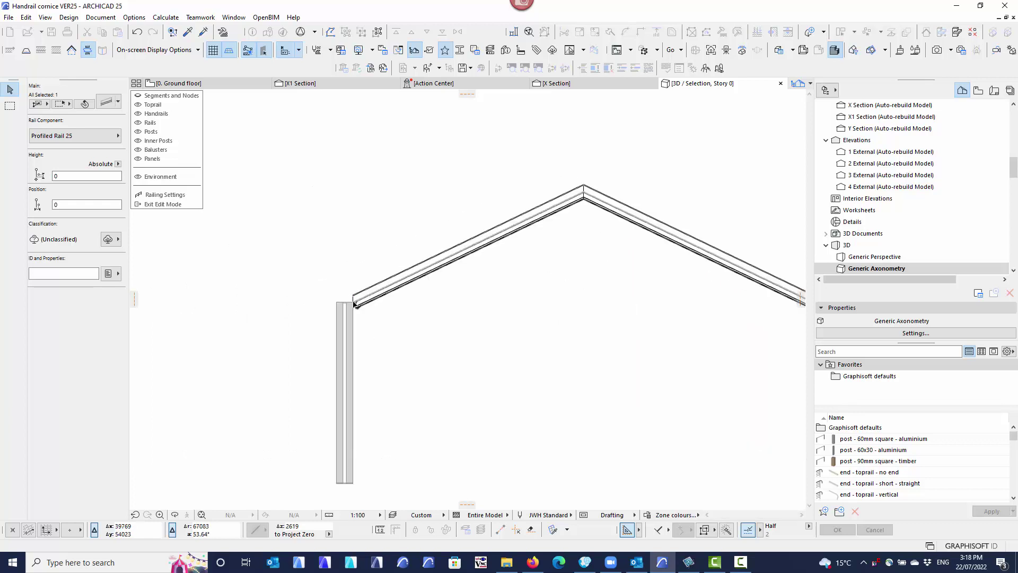
scroll(359, 312, up, 3)
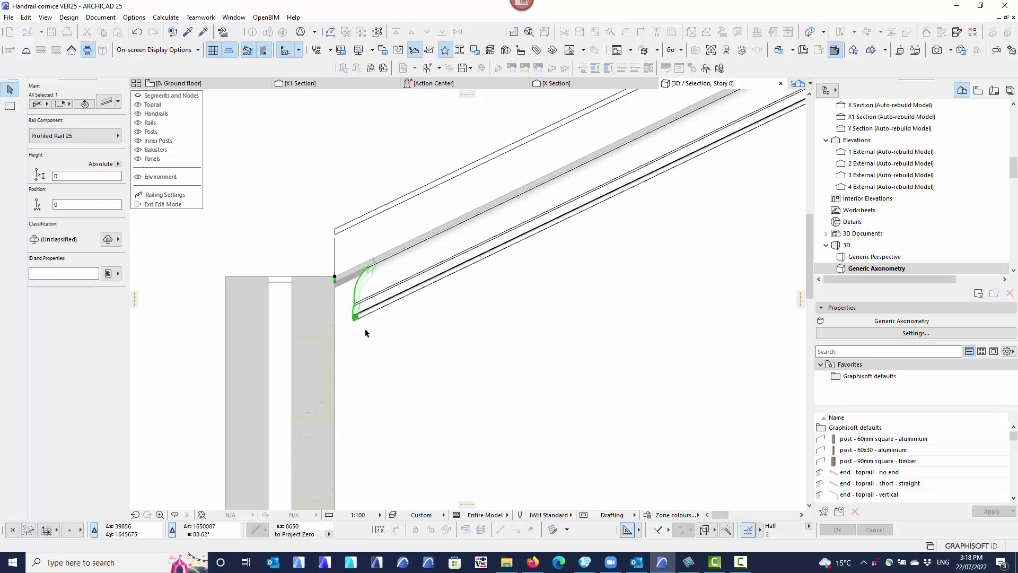
mouse_move(366, 325)
shift+middle_down()
mouse_move(354, 356)
mouse_move(324, 324)
shift+middle_up()
Deselect the wall rail and leave the railing's edit mode to return to the full 3D model
click(284, 201)
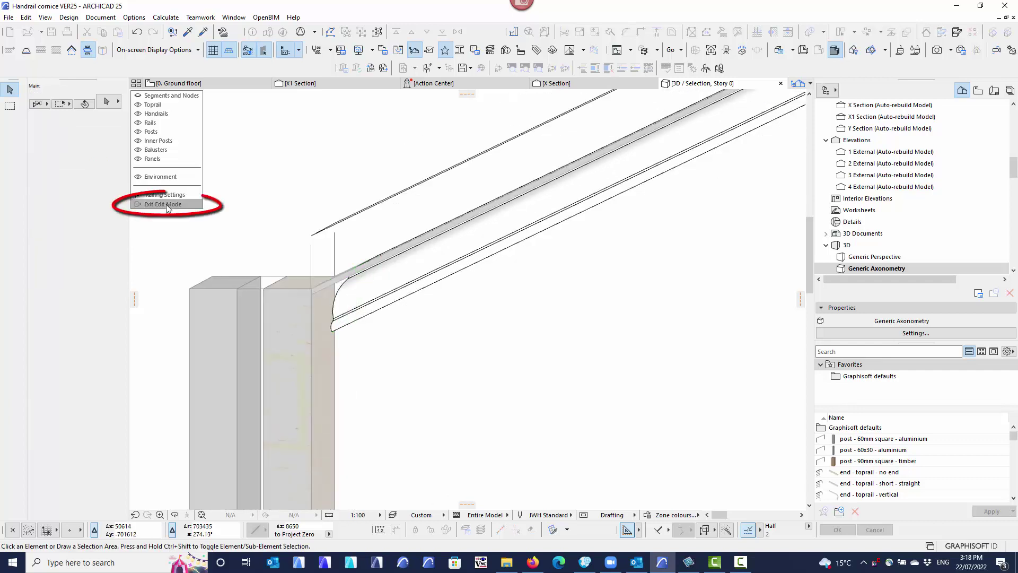
click(166, 205)
scroll(421, 373, down, 3)
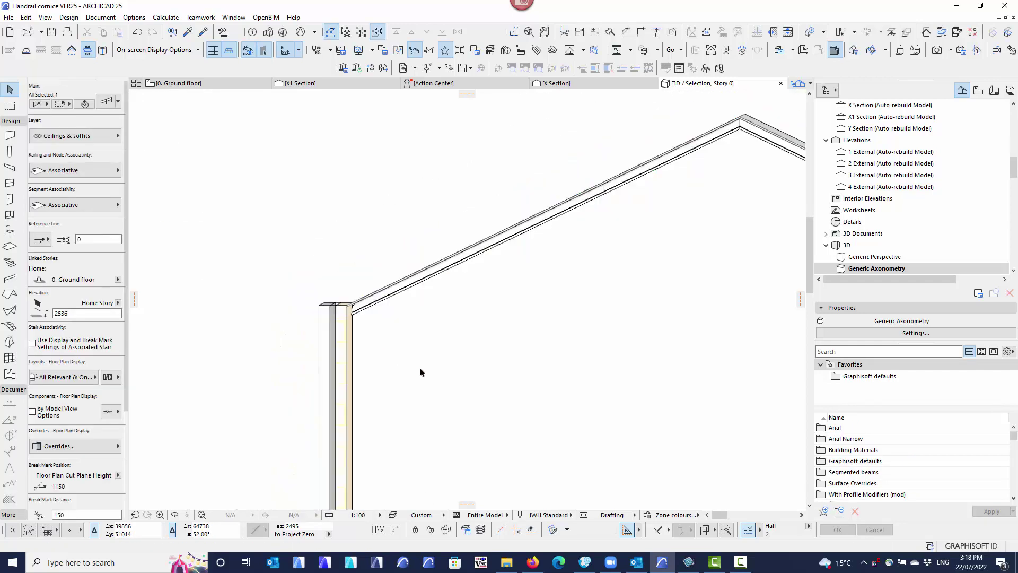
scroll(350, 329, down, 2)
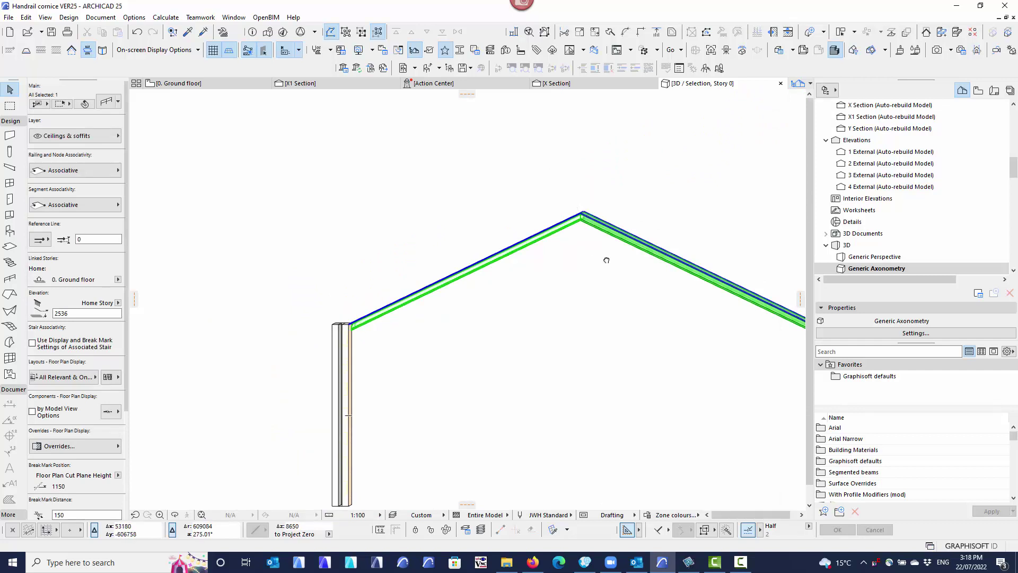
Open the X1 section and select the cornice railing where it meets the wall
middle_drag(606, 261, 501, 265)
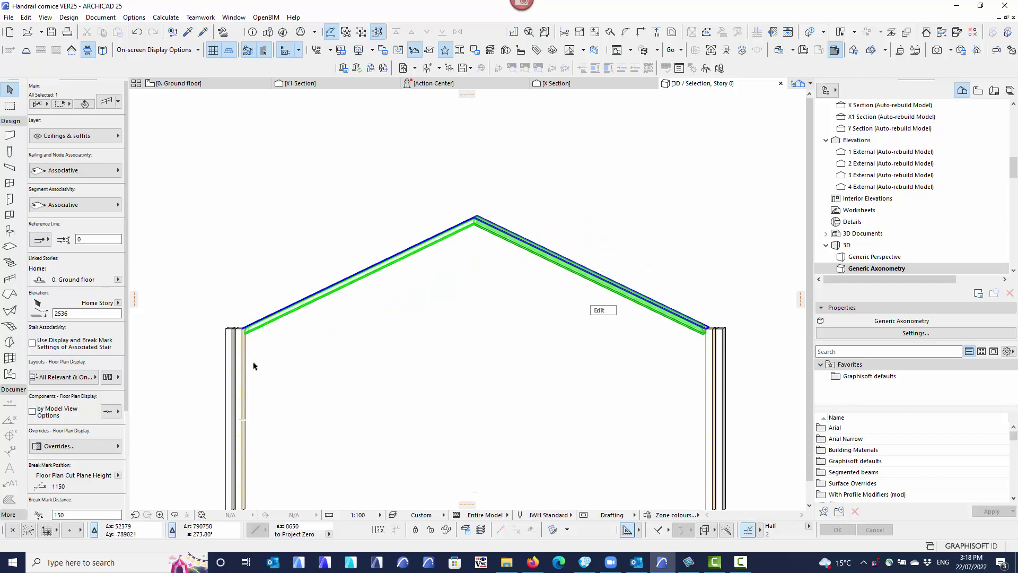
middle_drag(253, 366, 314, 362)
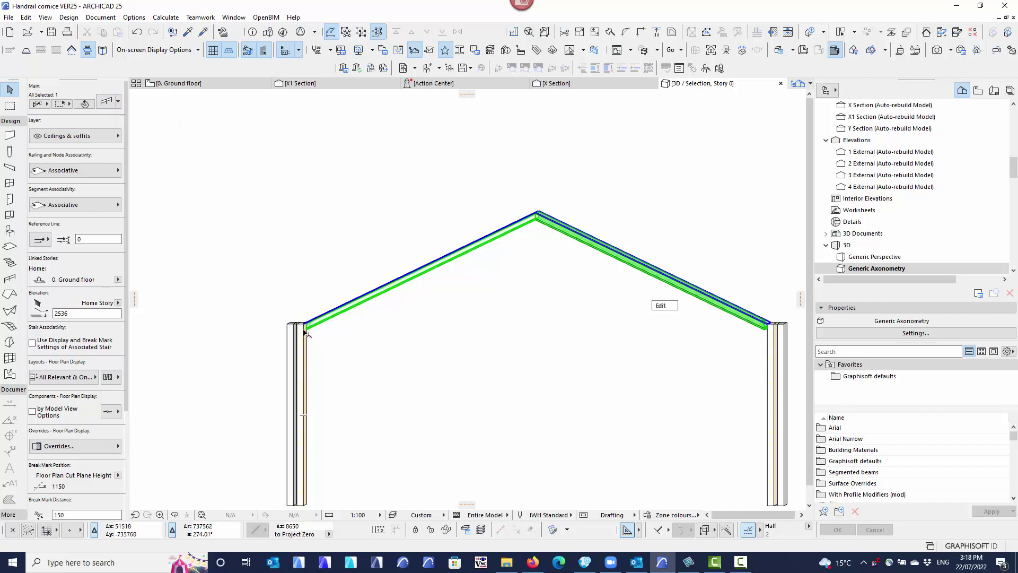
scroll(304, 331, up, 10)
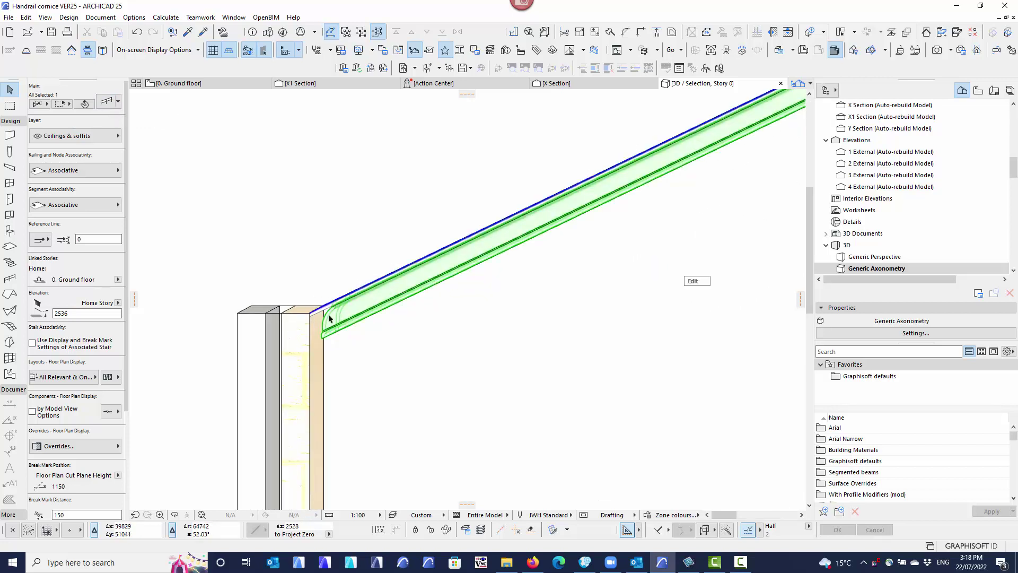
click(207, 86)
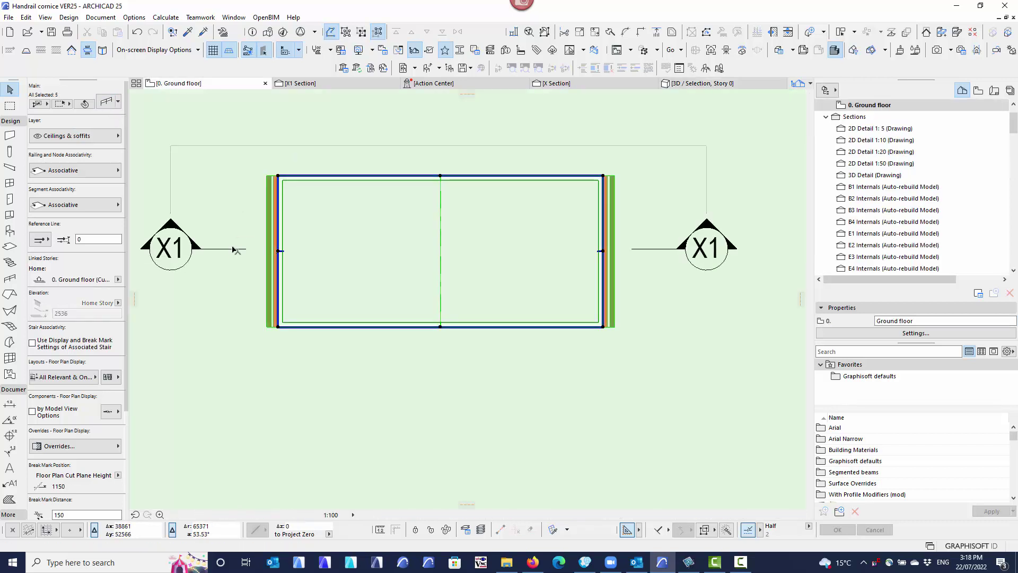
click(300, 84)
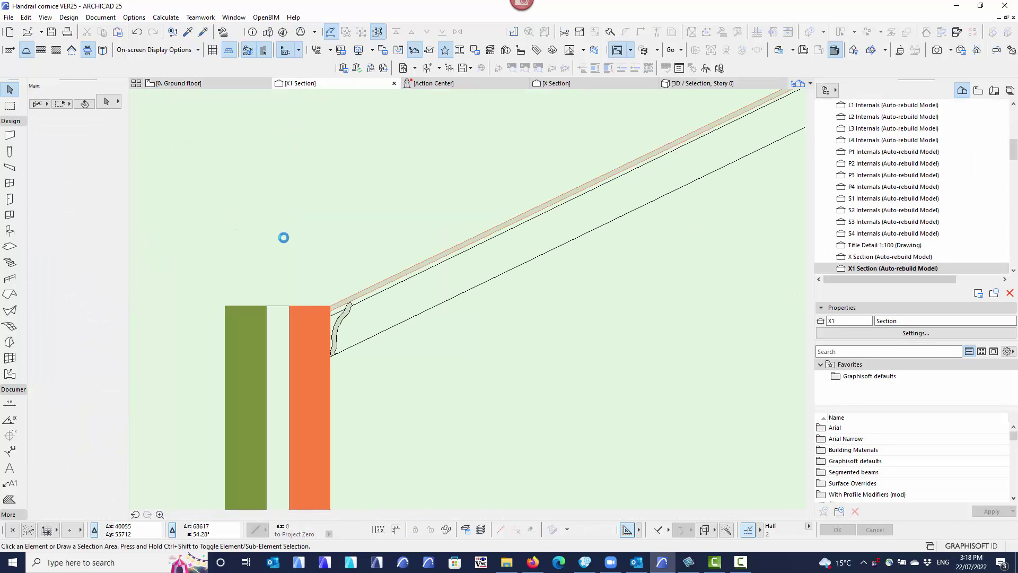
click(358, 314)
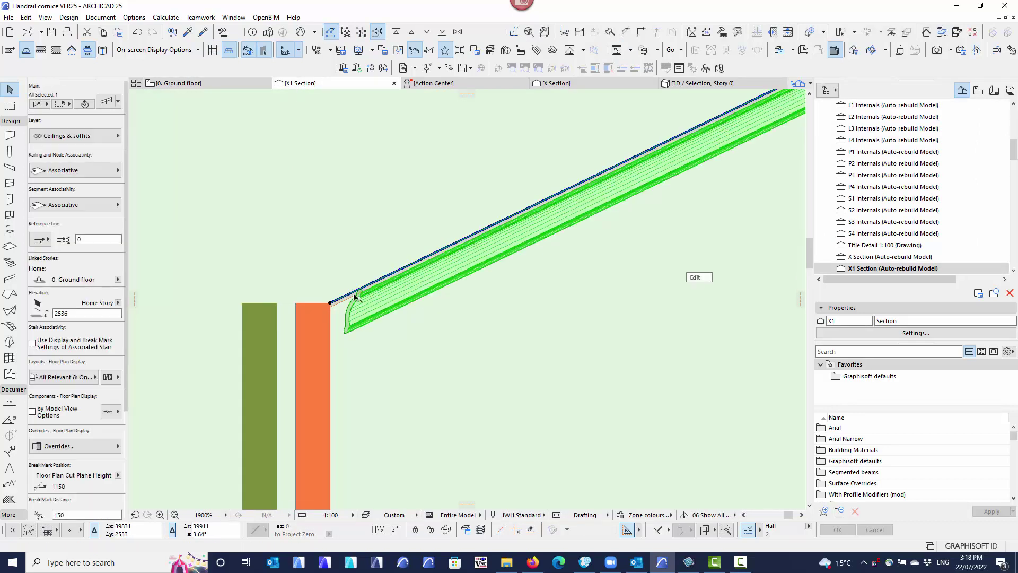
Examine how the selected railing's cut cornice profile sits against the wall face and the sloping ceiling in the section
scroll(374, 262, up, 8)
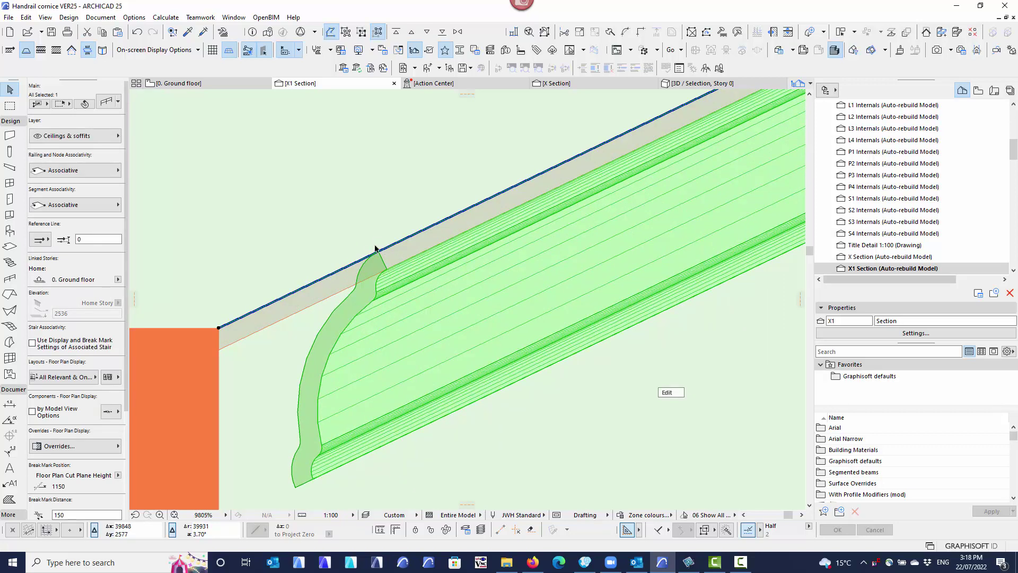
scroll(379, 285, down, 8)
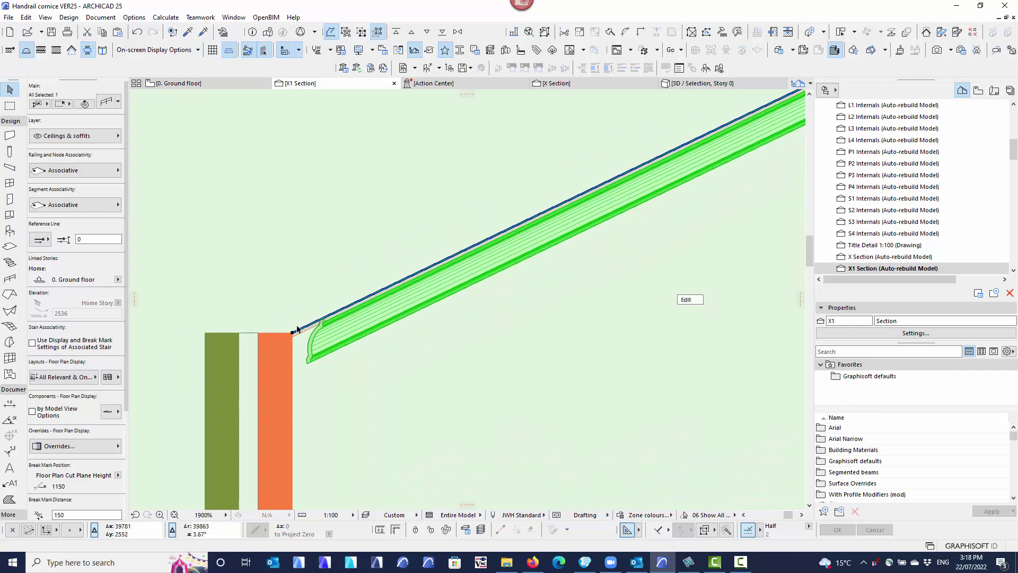
scroll(292, 334, up, 4)
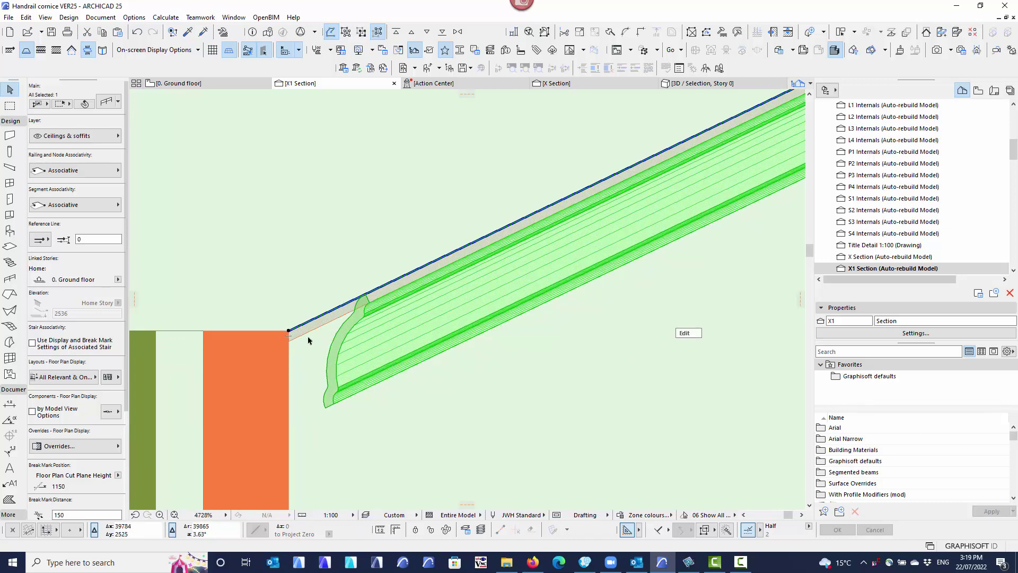
scroll(308, 340, down, 5)
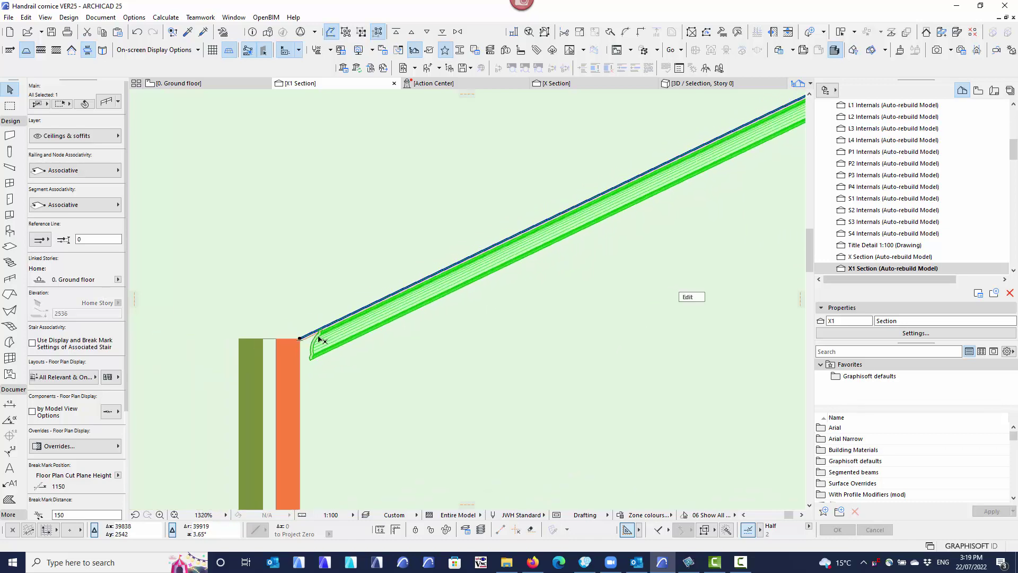
scroll(298, 339, up, 5)
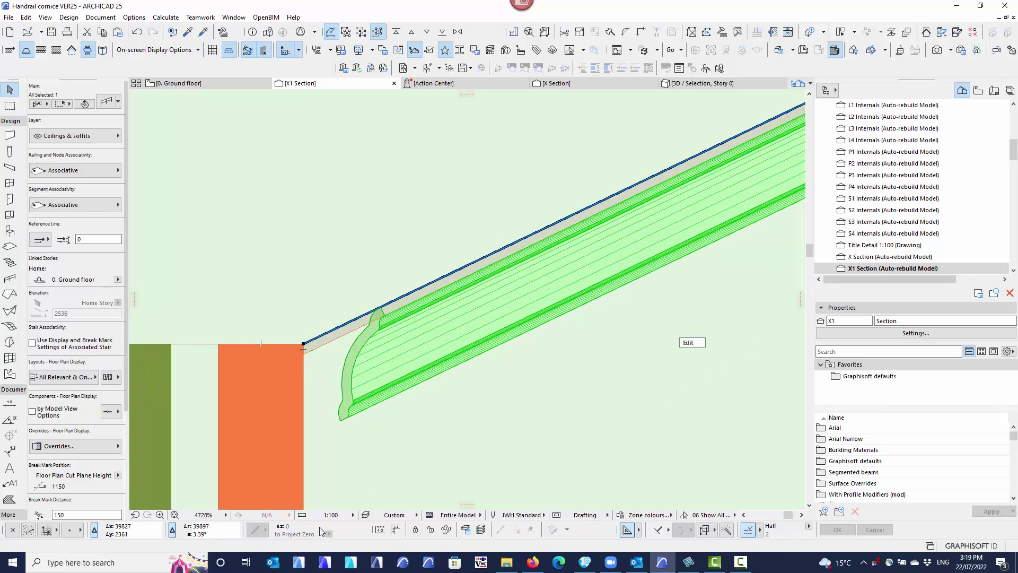
middle_drag(345, 389, 339, 298)
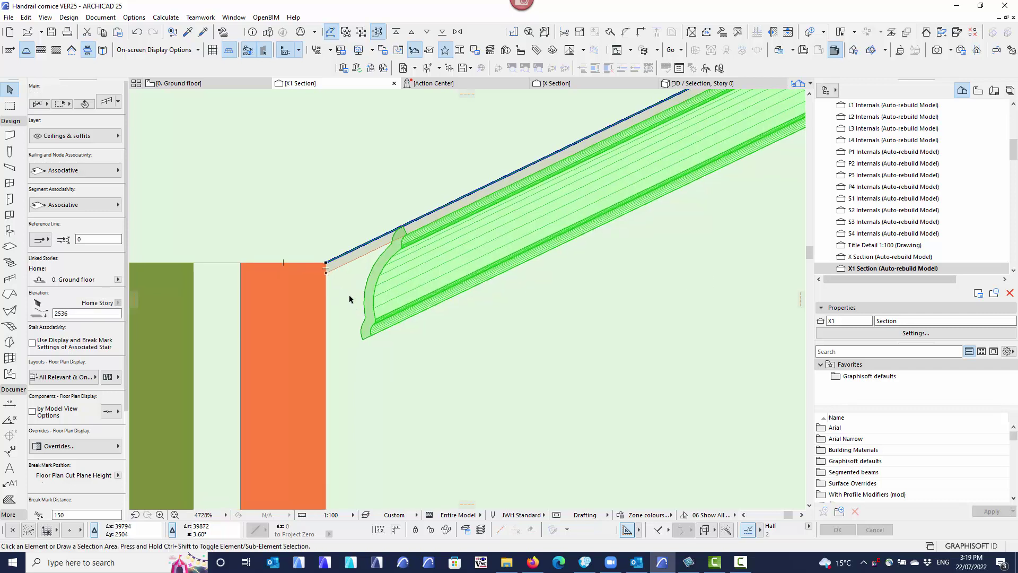
click(361, 348)
click(363, 341)
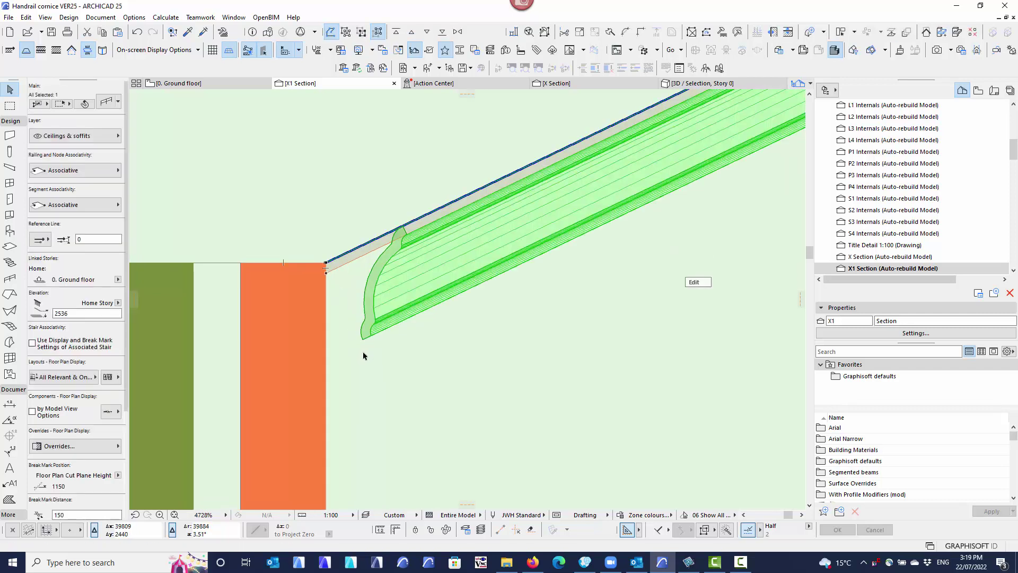
scroll(361, 350, up, 4)
scroll(344, 328, up, 5)
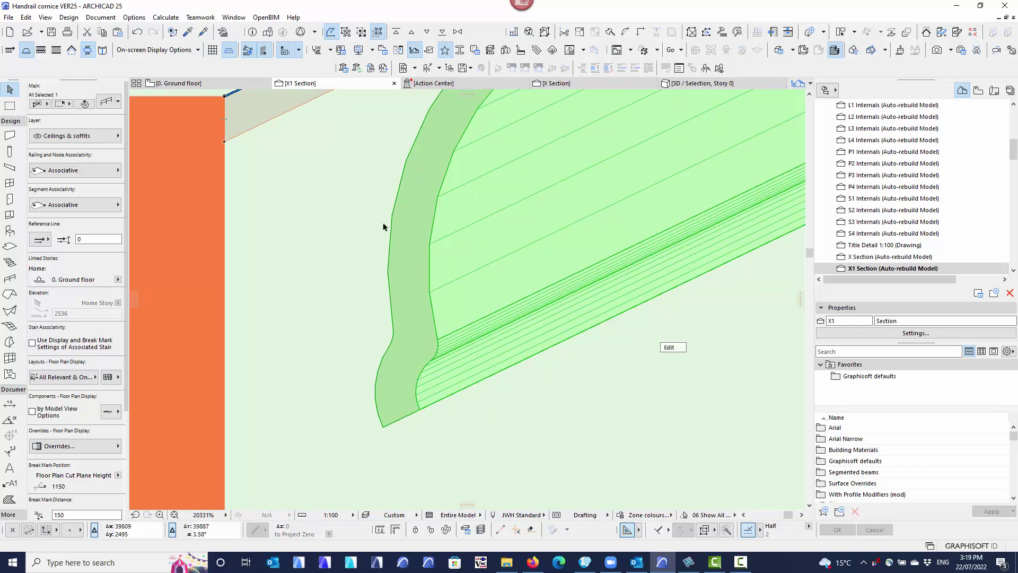
scroll(353, 250, down, 7)
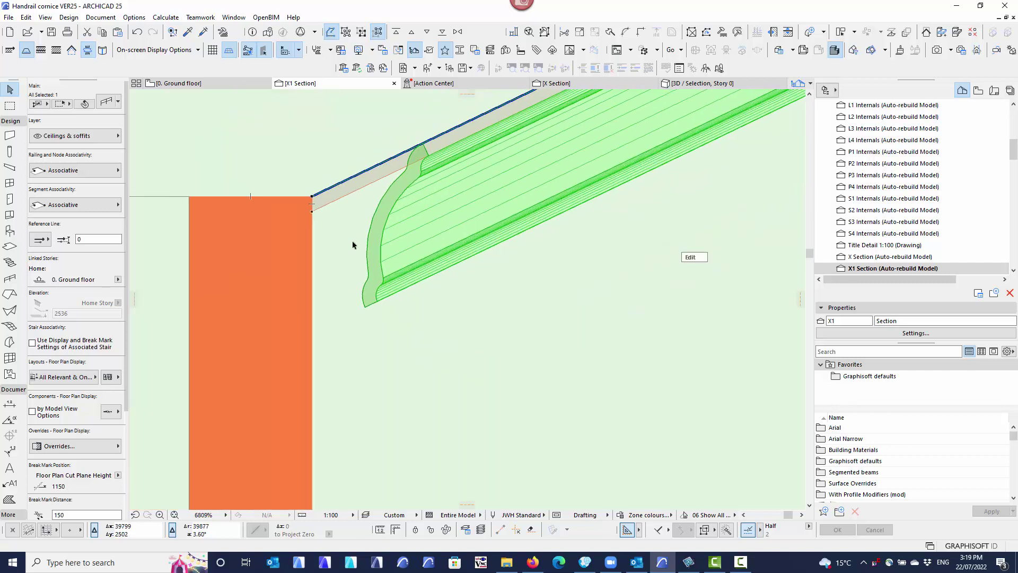
scroll(352, 250, up, 2)
scroll(363, 350, up, 6)
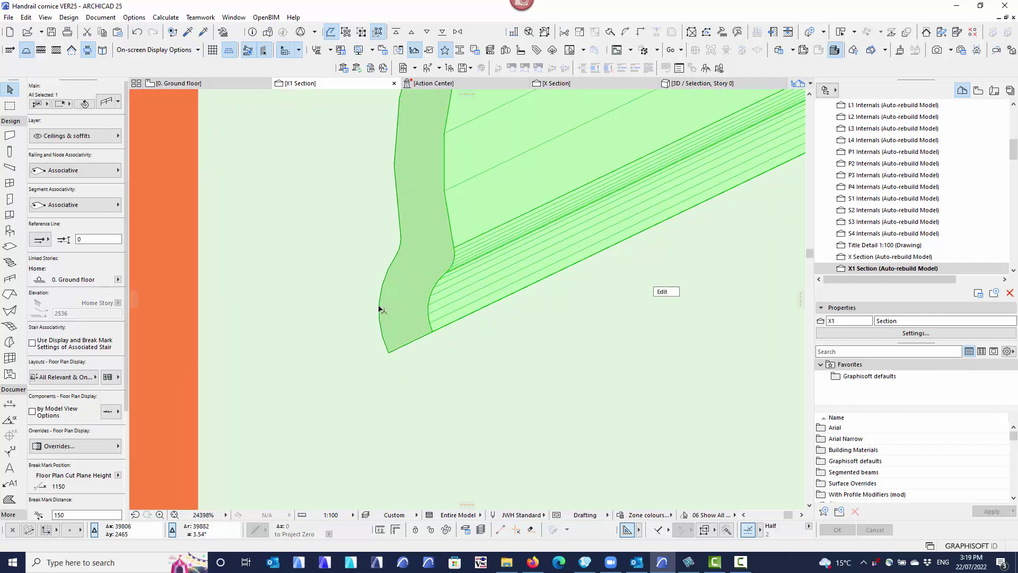
scroll(373, 271, down, 9)
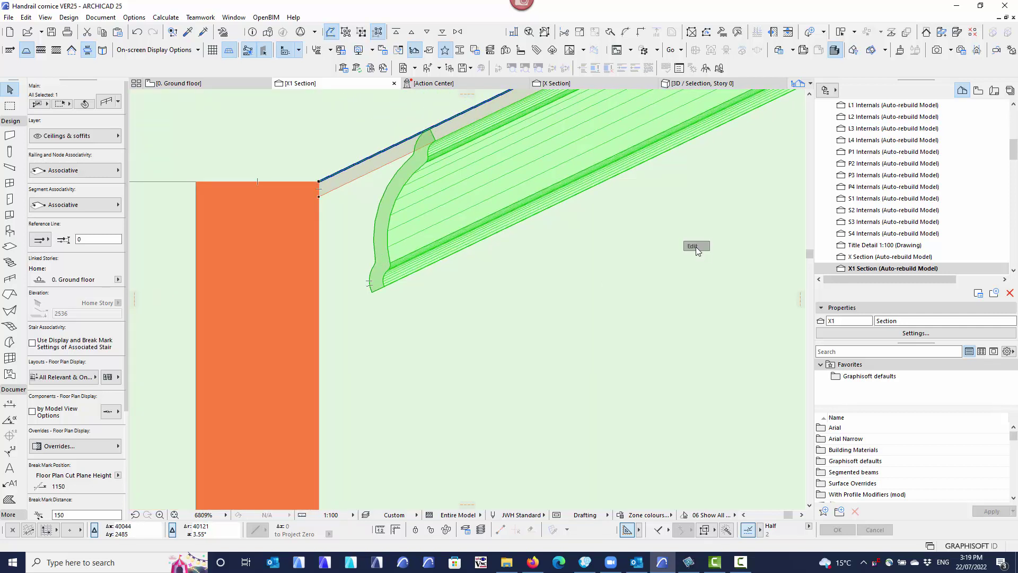
click(696, 247)
click(383, 232)
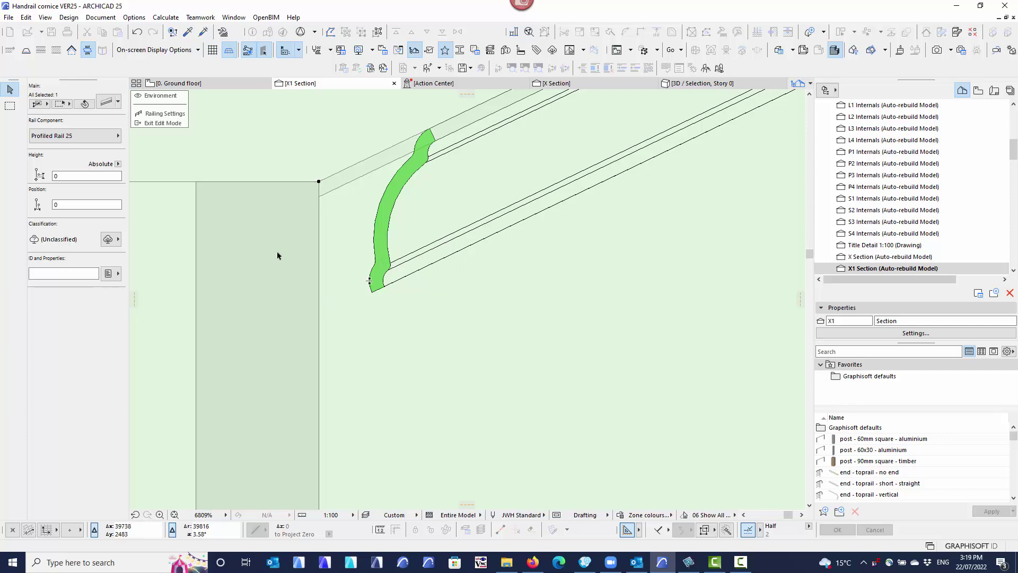
click(413, 328)
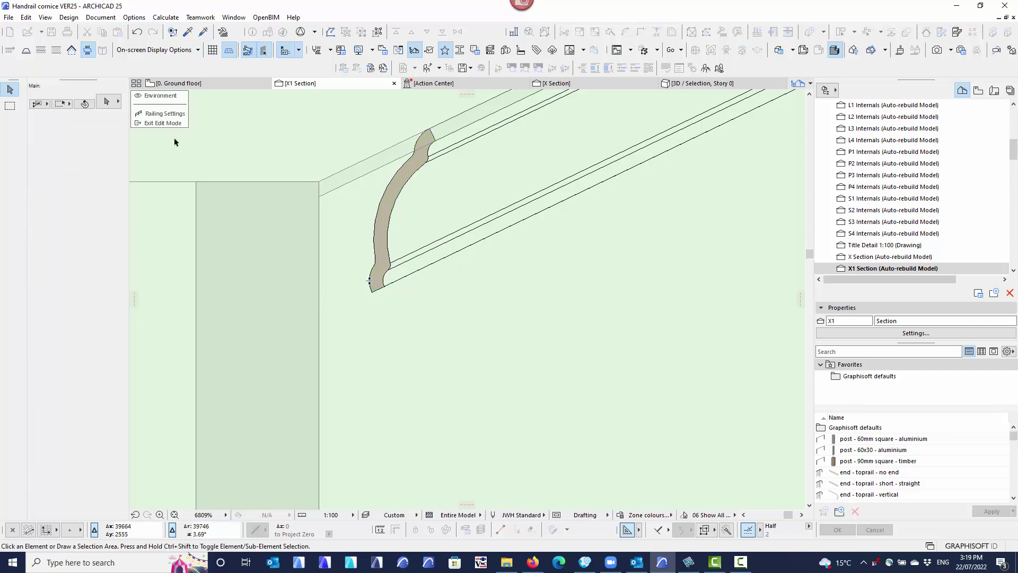
click(167, 122)
Draw a vertical line down the wall face and move it horizontally to the wall side of the cornice profile's lower end
scroll(355, 286, up, 4)
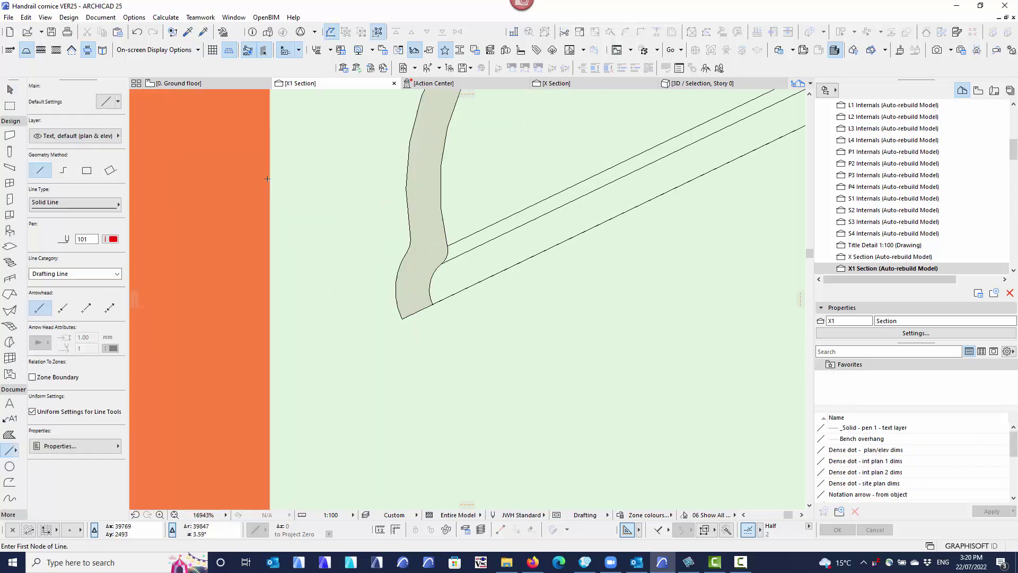
click(269, 145)
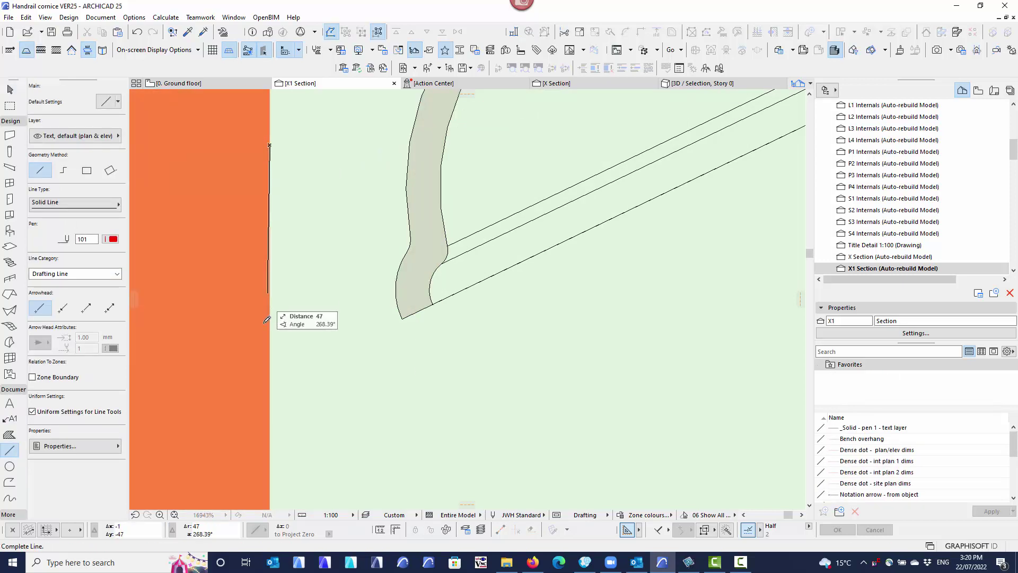
click(270, 383)
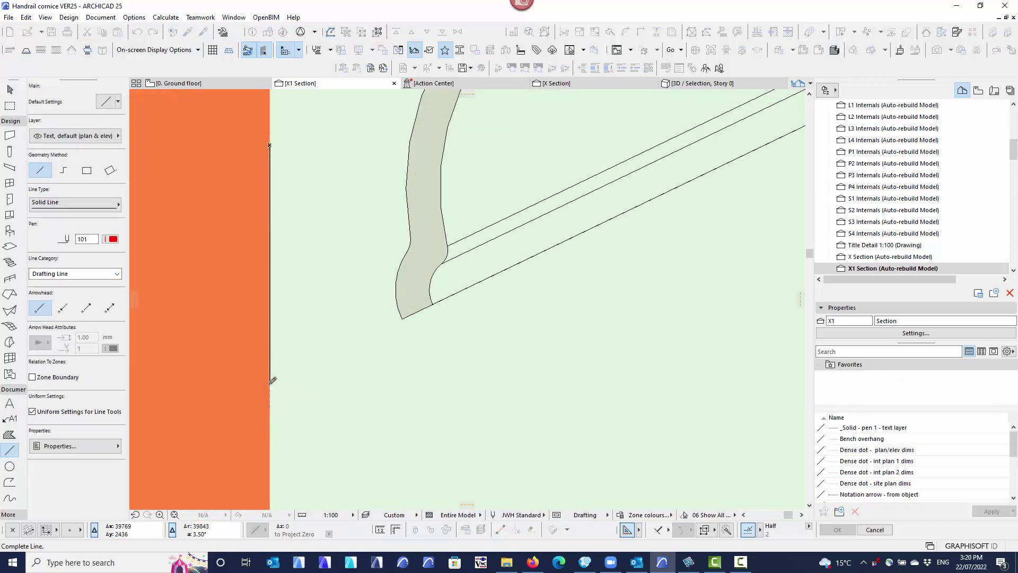
click(271, 352)
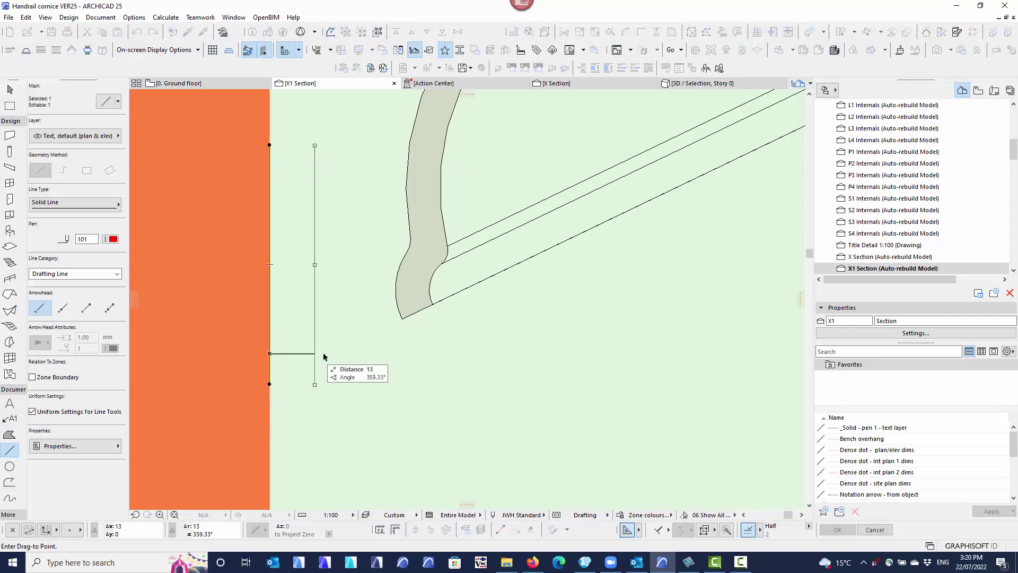
click(393, 358)
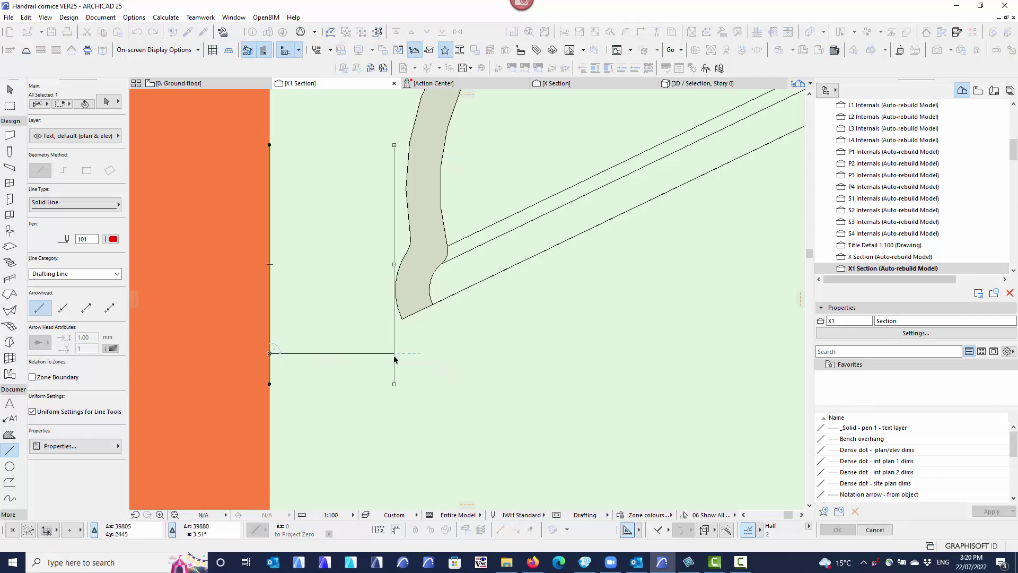
Align the vertical line with the cornice profile's outermost face to locate its wall contact point, and delete the line
scroll(403, 287, up, 2)
scroll(403, 287, up, 5)
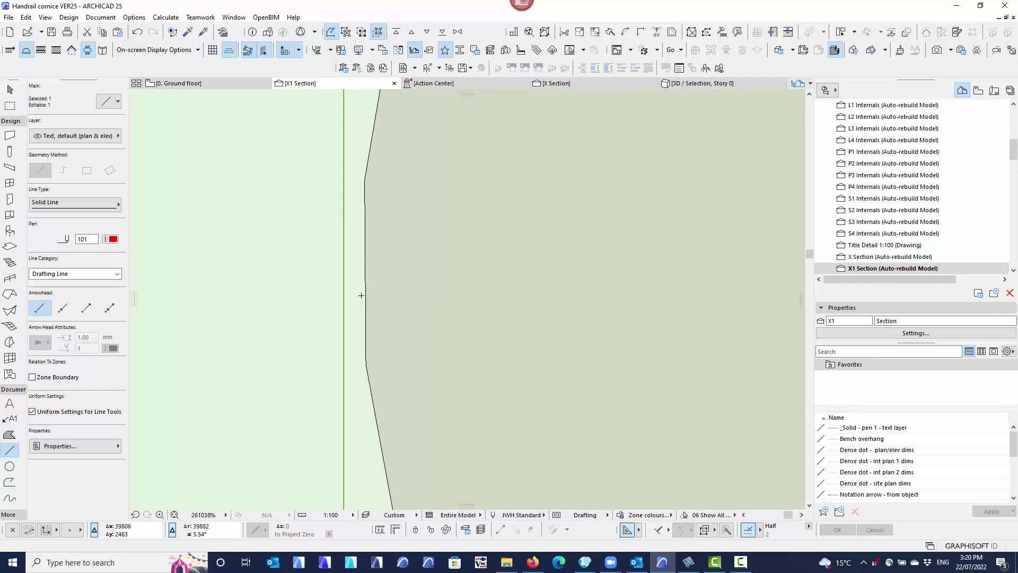
click(345, 312)
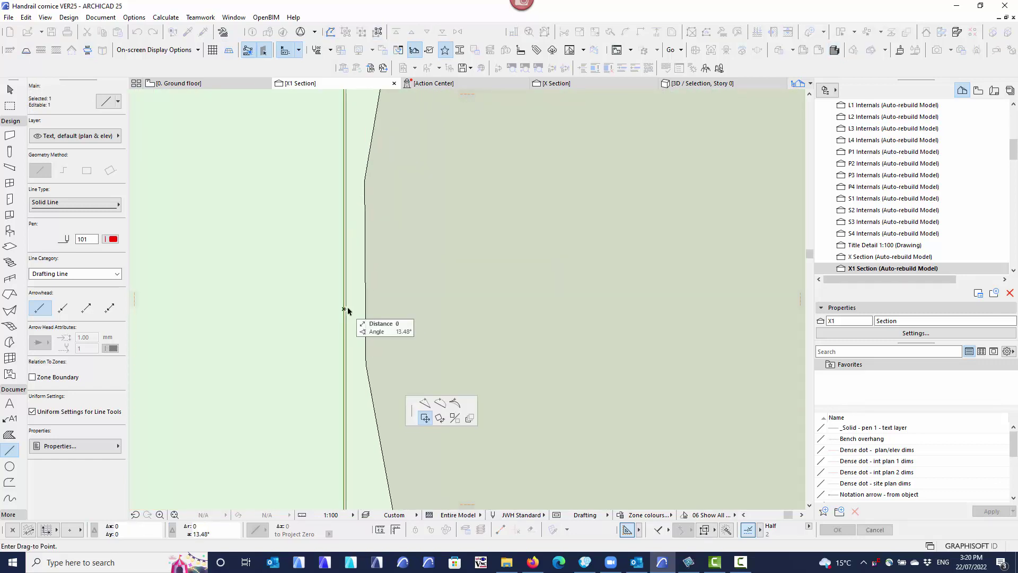
click(365, 311)
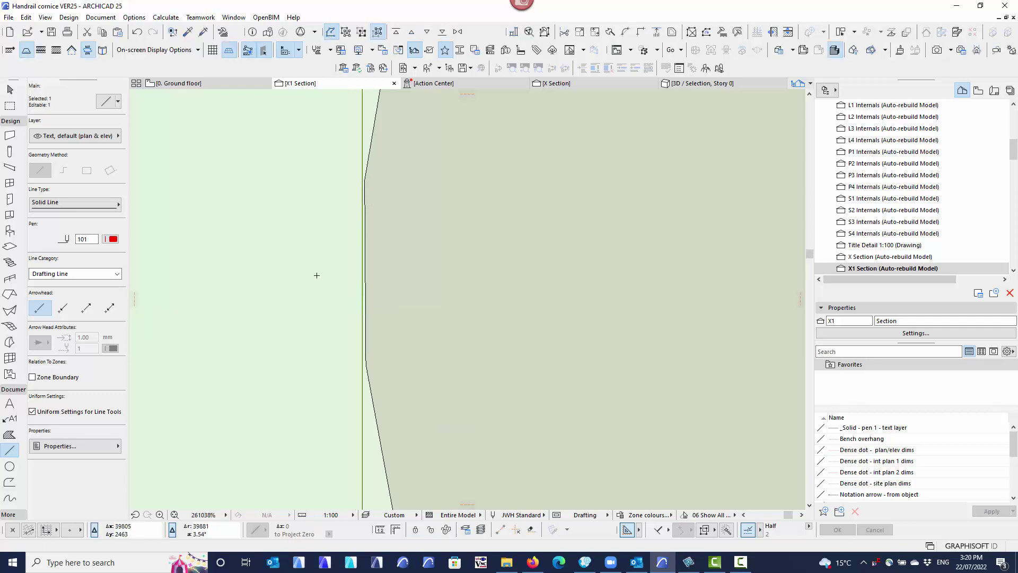
scroll(317, 276, down, 4)
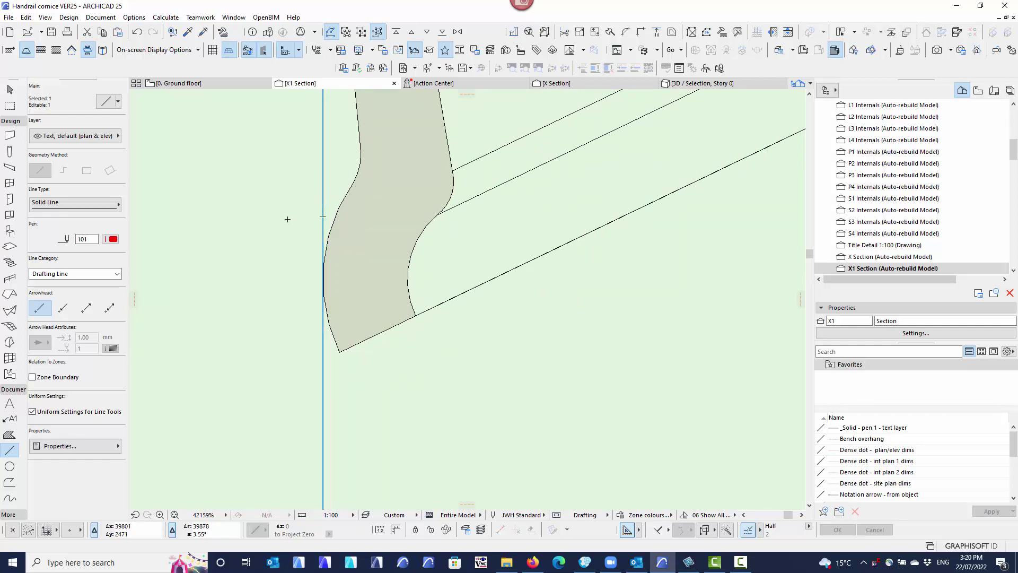
key(Delete)
Examine the gap between the wall face and the cornice profile's lowest outer point, and check the railing's reference line
scroll(264, 289, up, 2)
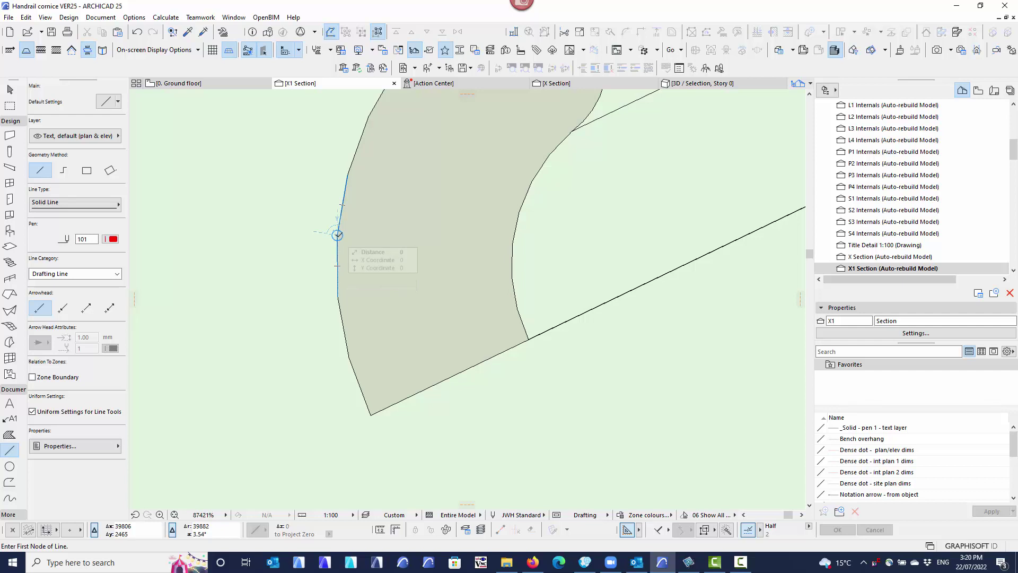
scroll(236, 343, down, 6)
middle_drag(240, 340, 345, 351)
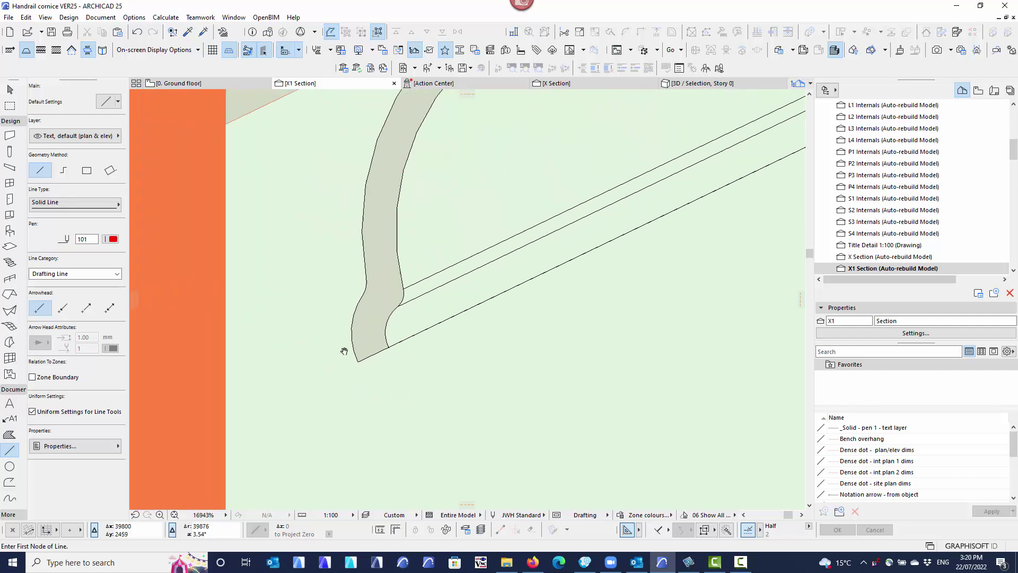
scroll(344, 351, down, 3)
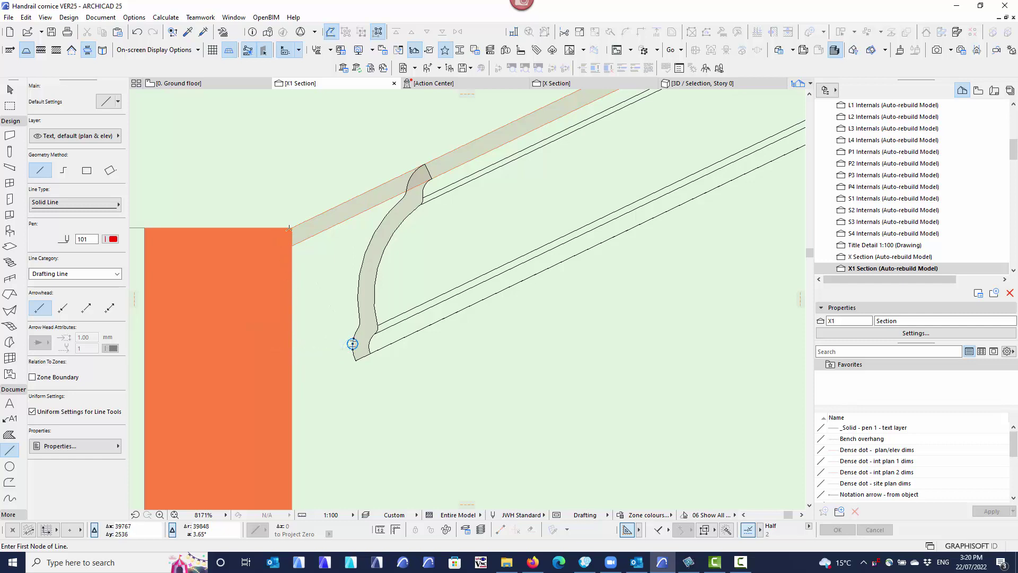
key(shift)
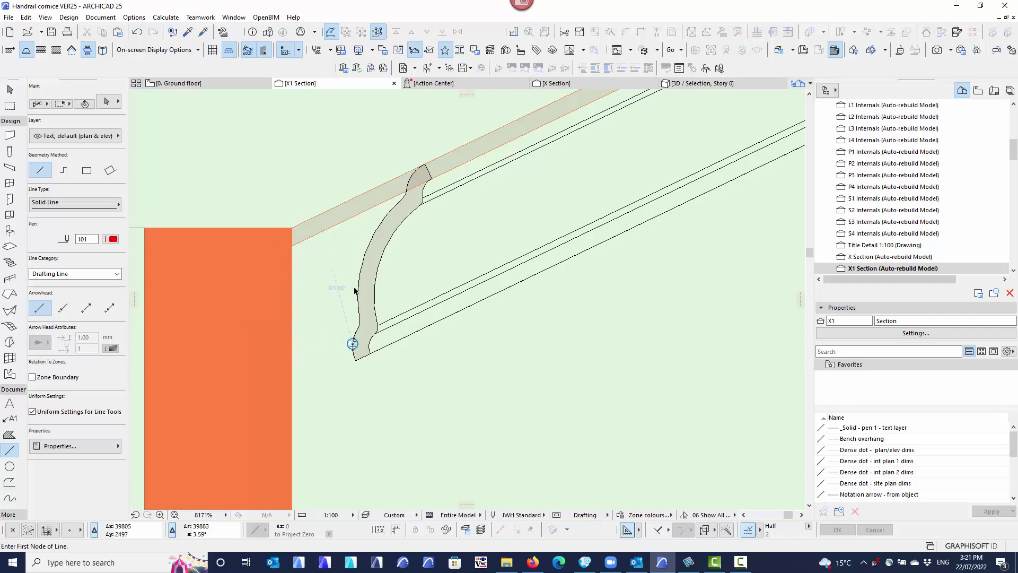
shift+click(358, 285)
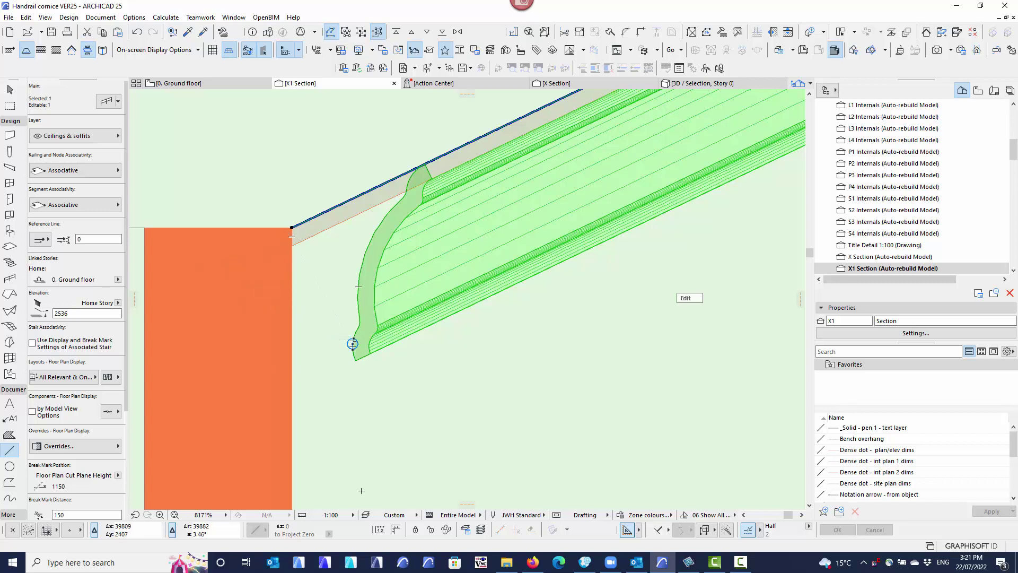
scroll(347, 395, up, 3)
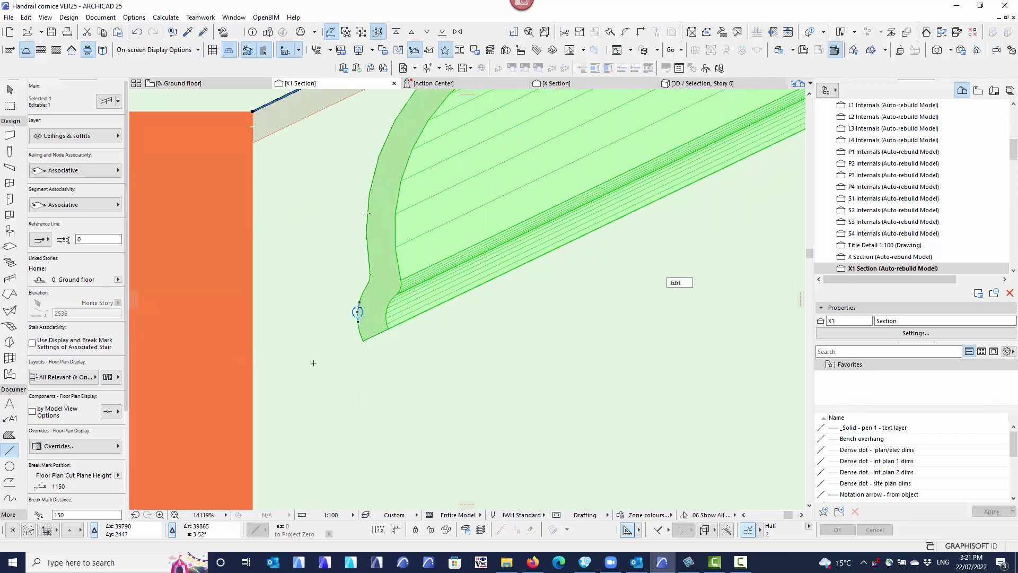
Draw a circle of about 41 mm radius centred on the profile's wall contact point, reaching the wall face parallel to the ceiling slope
click(10, 467)
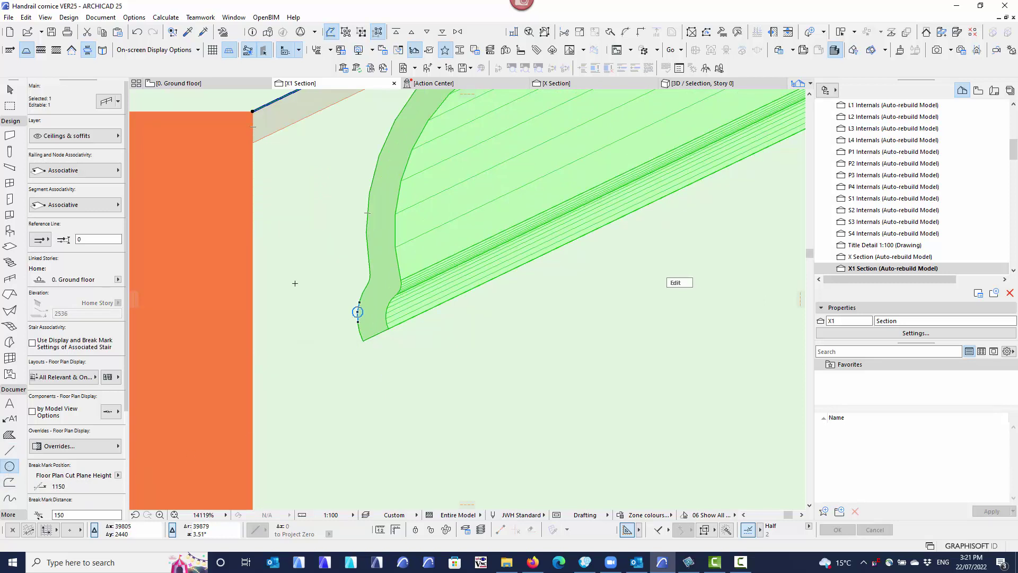
key(Escape)
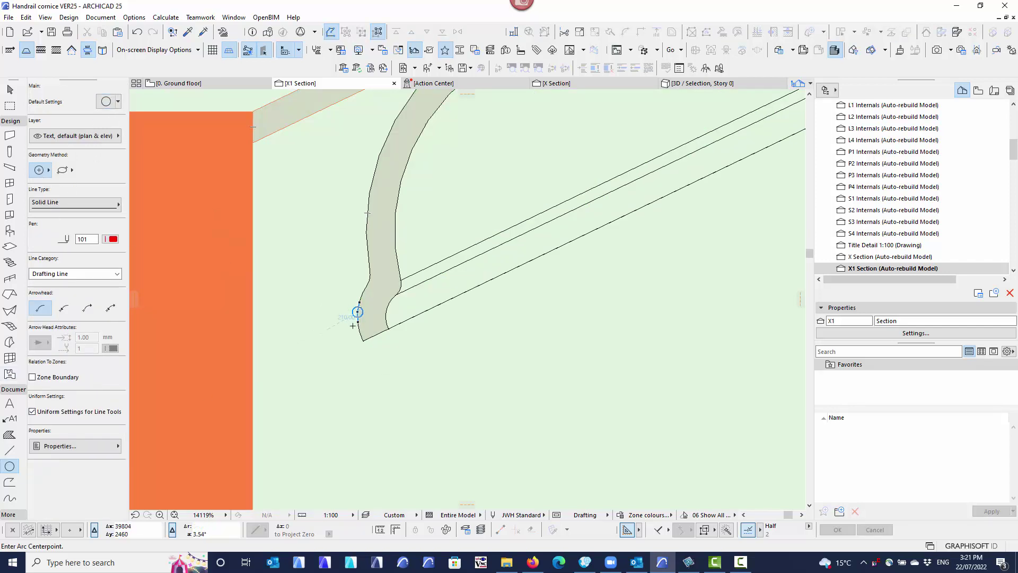
scroll(358, 313, up, 4)
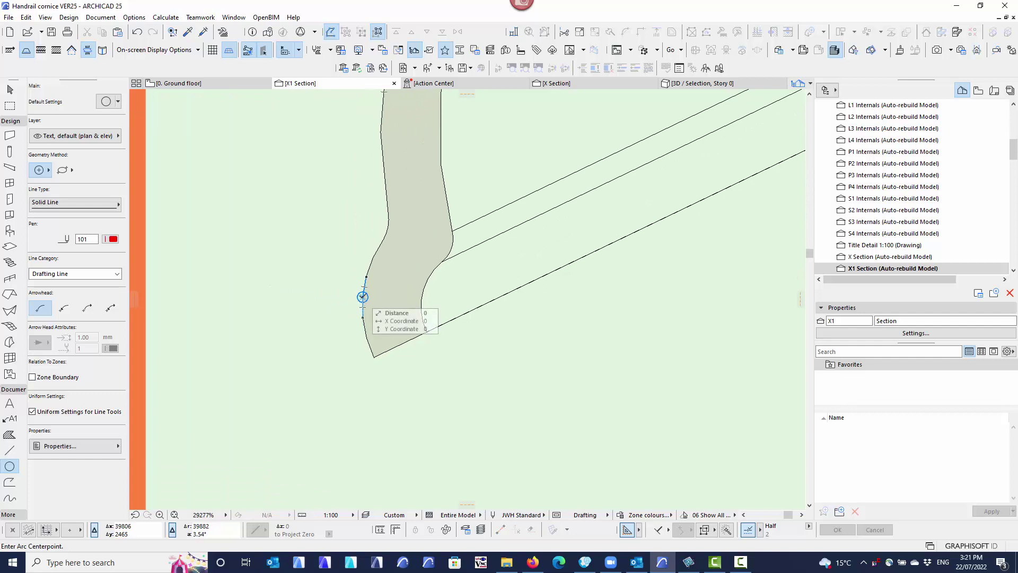
click(363, 297)
scroll(293, 324, down, 3)
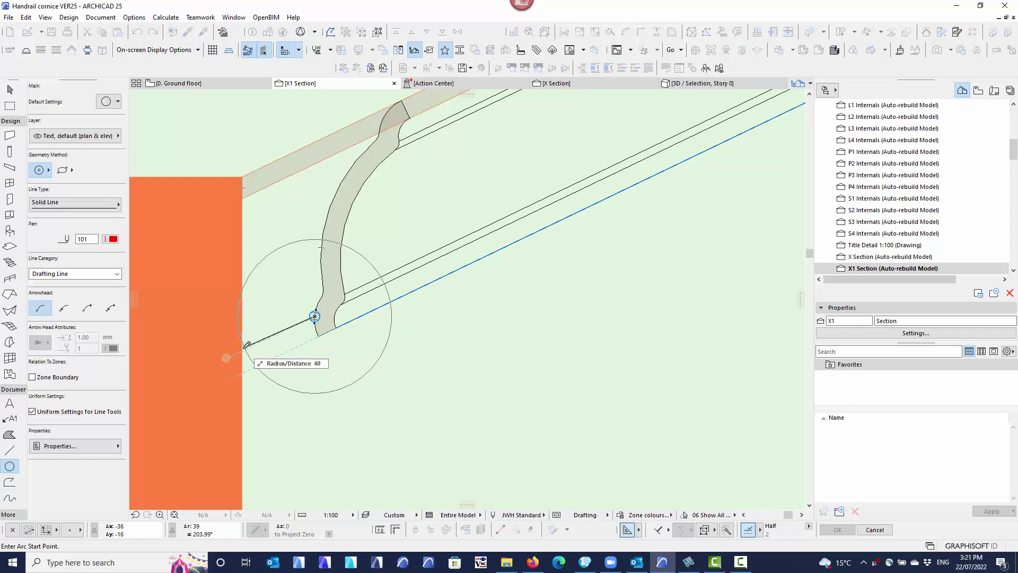
click(226, 358)
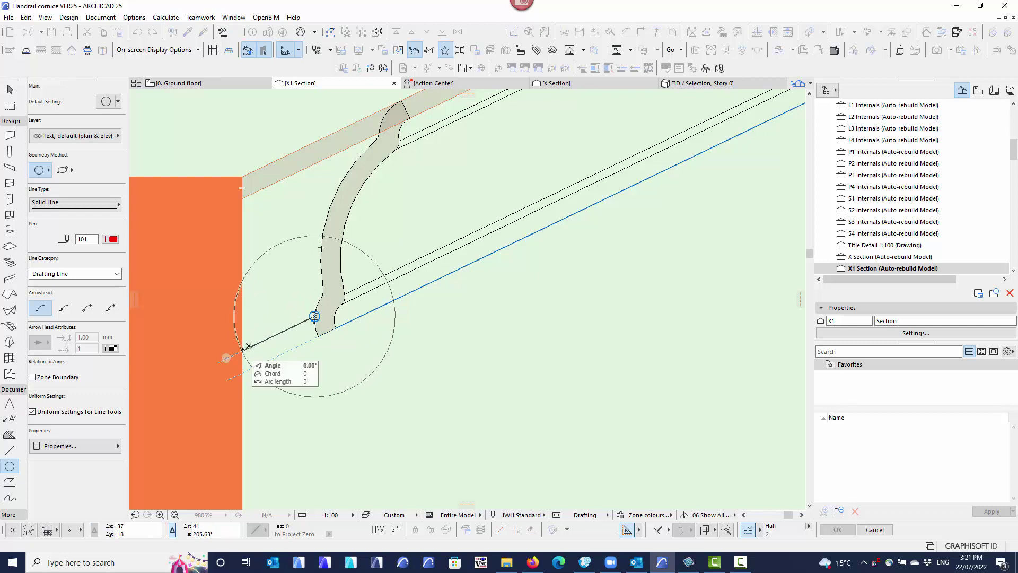
click(244, 349)
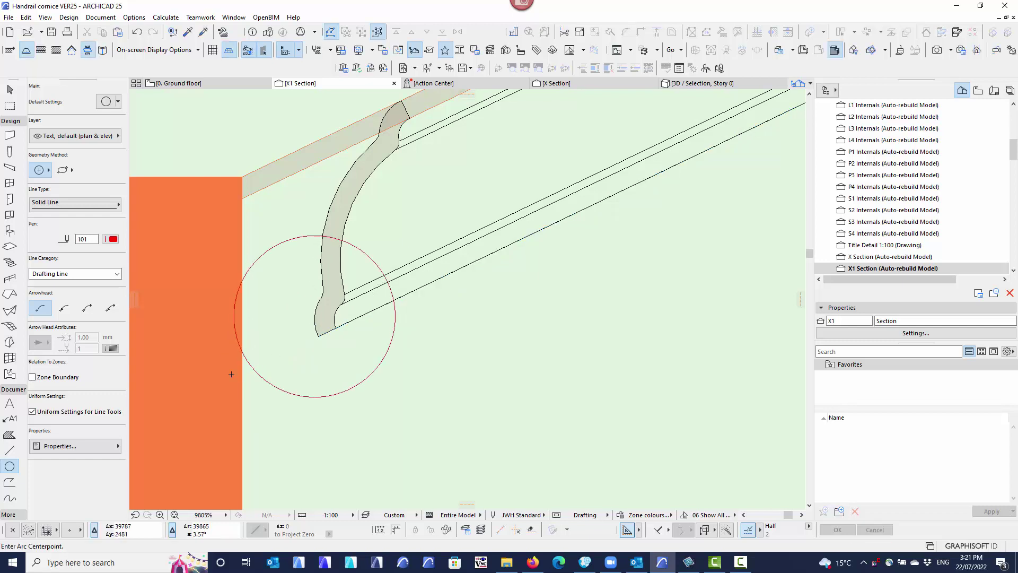
Move the circle by its centre onto the wall's top inner corner, where the railing's reference line starts
shift+click(291, 239)
key(ctrl+d)
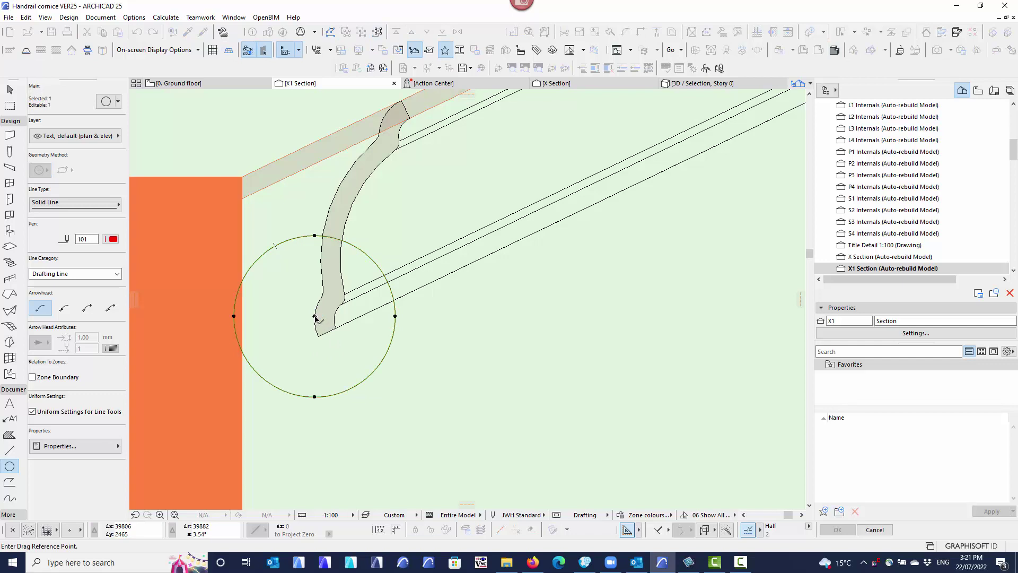
click(314, 316)
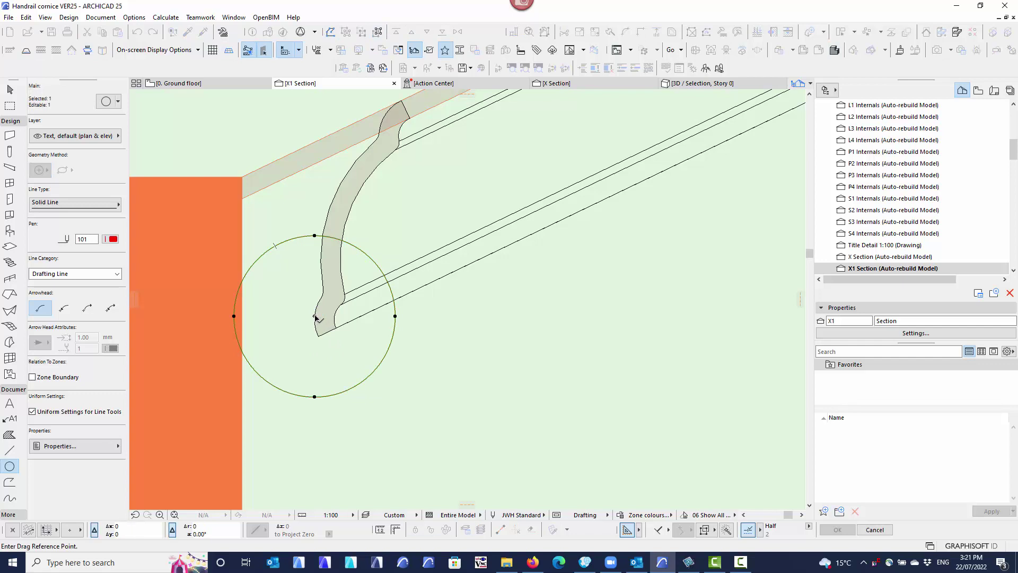
click(239, 178)
scroll(291, 297, down, 1)
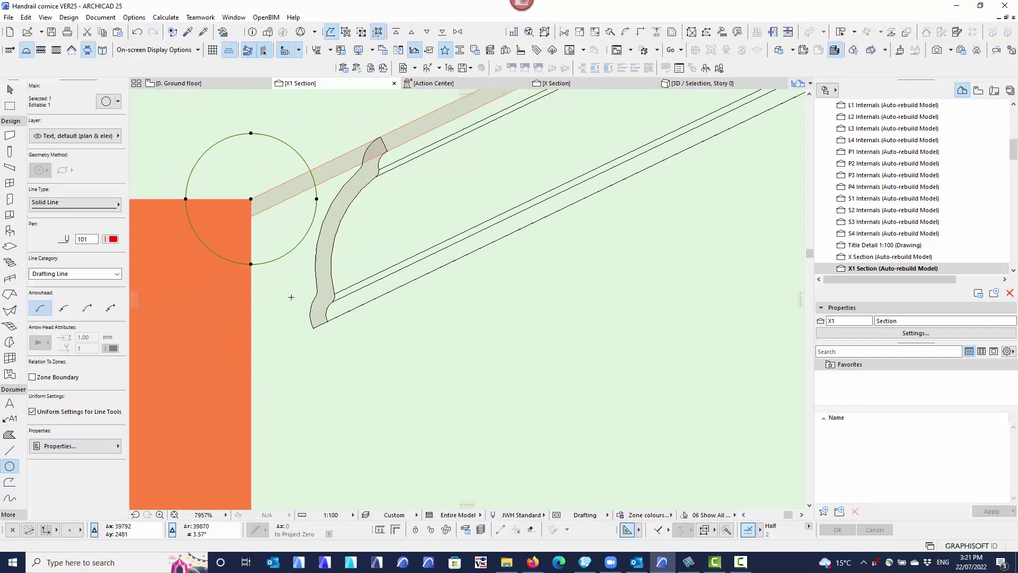
scroll(292, 297, down, 3)
key(Escape)
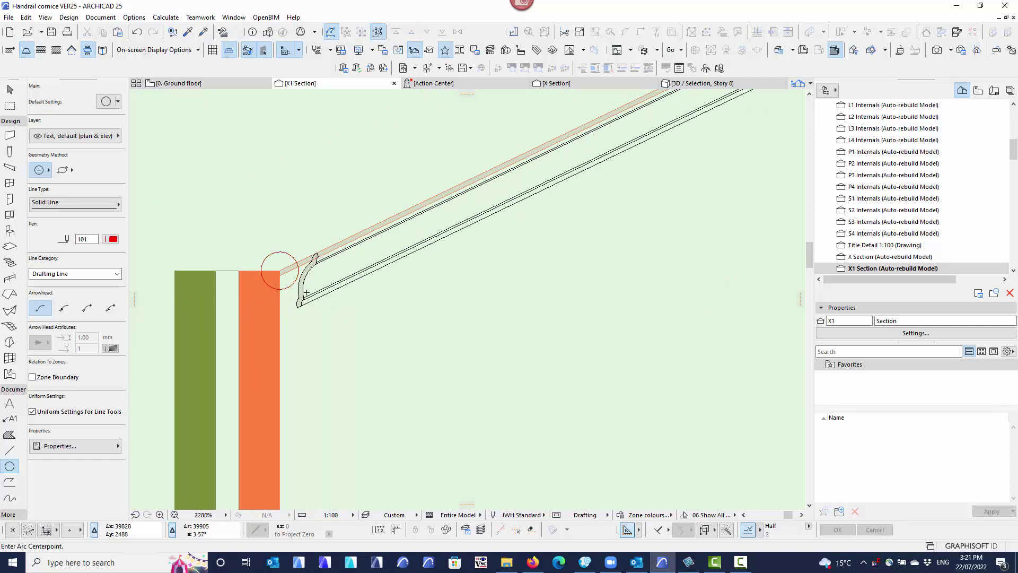
Stretch the railing's end node at the wall corner 41 mm down the ceiling slope to the circle's edge inside the wall
shift+click(303, 291)
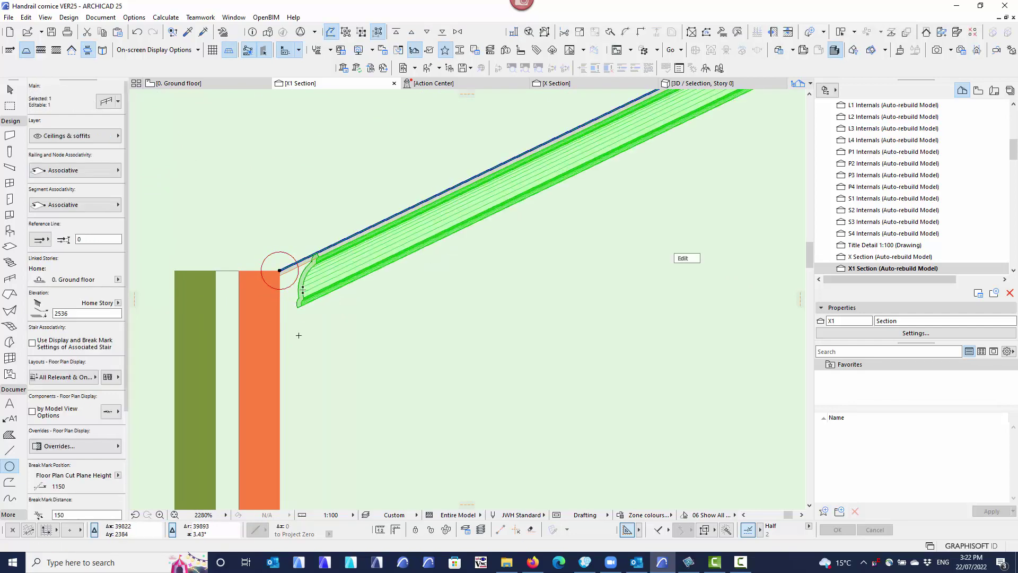
scroll(279, 273, up, 4)
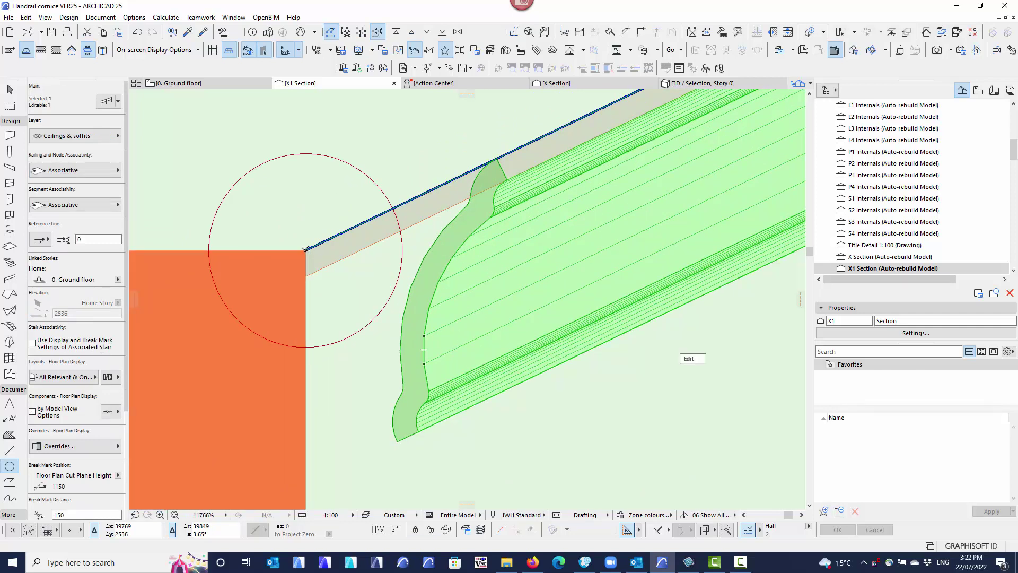
drag(305, 250, 364, 365)
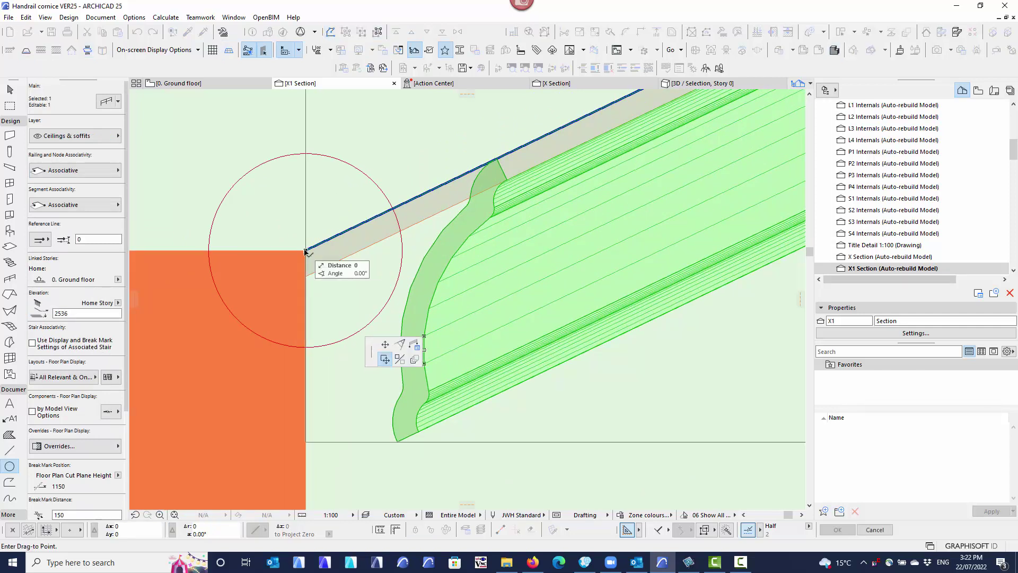
click(386, 346)
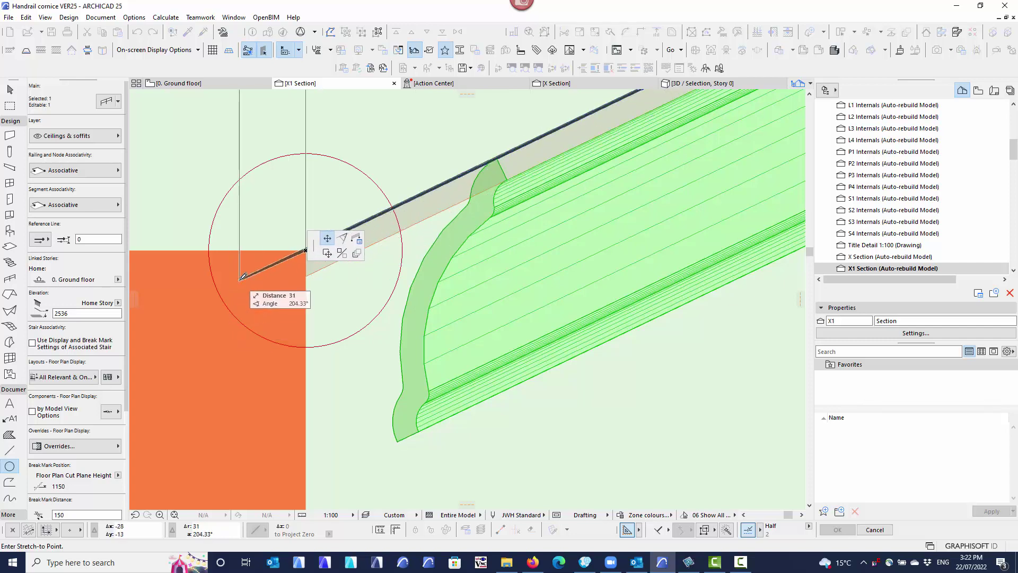
middle_drag(251, 300, 246, 333)
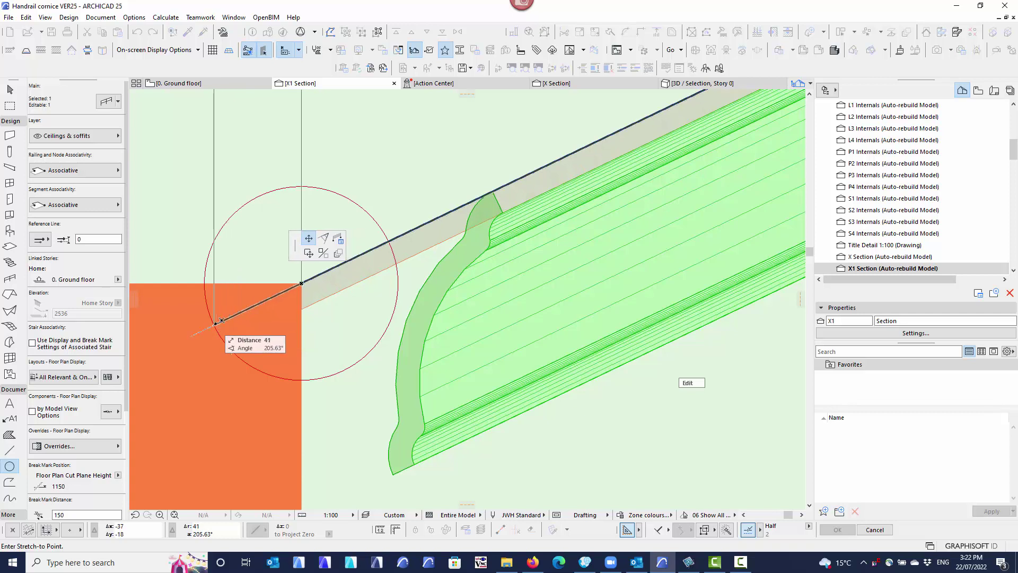
click(215, 325)
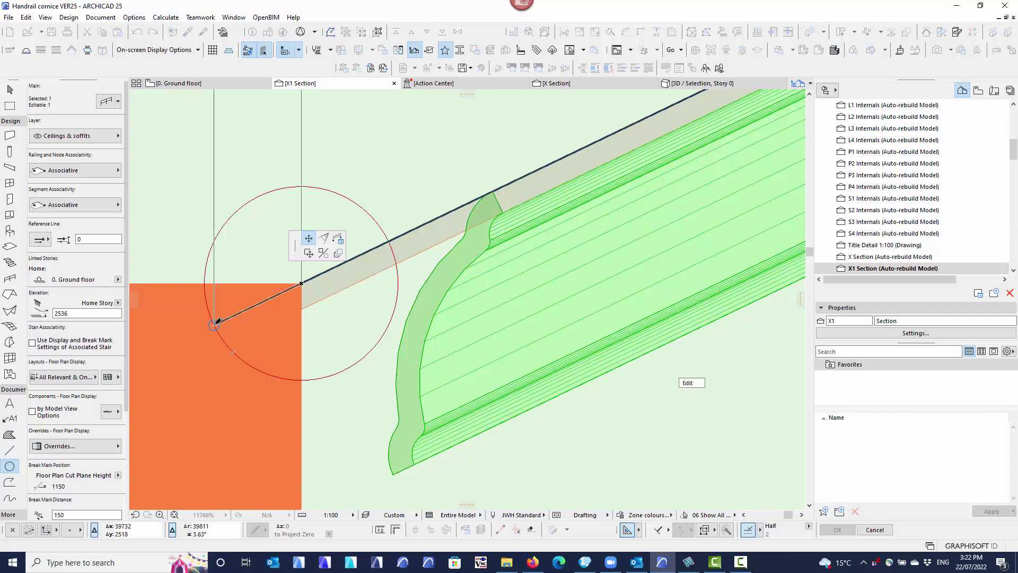
Stretch the remaining railing node at the wall corner onto the same point on the circle, bringing the cornice against the wall
scroll(256, 303, down, 1)
middle_drag(306, 490, 328, 408)
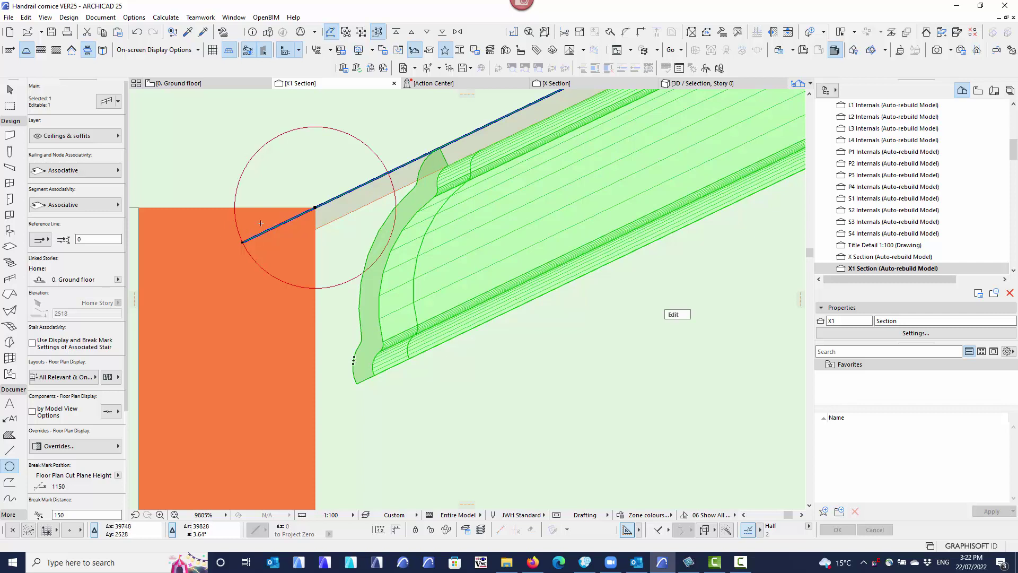
click(317, 206)
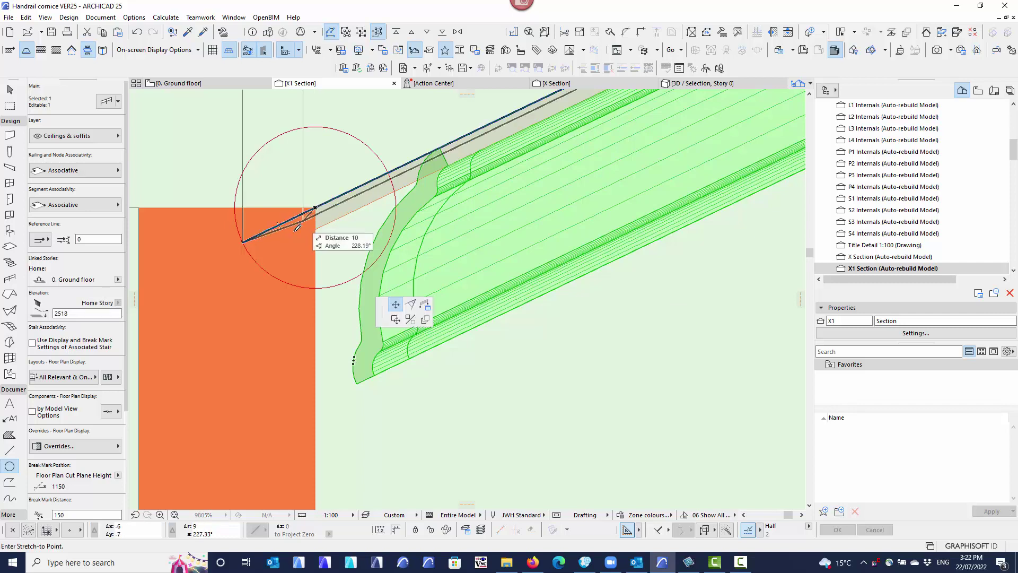
click(244, 240)
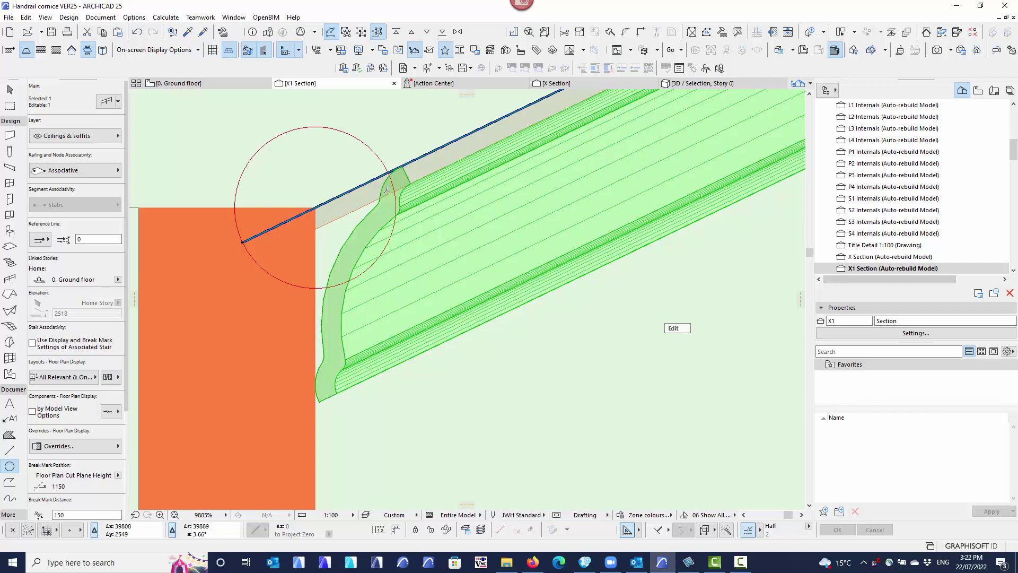
scroll(324, 356, down, 6)
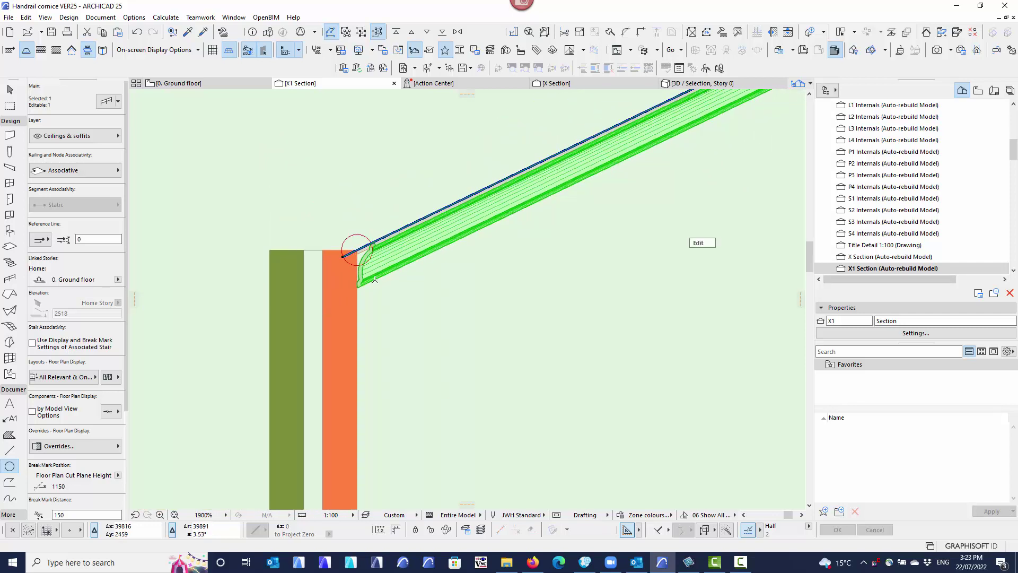
scroll(375, 280, up, 2)
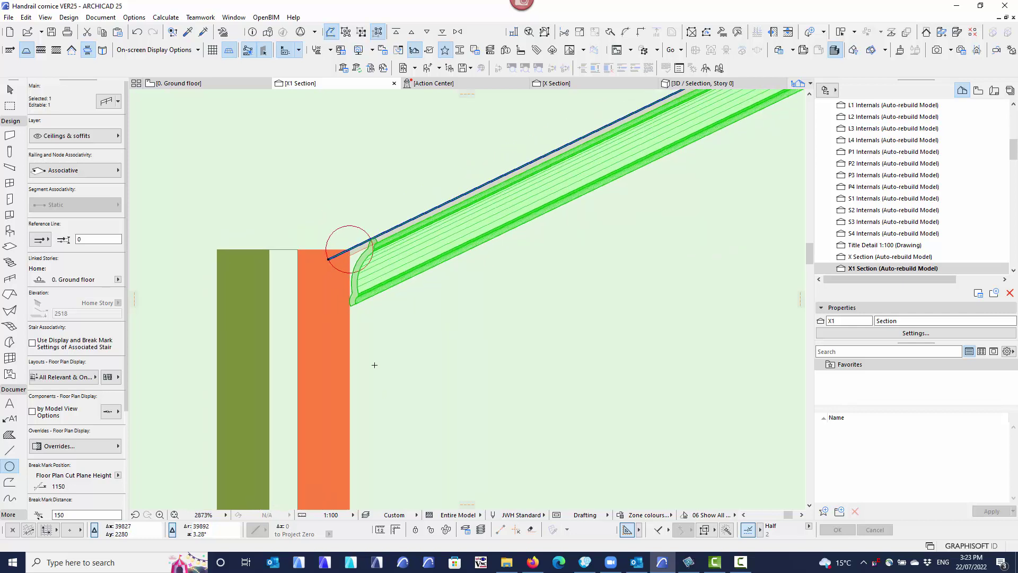
scroll(374, 365, down, 4)
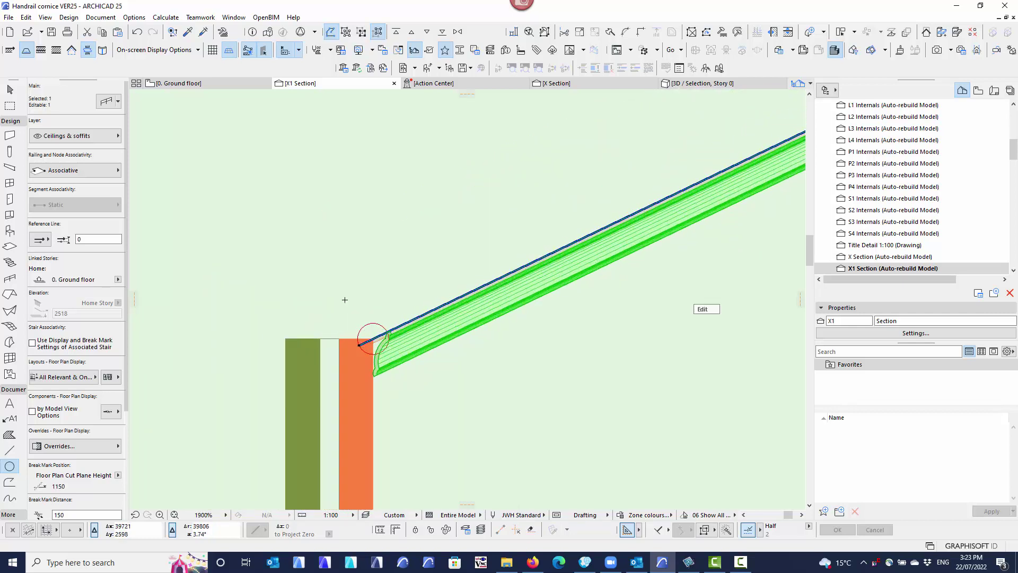
Move the circle by its centre to the top inner corner of the opposite wall, 6479 mm across the room
key(Escape)
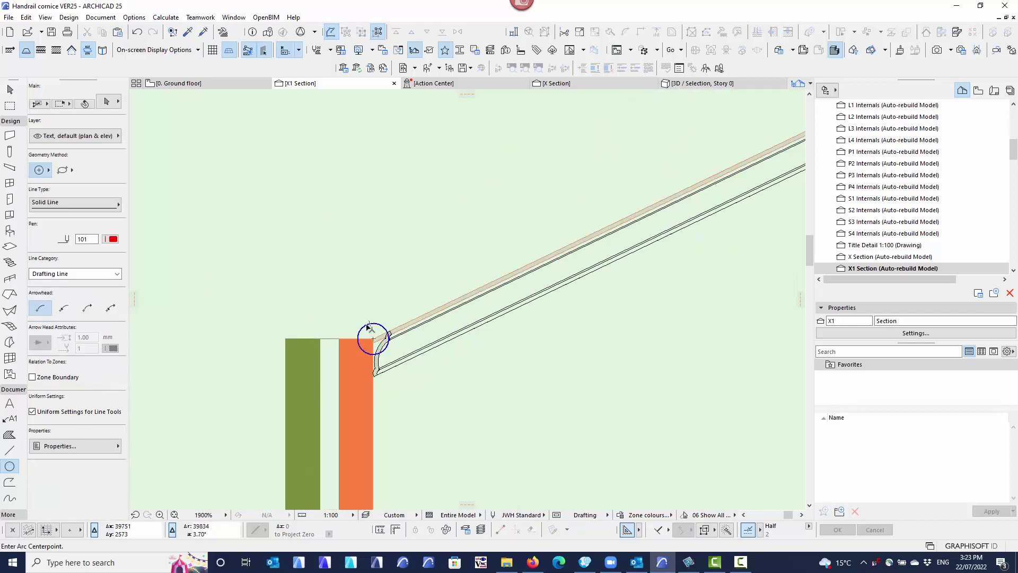
click(370, 326)
key(ctrl+d)
scroll(369, 332, up, 3)
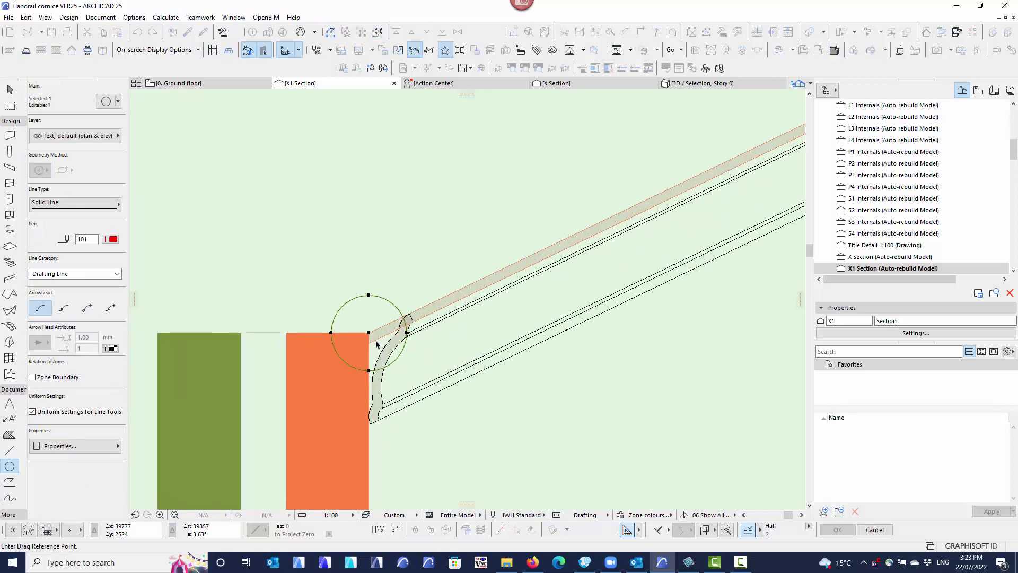
click(368, 334)
scroll(326, 306, down, 6)
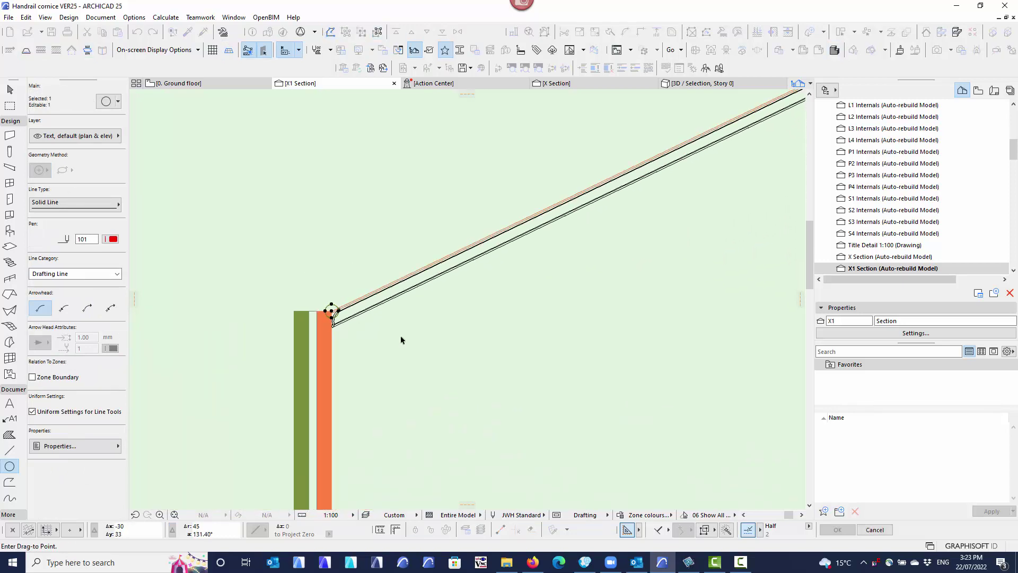
middle_drag(676, 292, 173, 357)
middle_drag(570, 347, 103, 366)
scroll(530, 402, up, 5)
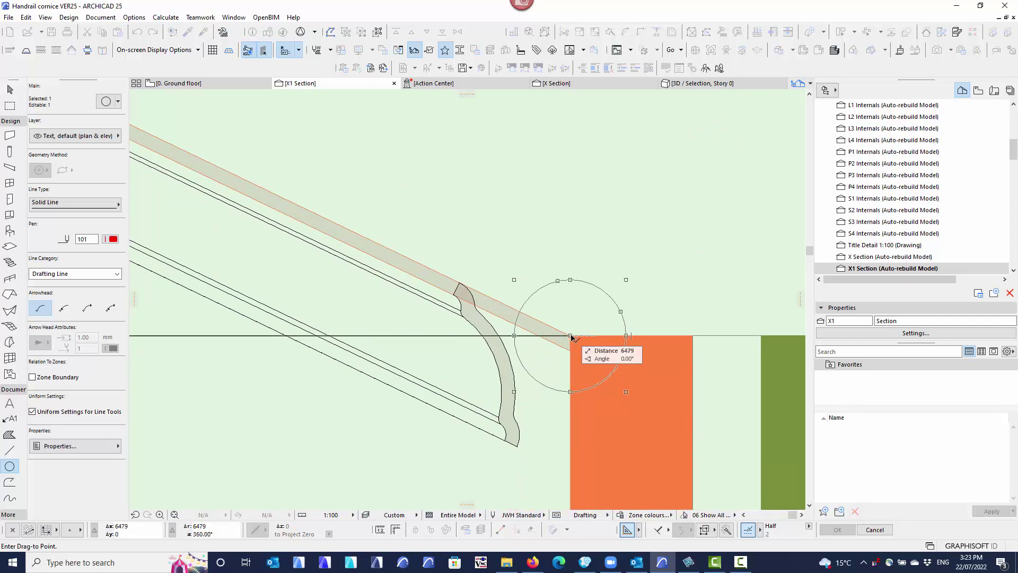
click(572, 336)
key(Escape)
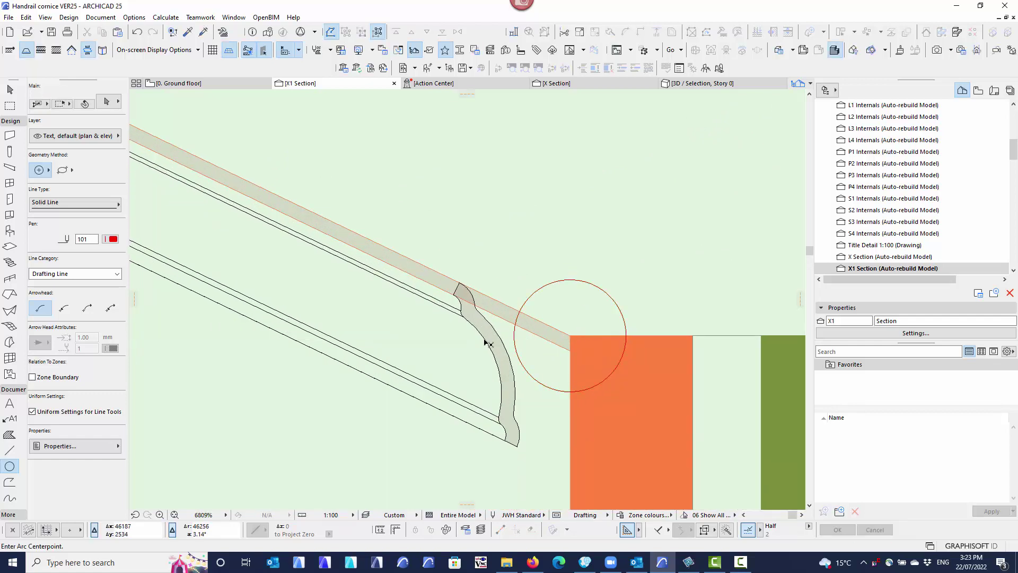
Stretch the railing's end node at the opposite wall's top inner corner 41 mm down the ceiling slope to the circle's edge
shift+click(486, 341)
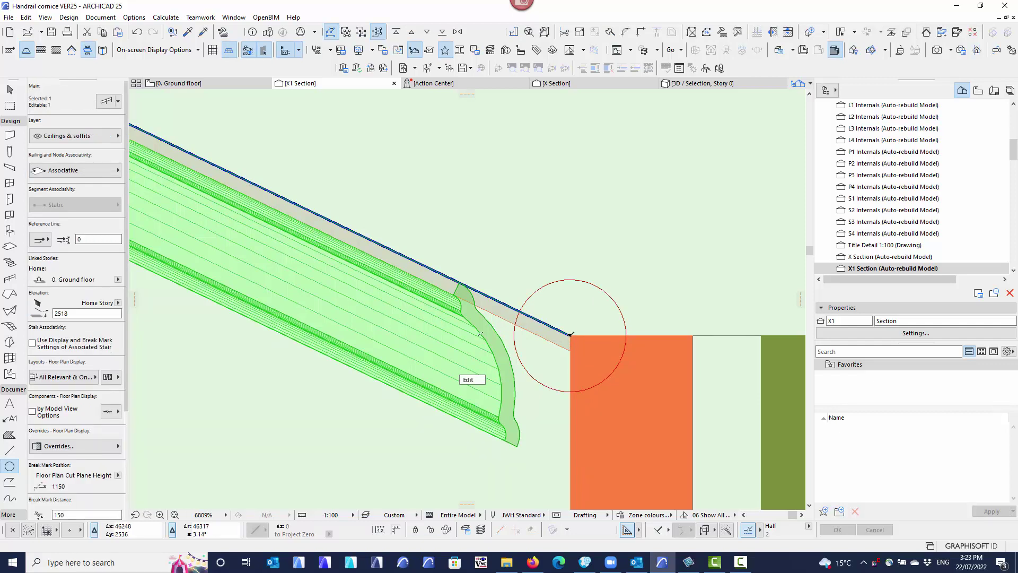
click(571, 335)
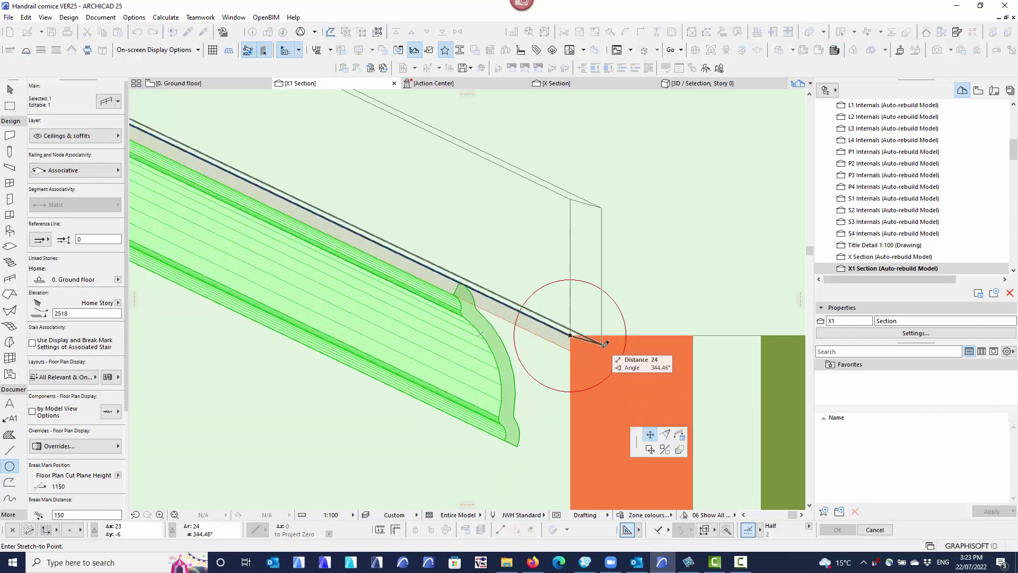
scroll(620, 363, up, 1)
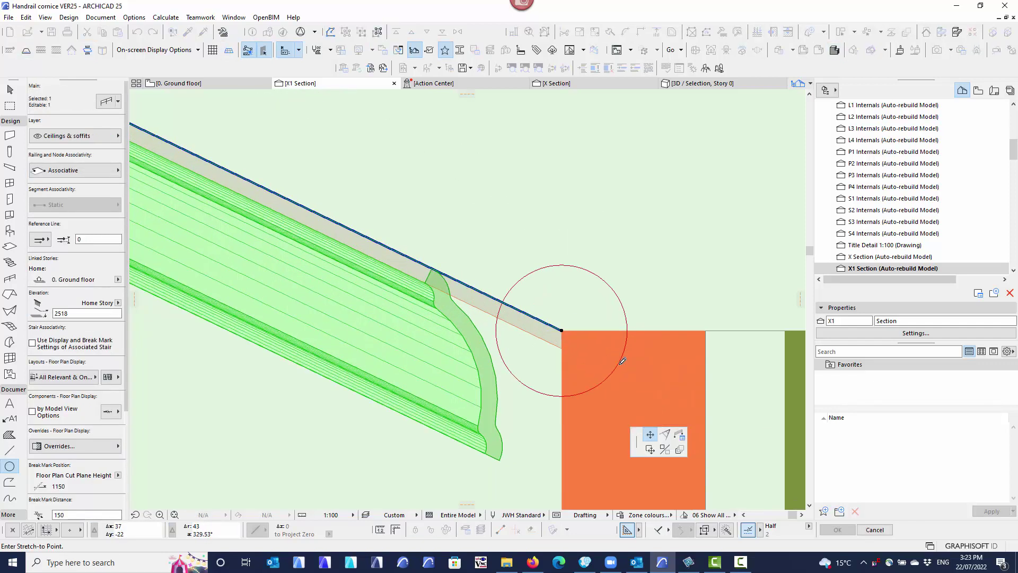
scroll(623, 361, up, 5)
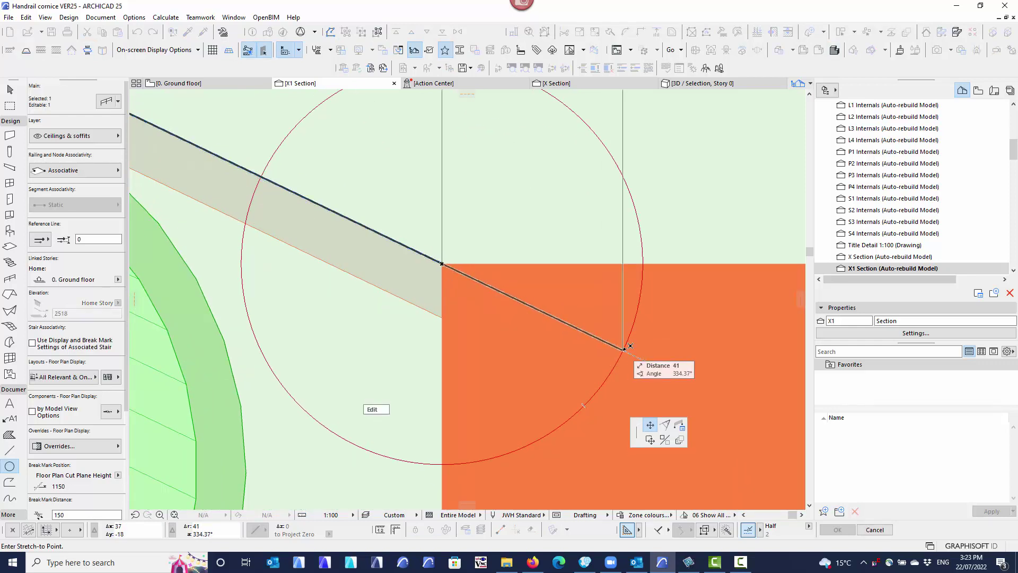
click(631, 346)
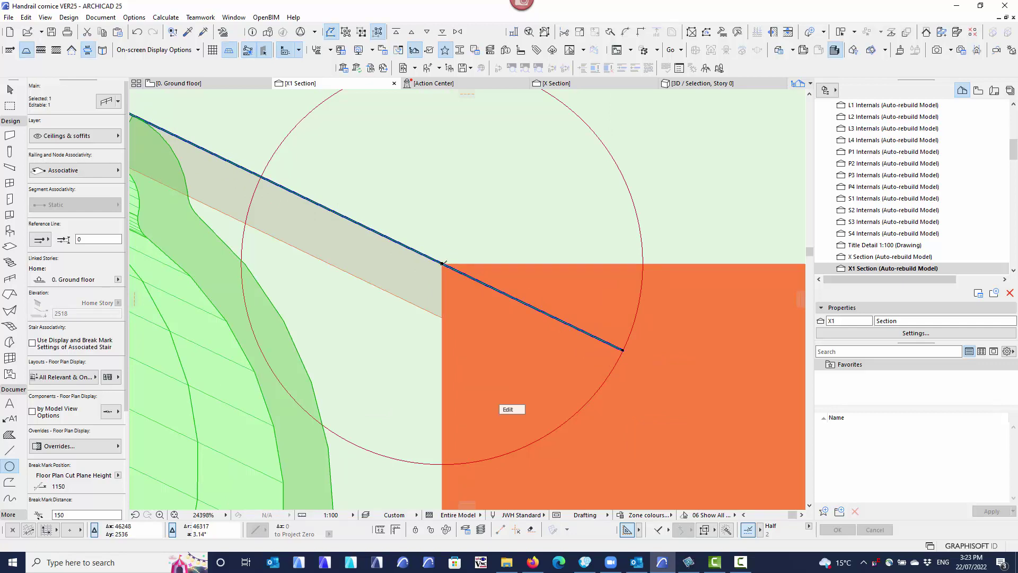
Stretch the remaining railing node at this wall corner onto the same point on the circle, then deselect the railing
click(623, 349)
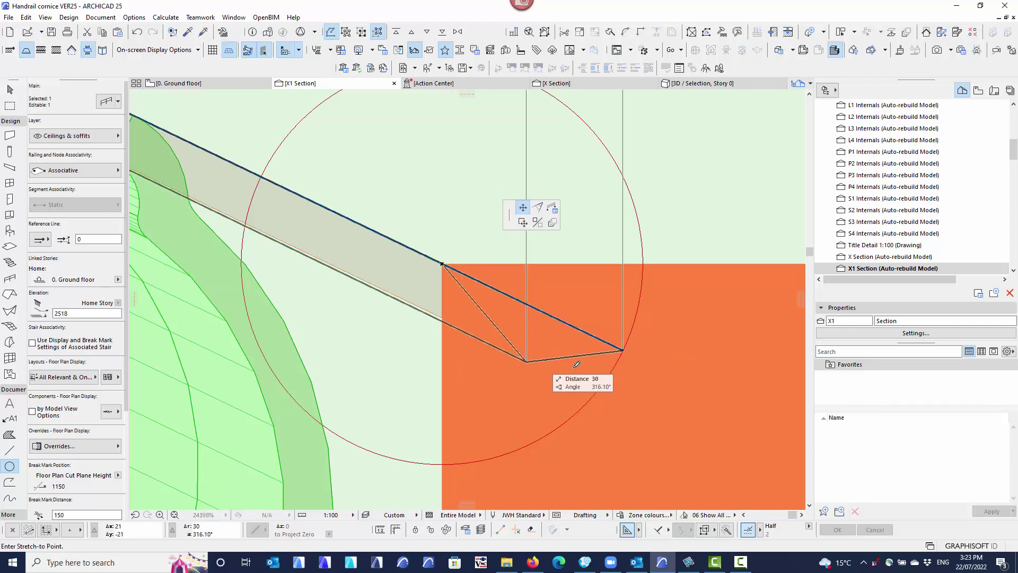
click(627, 347)
scroll(555, 349, down, 5)
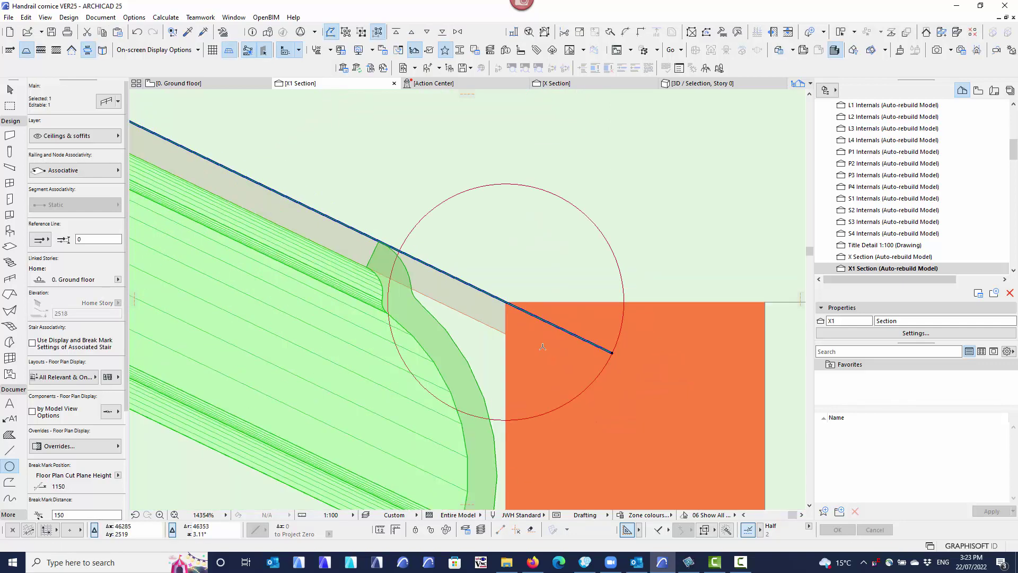
scroll(517, 382, down, 5)
scroll(517, 382, left, 3)
key(Escape)
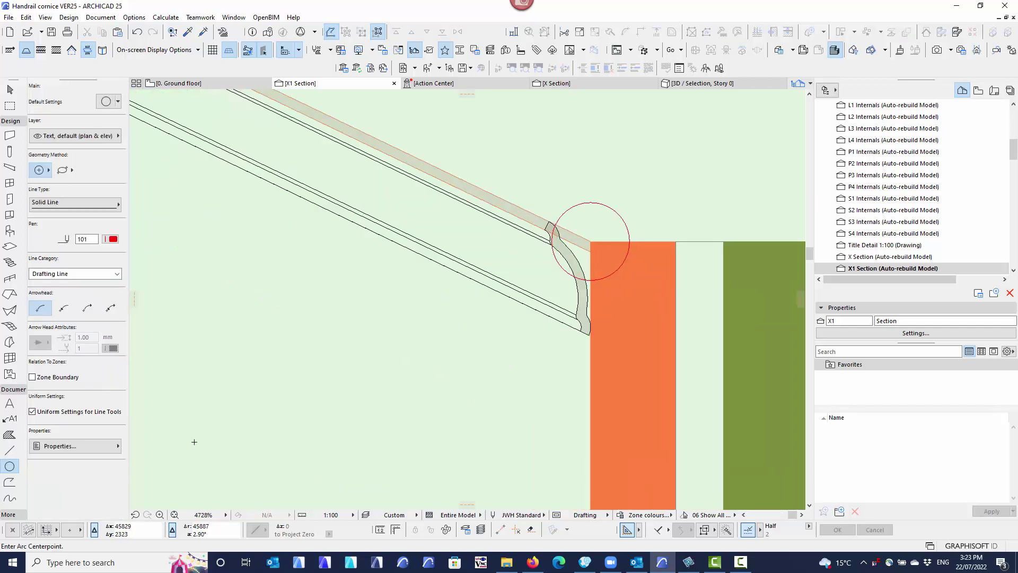
Move the whole railing vertically down at the ridge, from the ceiling's upper apex to the apex of its underside
scroll(217, 435, down, 10)
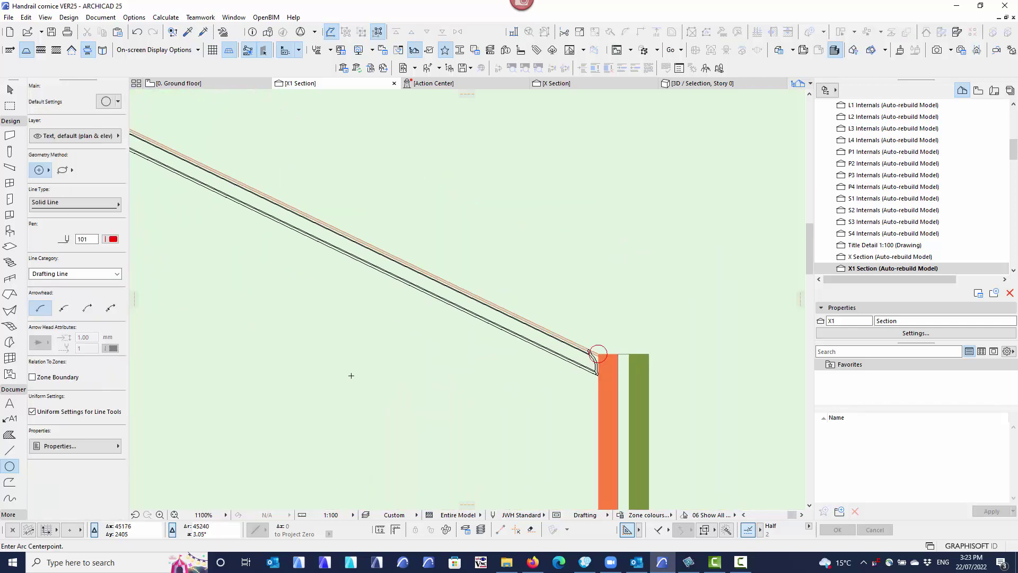
scroll(495, 396, left, 6)
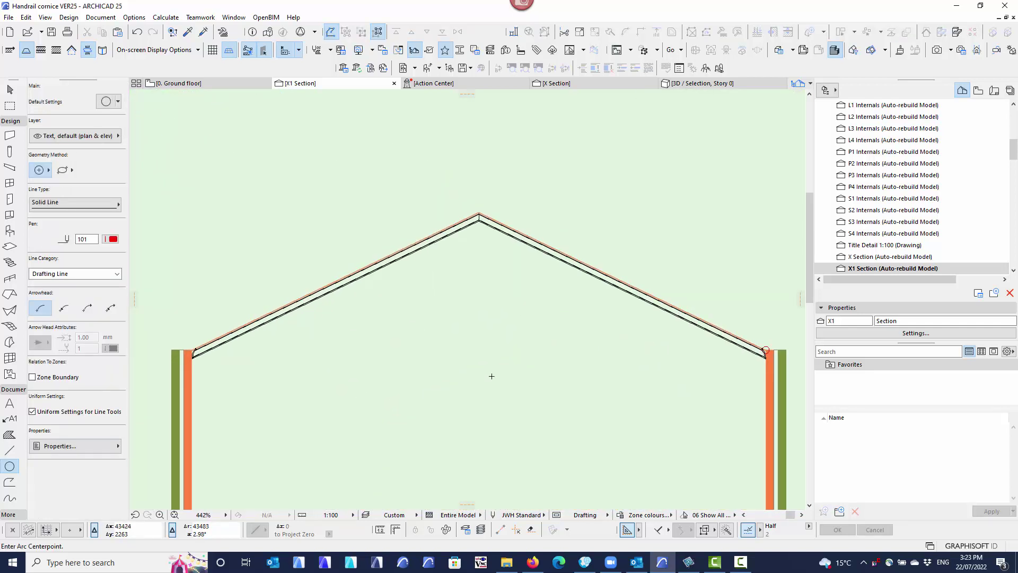
scroll(379, 223, up, 11)
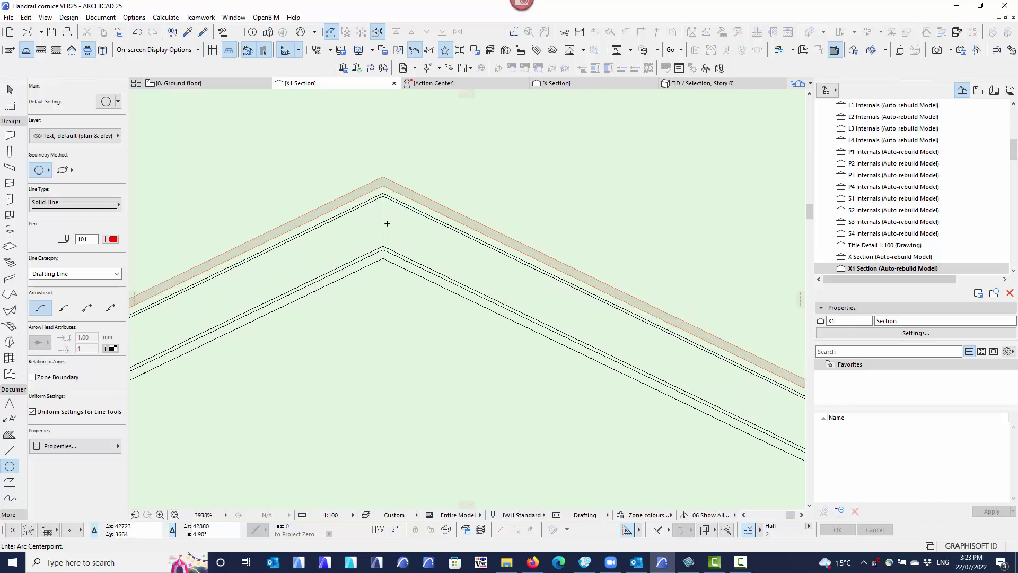
shift+click(377, 218)
scroll(373, 211, up, 3)
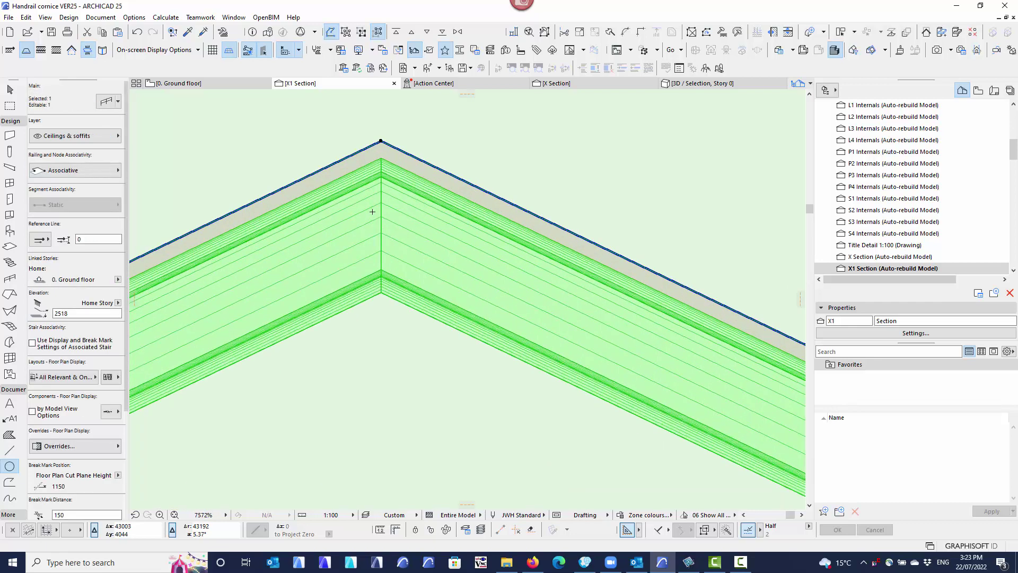
key(ctrl+d)
click(384, 121)
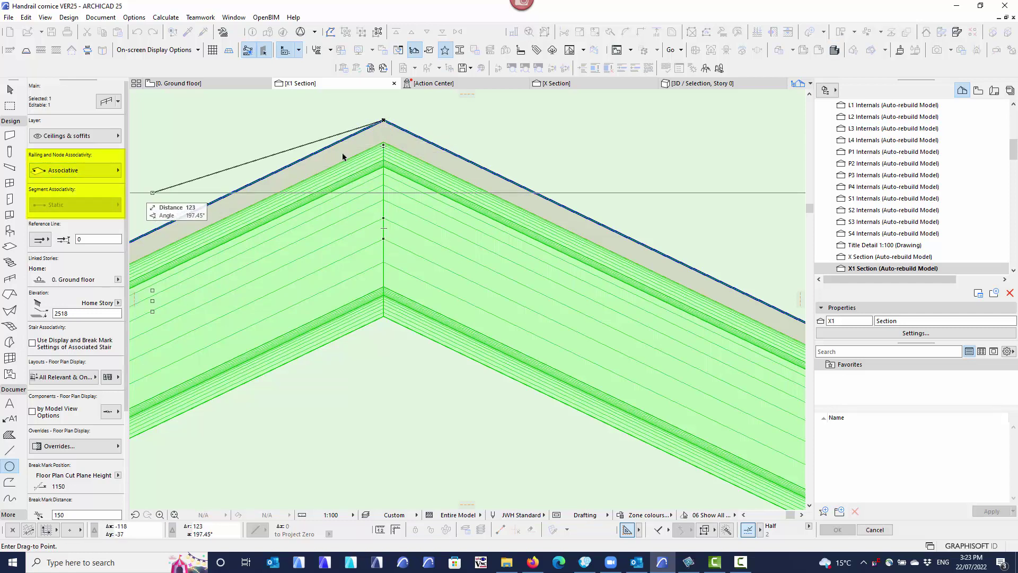
click(384, 144)
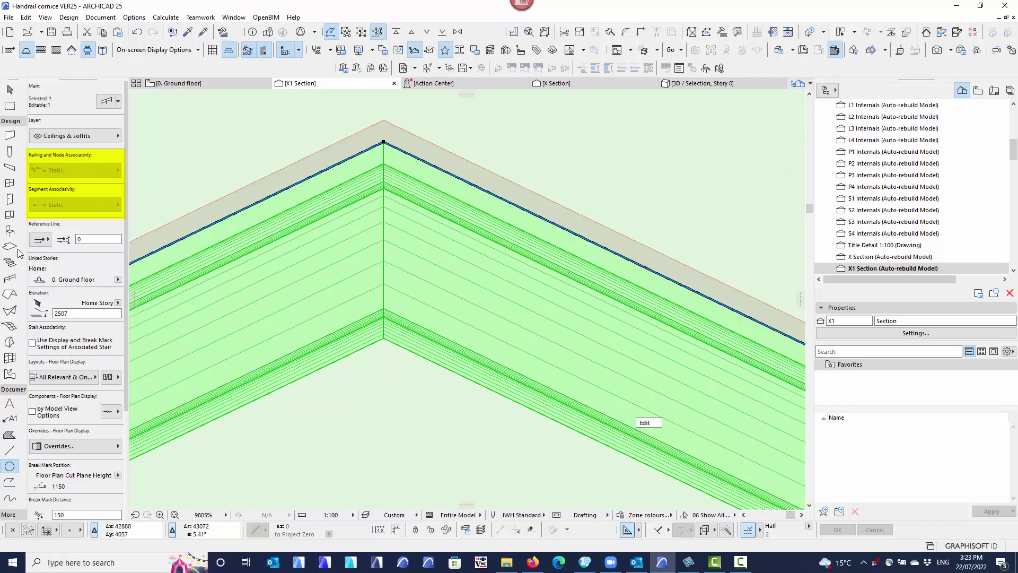
key(Escape)
Switch to the ground floor plan and send the cornice railing to the back of the display order
scroll(406, 361, down, 10)
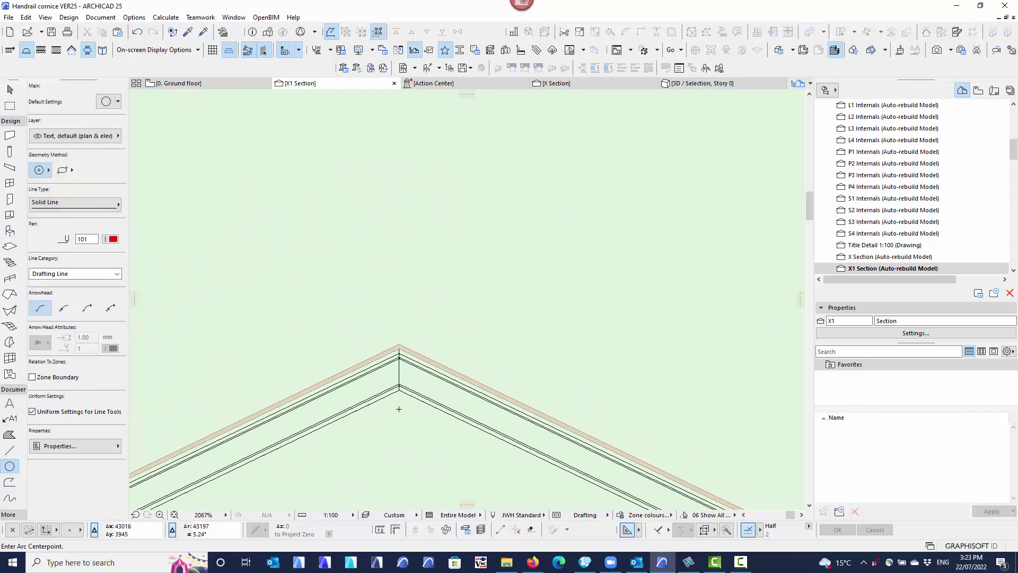
scroll(407, 361, down, 4)
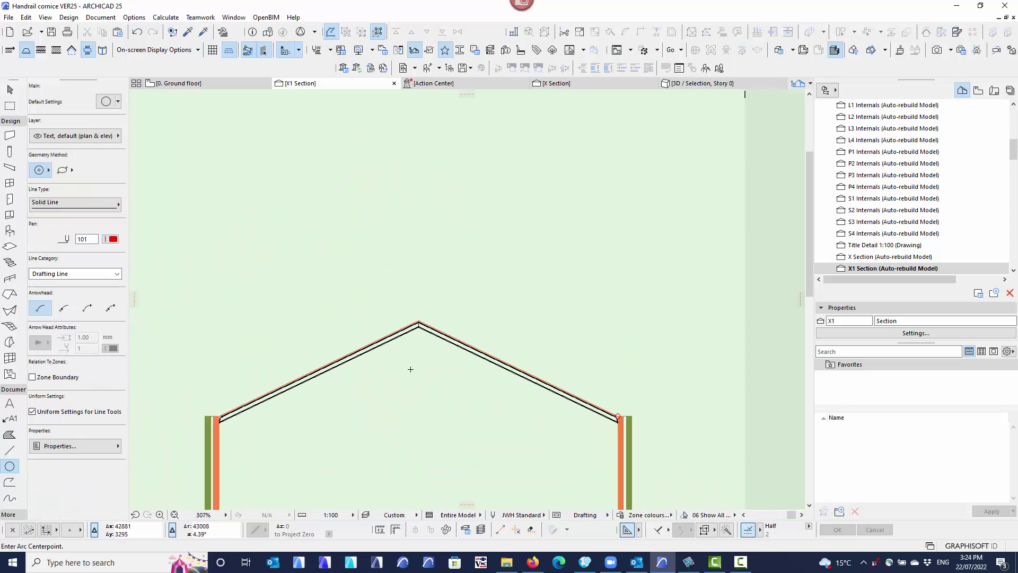
middle_drag(428, 388, 382, 339)
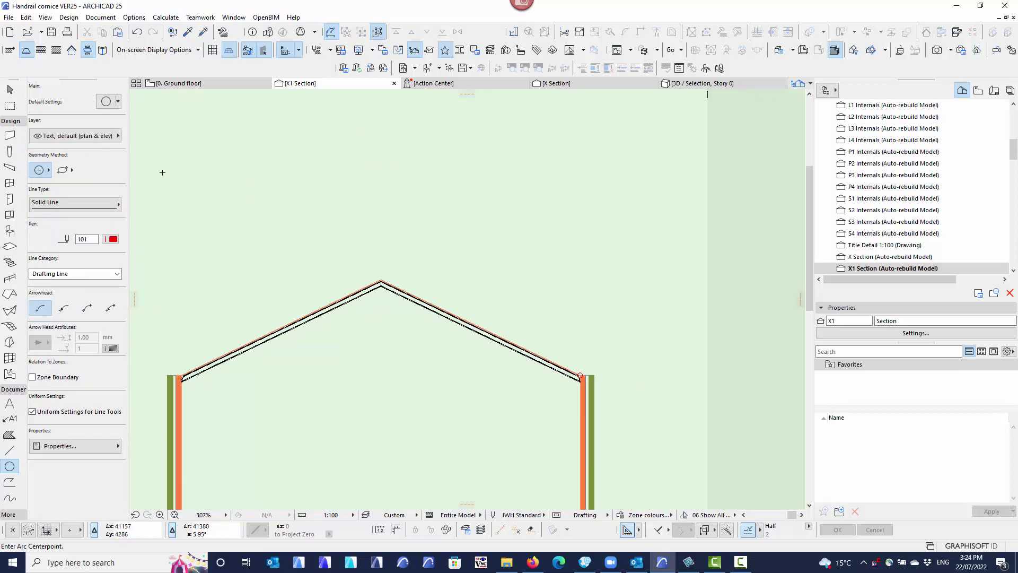
click(195, 87)
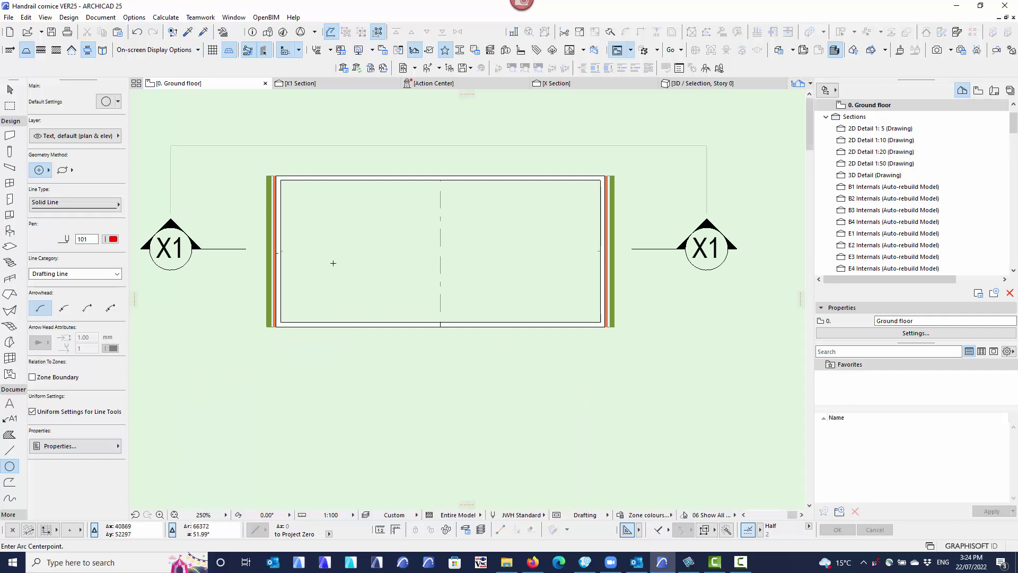
scroll(333, 263, up, 8)
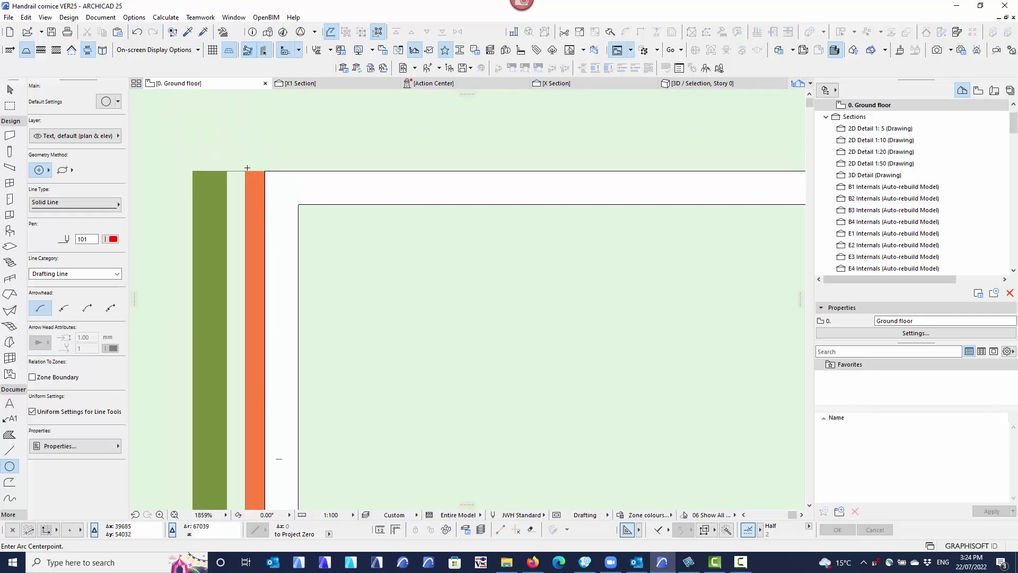
shift+click(302, 206)
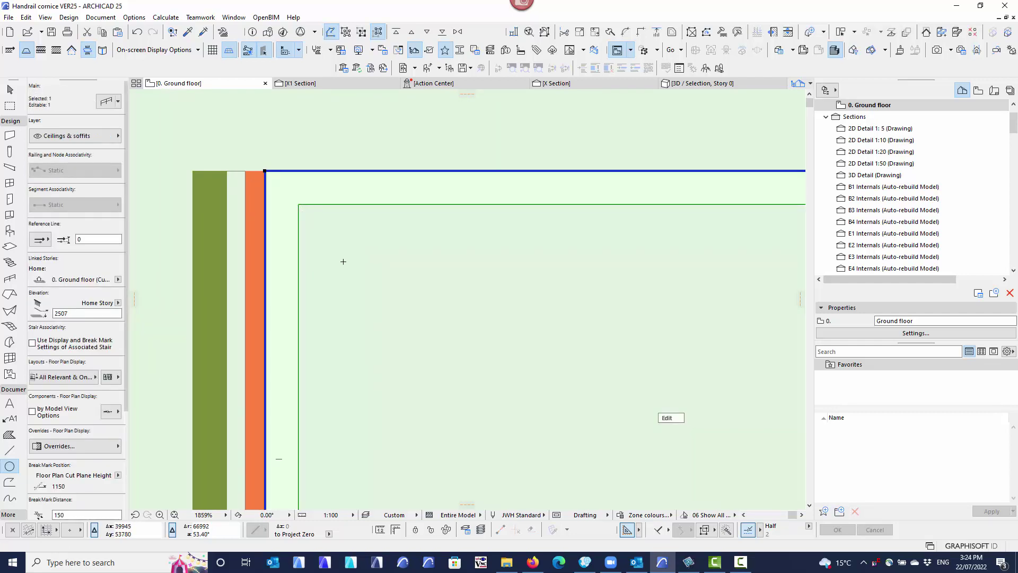
scroll(314, 266, down, 6)
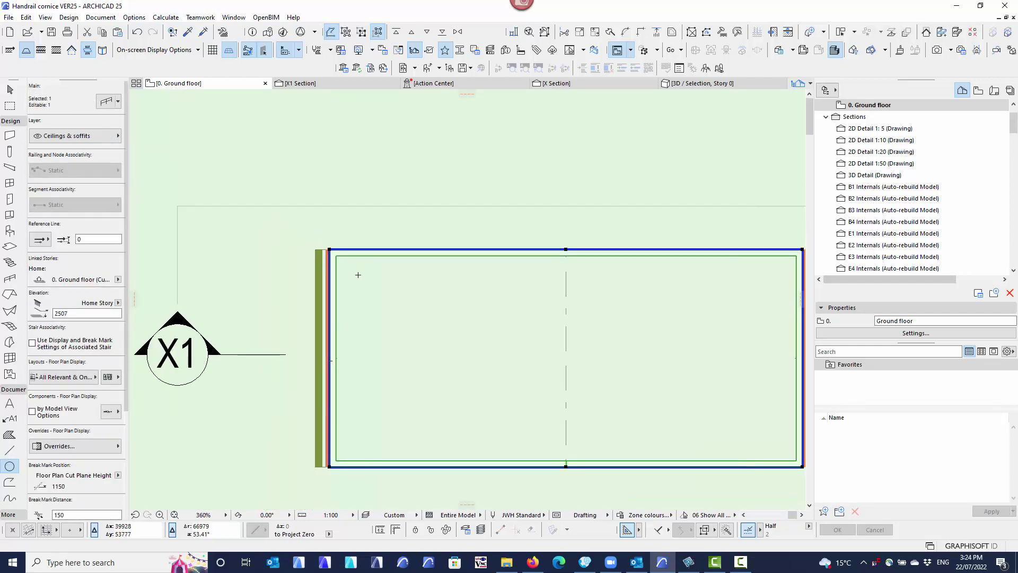
click(443, 32)
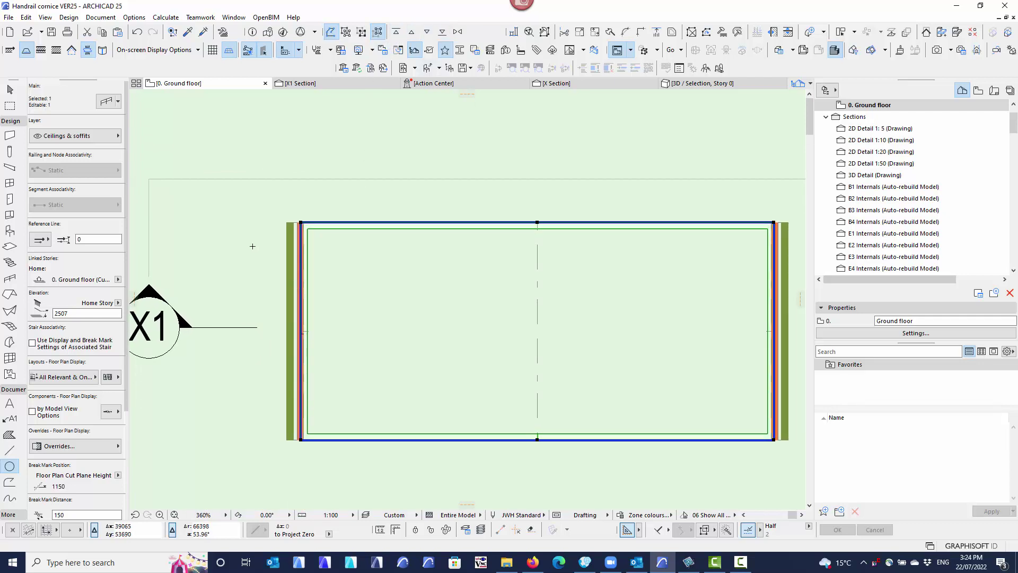
key(Escape)
scroll(295, 237, up, 6)
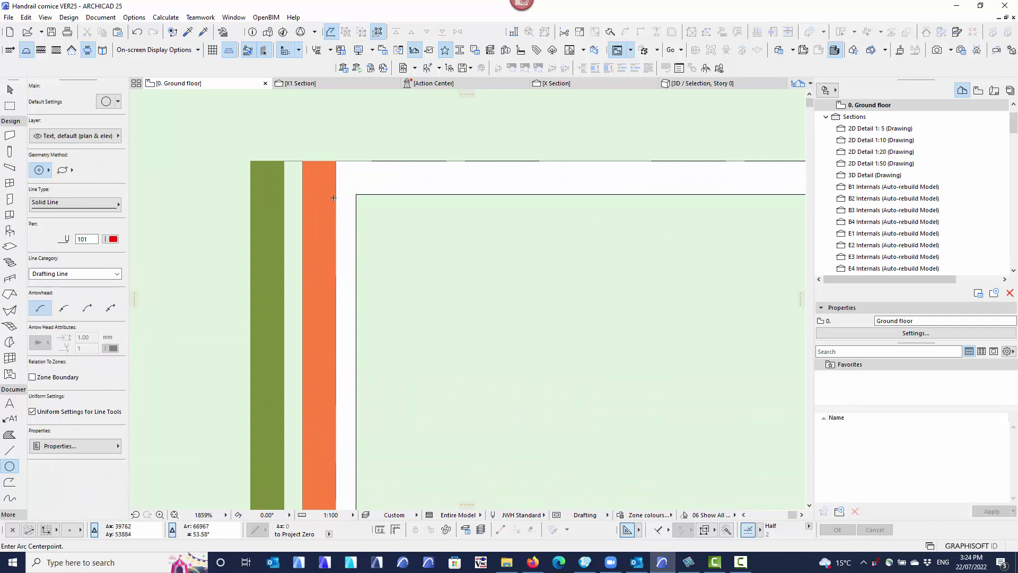
scroll(282, 260, down, 7)
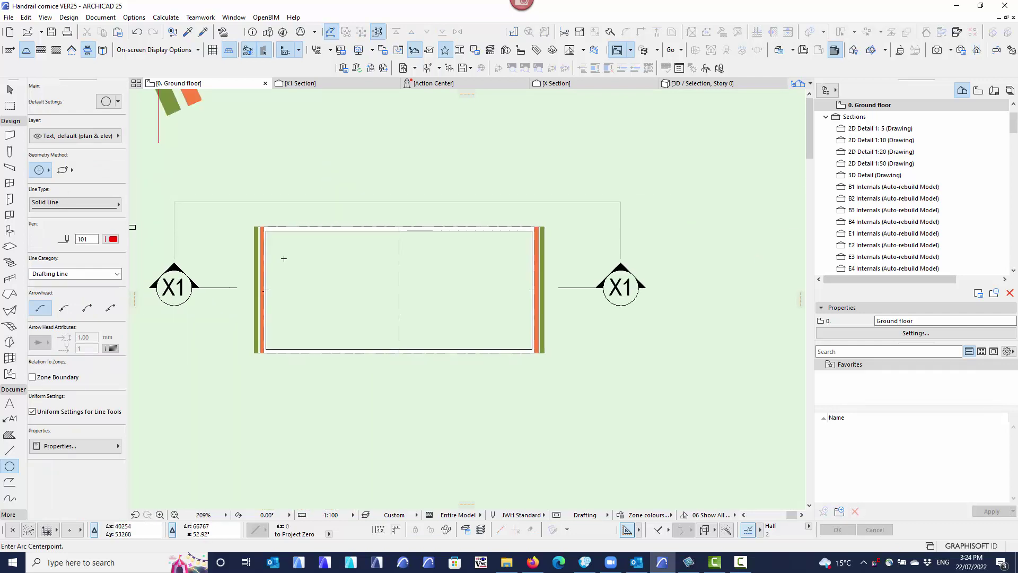
Add a node midway along the right-hand ceiling roof's upper plan edge and offset the segment beside the ridge outward past the X1 section line
shift+click(399, 254)
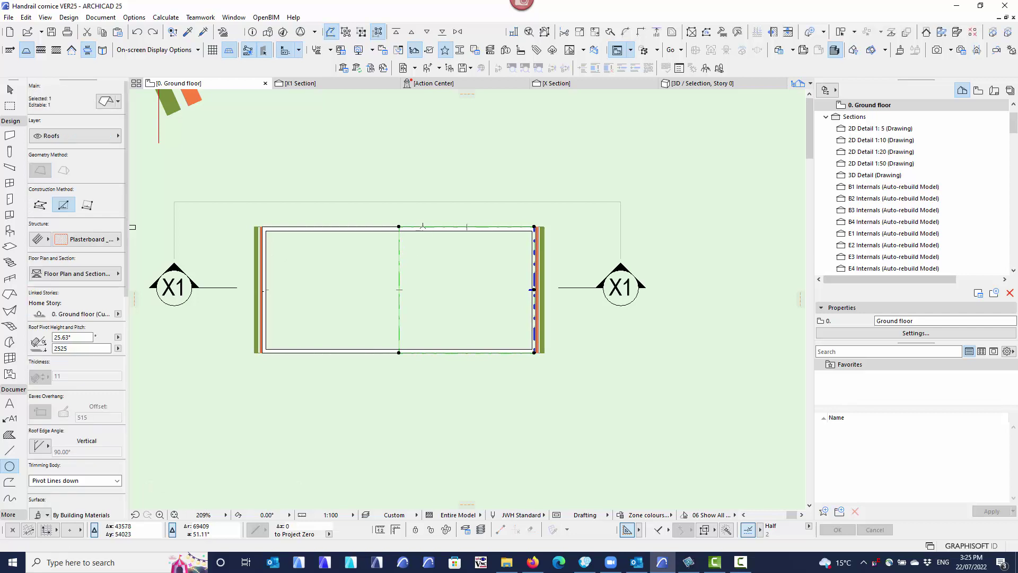
click(423, 226)
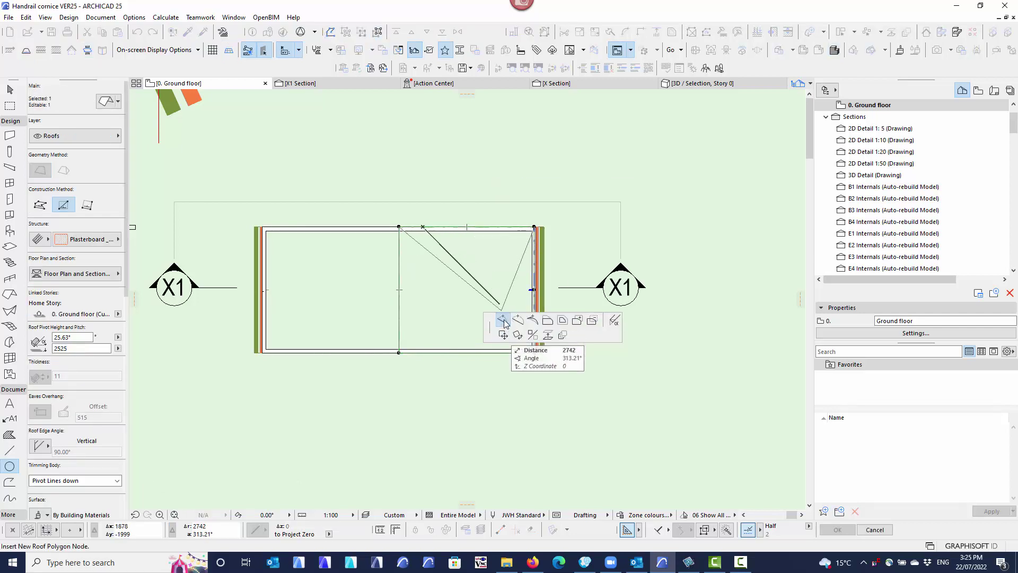
click(468, 225)
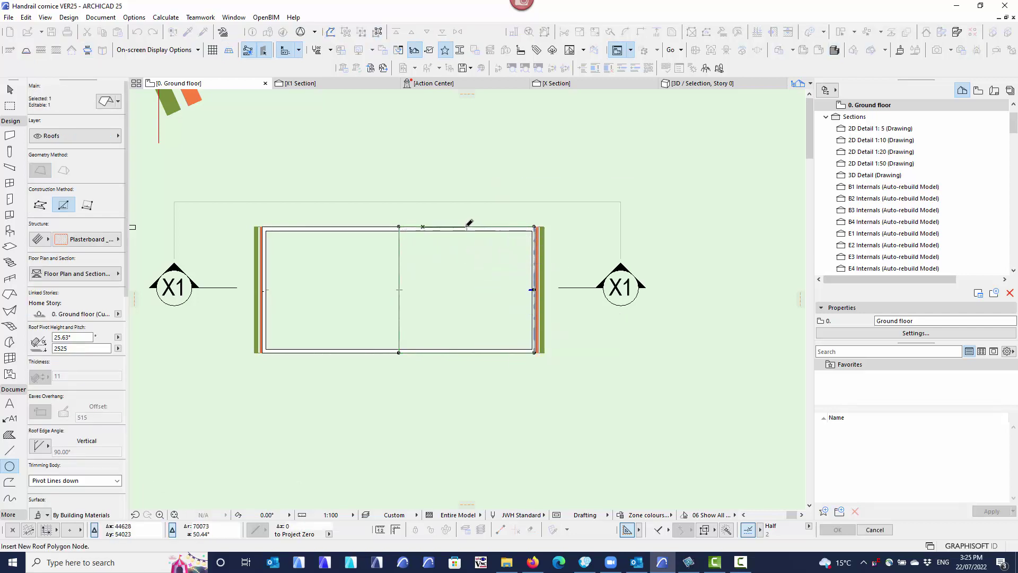
click(449, 226)
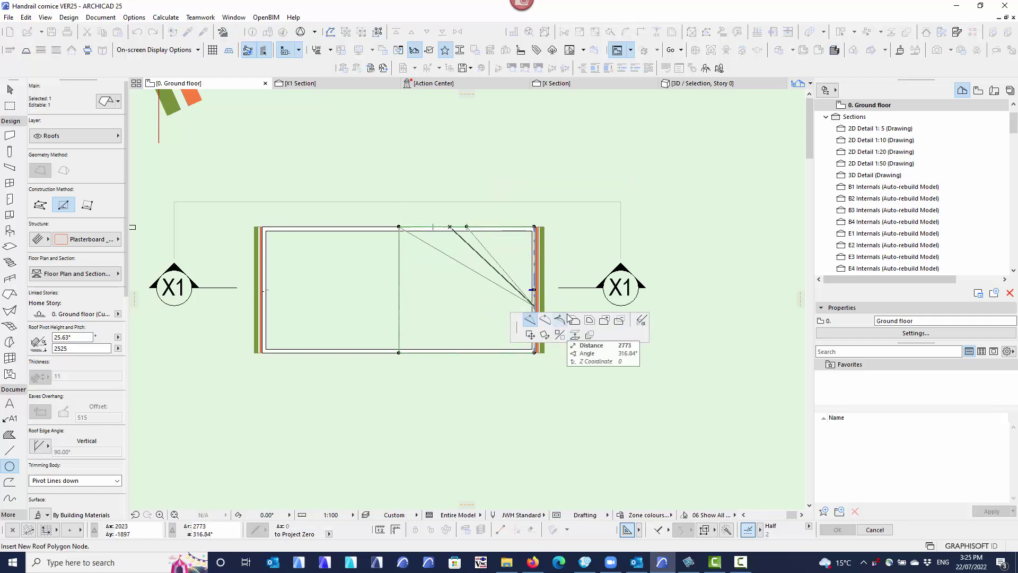
click(574, 284)
click(454, 182)
key(Escape)
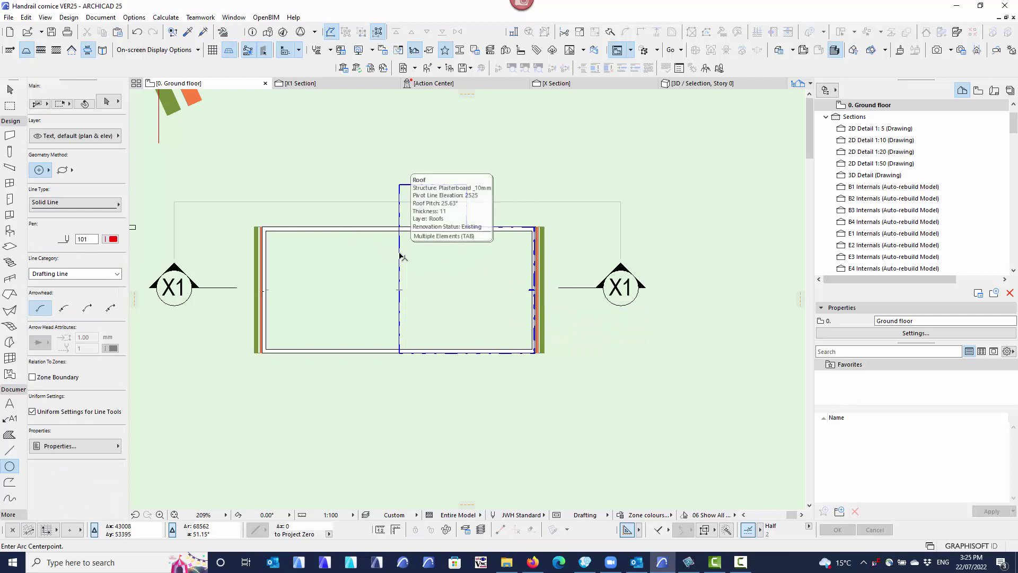
Add a midpoint node to the left-hand ceiling roof's upper plan edge and offset the segment beside the ridge outward, level with the other extension
click(387, 244)
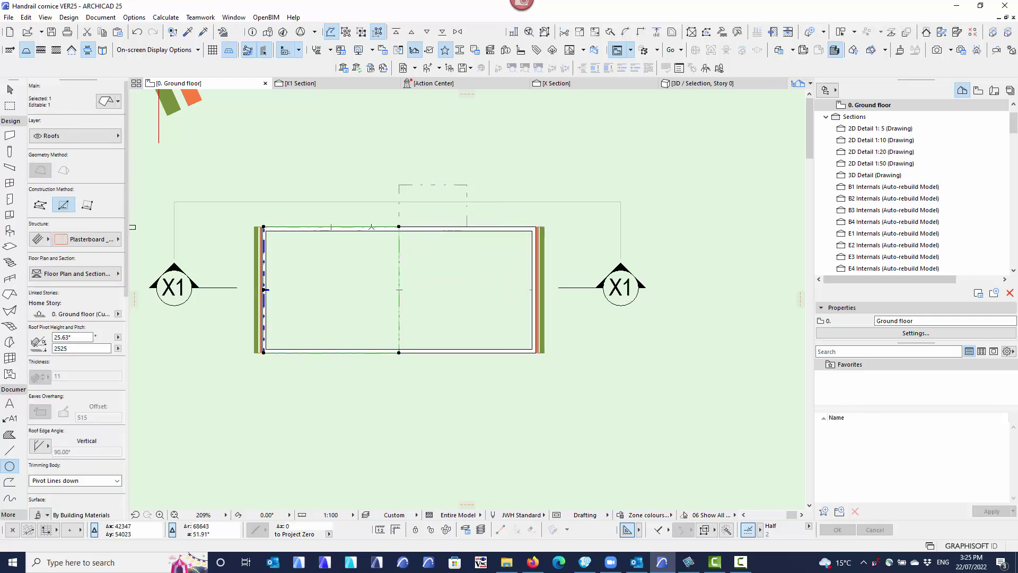
click(371, 227)
click(429, 322)
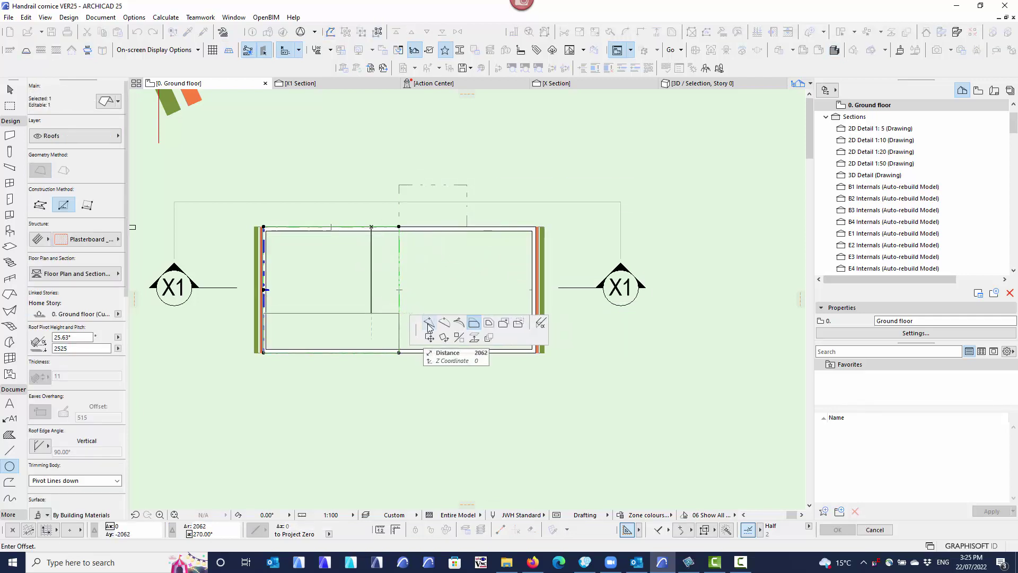
click(336, 223)
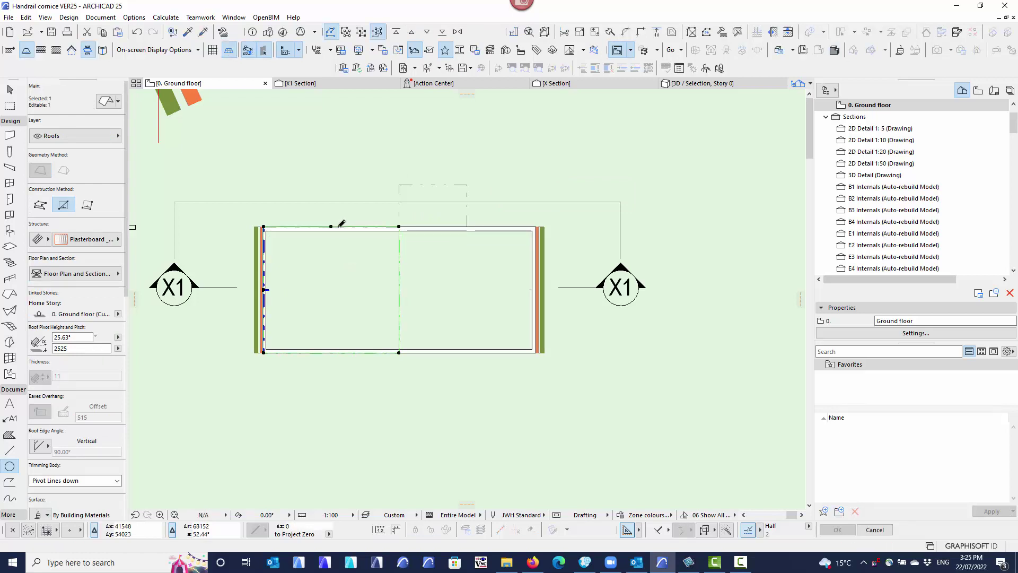
click(337, 222)
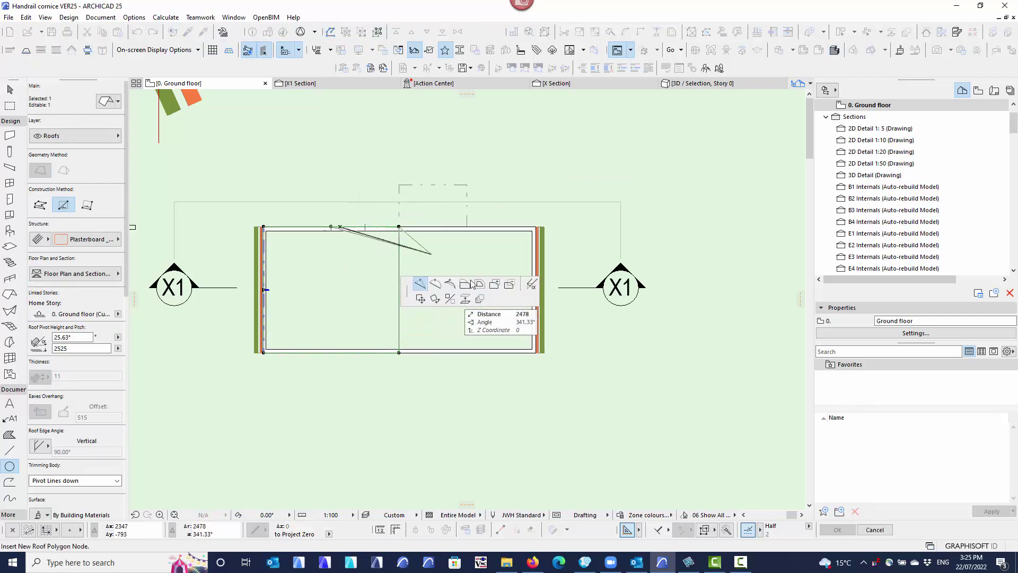
click(465, 284)
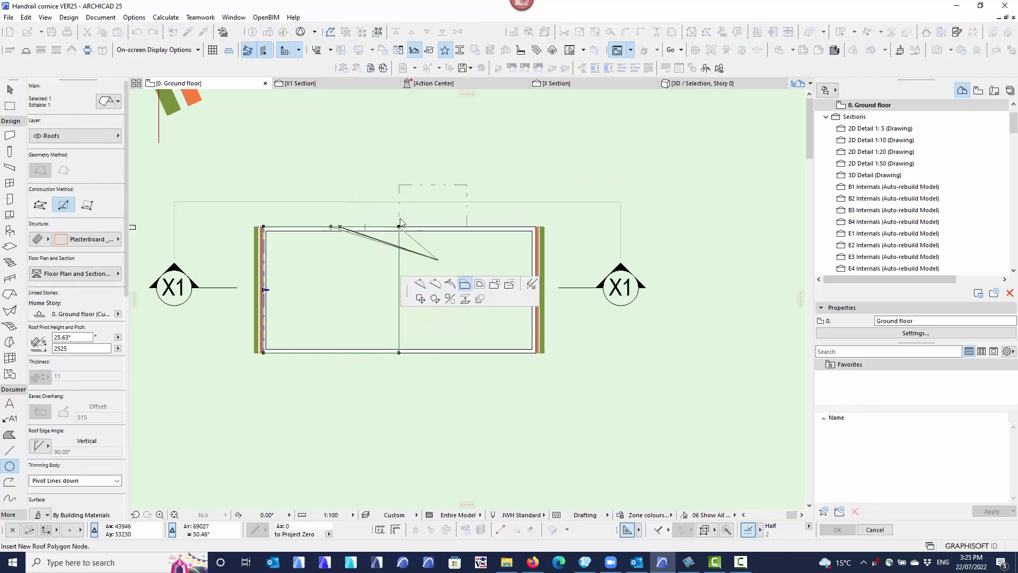
click(402, 182)
key(Escape)
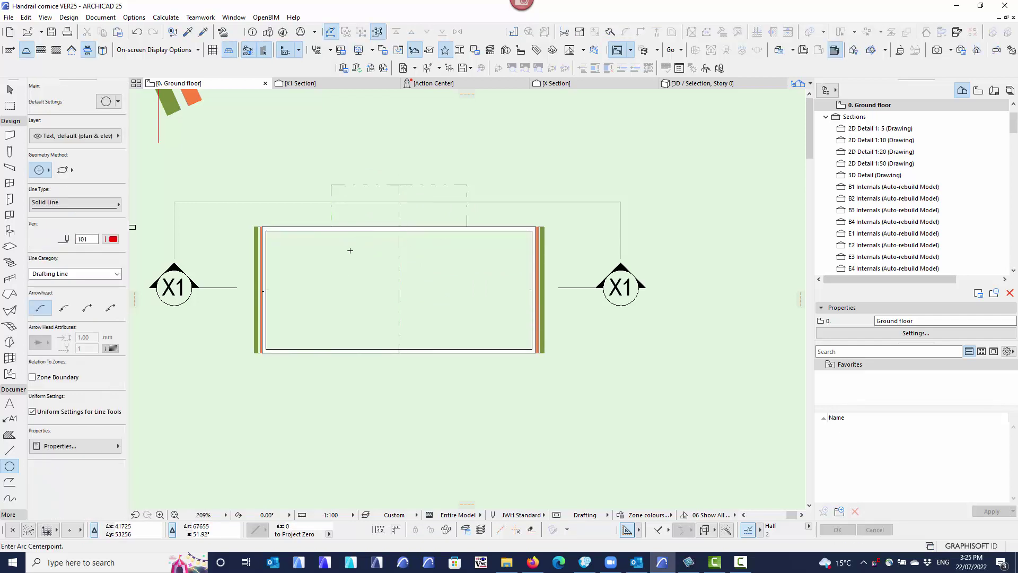
Add nodes to the cornice railing's upper plan edge at the inner and outer left-hand corners of the ceiling's projecting section
shift+click(365, 227)
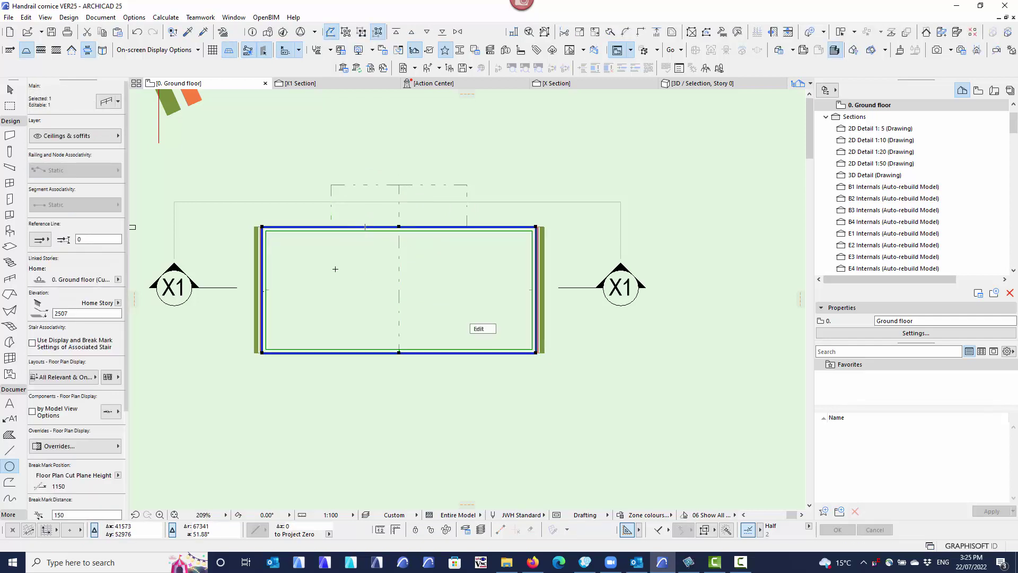
scroll(340, 227, up, 4)
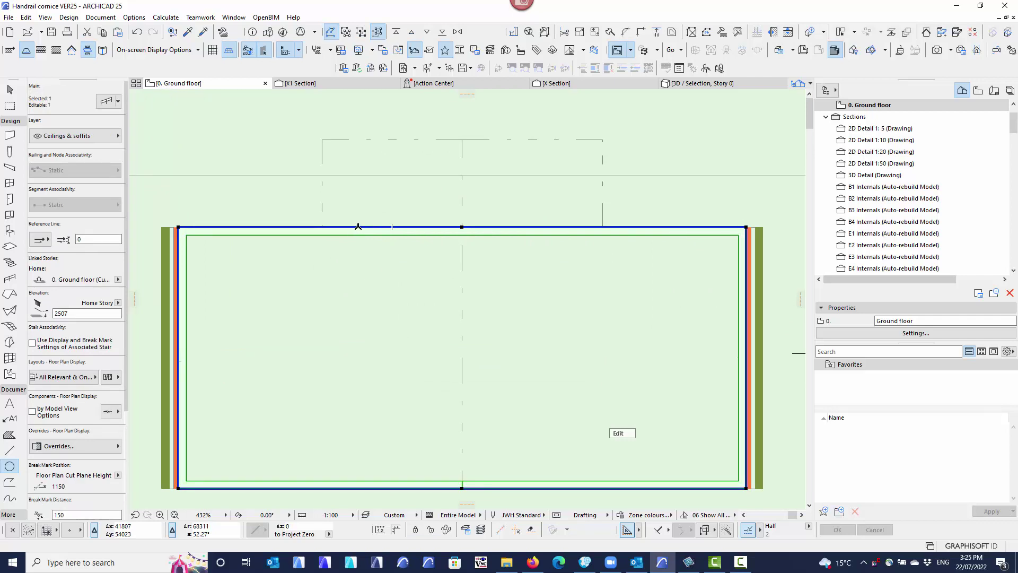
click(358, 227)
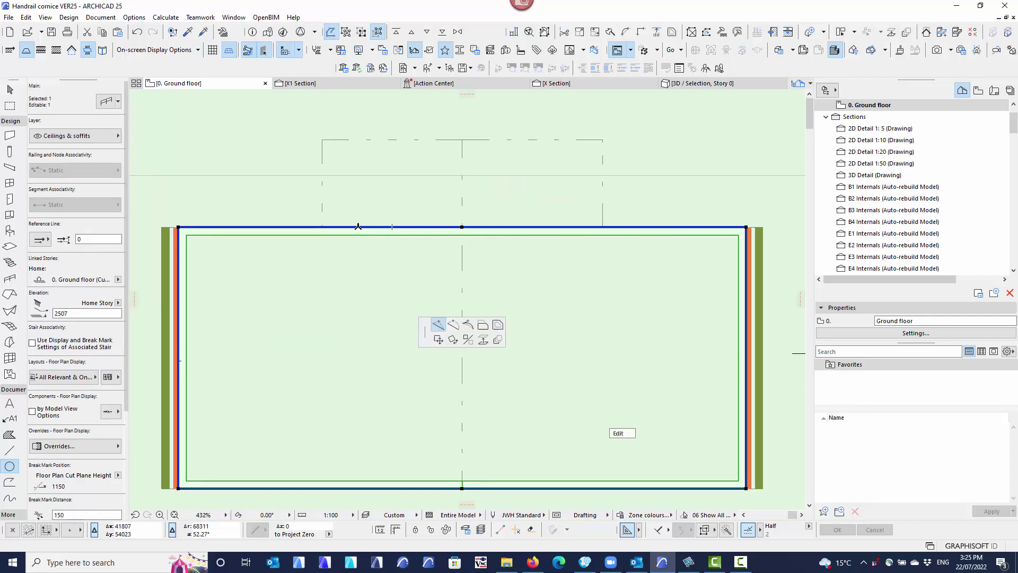
click(439, 323)
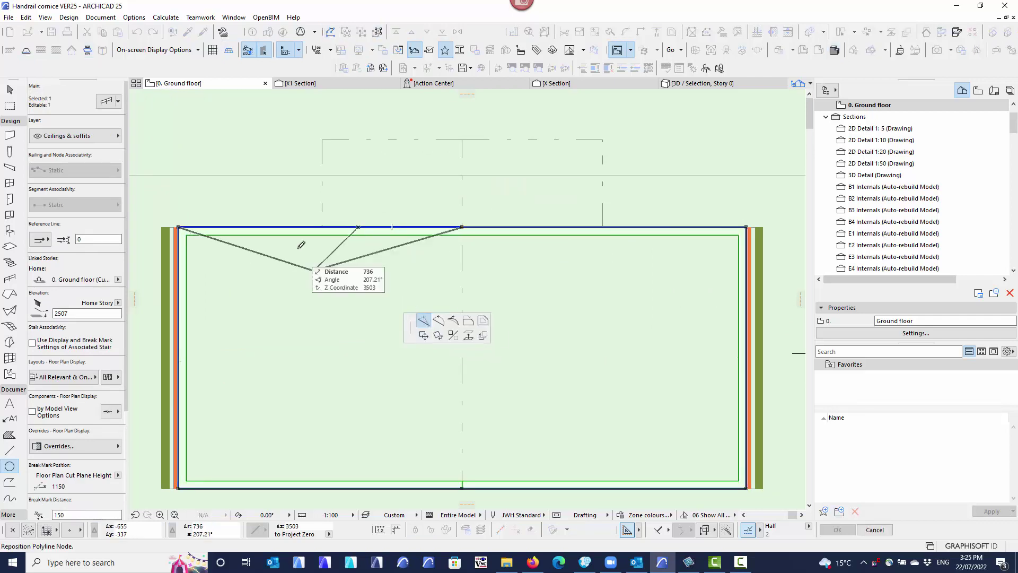
click(323, 227)
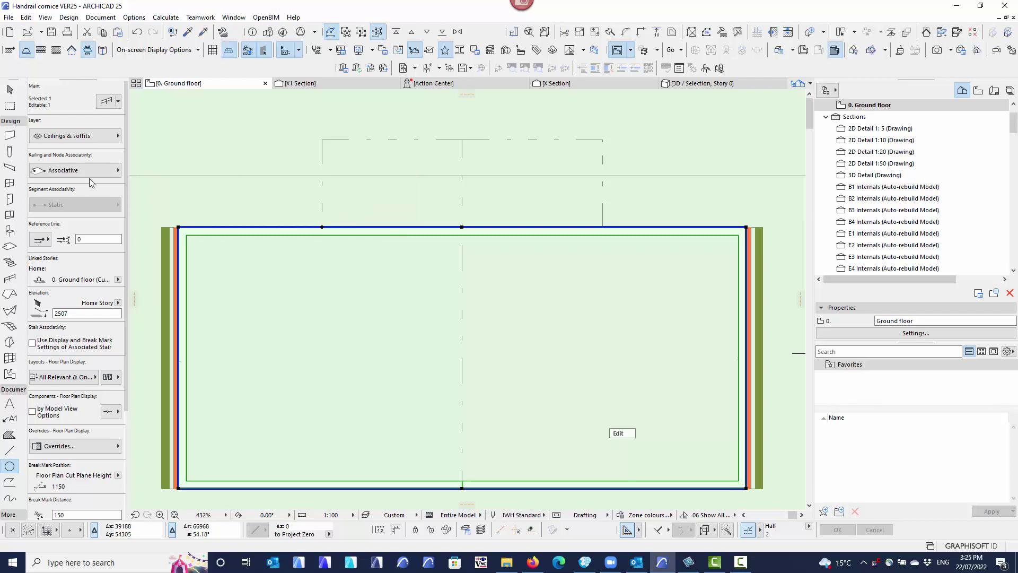
click(373, 227)
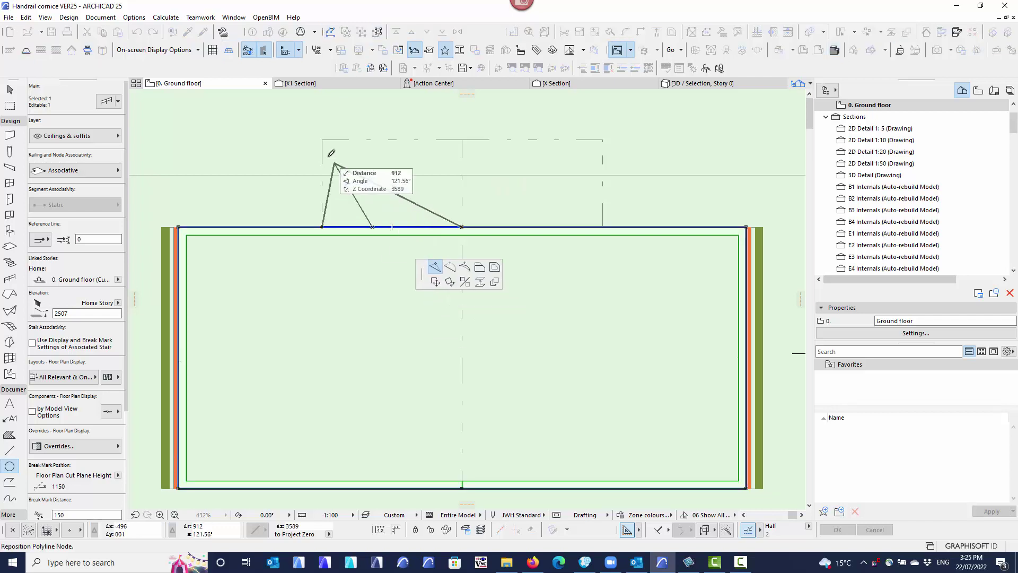
click(323, 139)
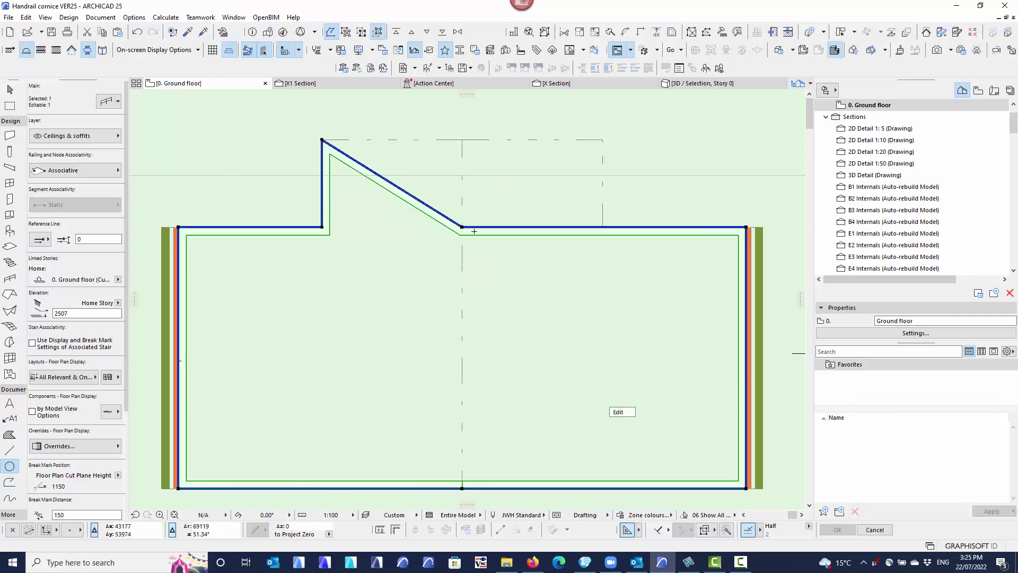
Stretch the railing's ridge node to the projection's outer edge and add nodes at its outer and inner right-hand corners
click(462, 227)
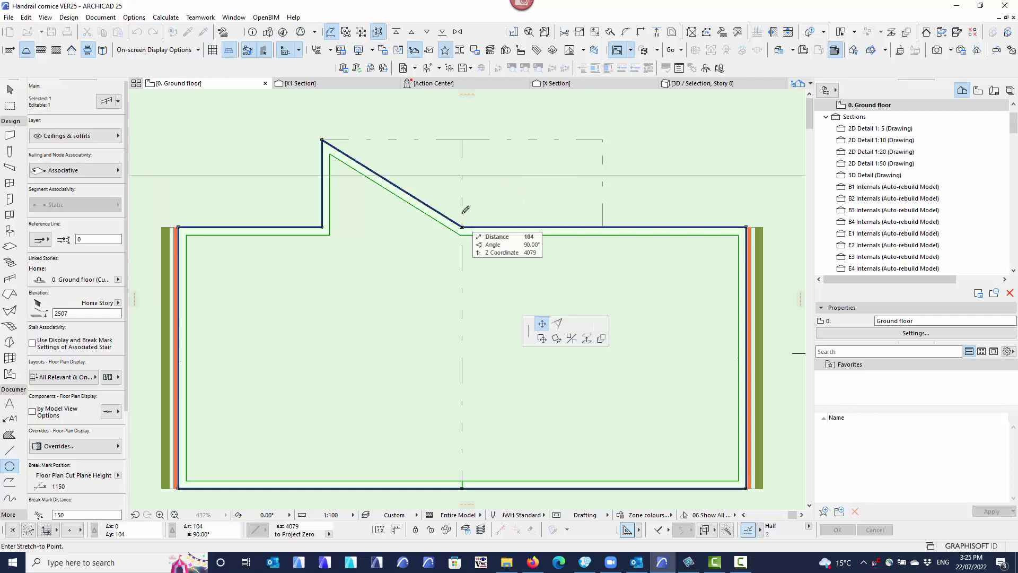
click(462, 140)
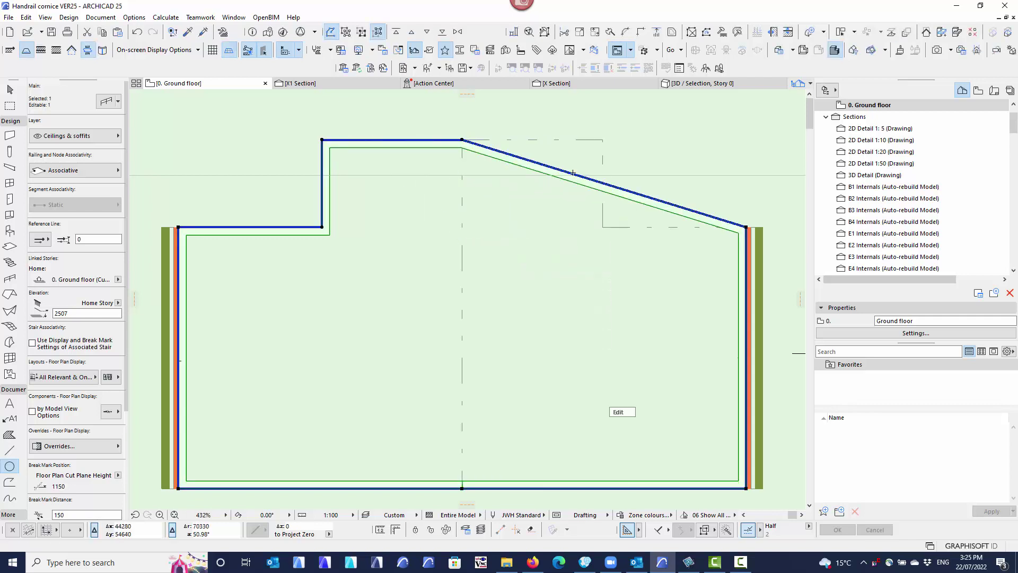
click(573, 174)
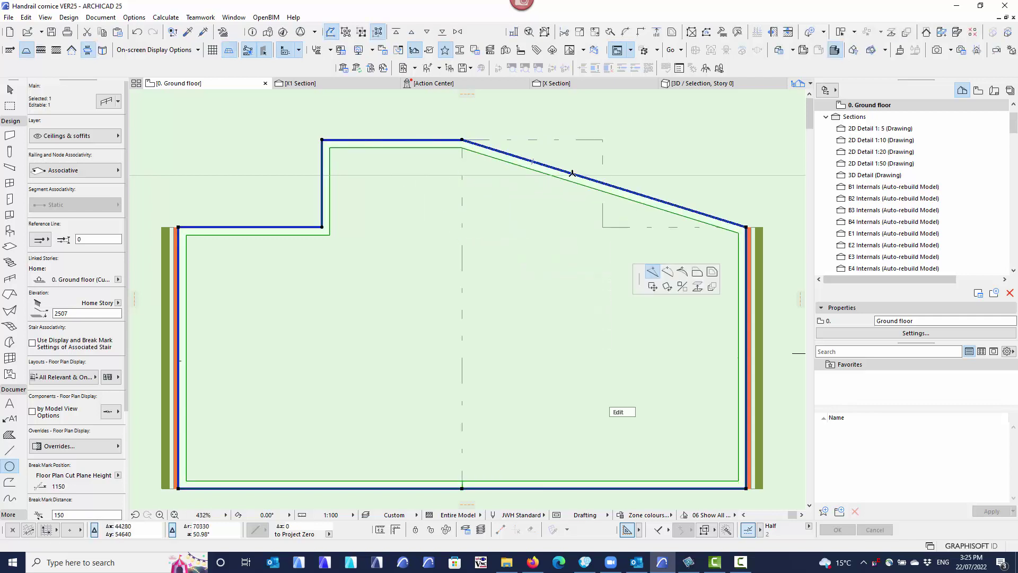
click(603, 140)
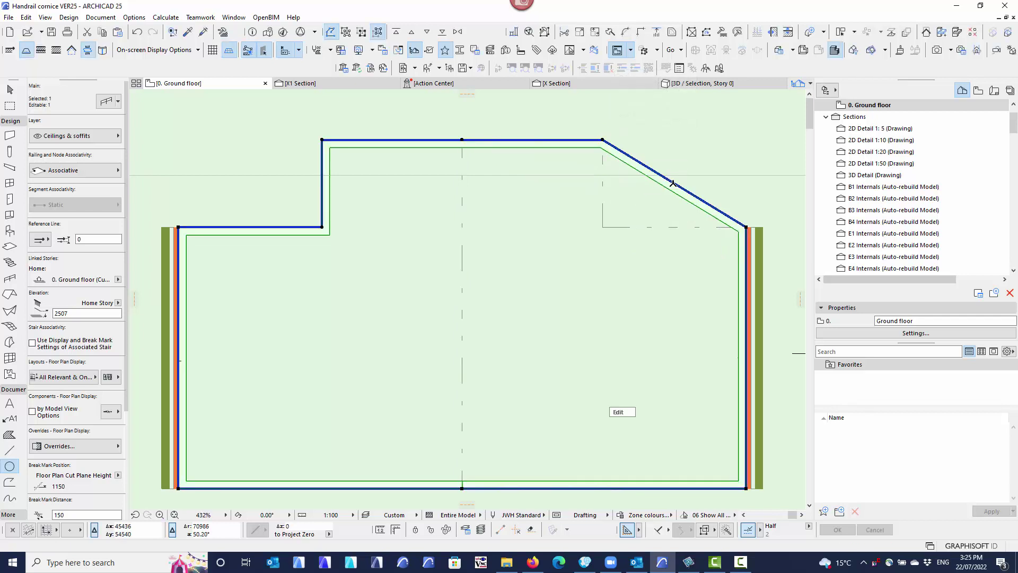
click(670, 181)
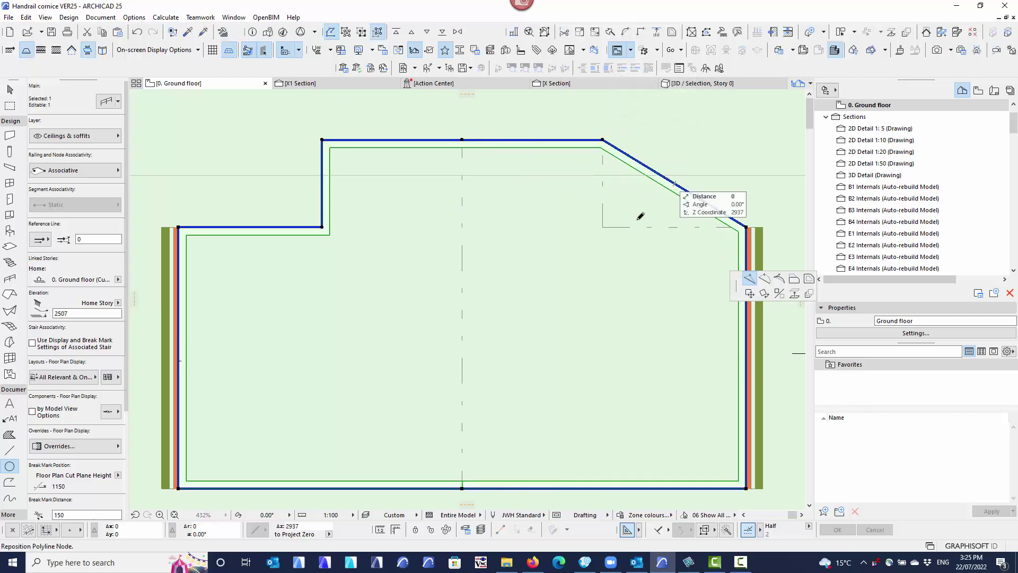
key(Escape)
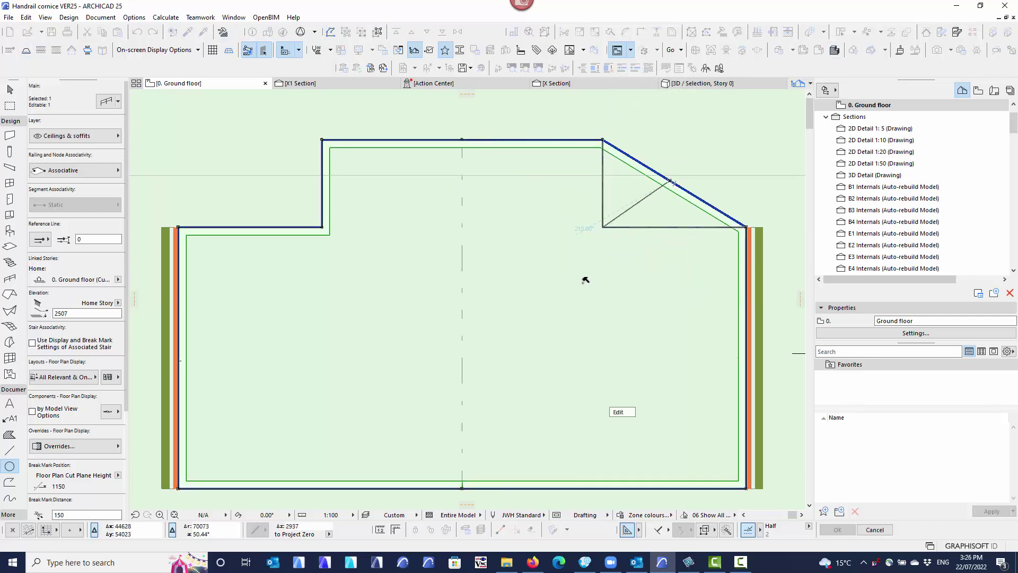
key(ctrl+z)
scroll(577, 292, down, 2)
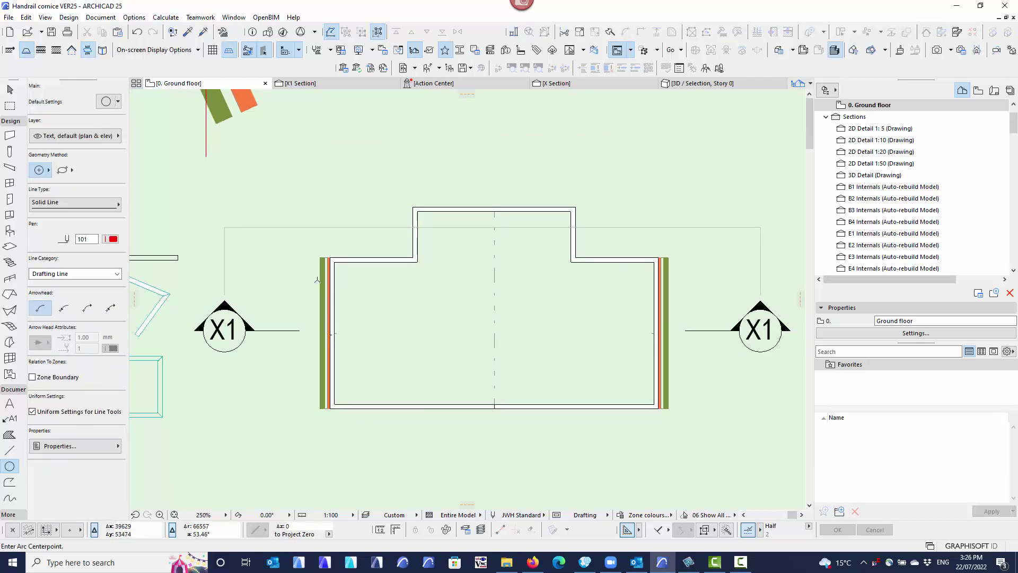
Examine in the X1 section how the edited cornice meets the wall, the ceiling's underside and the projection's corner
click(301, 83)
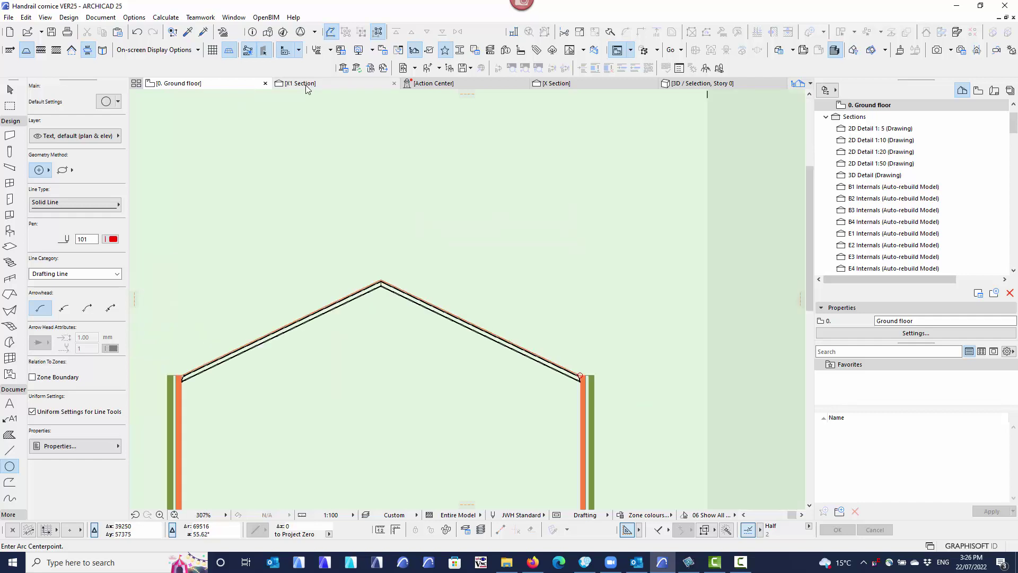
scroll(171, 390, up, 5)
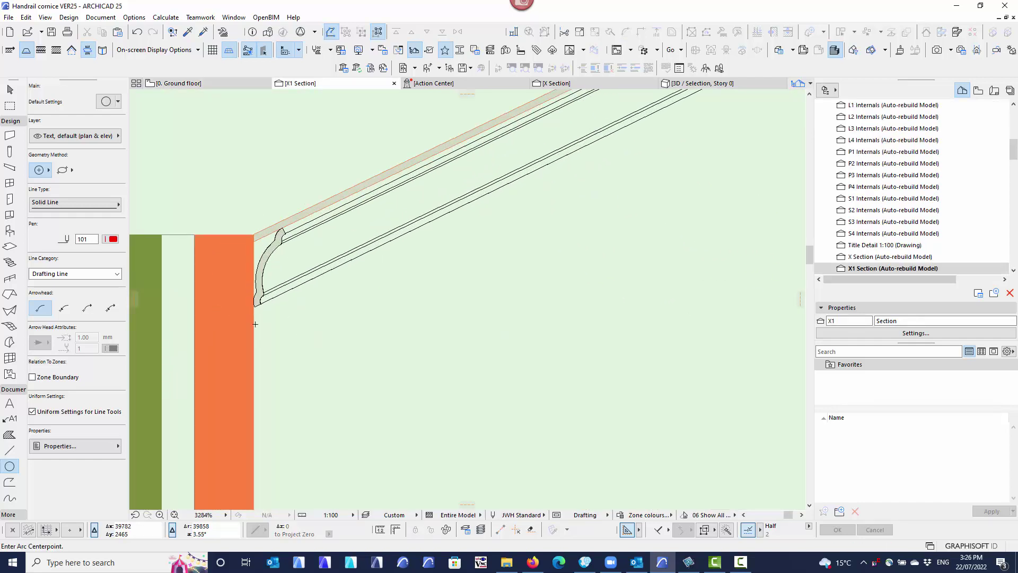
scroll(247, 308, down, 5)
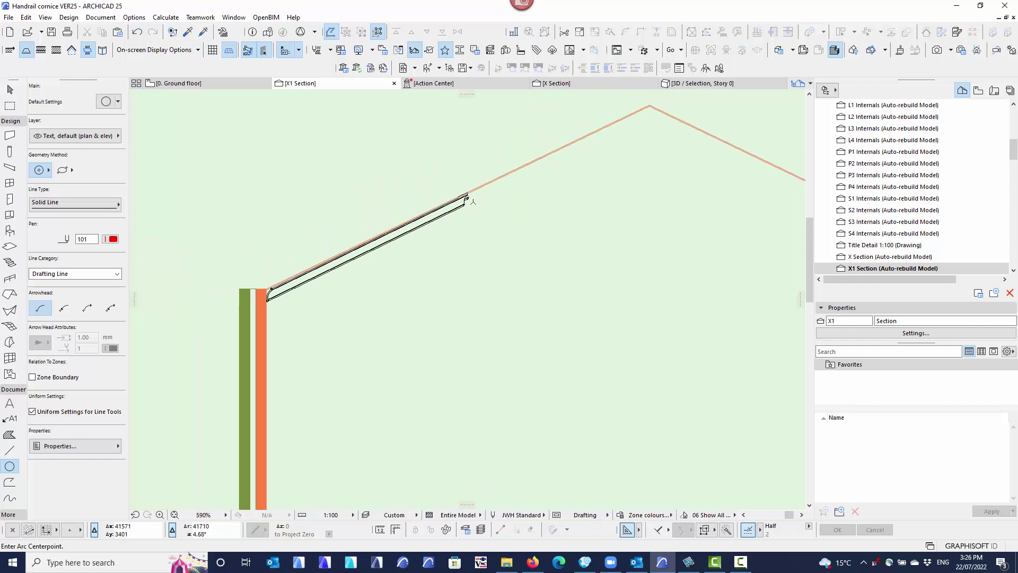
scroll(477, 202, up, 4)
scroll(477, 202, up, 3)
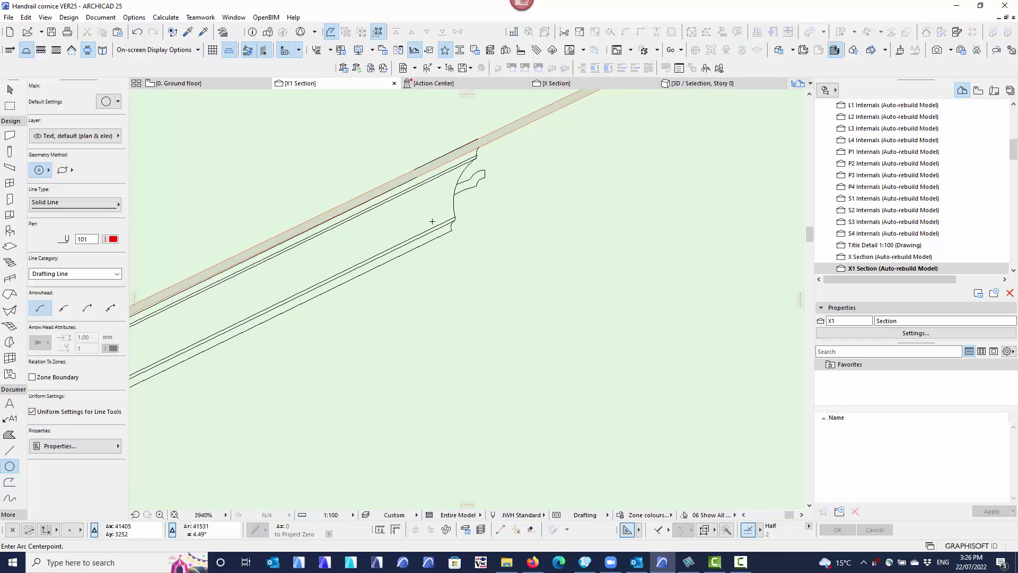
middle_drag(441, 209, 537, 202)
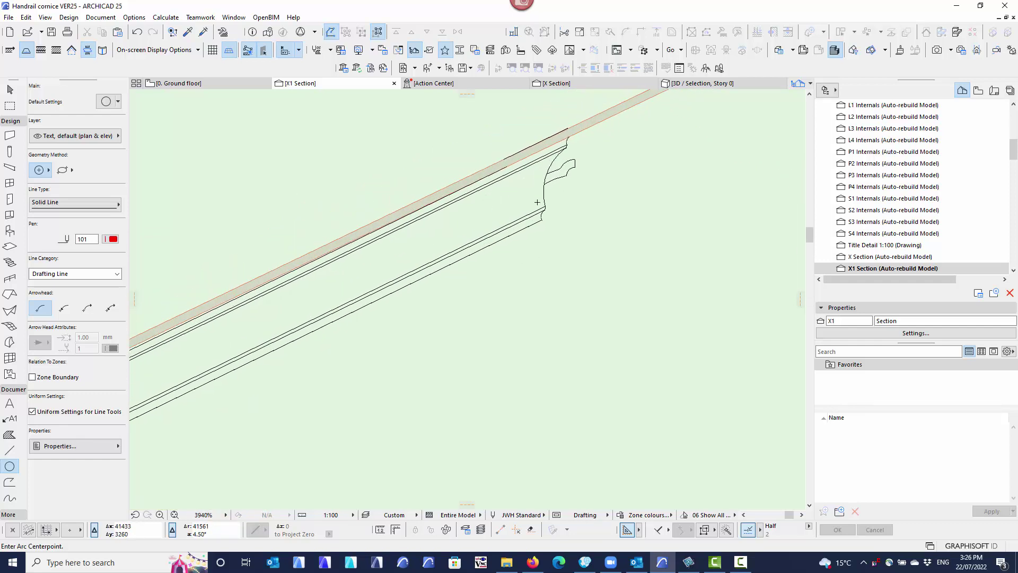
shift+click(534, 202)
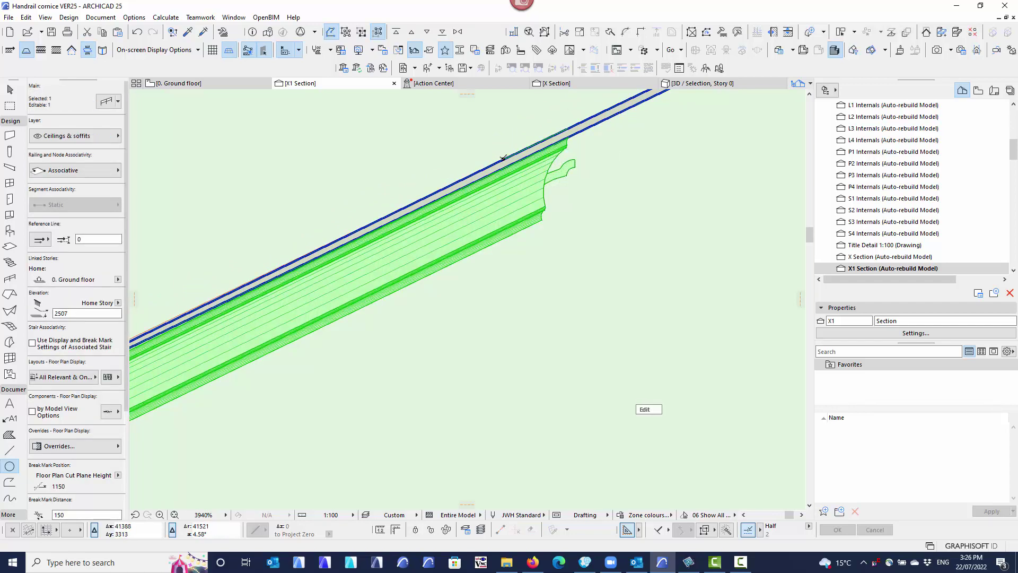
scroll(506, 178, down, 7)
middle_drag(169, 348, 340, 313)
scroll(340, 313, up, 2)
scroll(341, 313, up, 6)
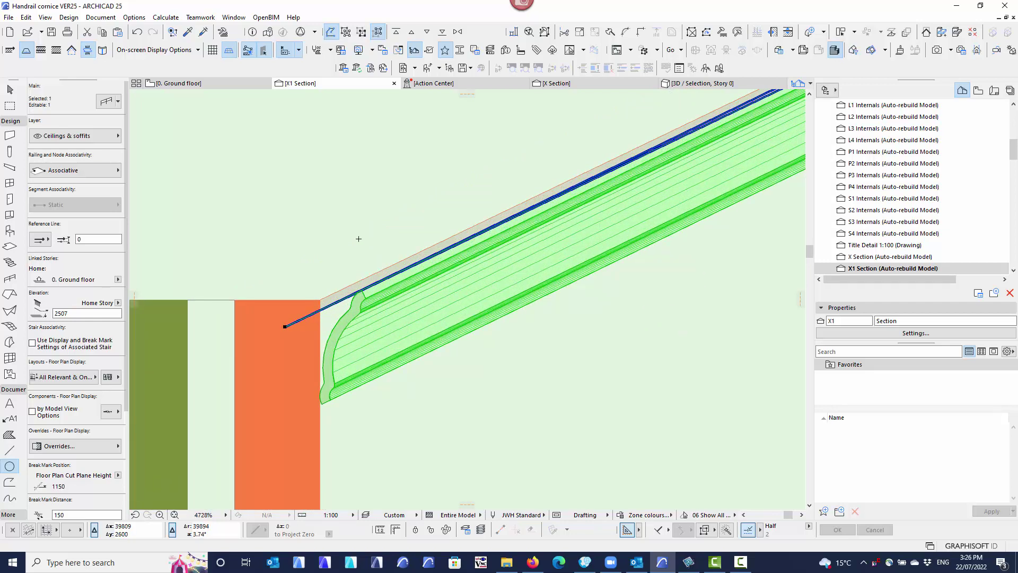
key(Escape)
scroll(358, 239, down, 14)
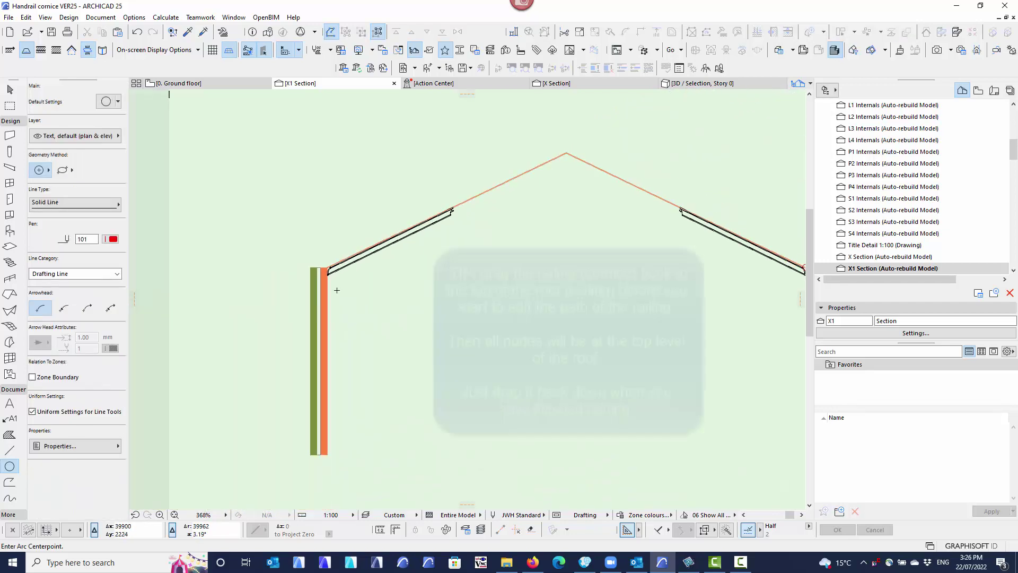
Move the X1 section line on the ground floor plan so it cuts through the projecting section, and reopen the section
click(181, 84)
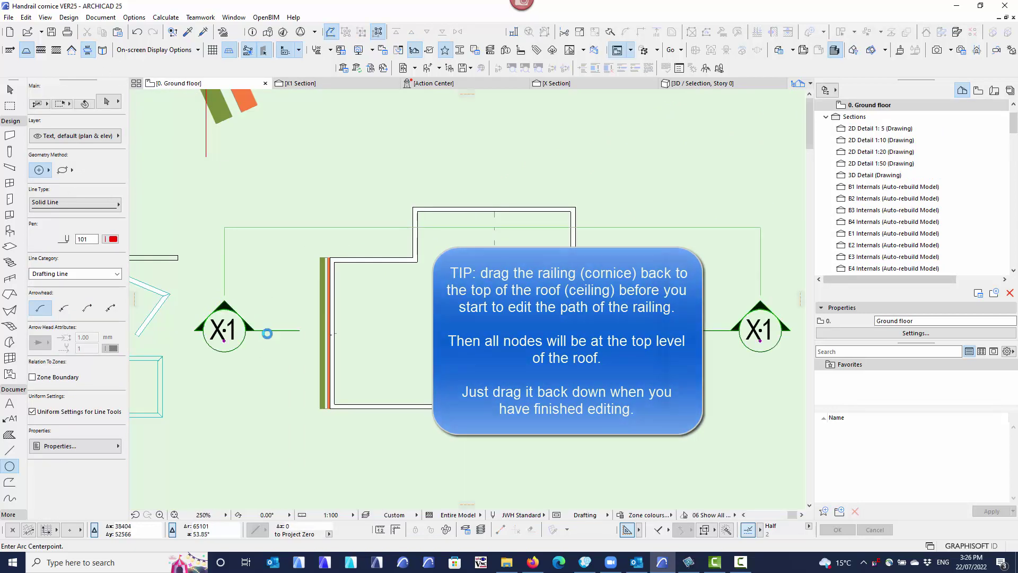
click(269, 331)
drag(272, 330, 321, 230)
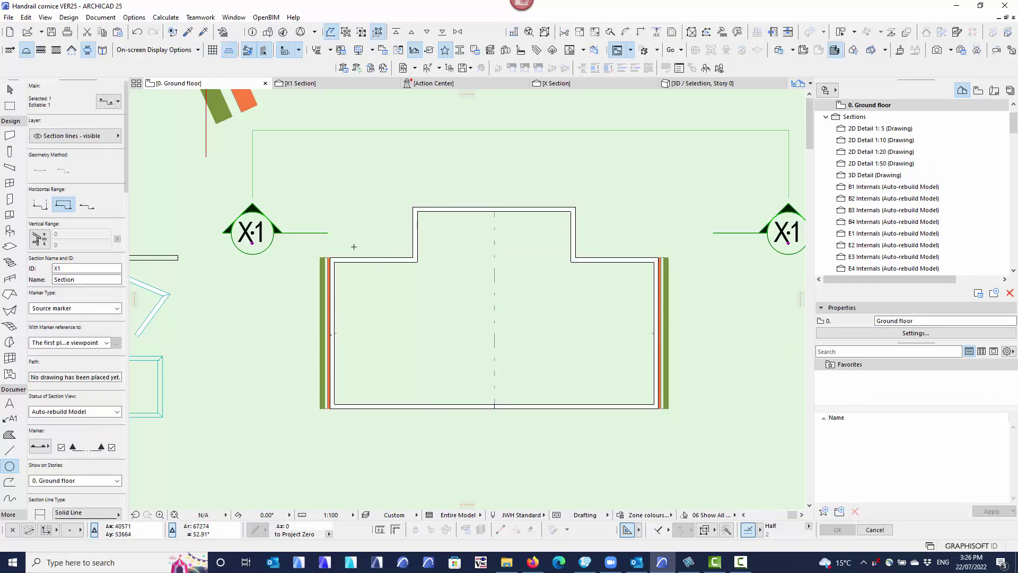
click(309, 88)
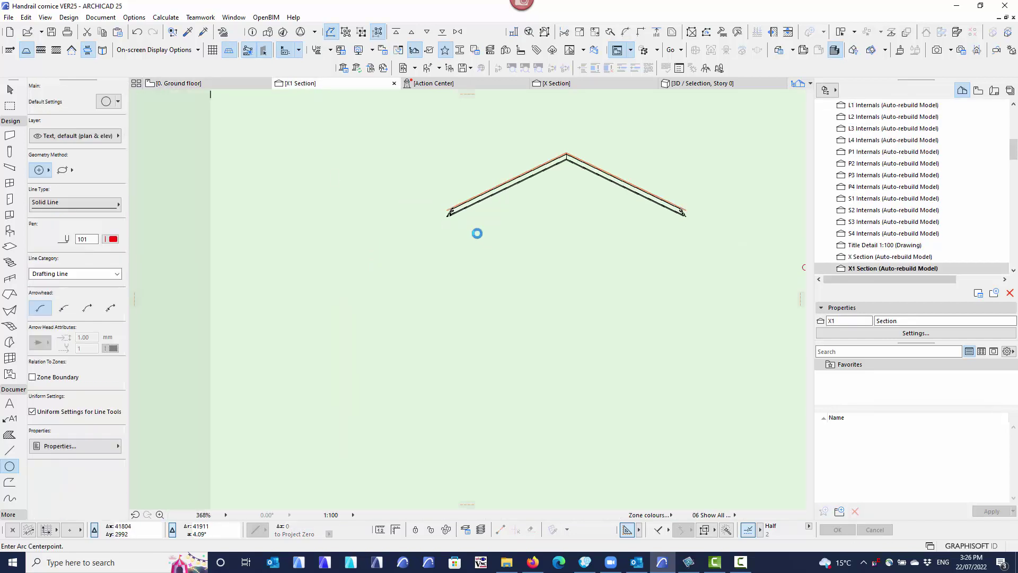
scroll(412, 218, up, 6)
scroll(254, 353, down, 5)
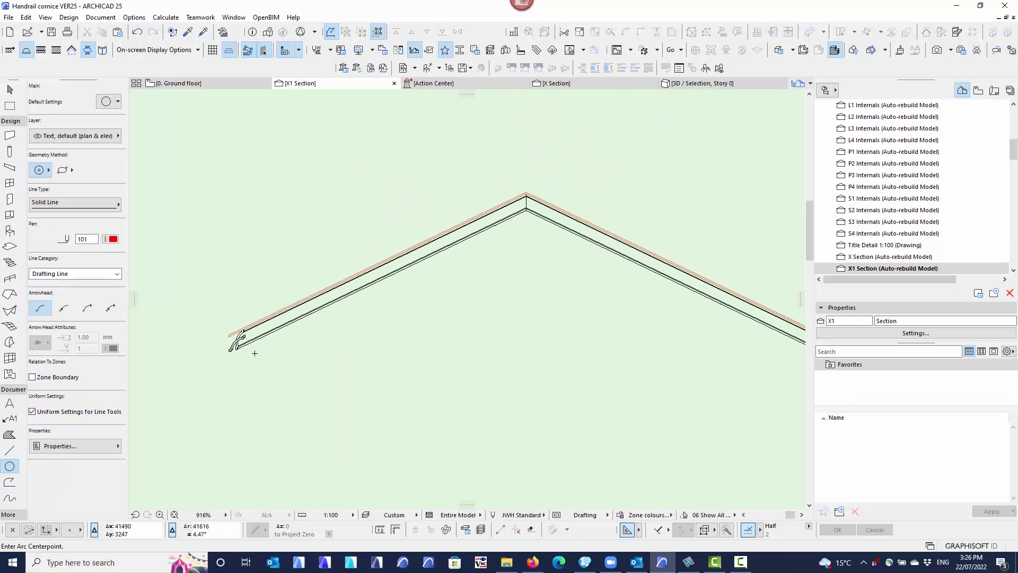
Select the cornice railing at the misaligned profile beside the projection's low end and enter its edit mode
scroll(222, 358, up, 6)
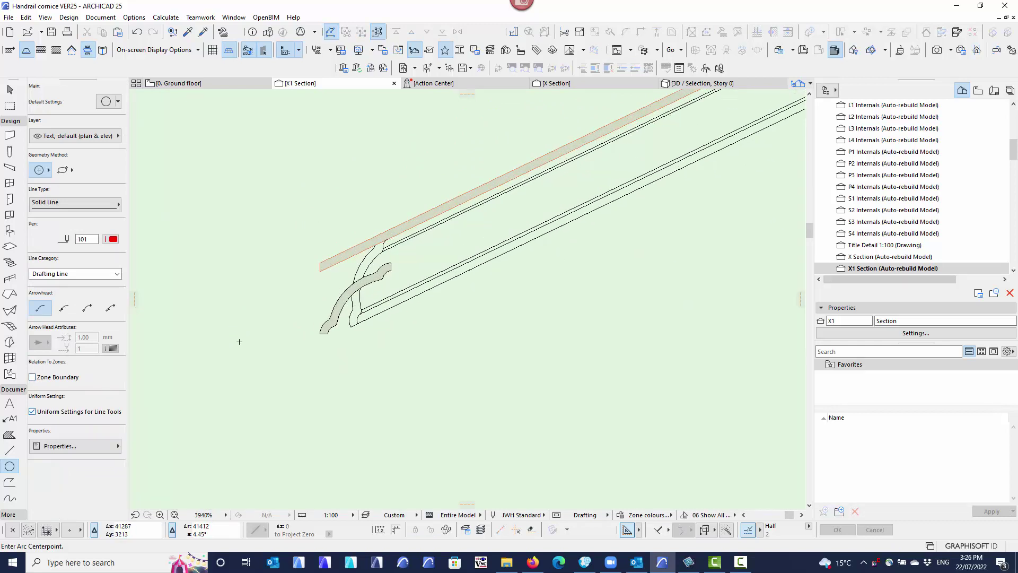
middle_drag(298, 316, 229, 321)
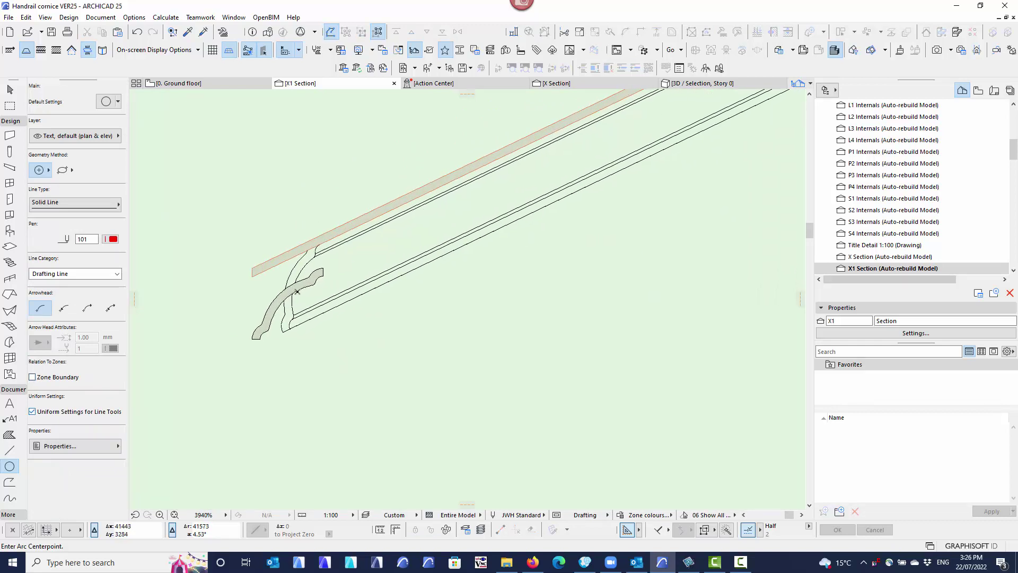
shift+click(275, 314)
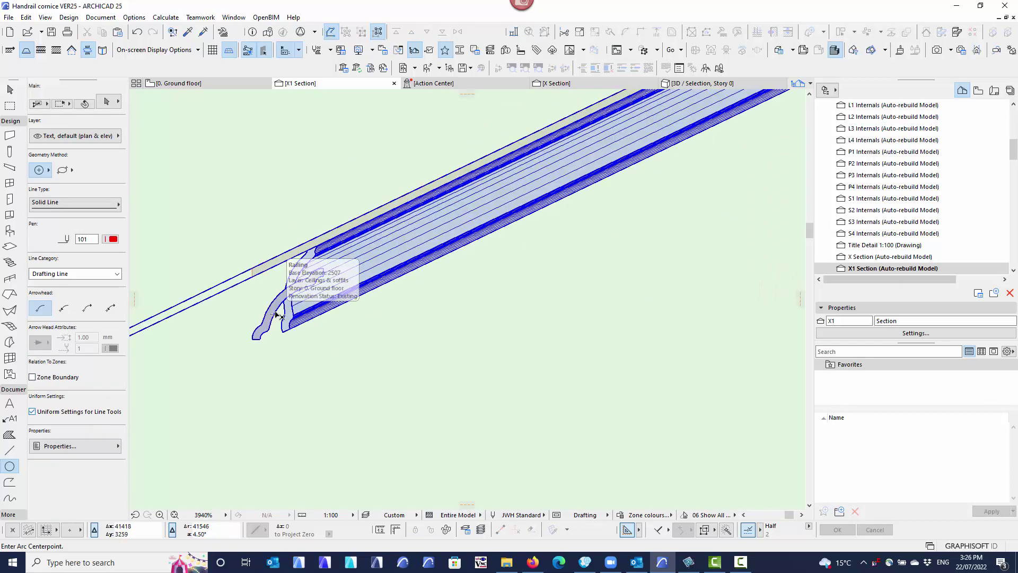
scroll(298, 376, down, 4)
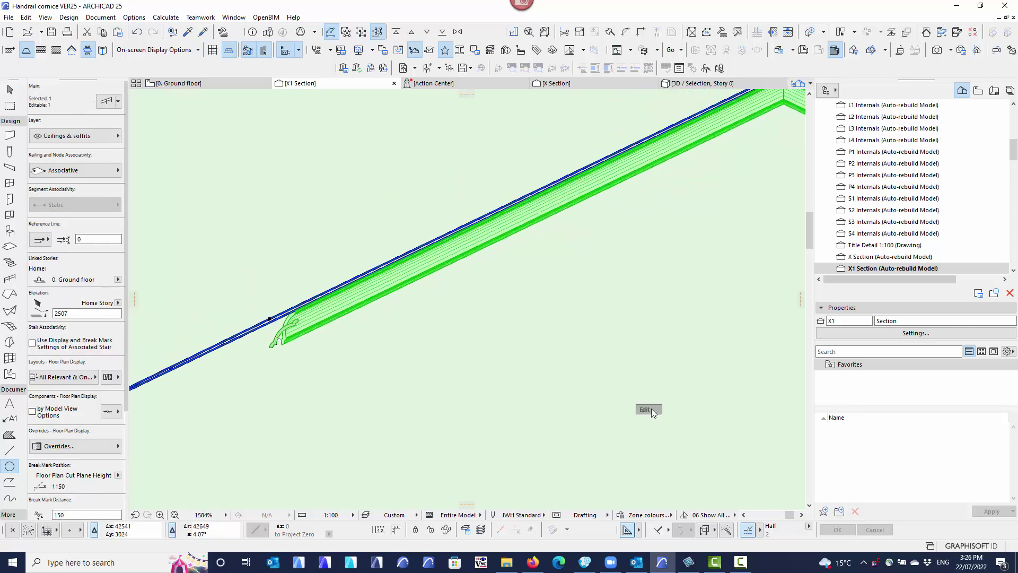
click(649, 410)
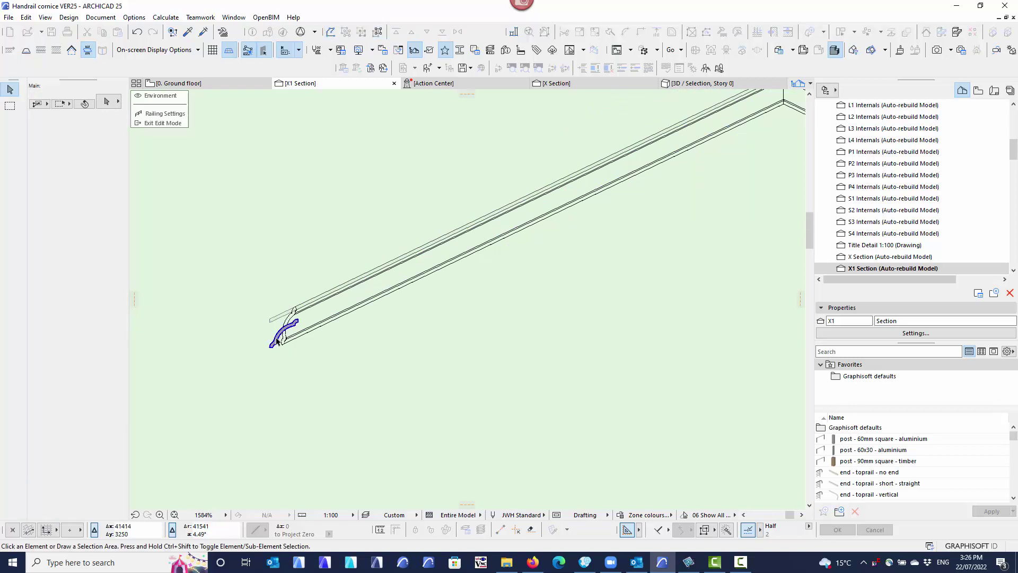
Set the rail profile's rotation angle to -25.63° for the rail at the projection's low ends
scroll(371, 345, down, 3)
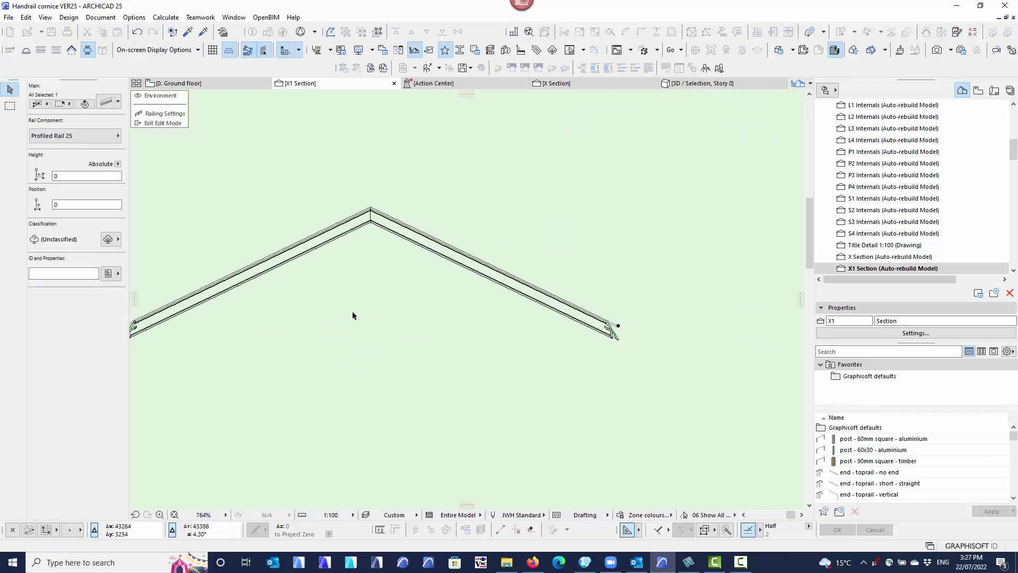
middle_drag(353, 316, 440, 319)
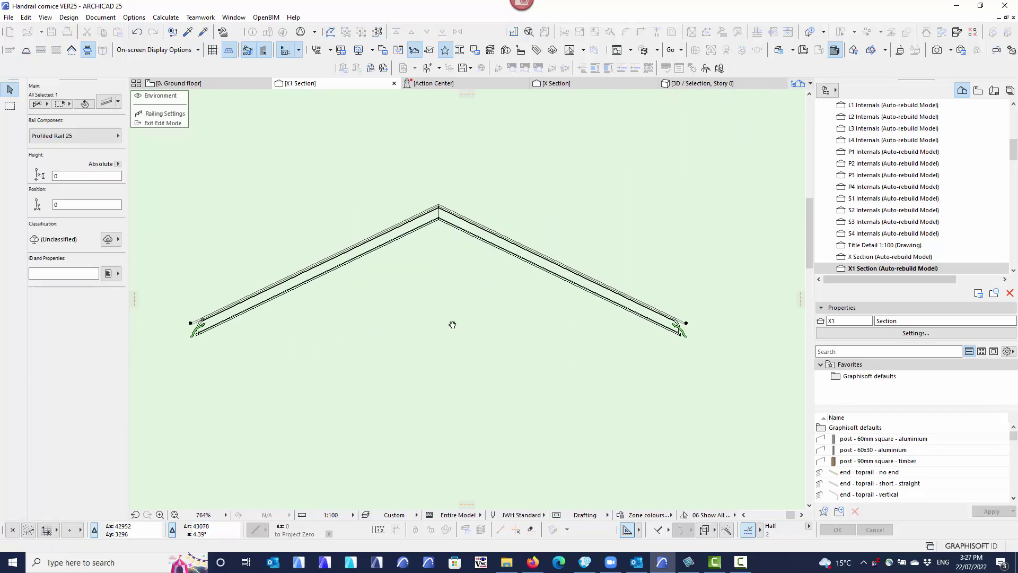
click(106, 103)
click(599, 288)
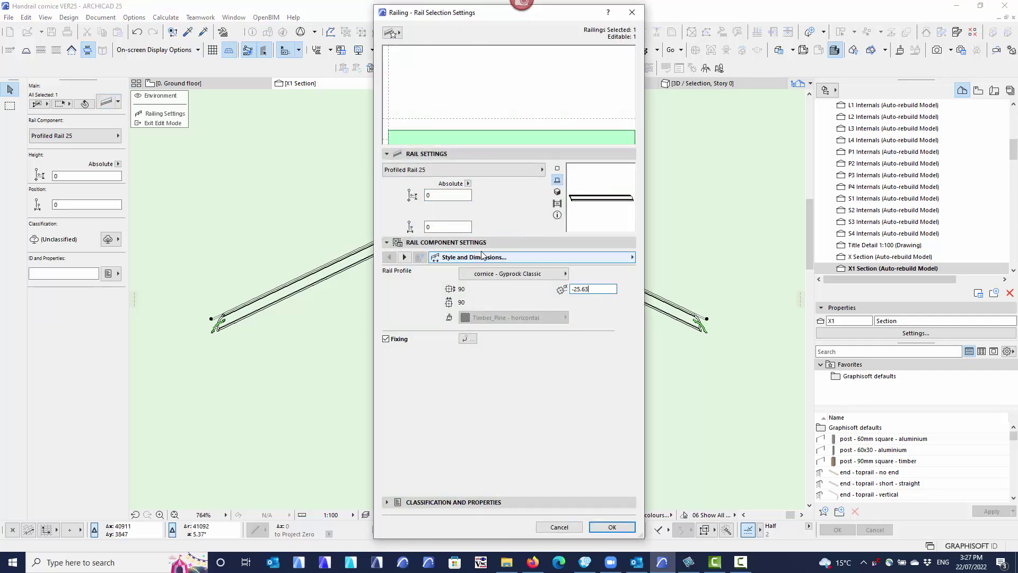
text(-25.63)
key(Return)
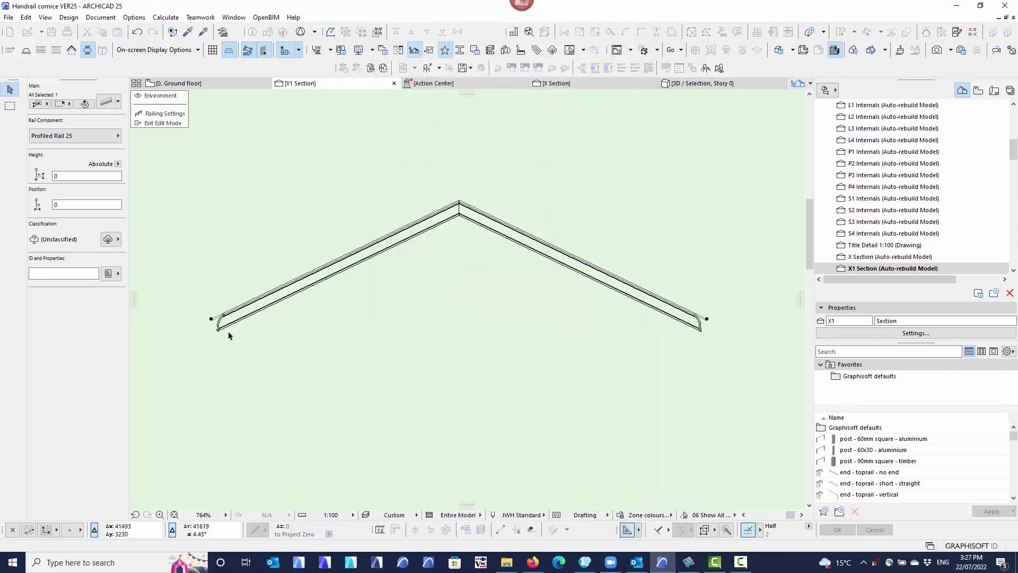
Examine the rotated rail profile at the projection's low end against the ceiling slope in the X1 section
click(254, 359)
scroll(227, 347, up, 5)
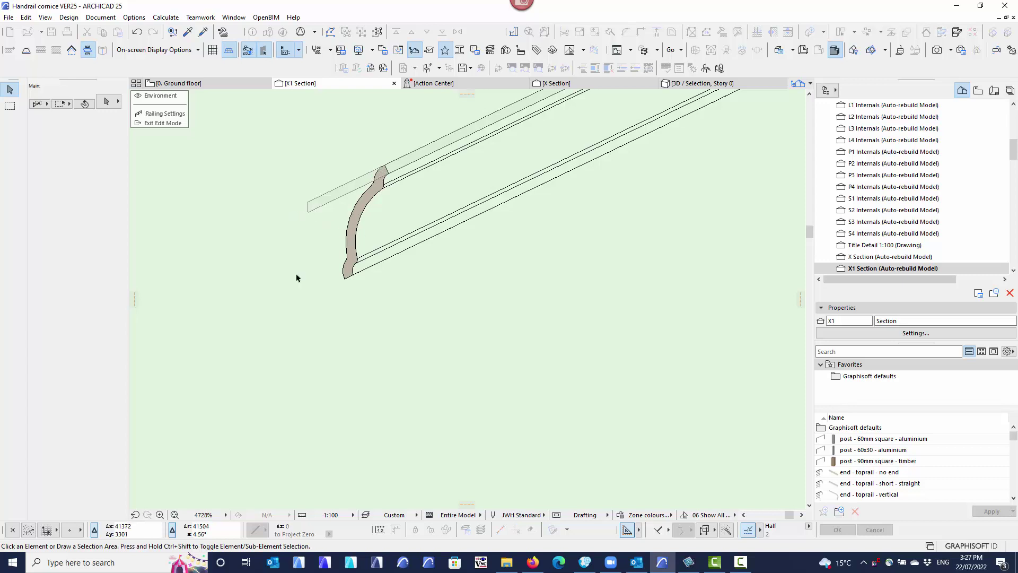
scroll(329, 347, down, 10)
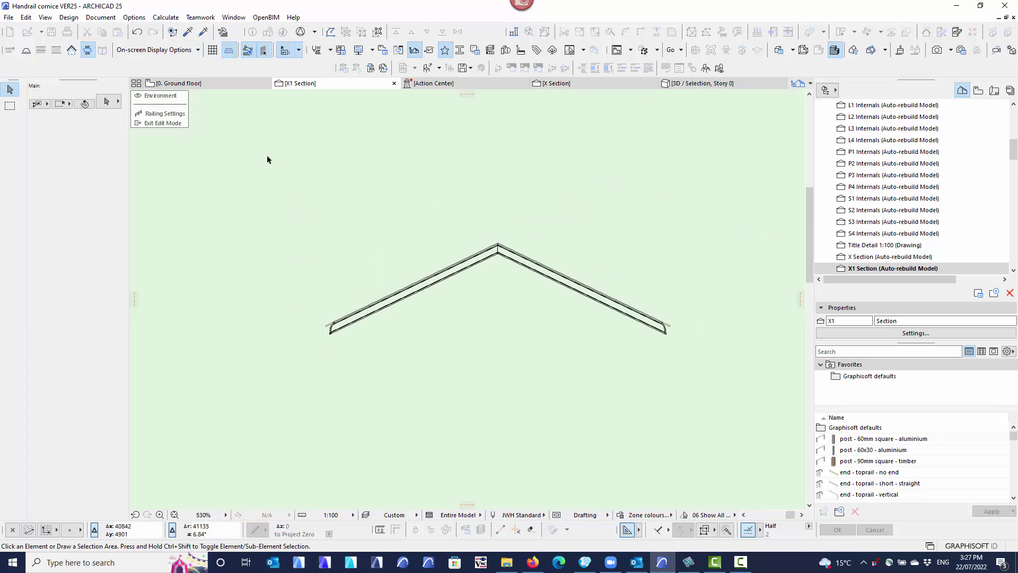
middle_drag(262, 153, 317, 147)
middle_drag(317, 222, 293, 166)
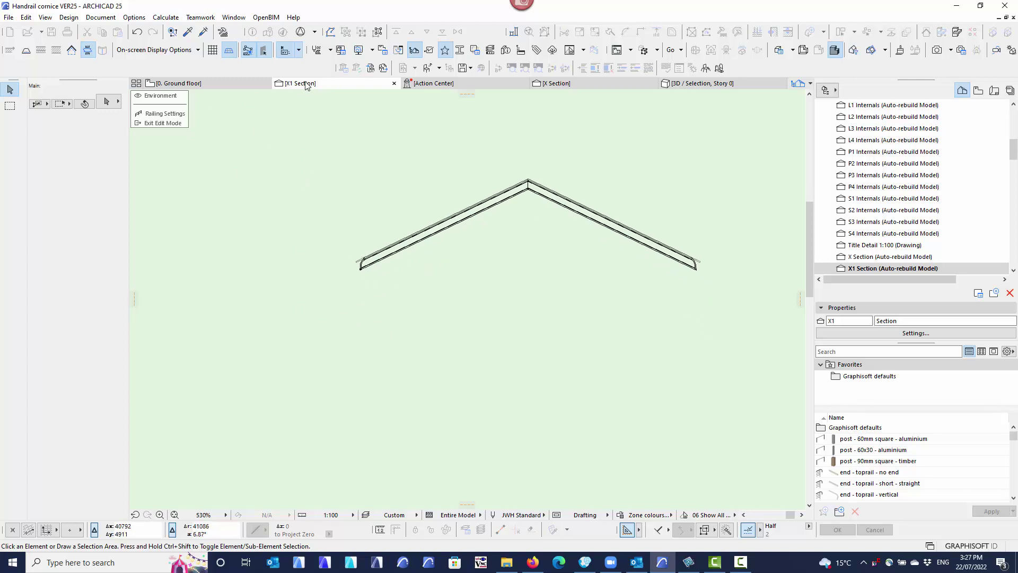
click(218, 85)
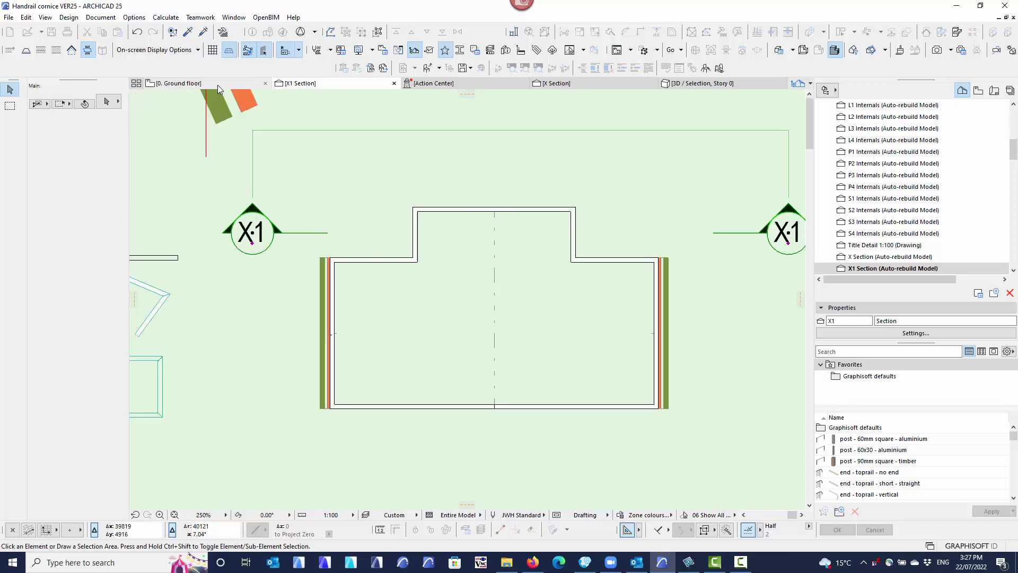
click(297, 233)
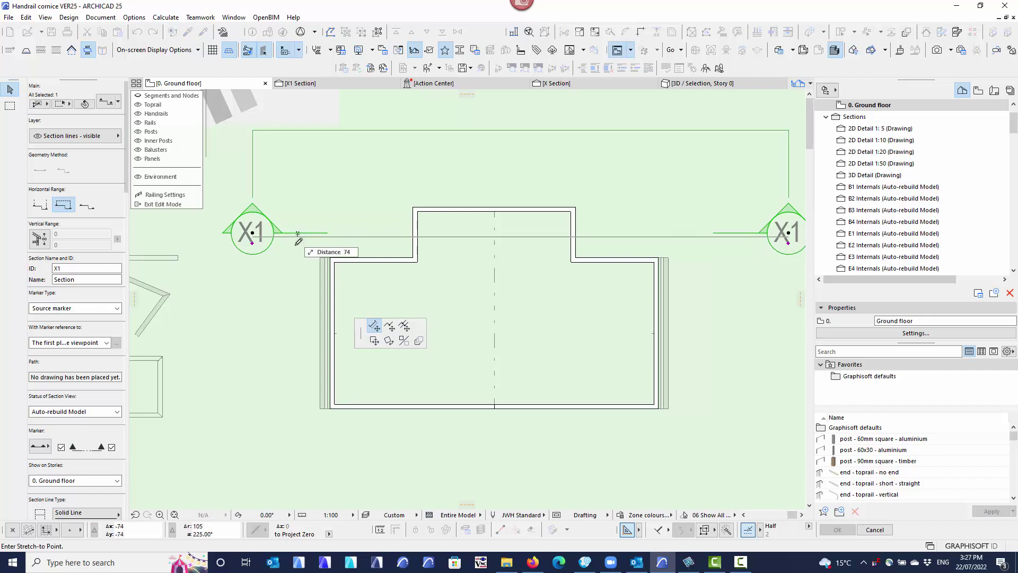
right_click(295, 304)
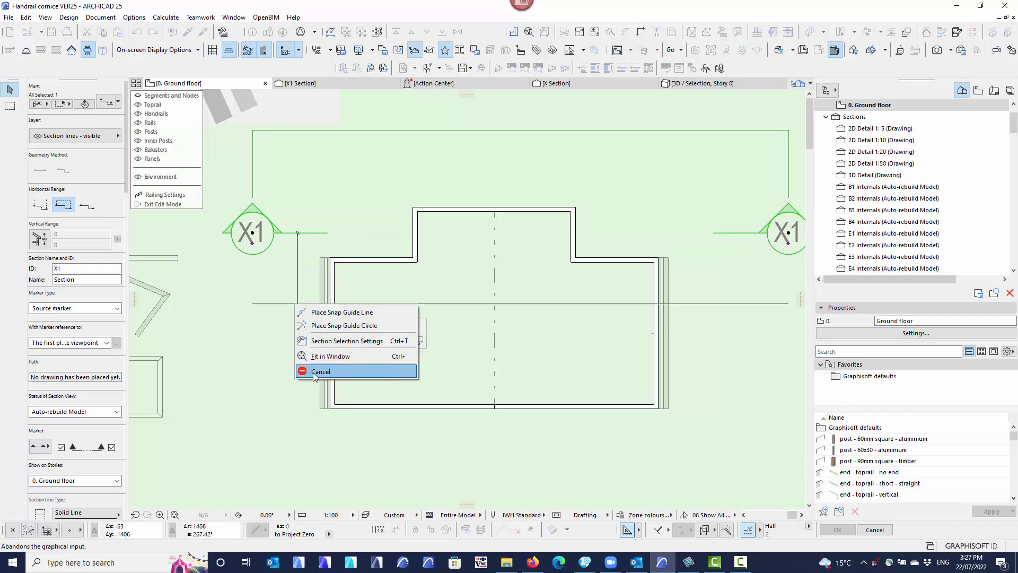
click(314, 372)
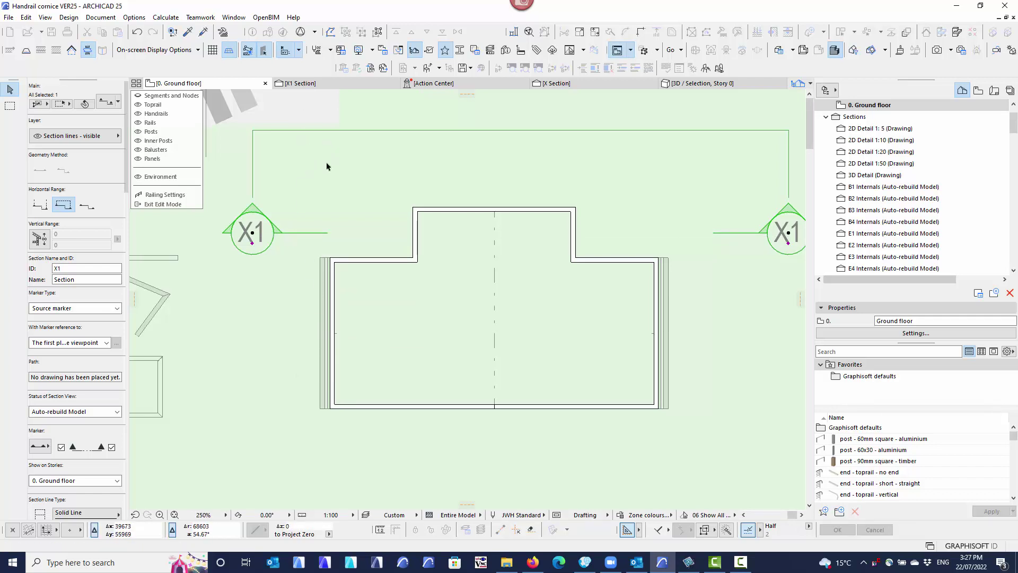
Exit the railing's edit mode from the ground floor plan and return to the X1 section
key(Escape)
click(172, 205)
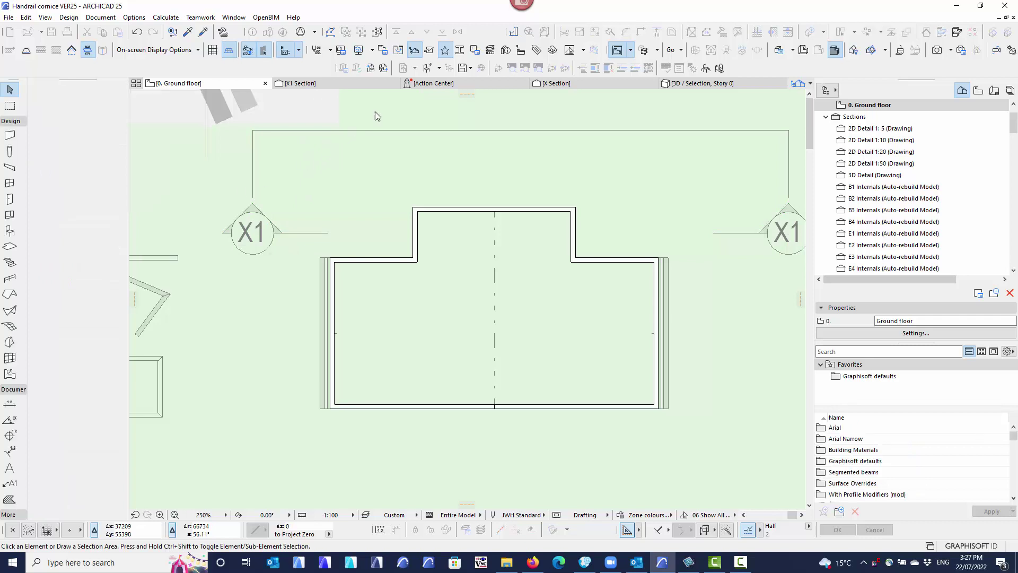
click(349, 81)
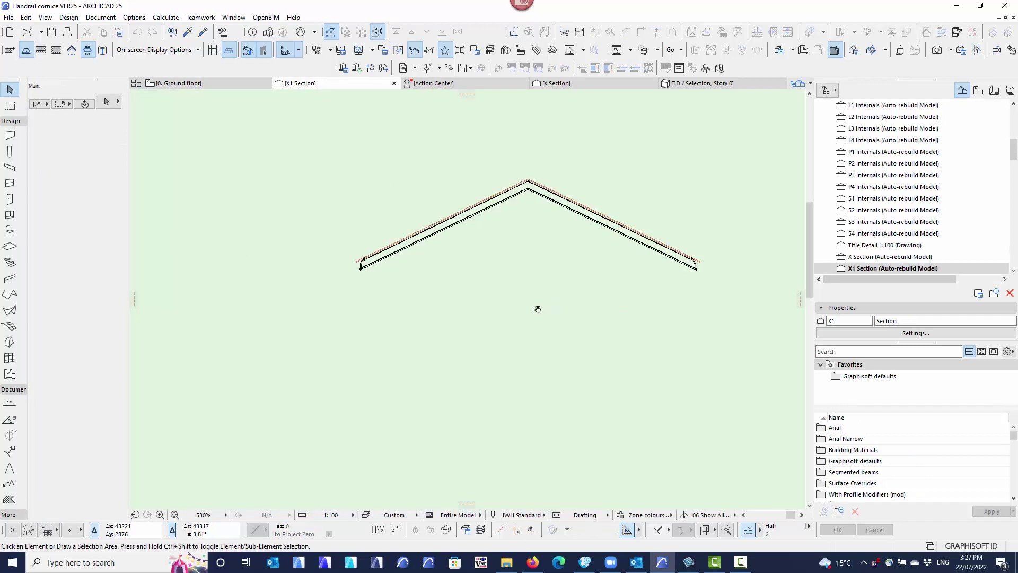
Move the red reference circle by its centre onto the underside corner at the low end of the descending ceiling slope in the X1 section
middle_drag(538, 309, 446, 300)
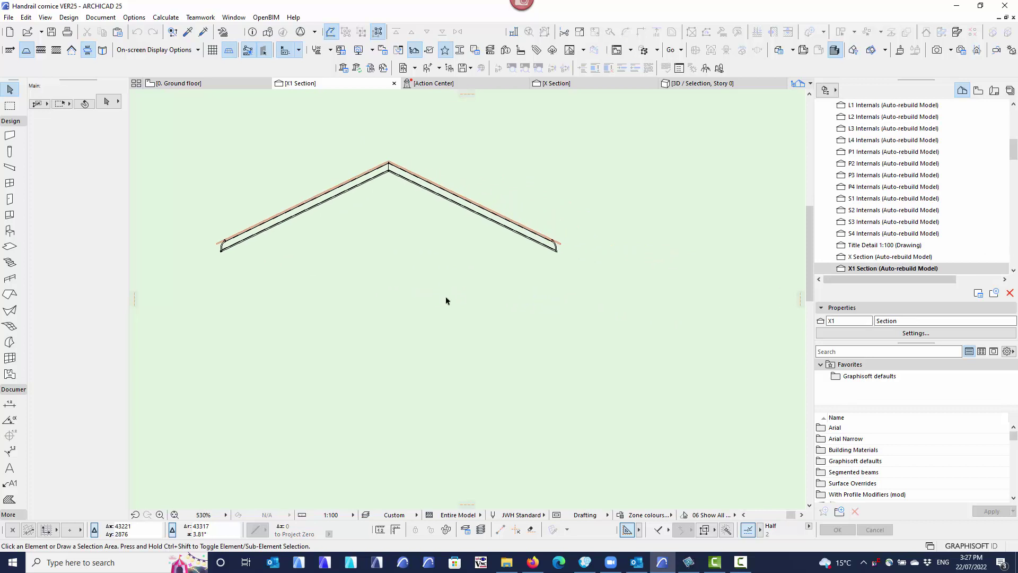
click(733, 326)
click(734, 327)
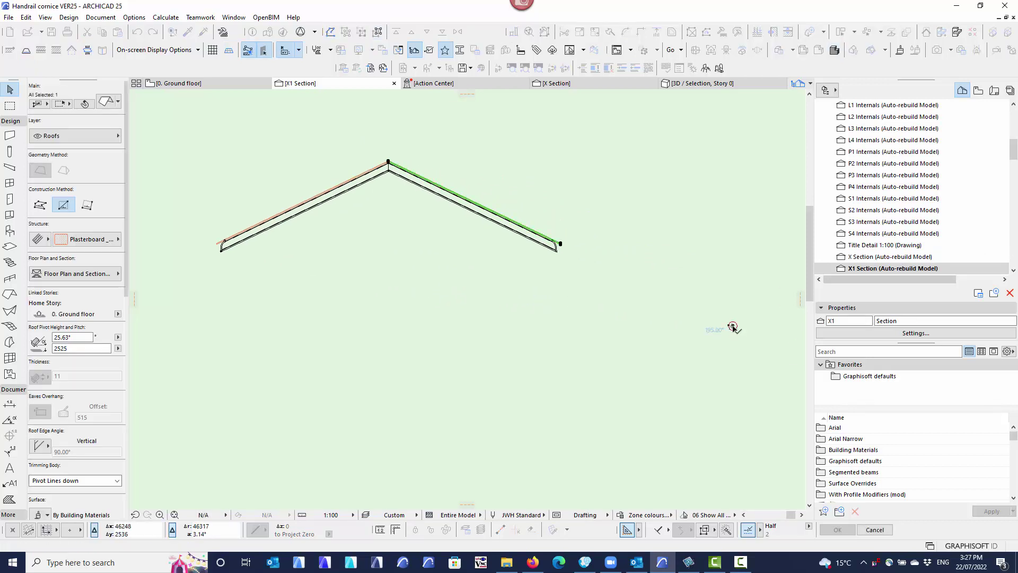
scroll(733, 327, up, 4)
key(Escape)
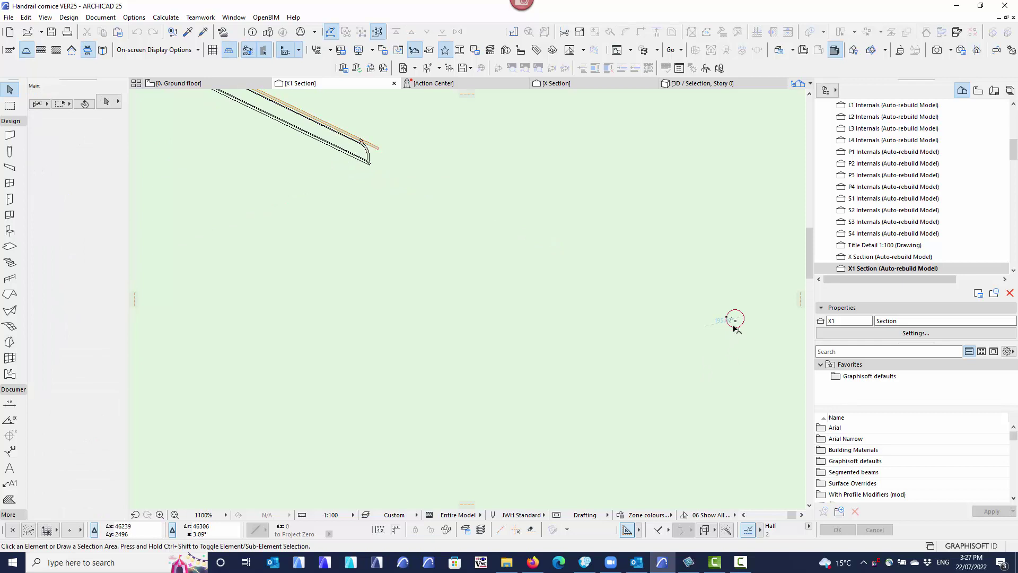
click(735, 325)
click(736, 320)
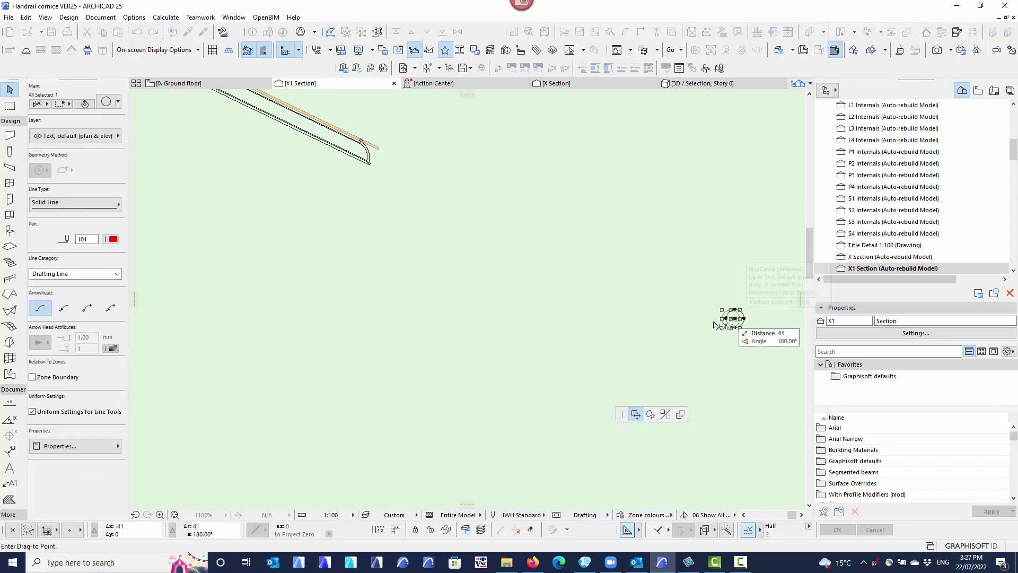
scroll(374, 132, up, 4)
scroll(389, 163, up, 3)
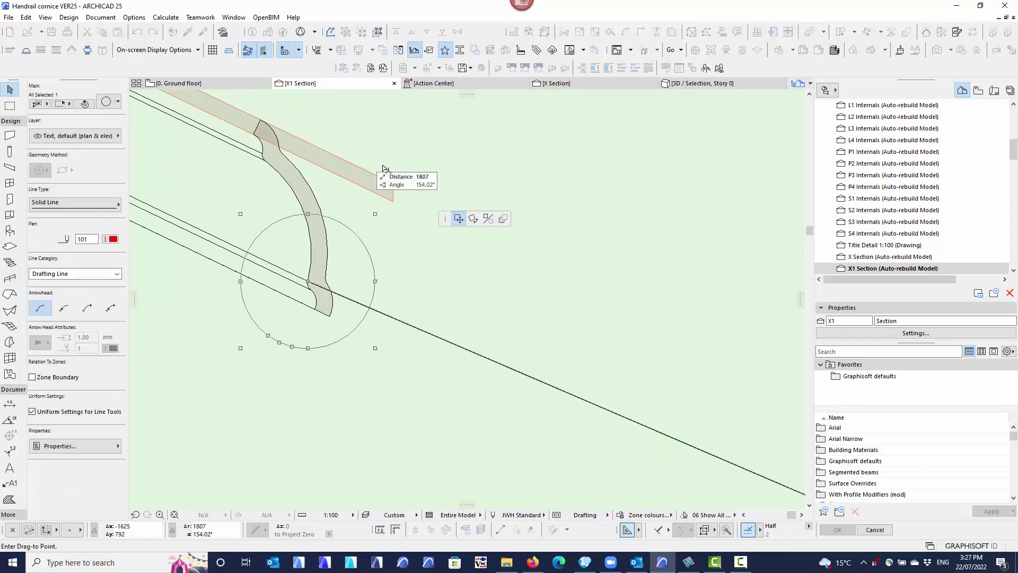
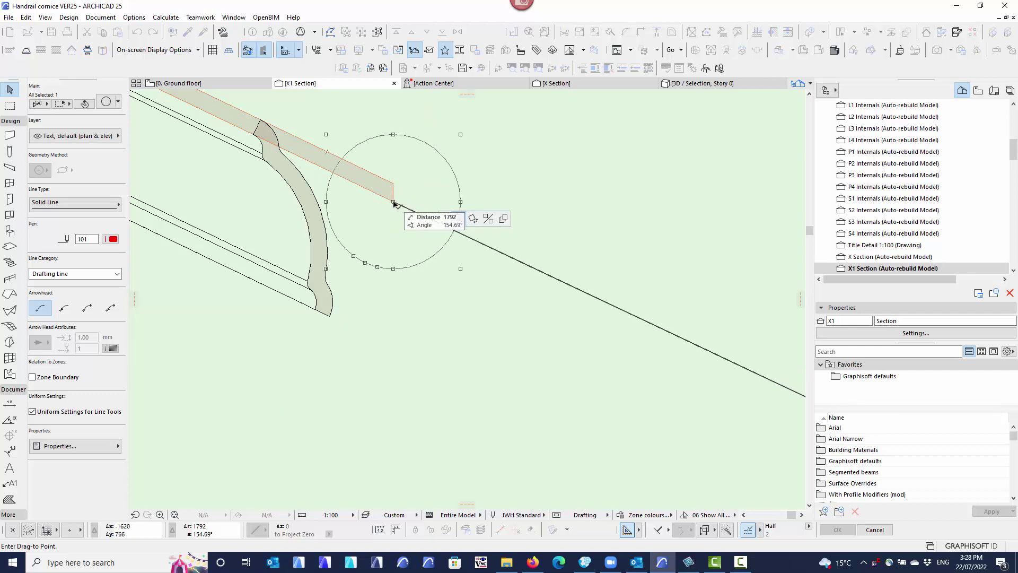
click(393, 202)
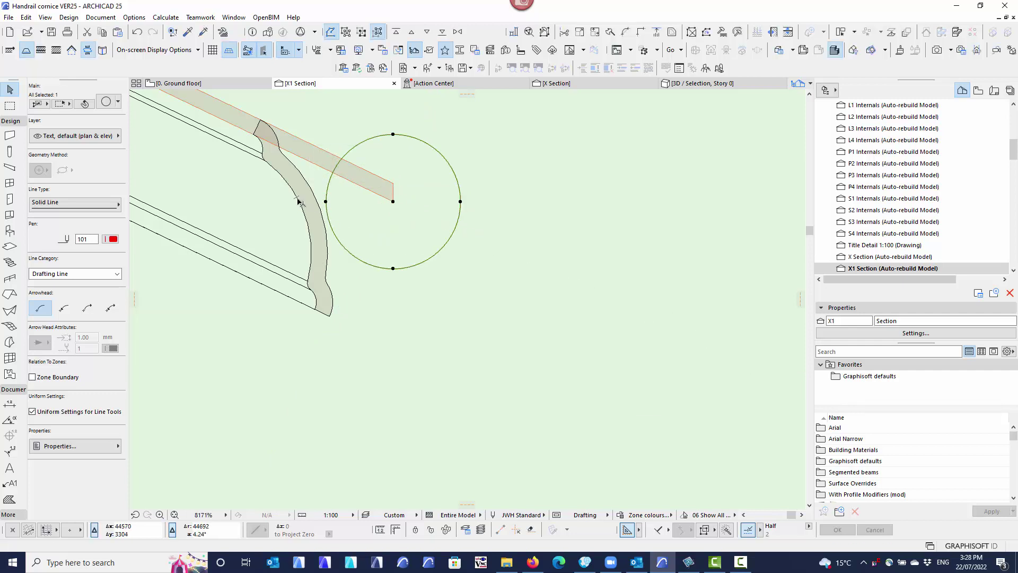
key(Escape)
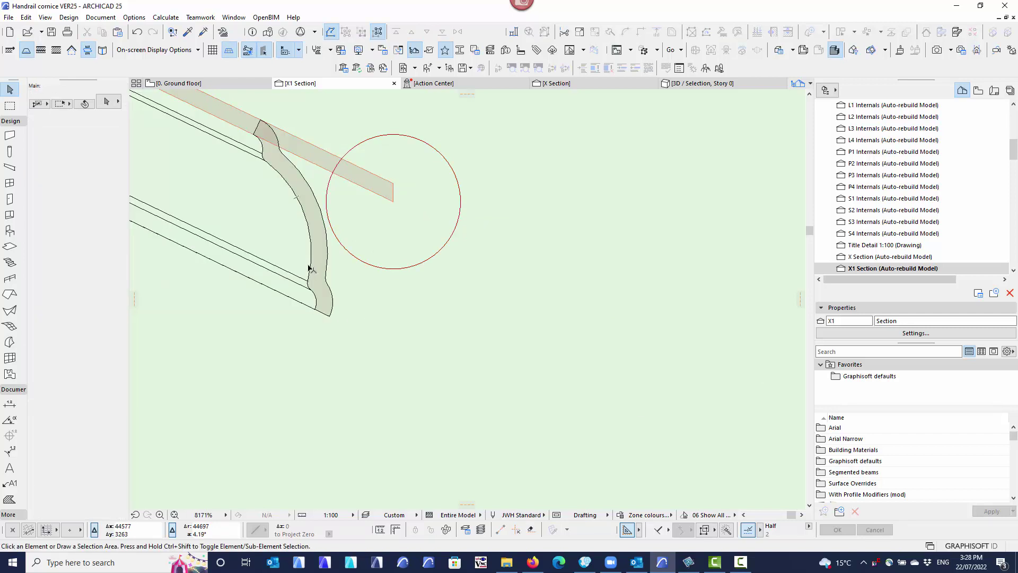
Select the cornice railing and stretch its two coincident low-end nodes 11 mm straight down to the ceiling's underside corner
click(310, 265)
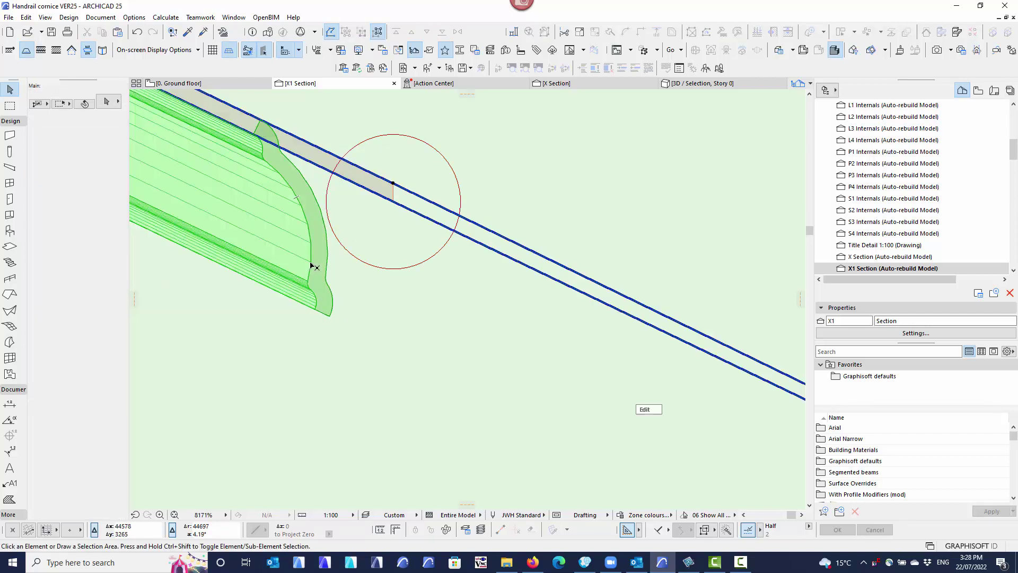
click(393, 185)
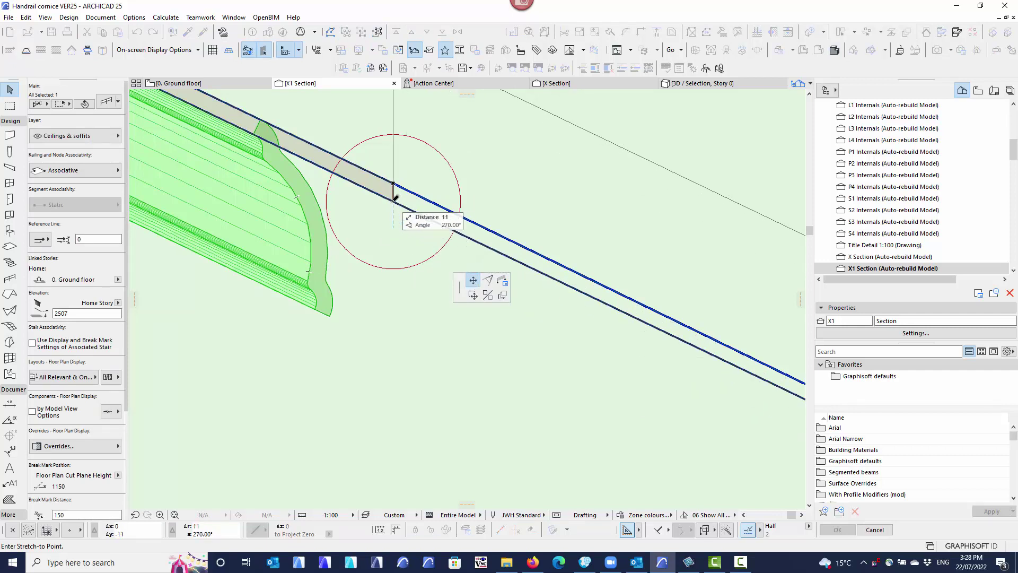
scroll(329, 276, down, 5)
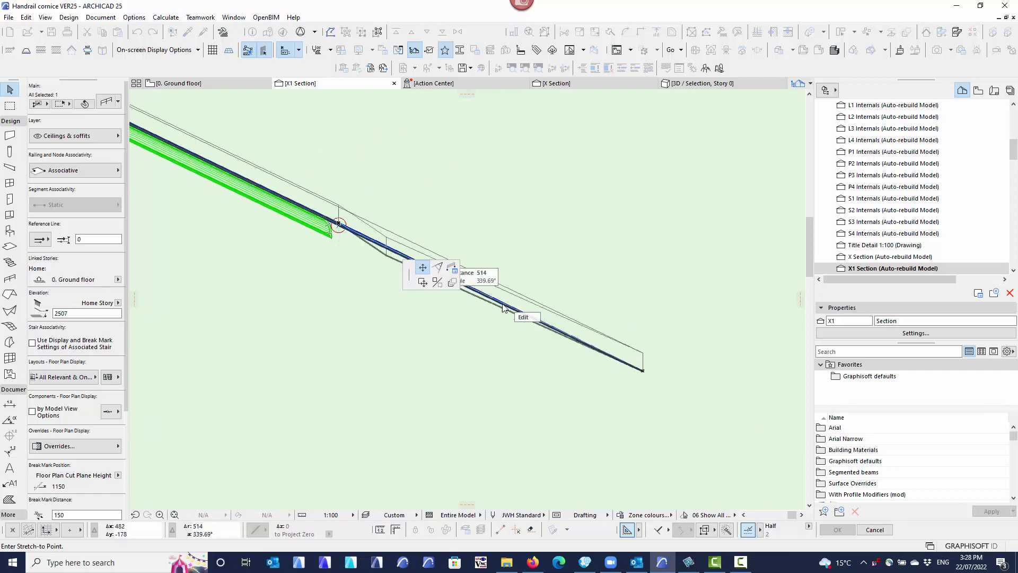
scroll(344, 212, up, 4)
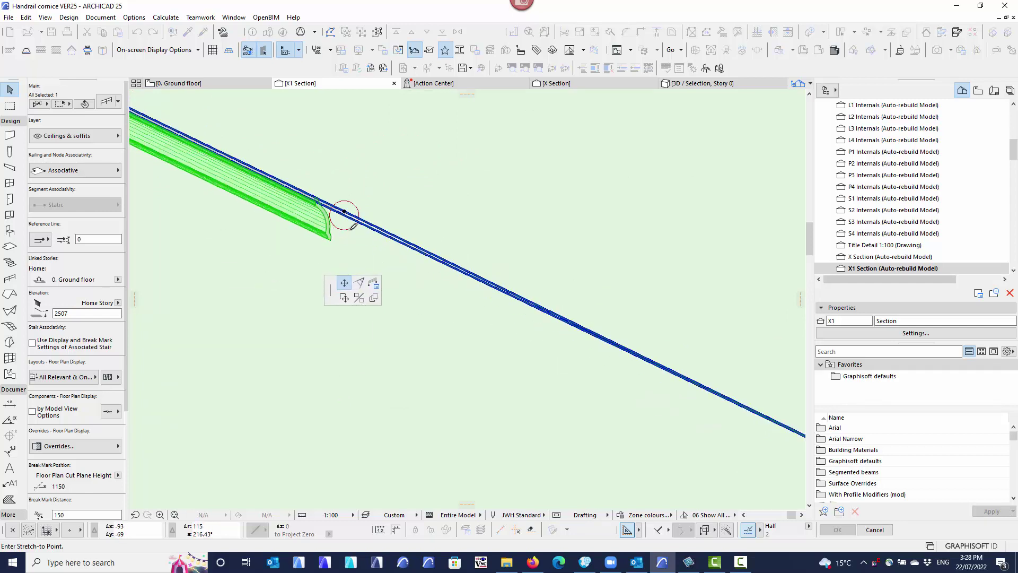
scroll(345, 187, up, 3)
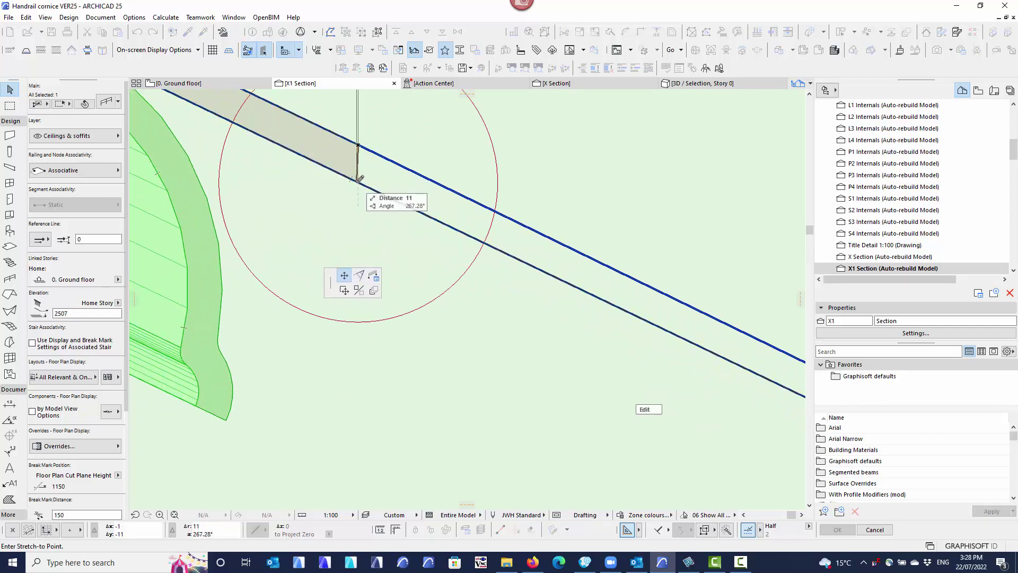
click(360, 181)
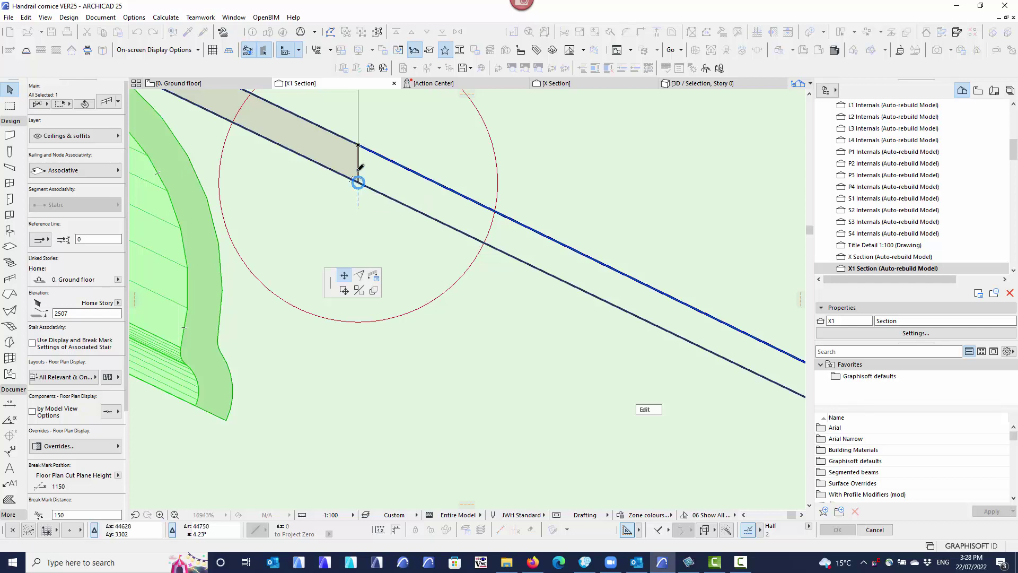
click(359, 159)
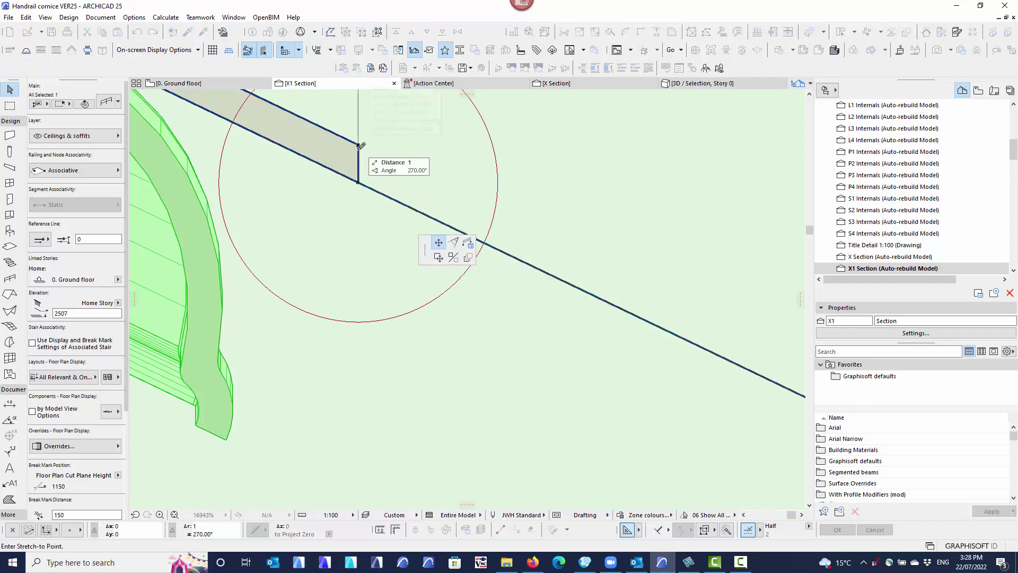
click(361, 180)
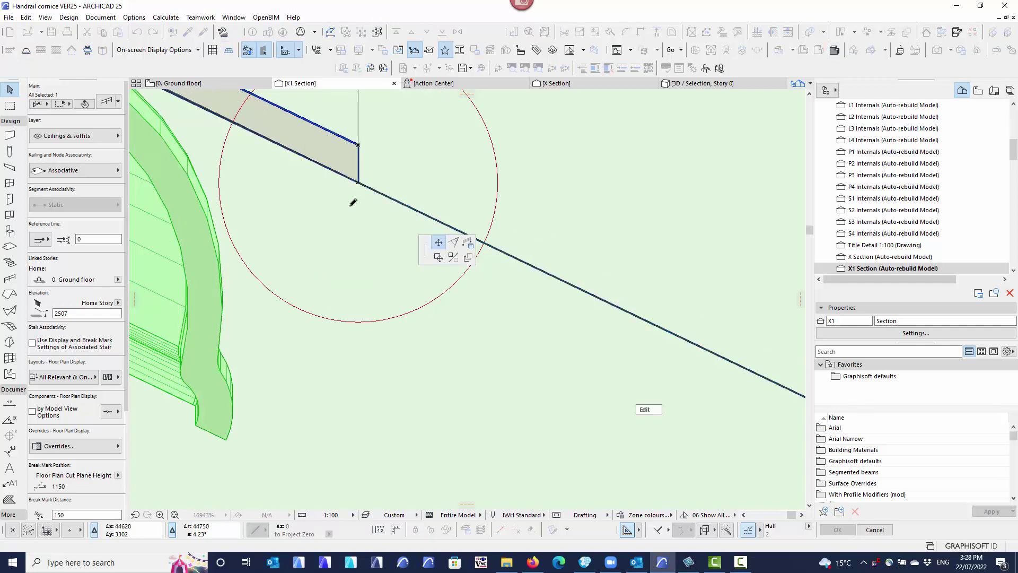
Stretch both low-end railing nodes 41 mm down the slope from the ceiling's underside corner to where the reference circle crosses the railing line
scroll(356, 207, down, 4)
scroll(306, 208, down, 2)
middle_drag(228, 201, 502, 257)
scroll(610, 276, up, 10)
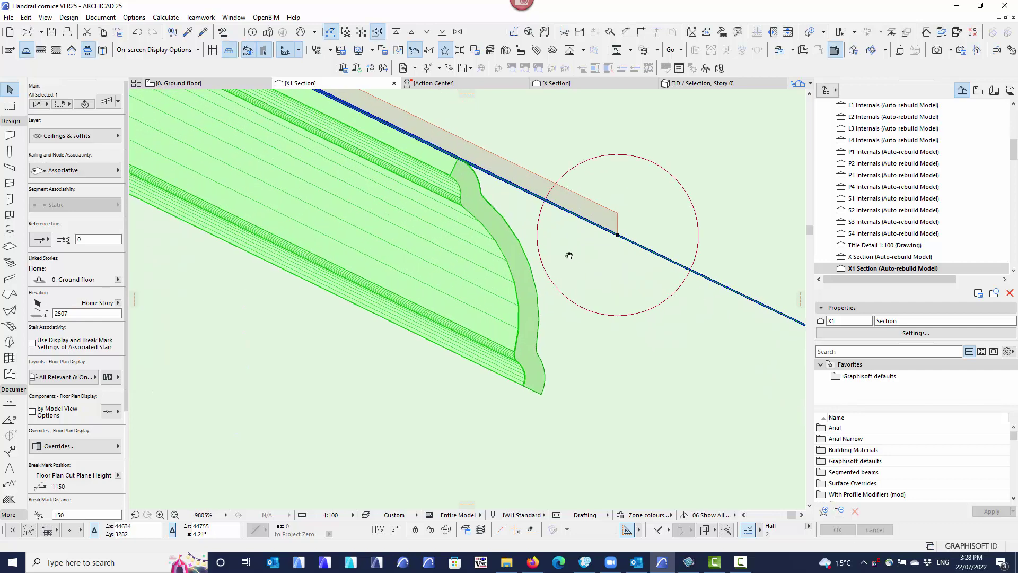
scroll(580, 232, up, 8)
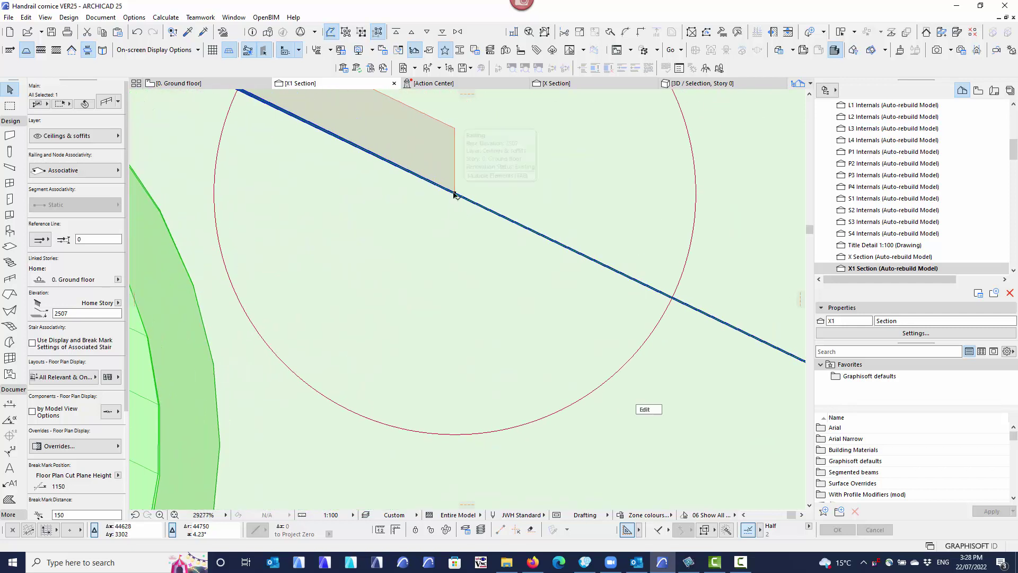
click(455, 195)
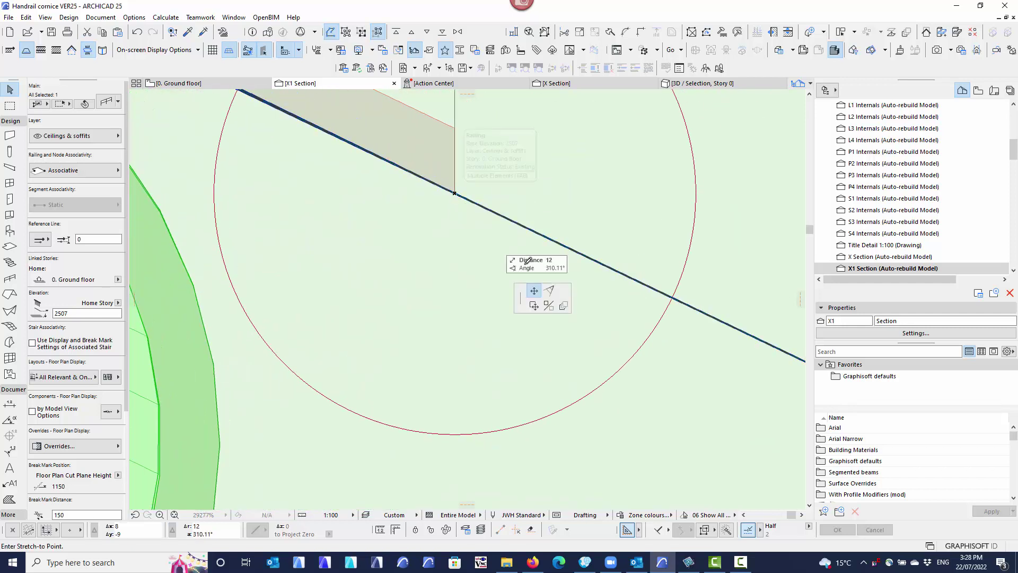
click(679, 294)
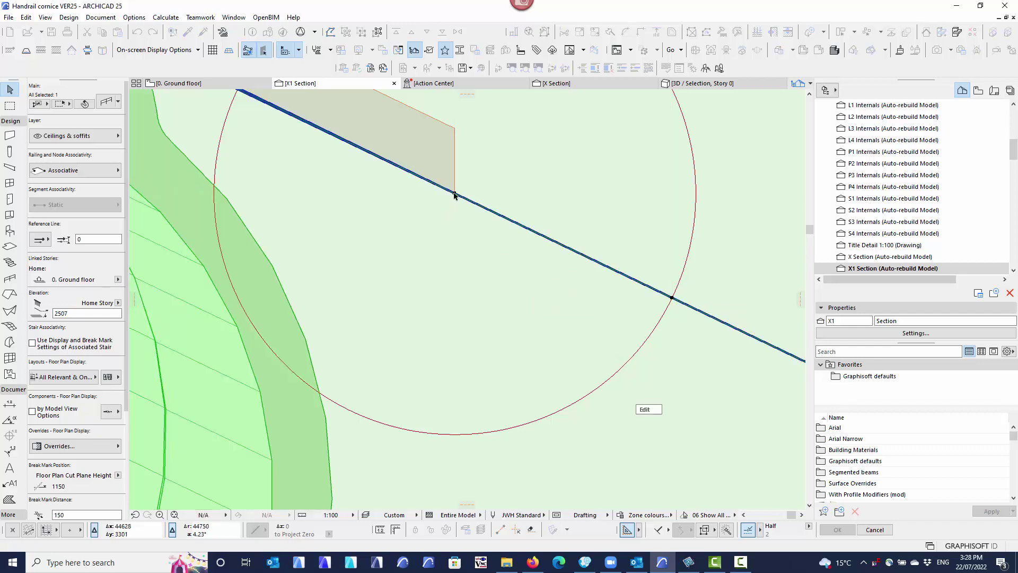
click(454, 194)
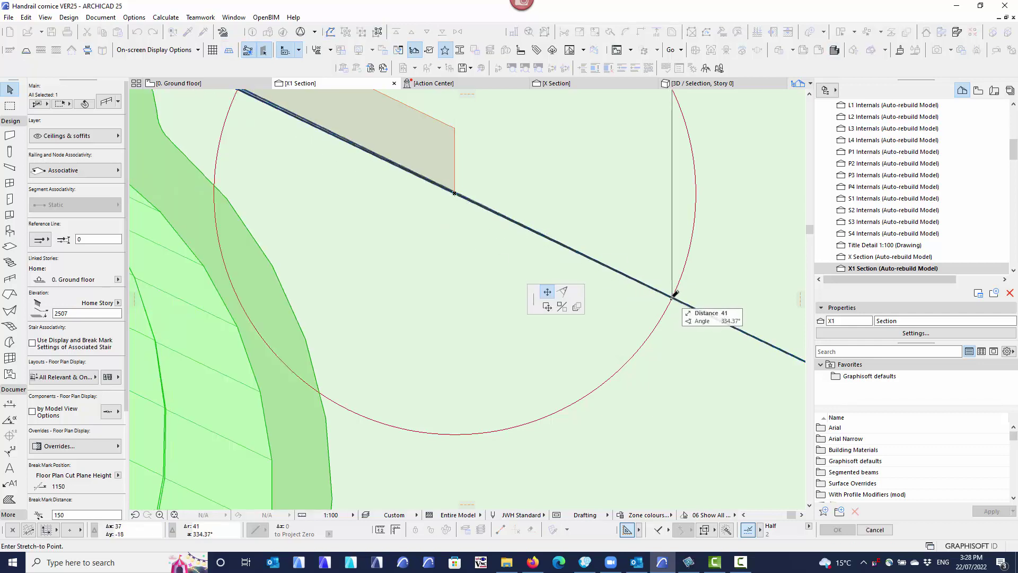
click(672, 296)
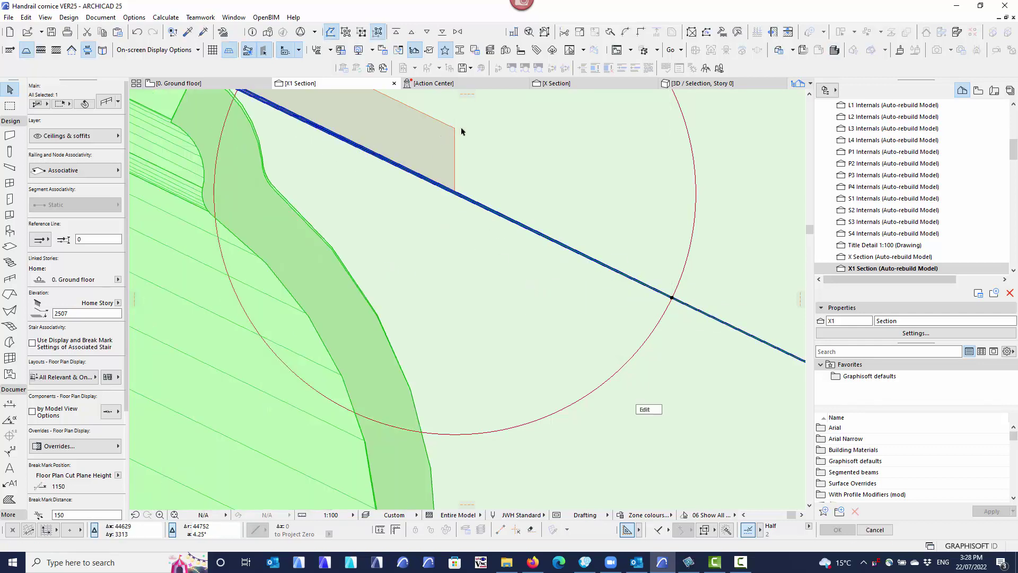
Move the red reference circle by its centre to the underside corner at the ceiling's opposite low end, on the ascending slope
scroll(452, 358, down, 5)
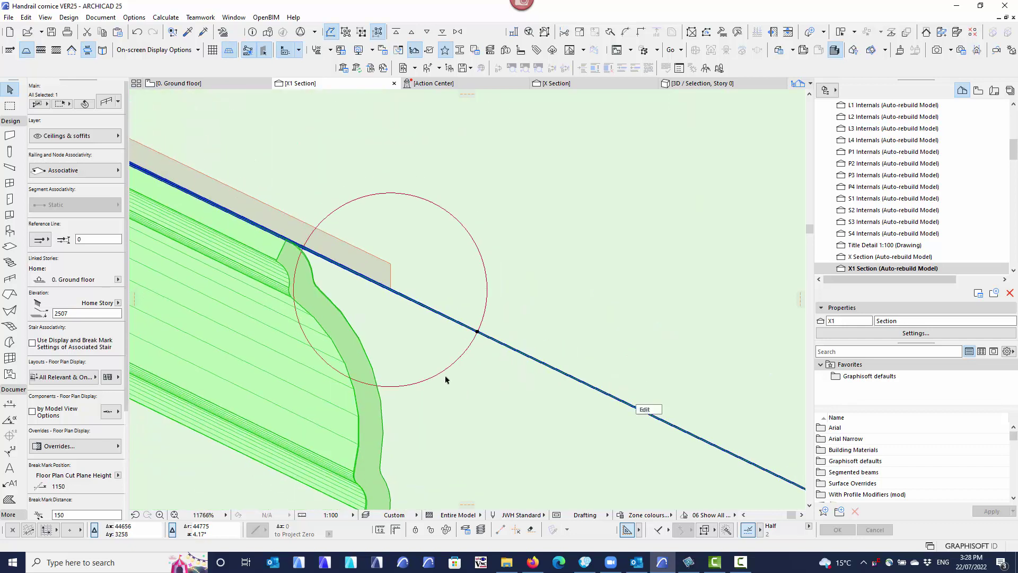
click(451, 363)
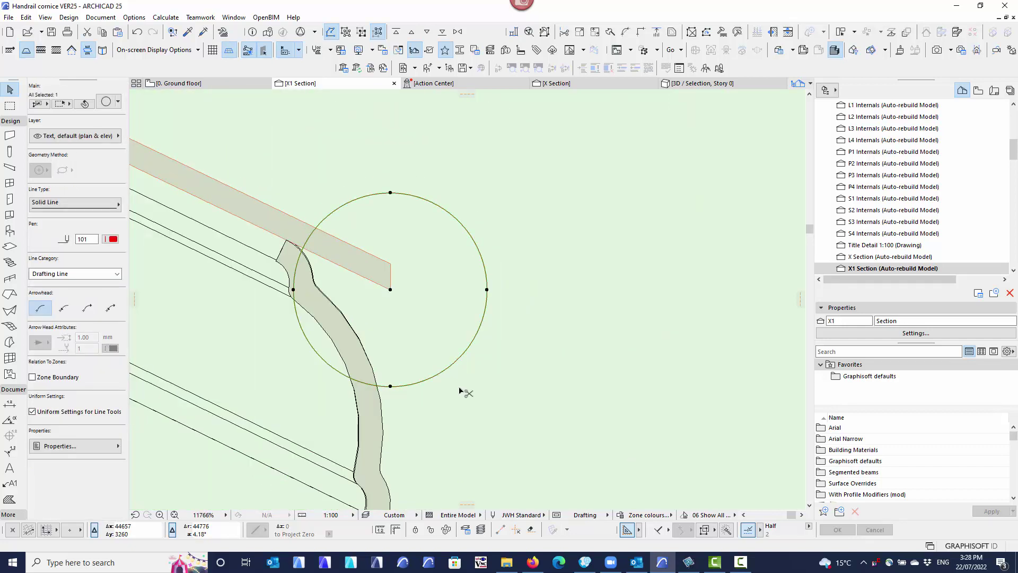
key(ctrl+d)
click(390, 290)
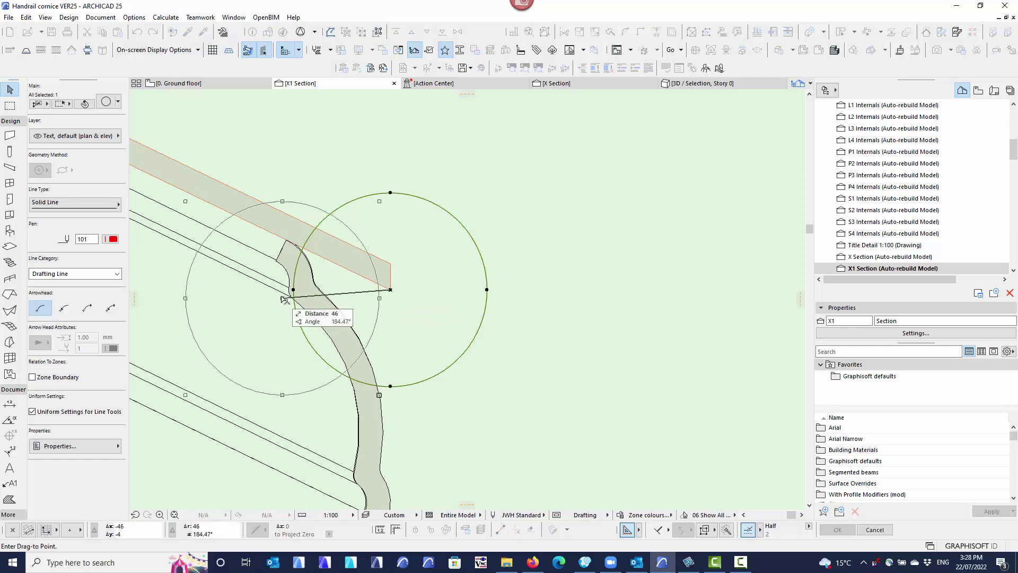
scroll(283, 290, down, 4)
middle_drag(282, 290, 613, 327)
middle_drag(298, 309, 658, 316)
scroll(537, 327, down, 3)
scroll(538, 327, down, 3)
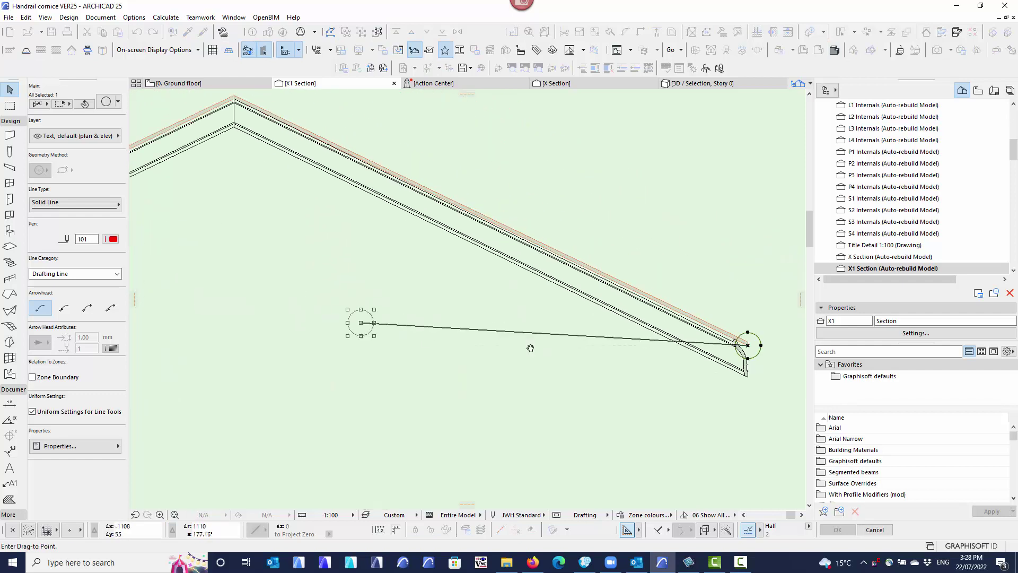
scroll(415, 277, up, 3)
scroll(295, 371, down, 3)
scroll(311, 319, up, 4)
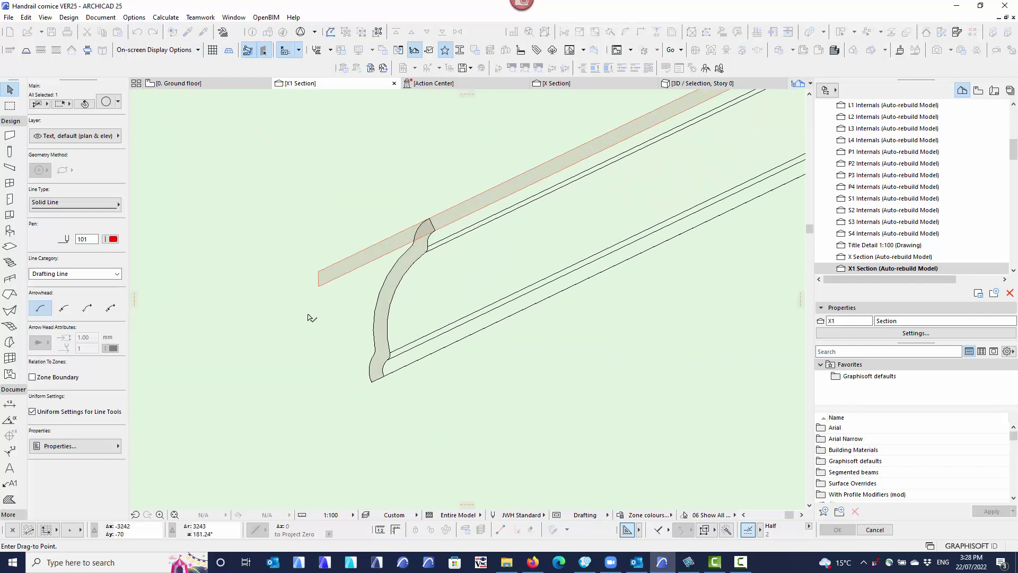
click(319, 287)
key(Escape)
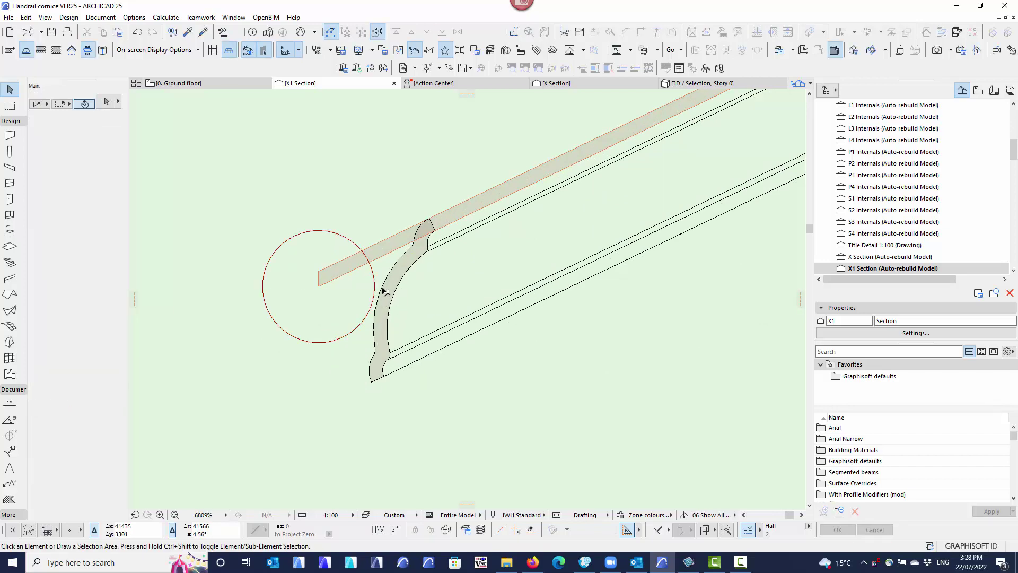
Select the cornice railing and stretch both coincident low-end nodes from the ceiling's top corner to where the reference circle crosses the underside line
click(383, 291)
scroll(309, 288, up, 5)
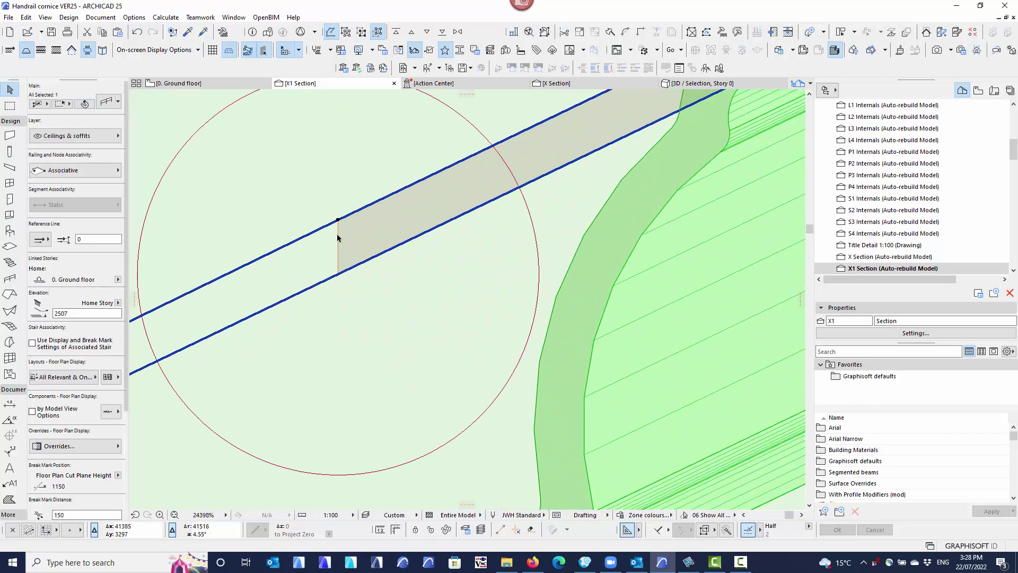
scroll(332, 245, down, 3)
middle_drag(335, 247, 420, 251)
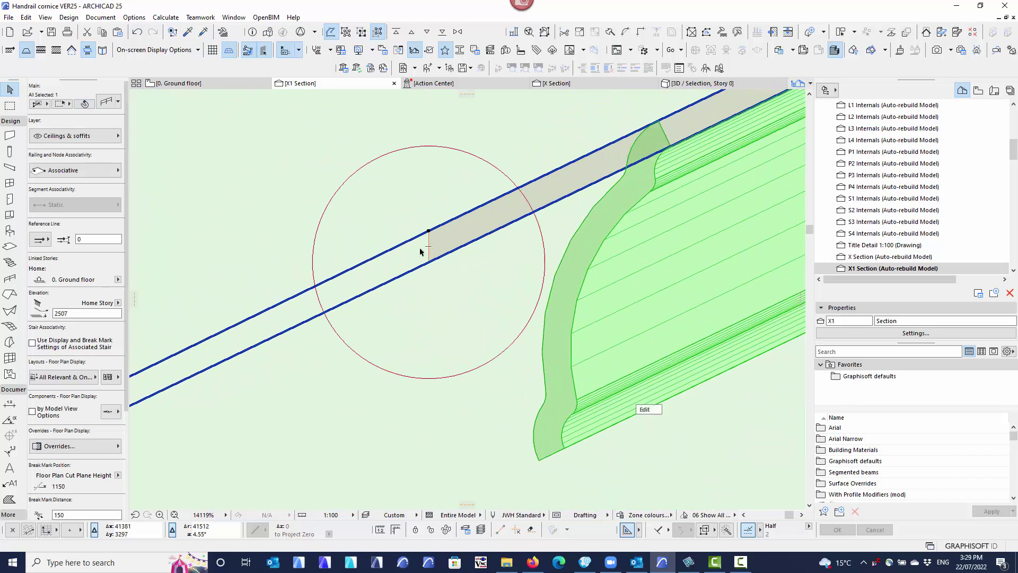
click(429, 232)
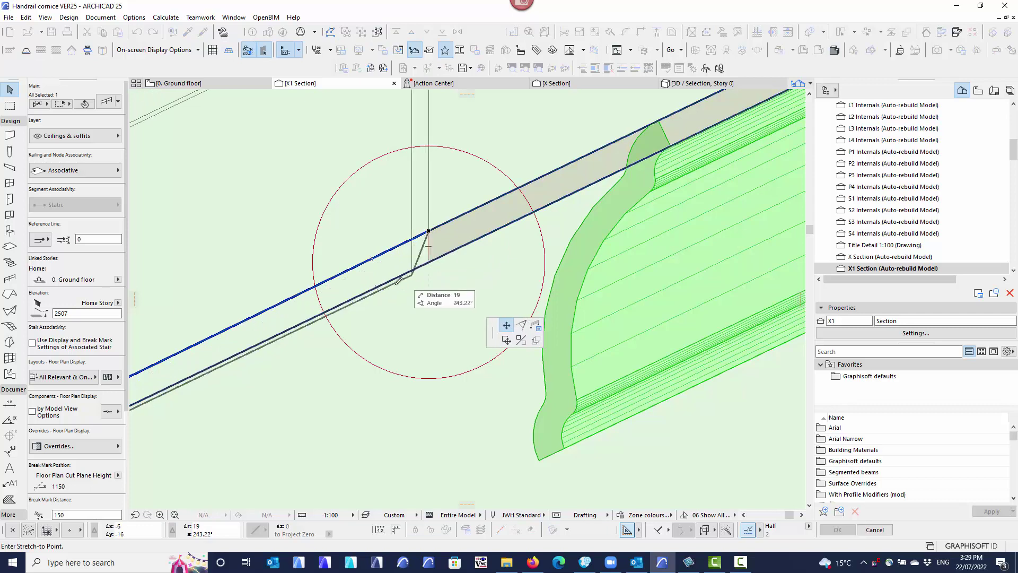
click(329, 309)
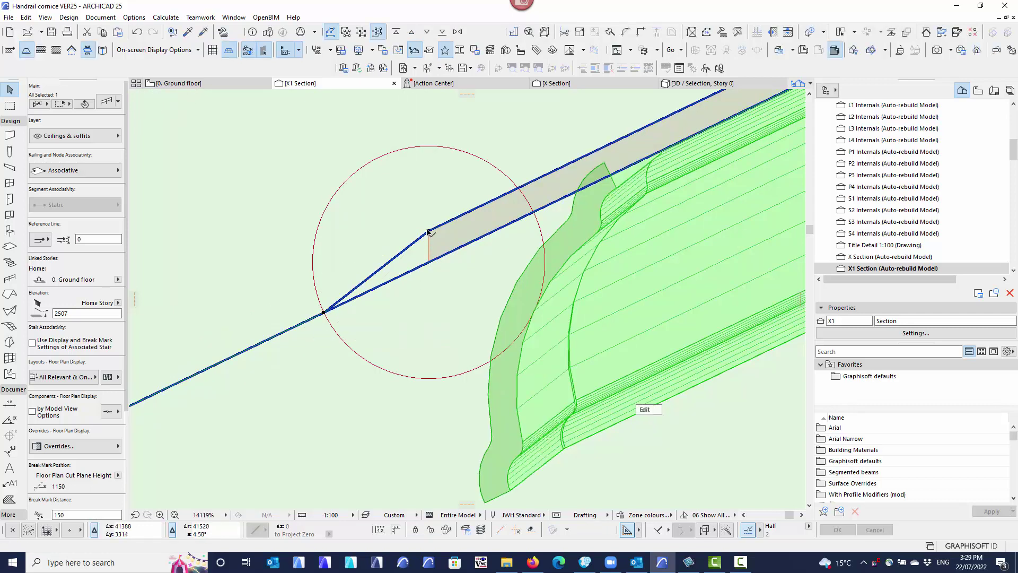
click(430, 232)
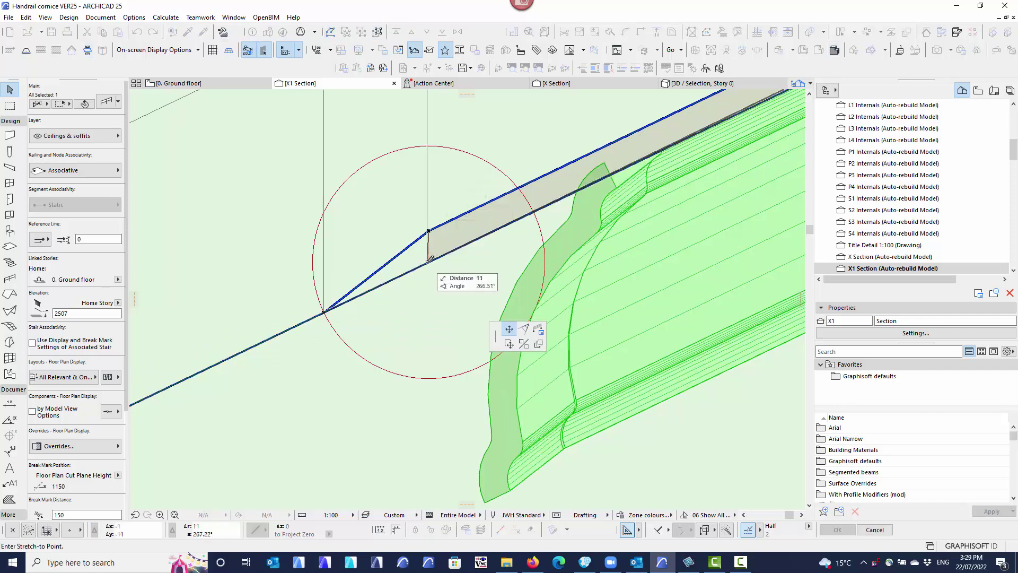
click(325, 312)
scroll(348, 319, down, 1)
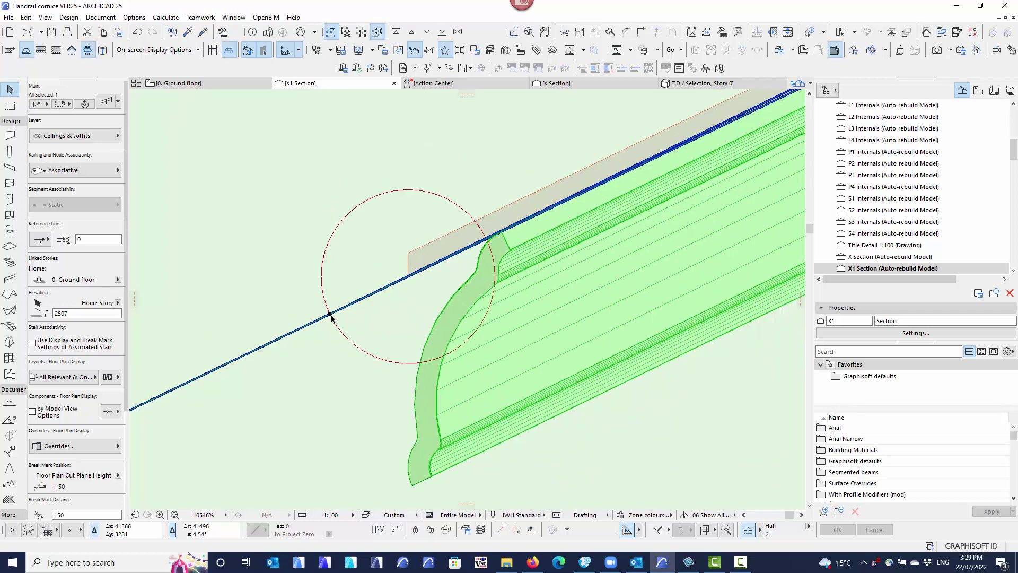
Stretch the railing's upper ridge node straight down onto the ceiling's underside apex, and clear the selection
scroll(331, 316, down, 3)
middle_drag(512, 294, 245, 382)
middle_drag(475, 275, 233, 423)
mouse_move(546, 291)
middle_down()
mouse_move(307, 405)
mouse_move(229, 419)
middle_up()
scroll(421, 254, up, 5)
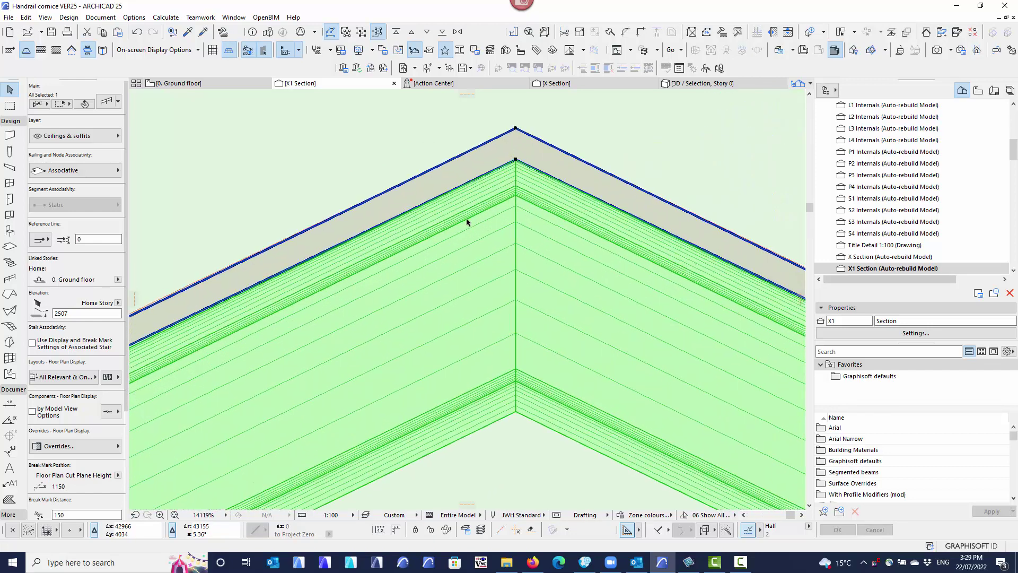
click(516, 130)
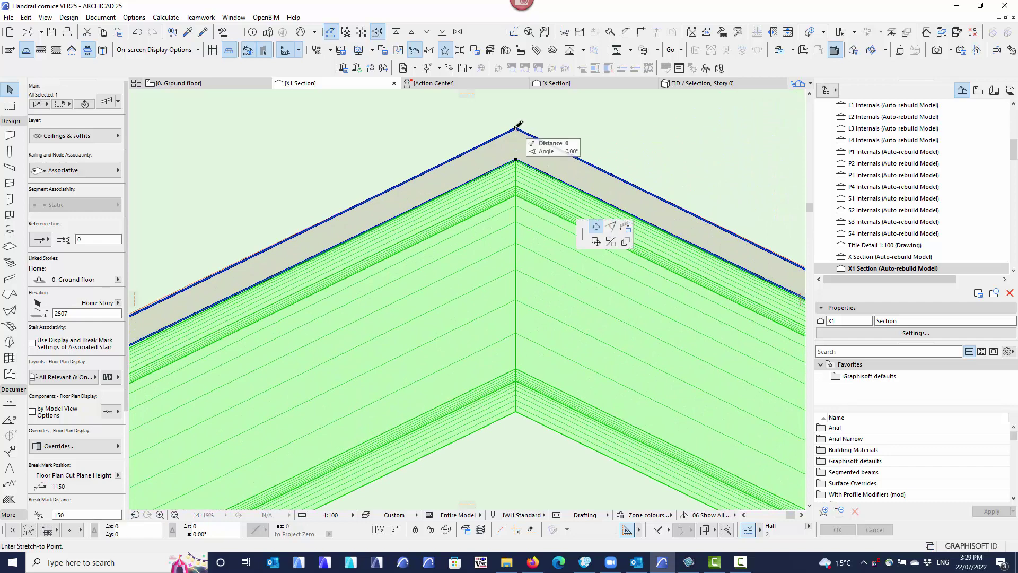
click(516, 159)
scroll(600, 127, down, 4)
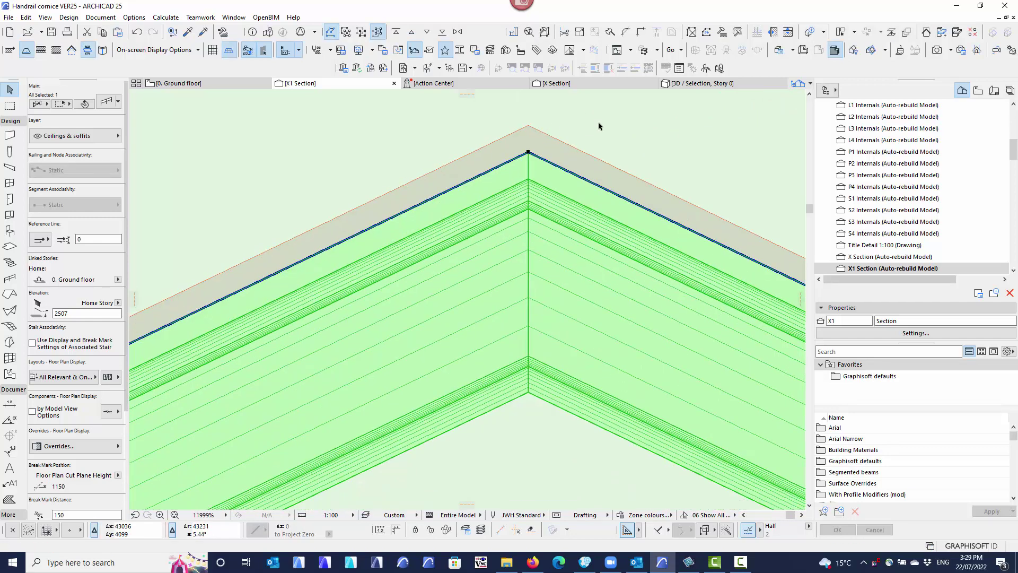
scroll(520, 225, down, 7)
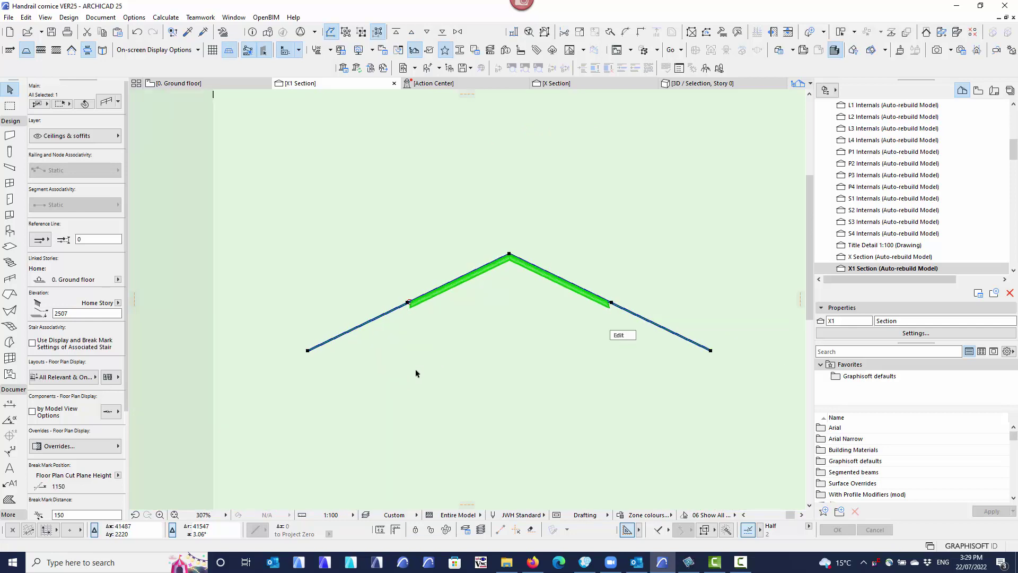
key(Escape)
Select the whole ceiling, walls and cornice on the ground floor plan and show only that selection in 3D
click(220, 84)
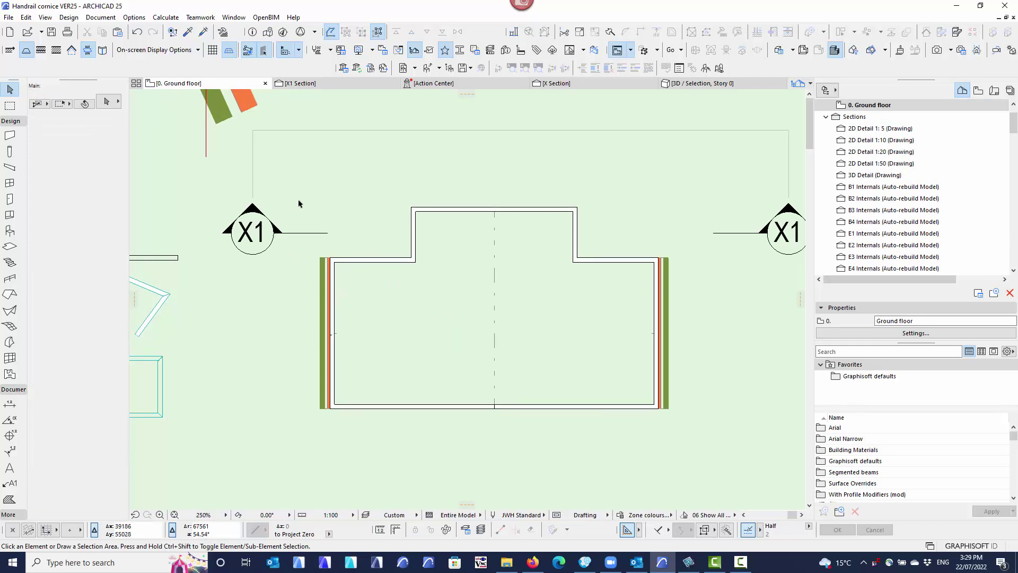
drag(309, 183, 689, 474)
right_click(710, 438)
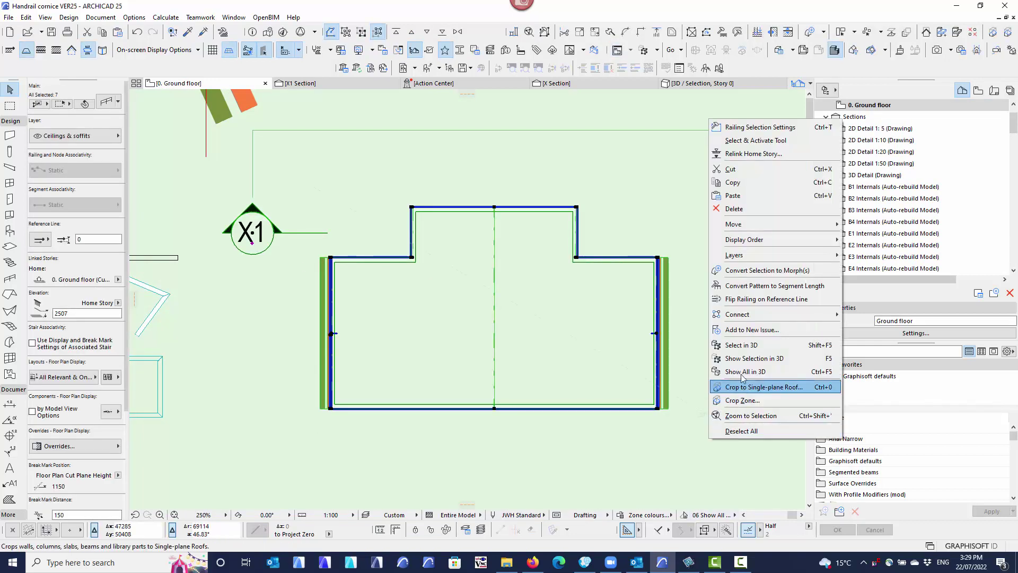
click(750, 358)
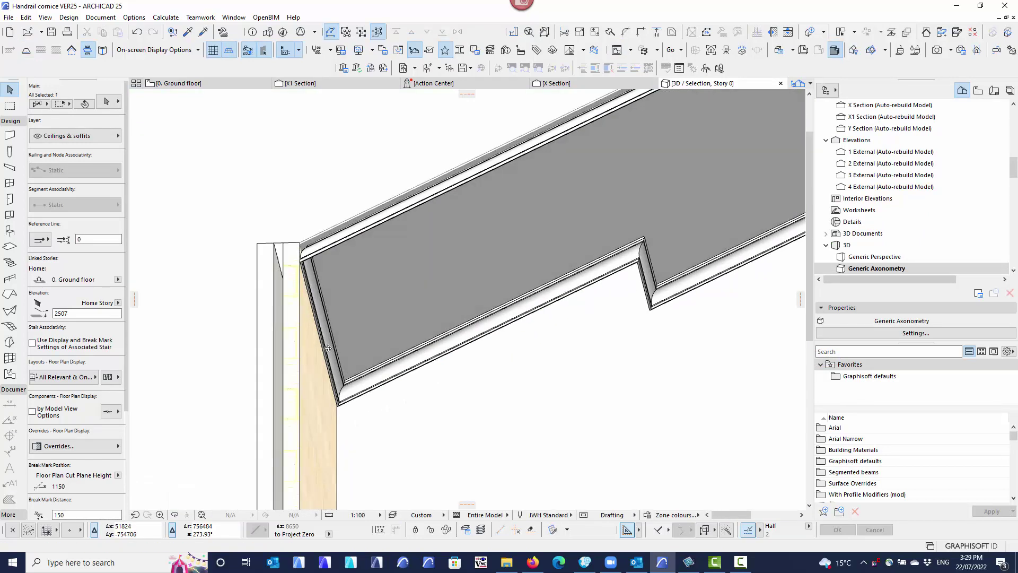
Examine from below how the cornice meets the brick wall, the ceiling underside and the corners of the projecting section
shift+middle_drag(327, 348, 462, 339)
scroll(480, 399, up, 4)
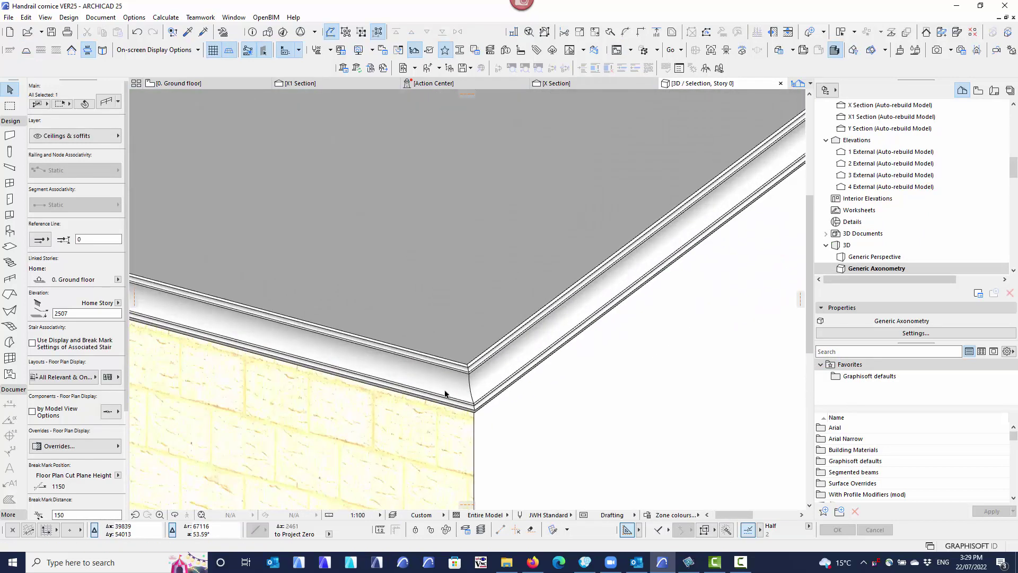
scroll(448, 396, up, 3)
scroll(486, 403, down, 6)
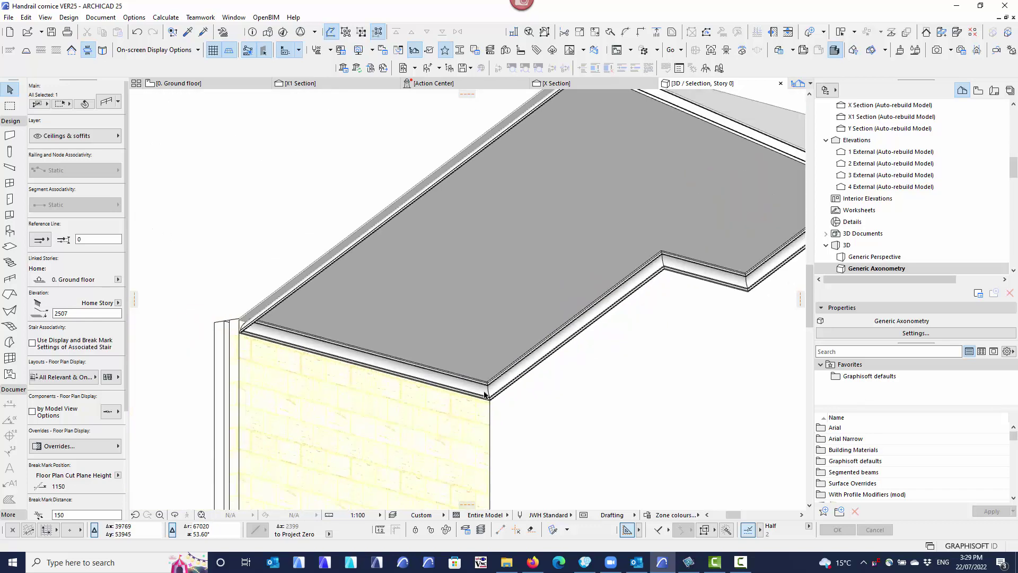
shift+middle_drag(604, 318, 564, 336)
scroll(483, 306, up, 4)
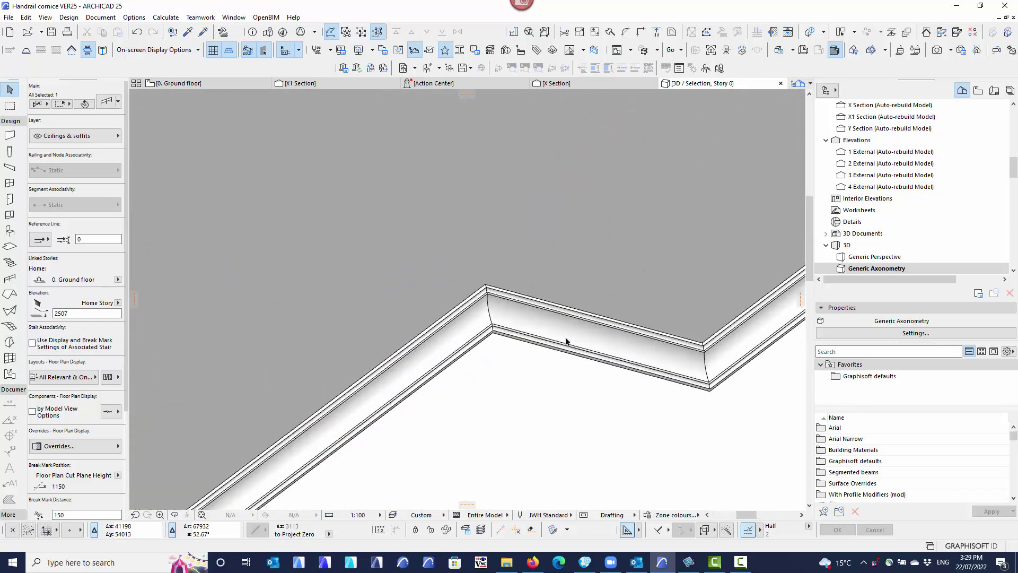
scroll(618, 394, down, 6)
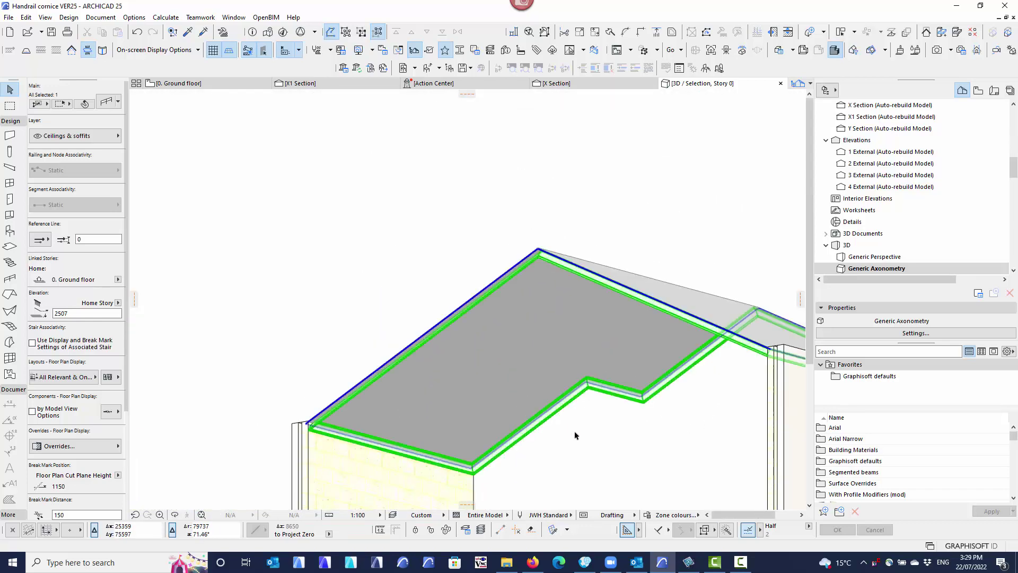
shift+middle_drag(575, 432, 610, 436)
scroll(568, 278, up, 3)
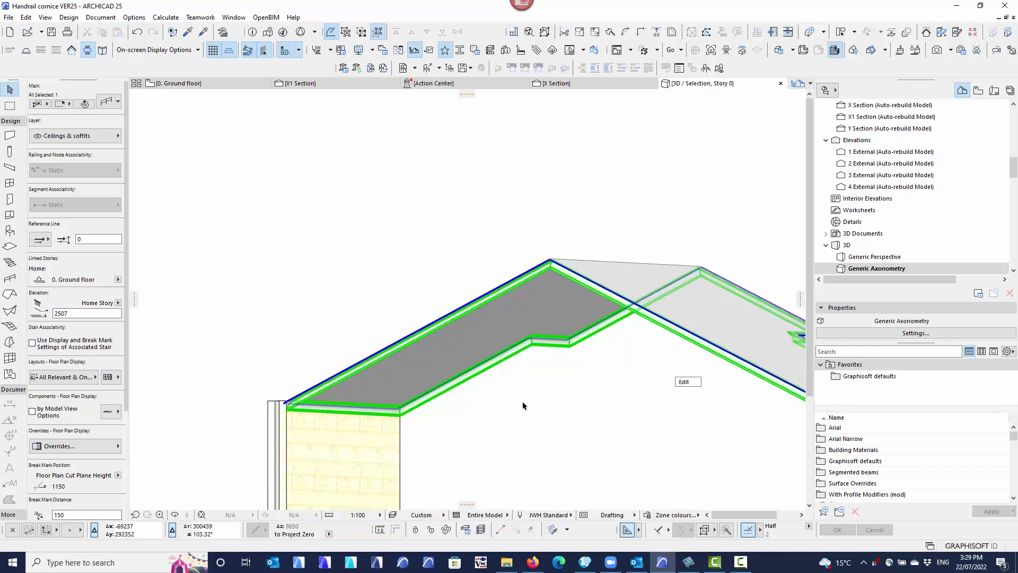
shift+middle_drag(529, 412, 529, 377)
scroll(467, 341, up, 6)
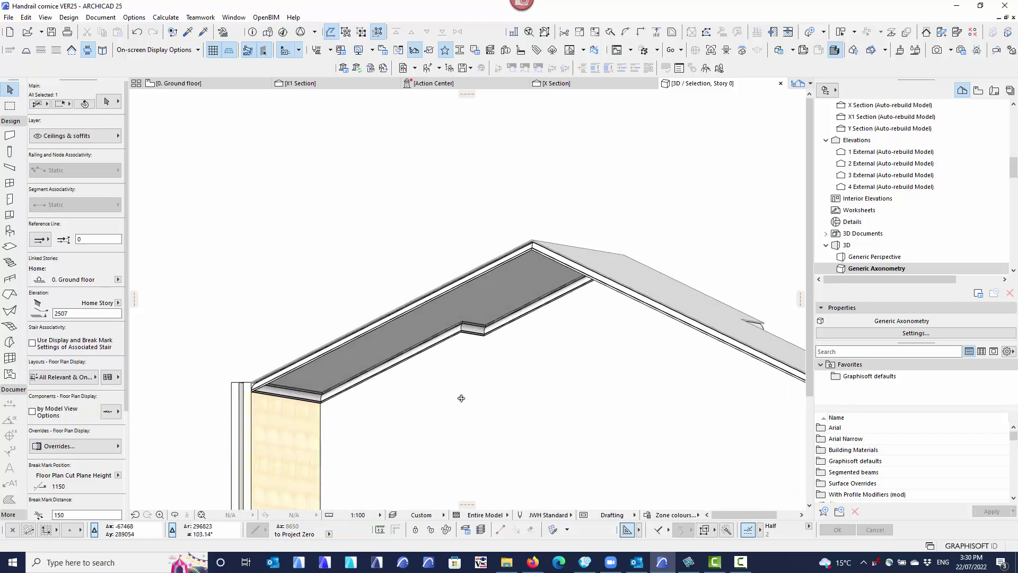
scroll(424, 326, down, 2)
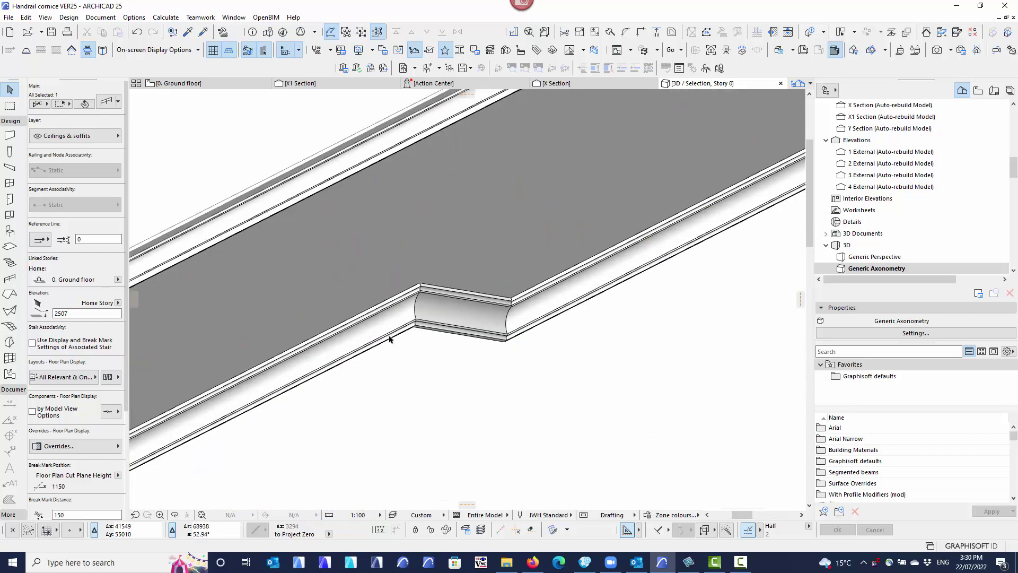
scroll(525, 355, down, 5)
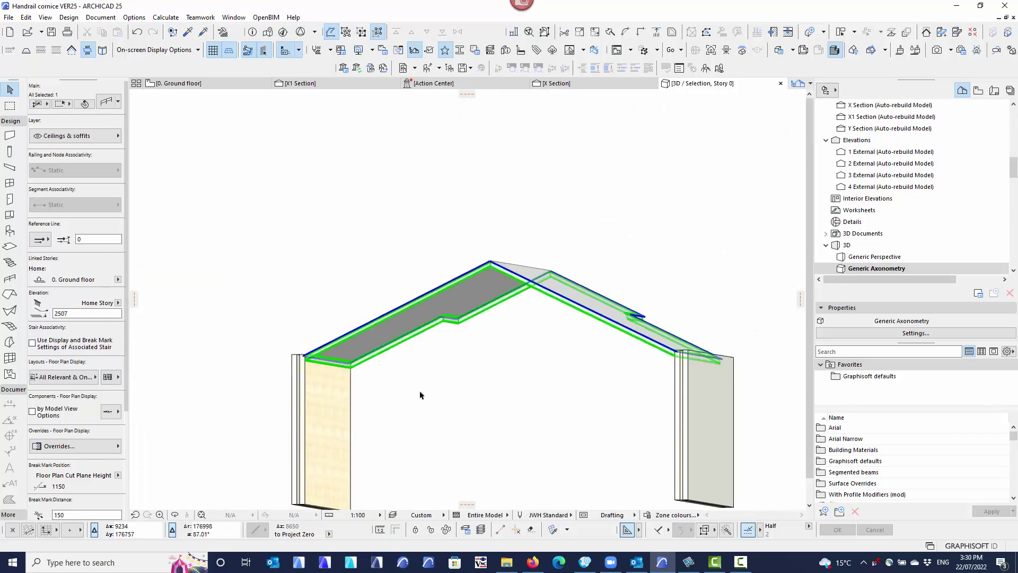
Inspect the cornice from above and outside, checking the projecting section's corners and the profile's fit against the ceiling slope edge
mouse_move(421, 393)
shift+middle_down()
mouse_move(443, 395)
mouse_move(428, 401)
shift+middle_up()
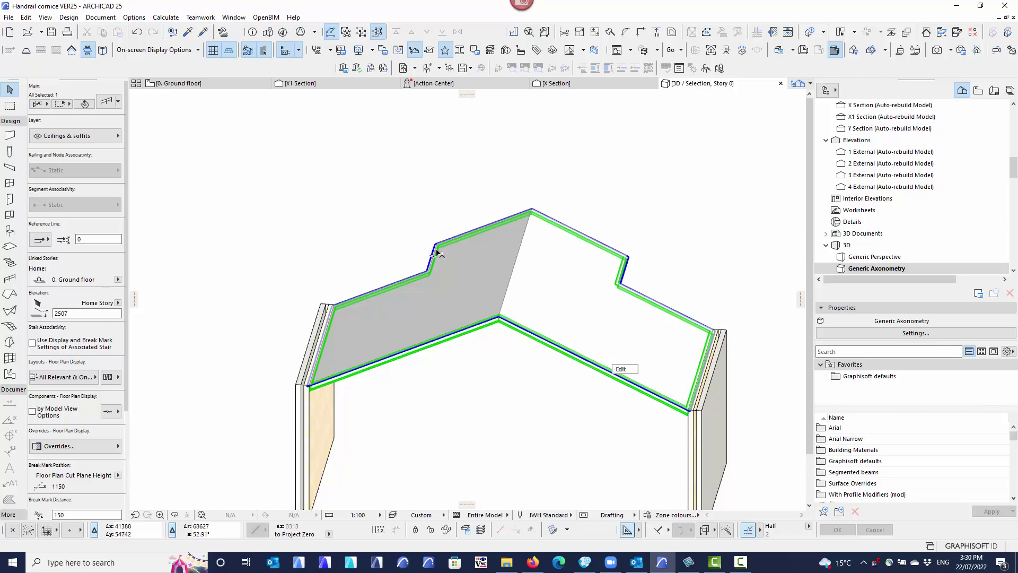
scroll(428, 273, up, 2)
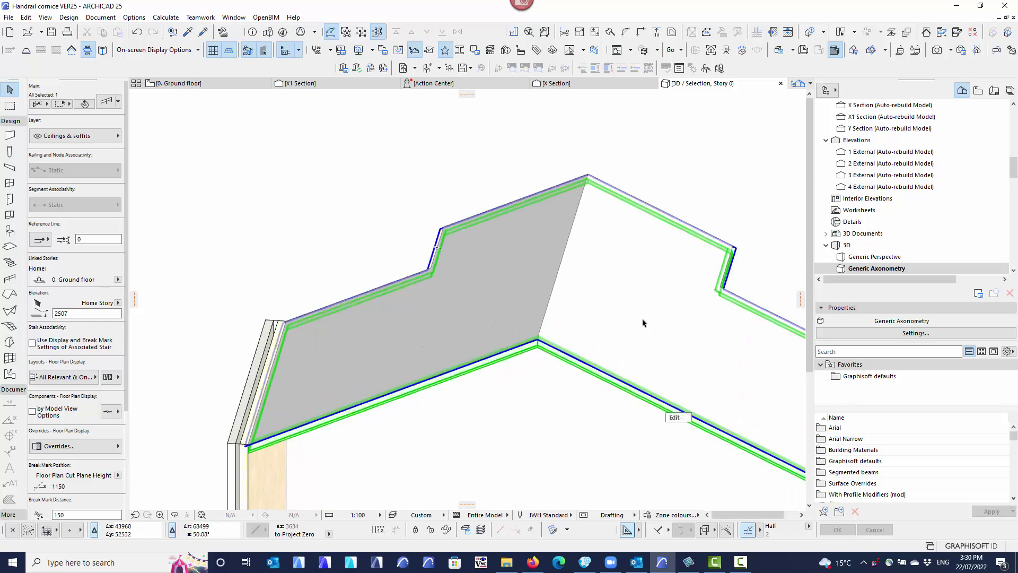
shift+middle_drag(707, 329, 318, 280)
scroll(470, 348, up, 4)
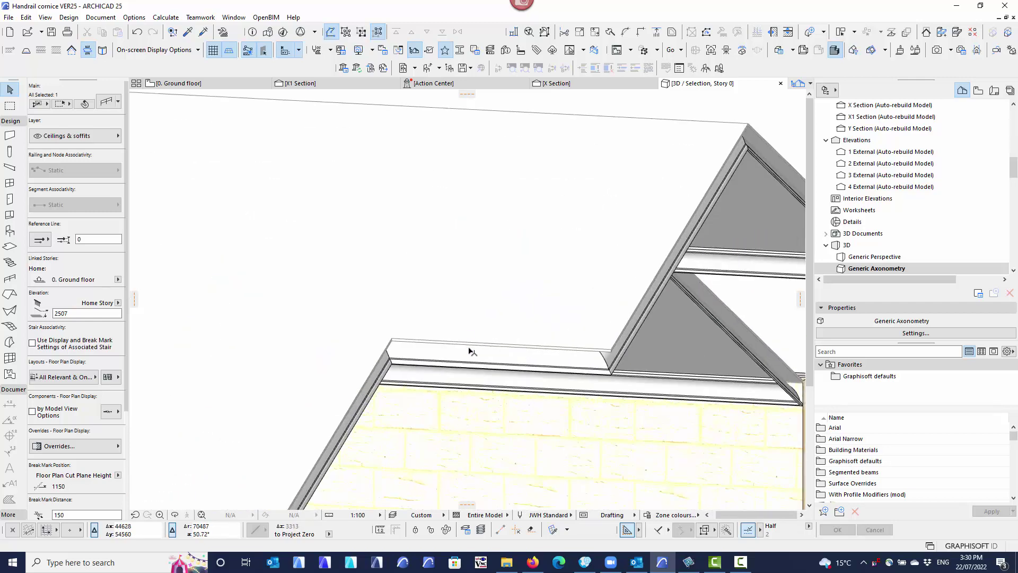
scroll(469, 350, up, 2)
scroll(707, 366, up, 3)
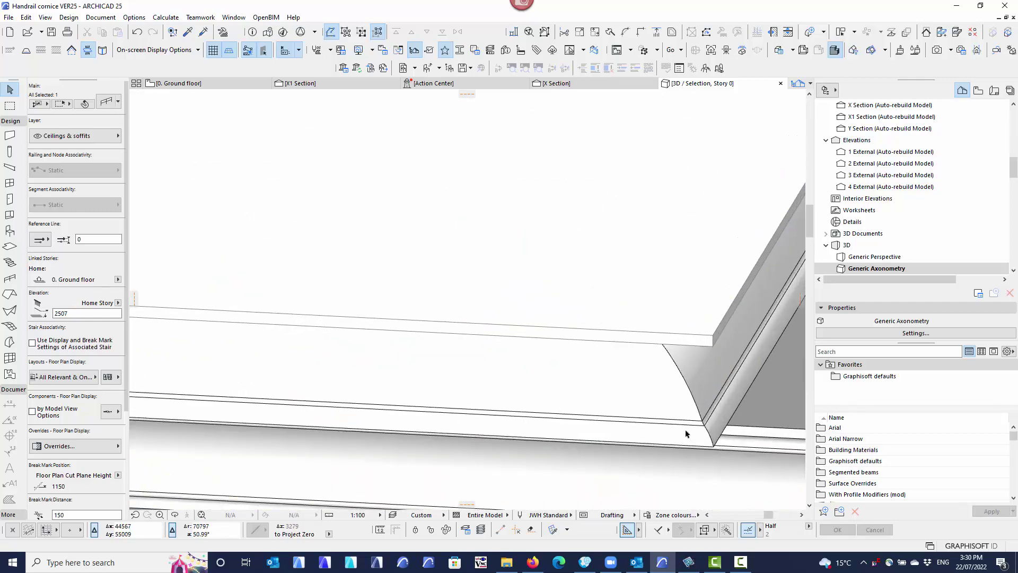
scroll(686, 434, down, 5)
shift+middle_drag(686, 434, 559, 403)
scroll(443, 396, up, 2)
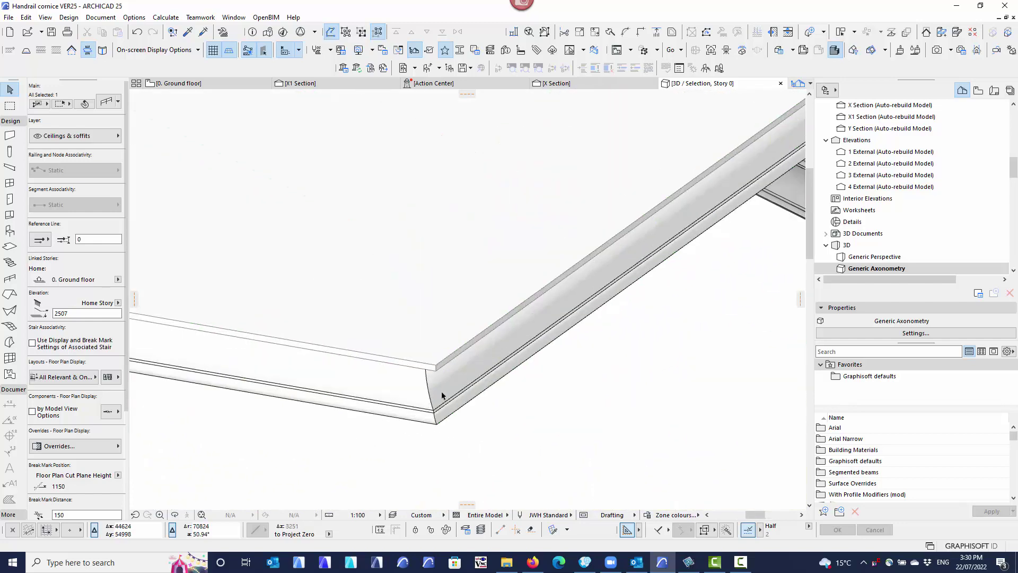
shift+middle_drag(497, 412, 549, 392)
scroll(538, 347, down, 5)
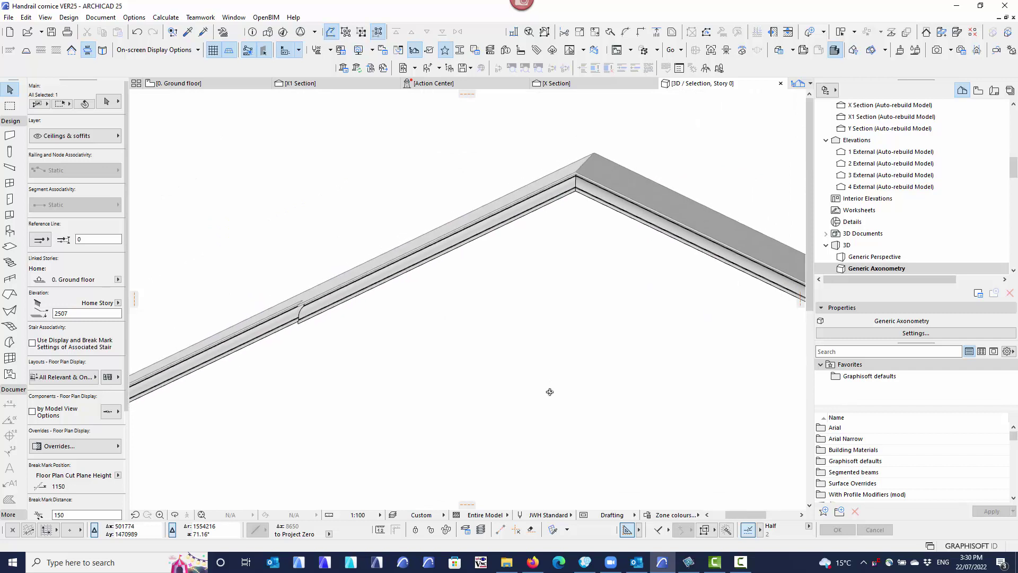
scroll(318, 298, up, 6)
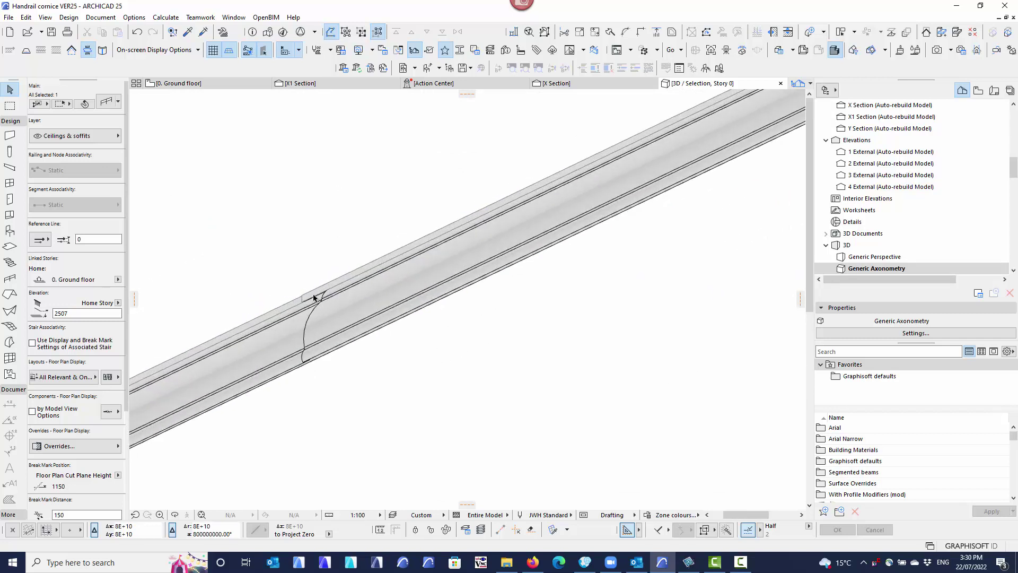
scroll(305, 308, up, 2)
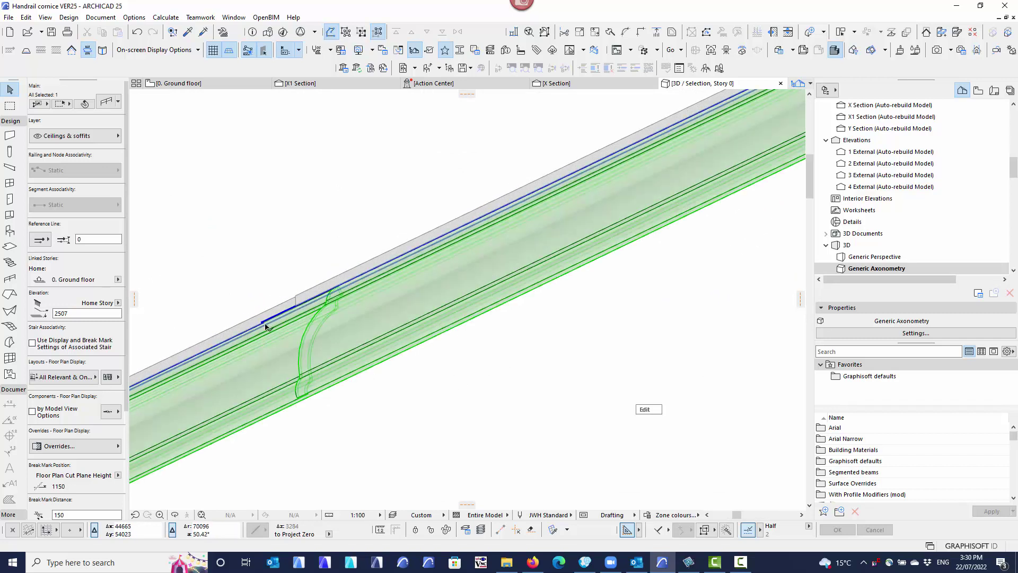
Inspect the cornice's fit along the ceiling slope and at the brick wall, and review the whole assembly from below
scroll(327, 333, down, 5)
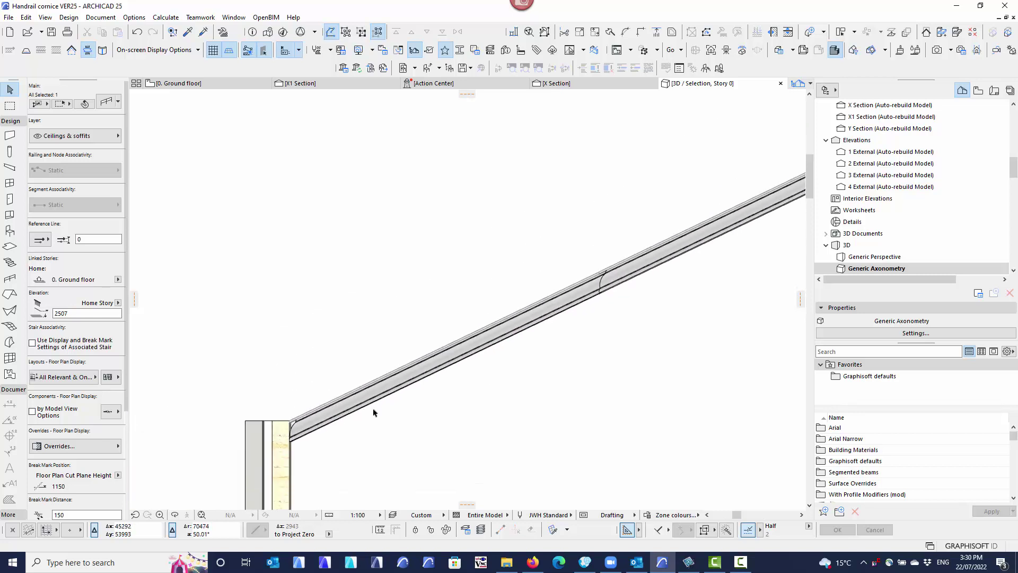
scroll(291, 419, up, 3)
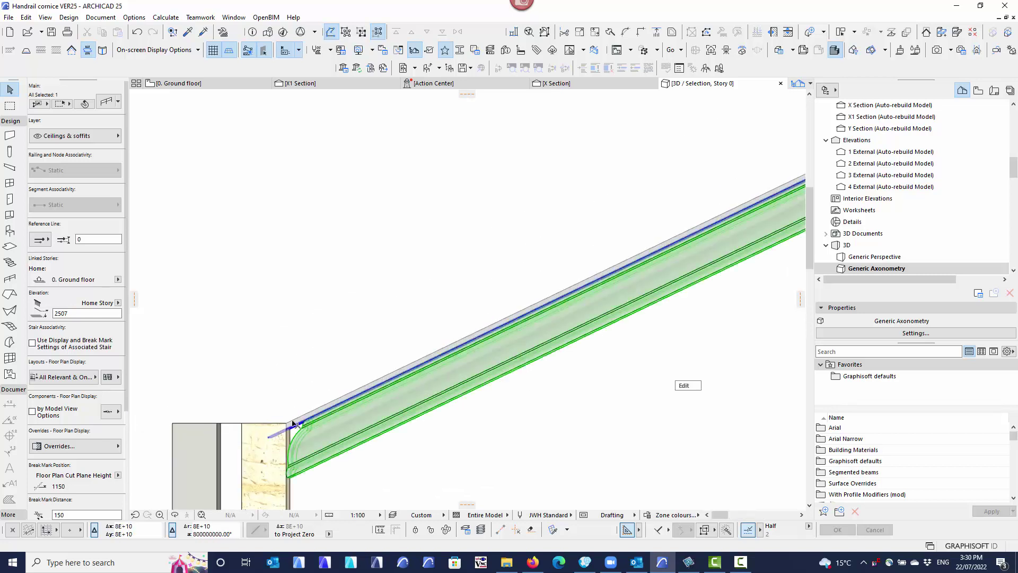
click(362, 383)
scroll(363, 383, down, 3)
scroll(363, 383, down, 5)
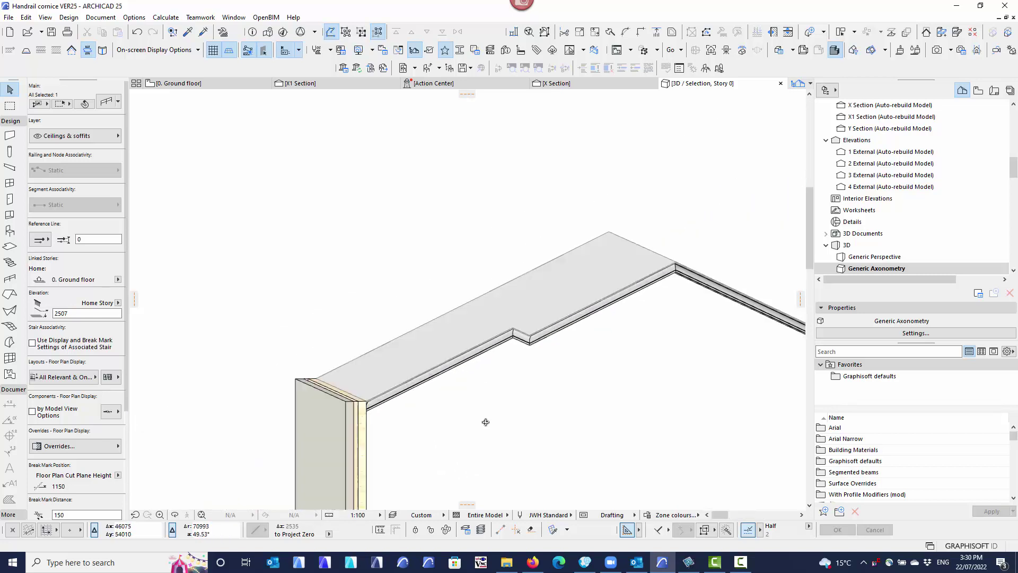
scroll(484, 420, up, 6)
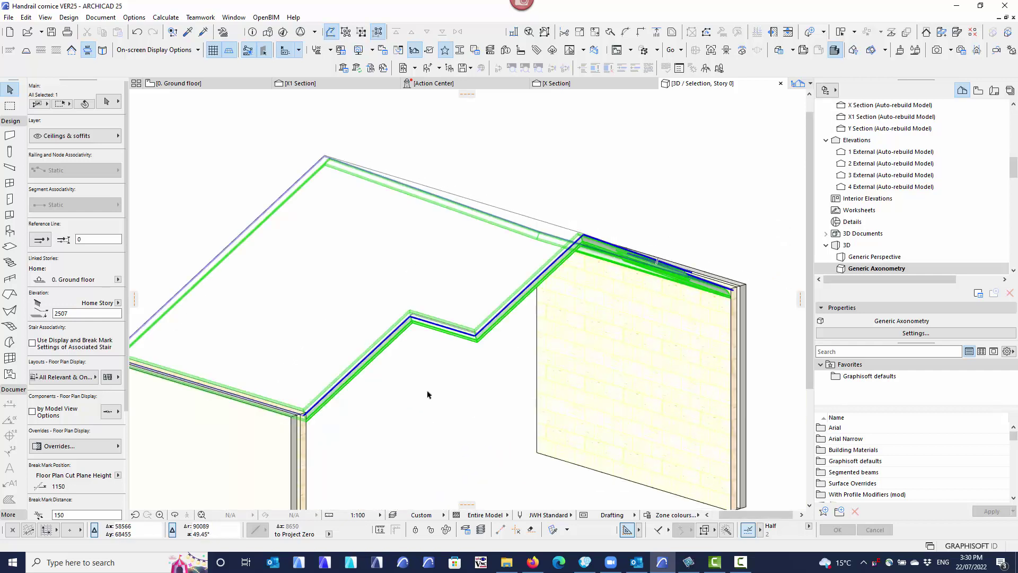
shift+middle_drag(427, 393, 514, 303)
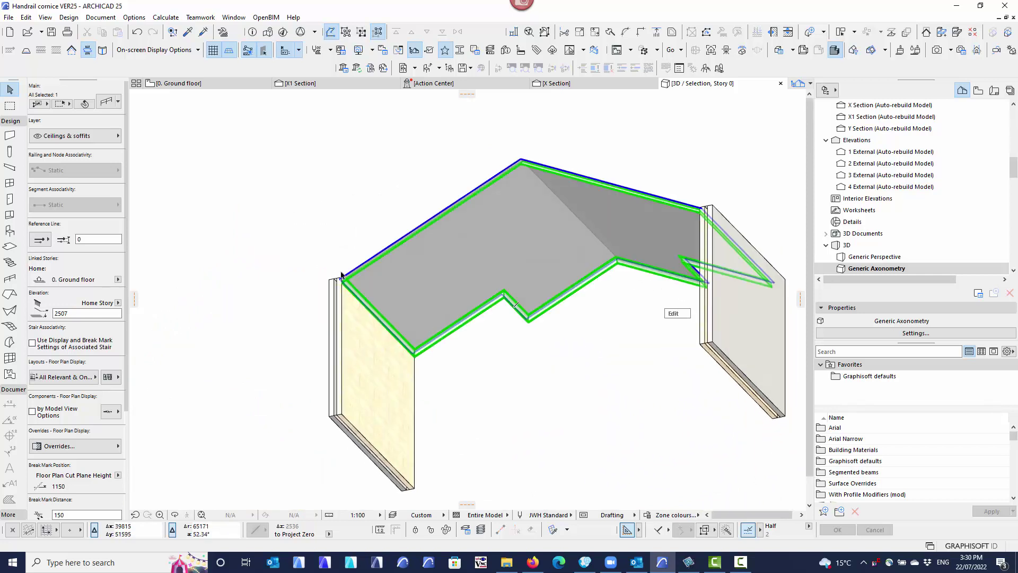
Return to the ground floor plan and check the straight standalone cornice beside the pitched ceiling
click(228, 83)
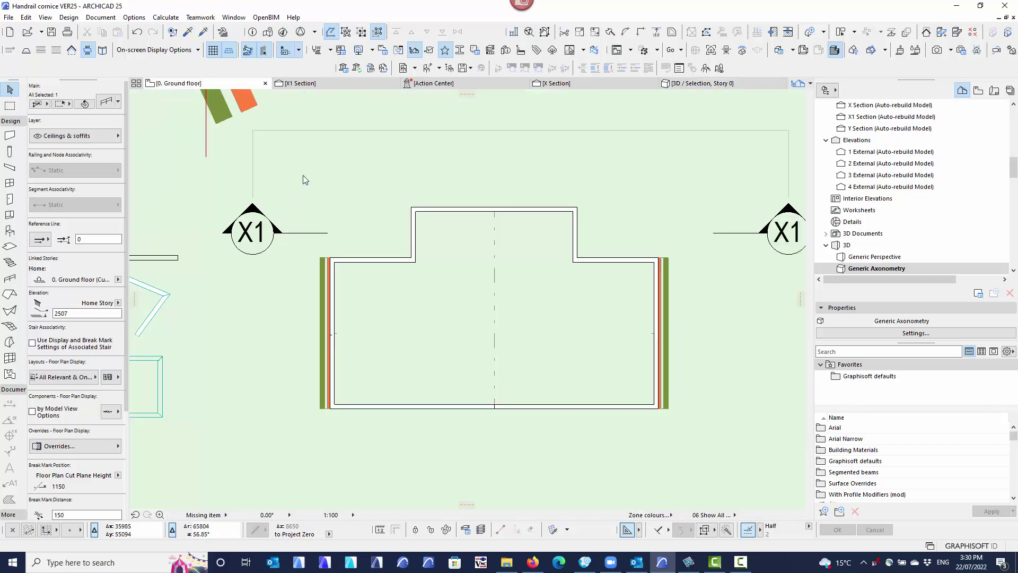
click(260, 306)
scroll(259, 306, down, 5)
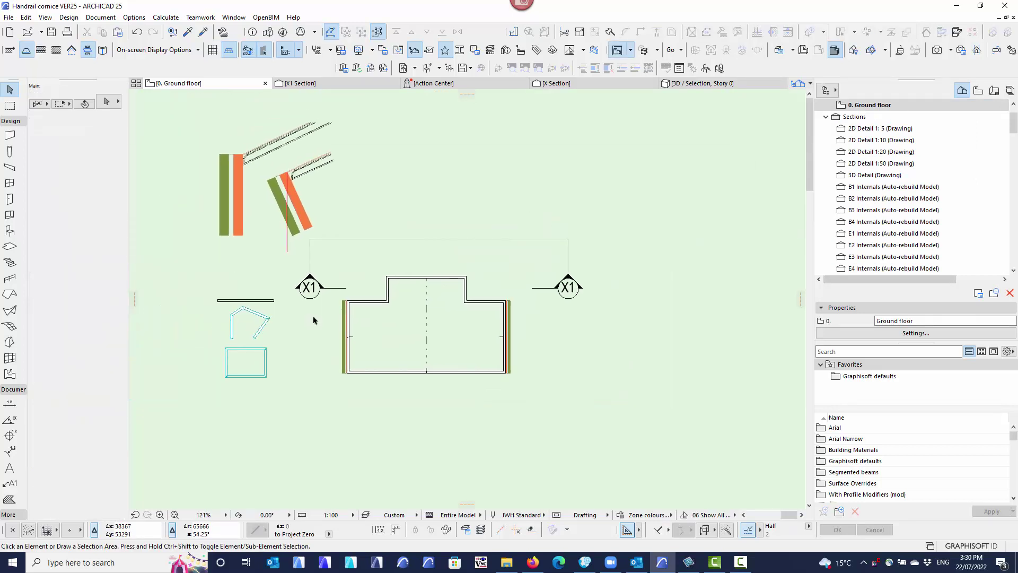
click(274, 301)
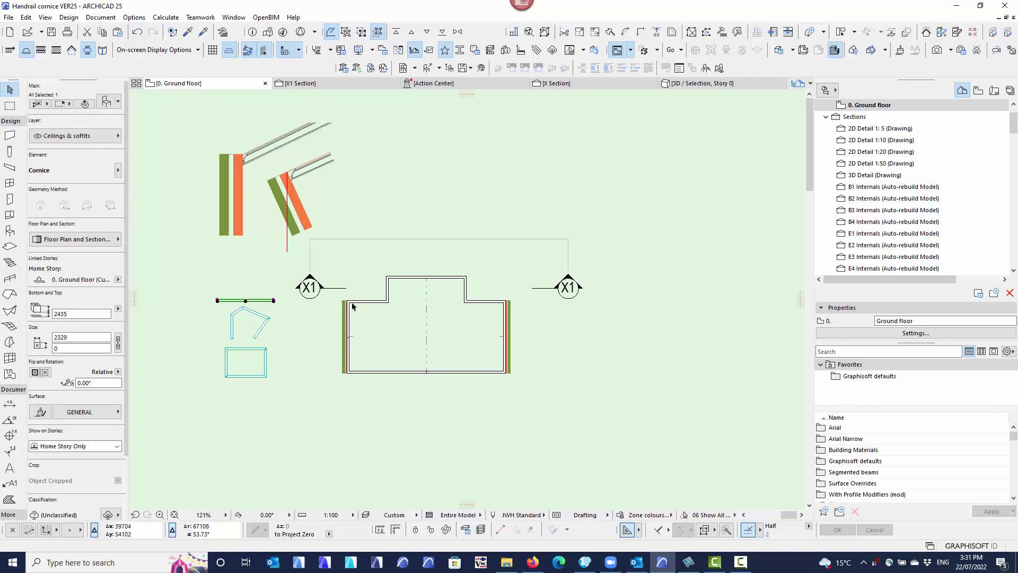
click(314, 387)
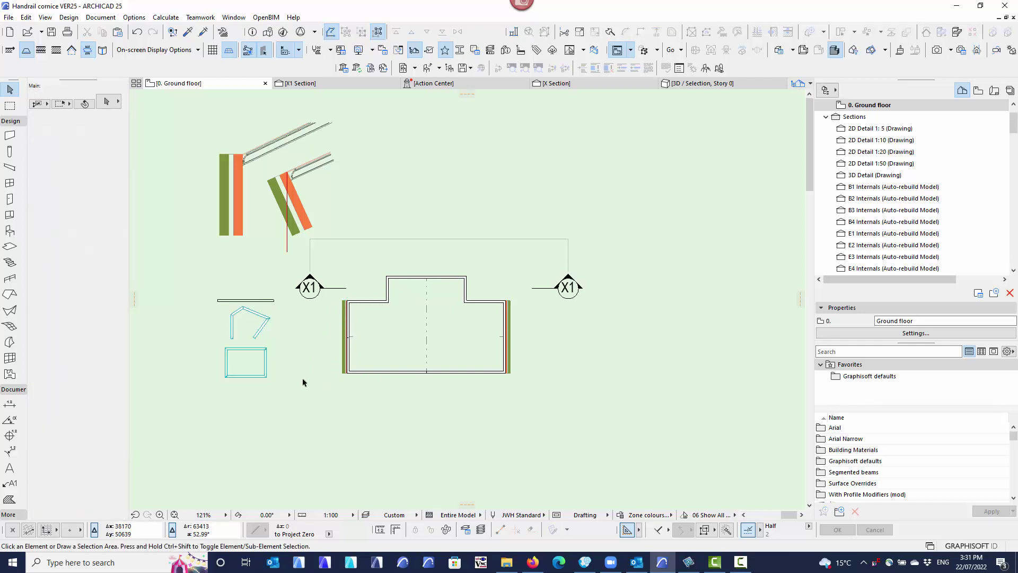
middle_drag(301, 374, 342, 361)
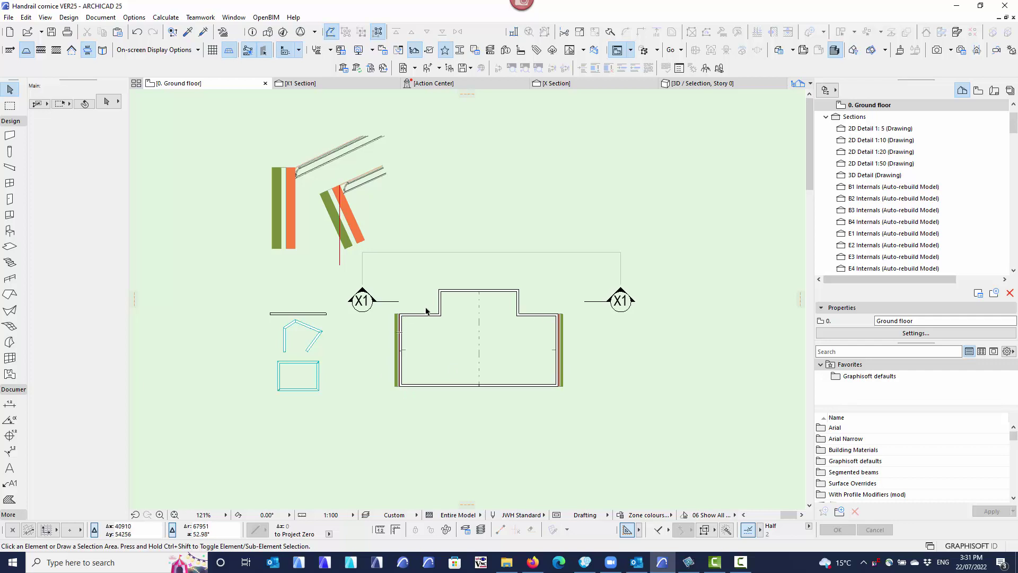
middle_drag(425, 335, 396, 338)
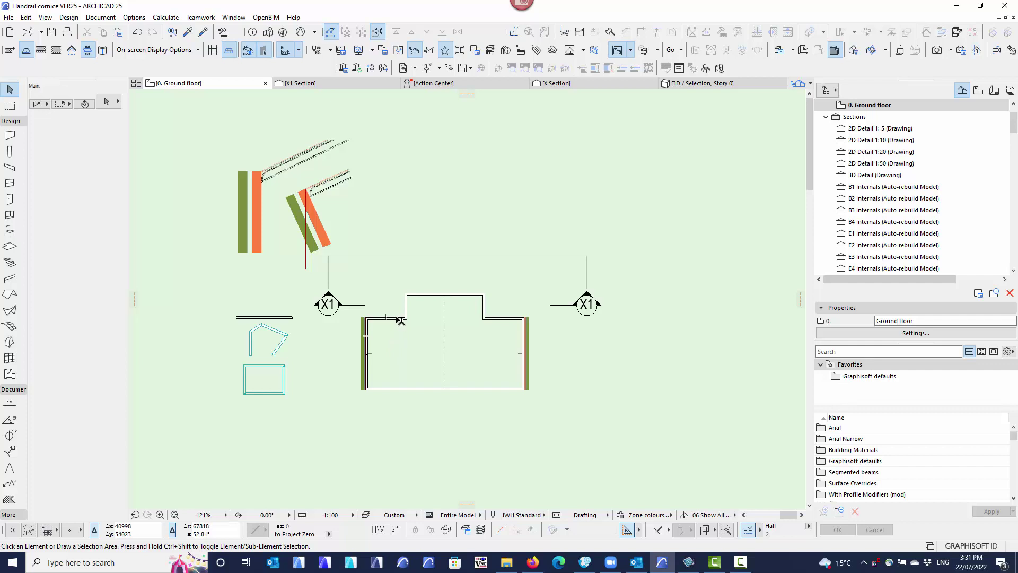
Select the railing cornice around the ceiling and stretch its end node away from the ridge line on the straight gable side
click(400, 319)
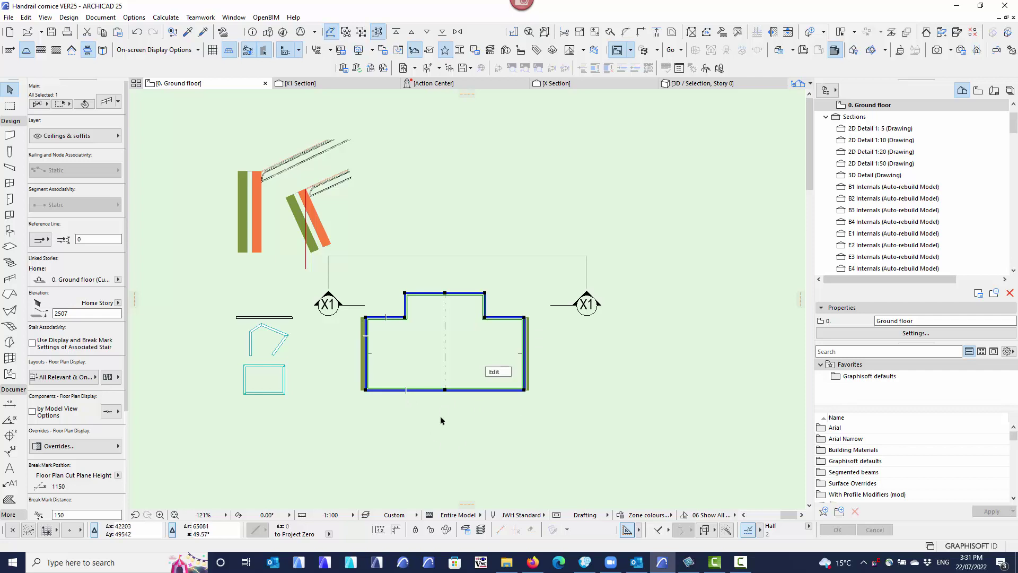
scroll(449, 403, up, 5)
click(445, 390)
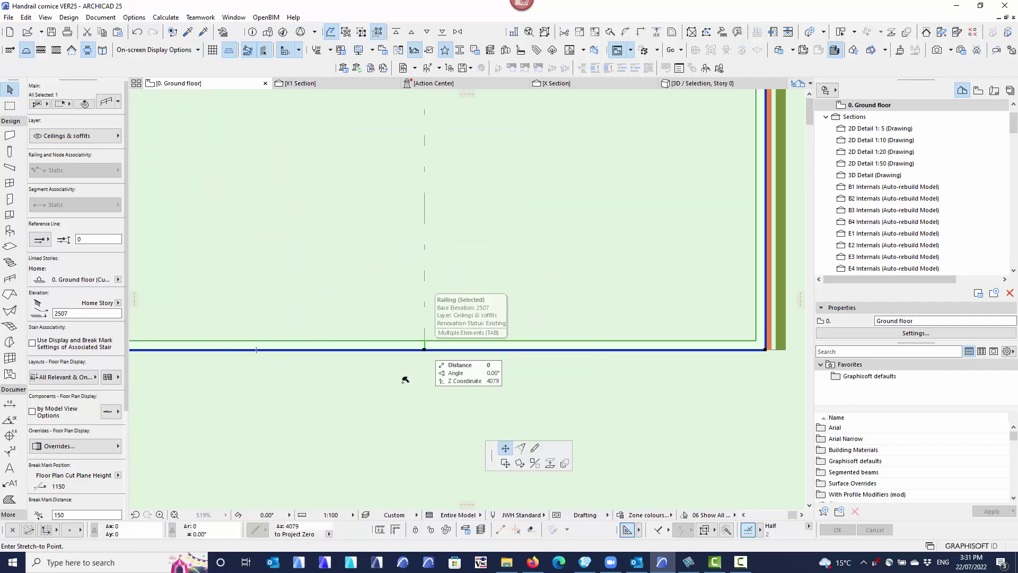
click(502, 393)
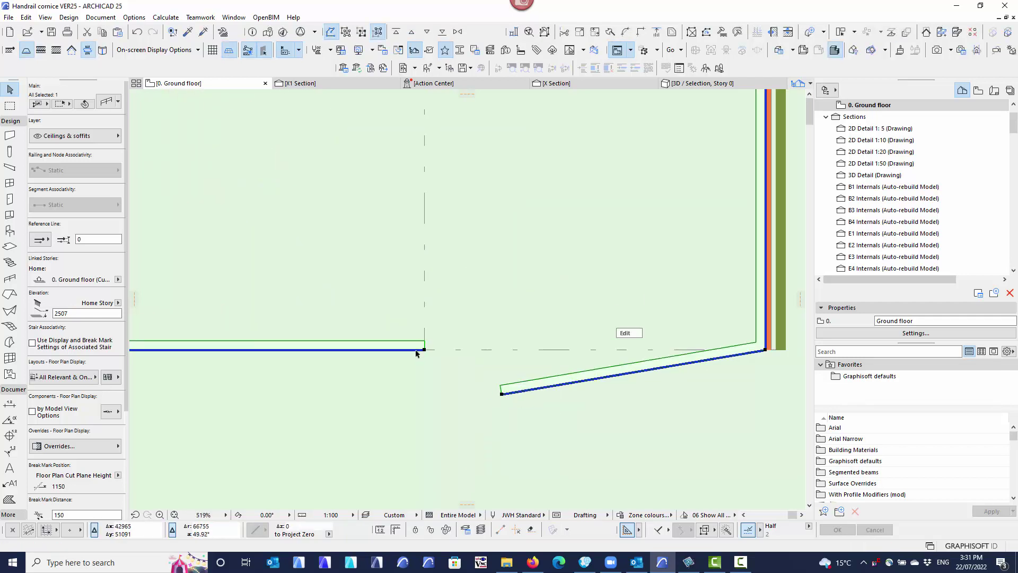
Stretch the detached cornice end node back onto the other end at the ceiling's ridge line to close the loop
scroll(466, 382, down, 5)
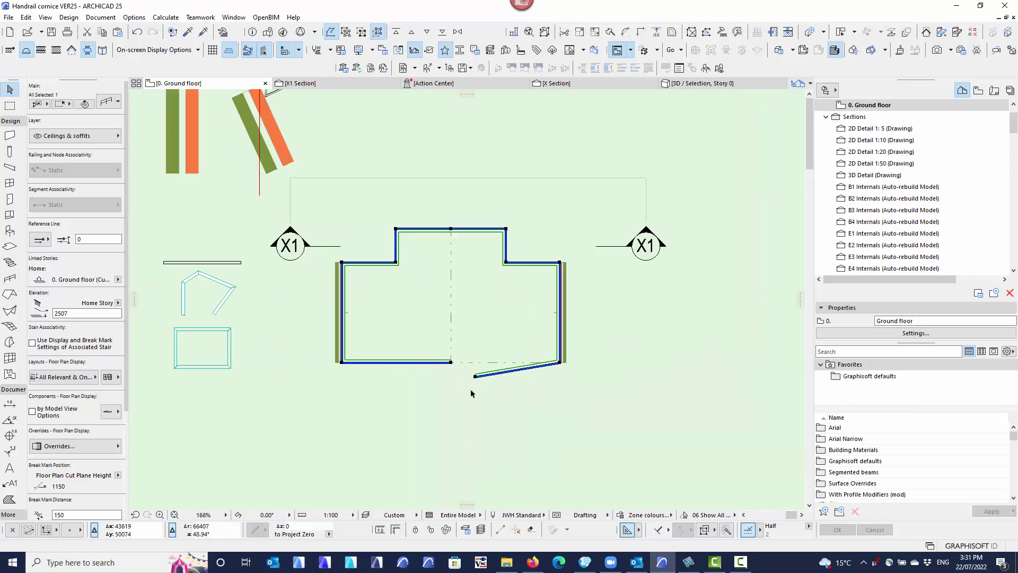
scroll(471, 393, up, 5)
click(487, 338)
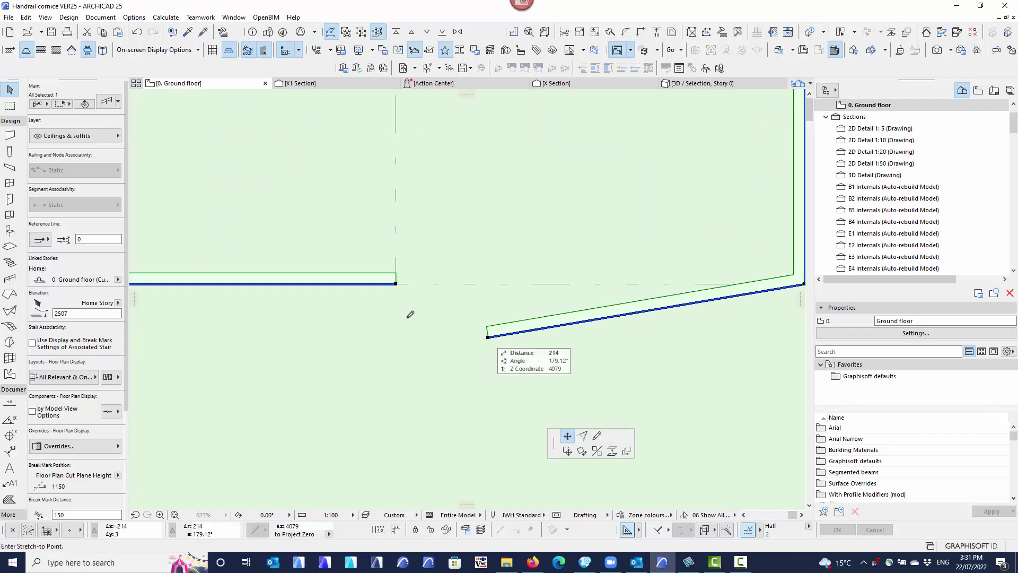
click(503, 355)
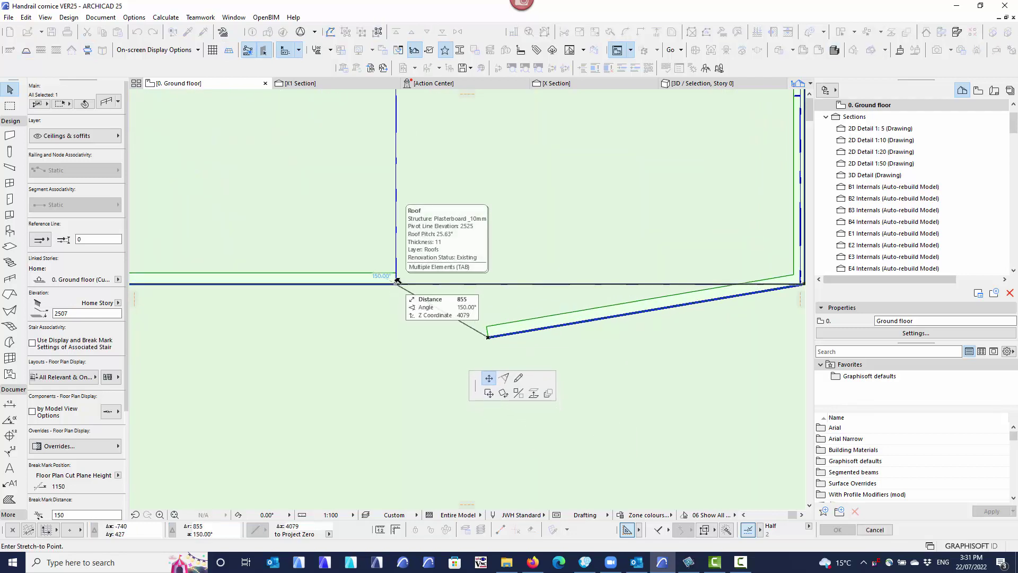
click(397, 282)
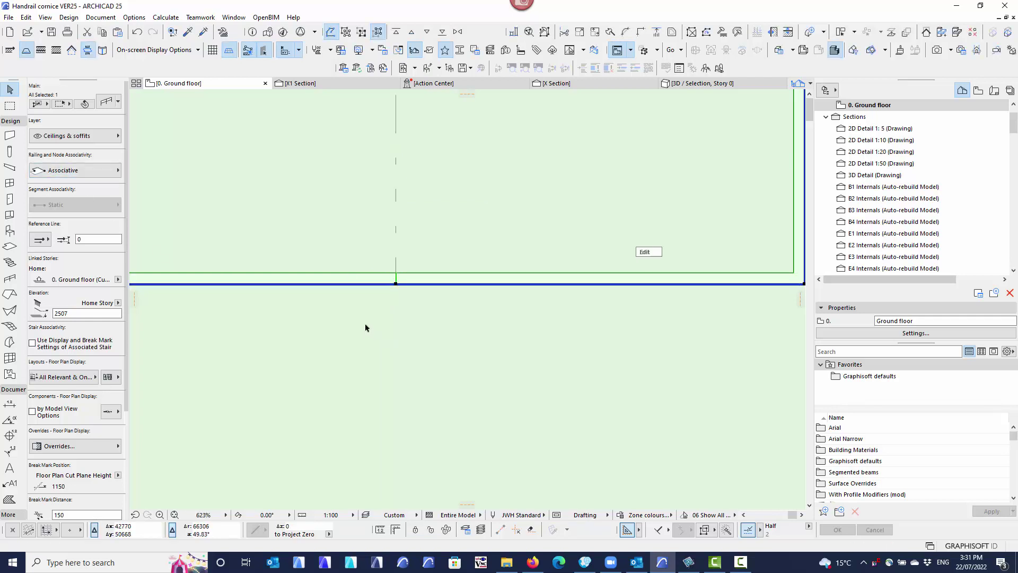
Clear the selection, select the cornice and both ceiling planes on the plan, and show only those in 3D
scroll(365, 327, down, 5)
right_click(373, 340)
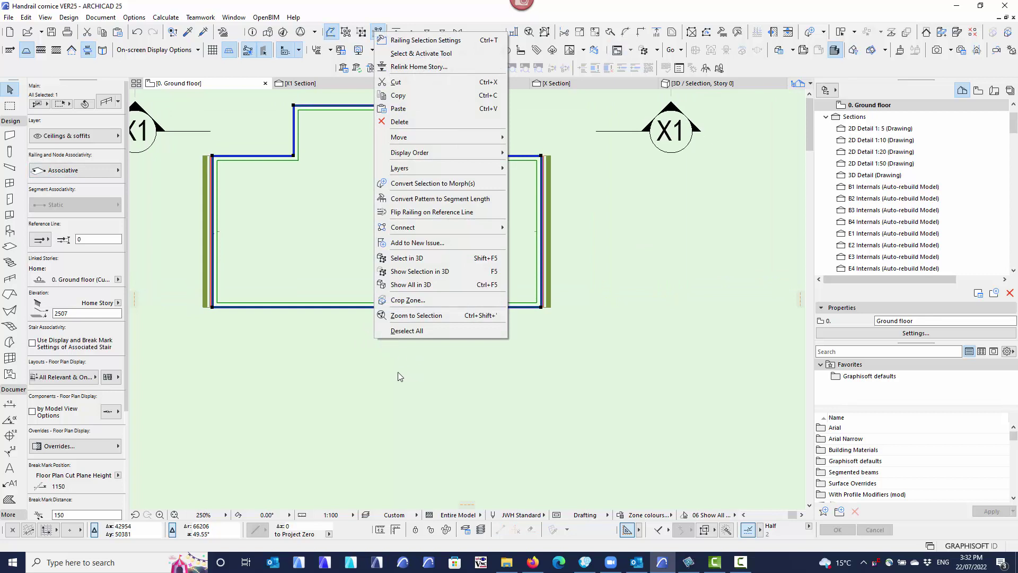
click(400, 376)
click(400, 342)
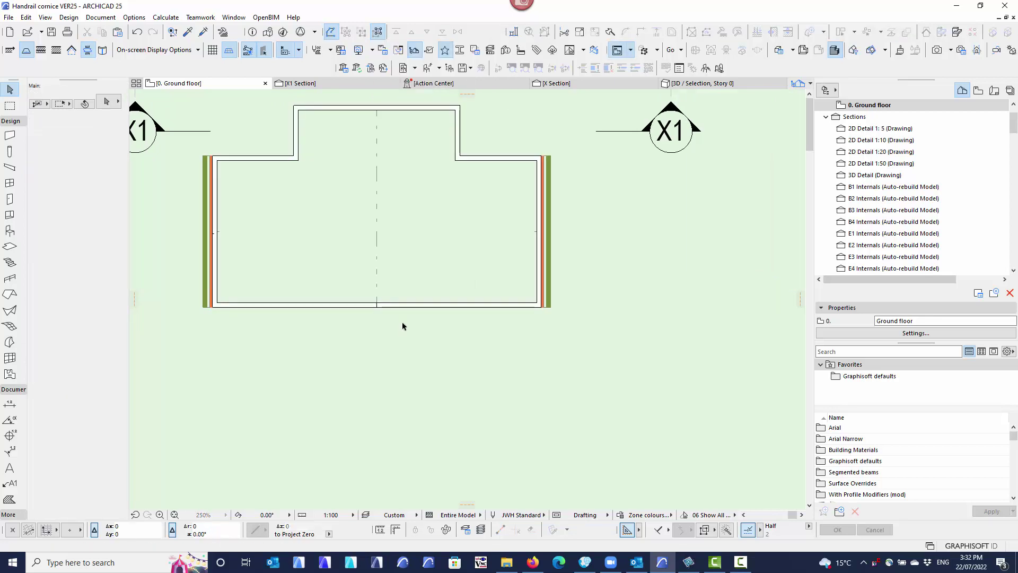
drag(402, 323, 370, 289)
right_click(405, 366)
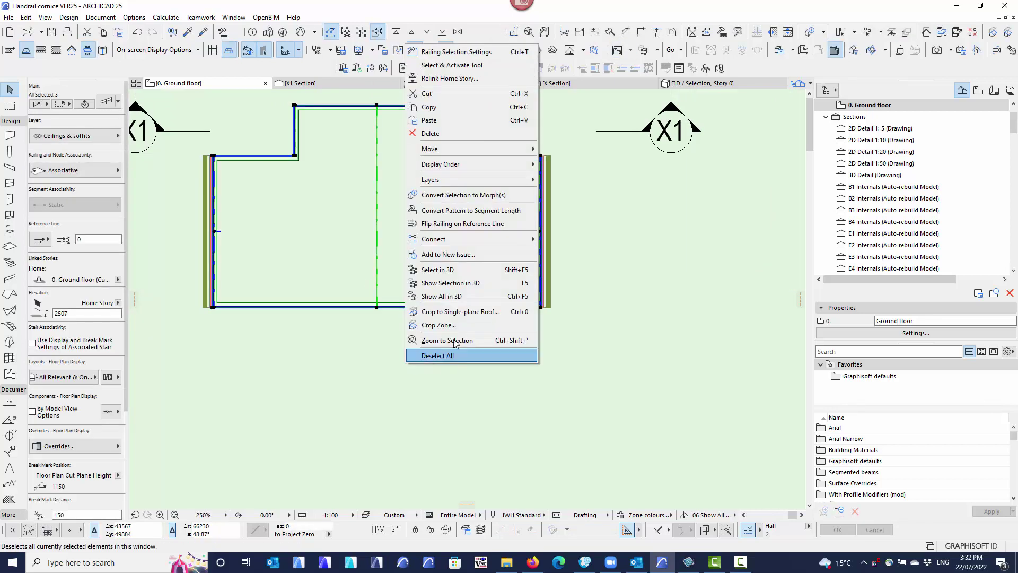
click(451, 284)
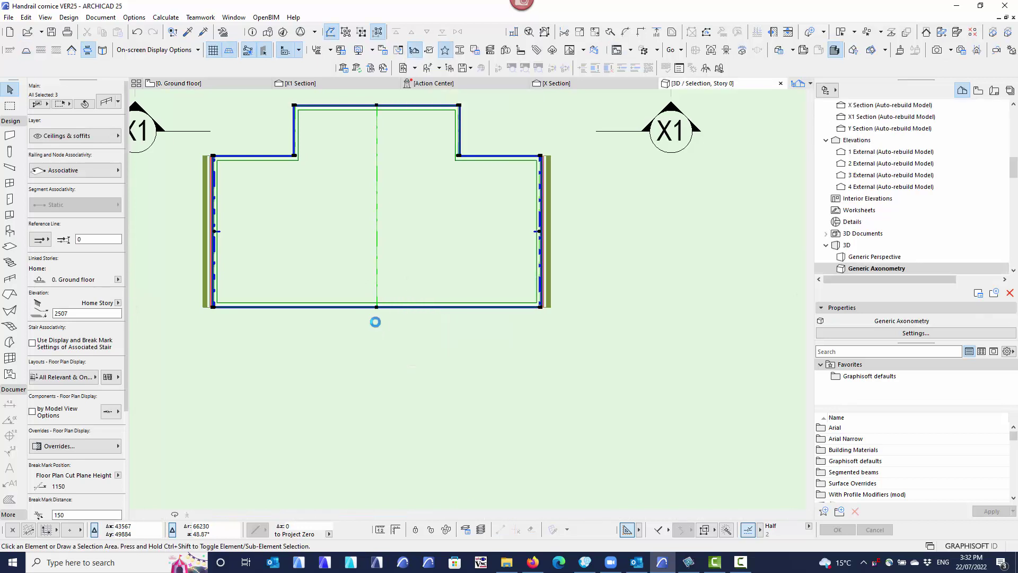
Inspect the cornice's near ridge junction on the straight gable side up close, and clear the selection
scroll(627, 264, up, 1)
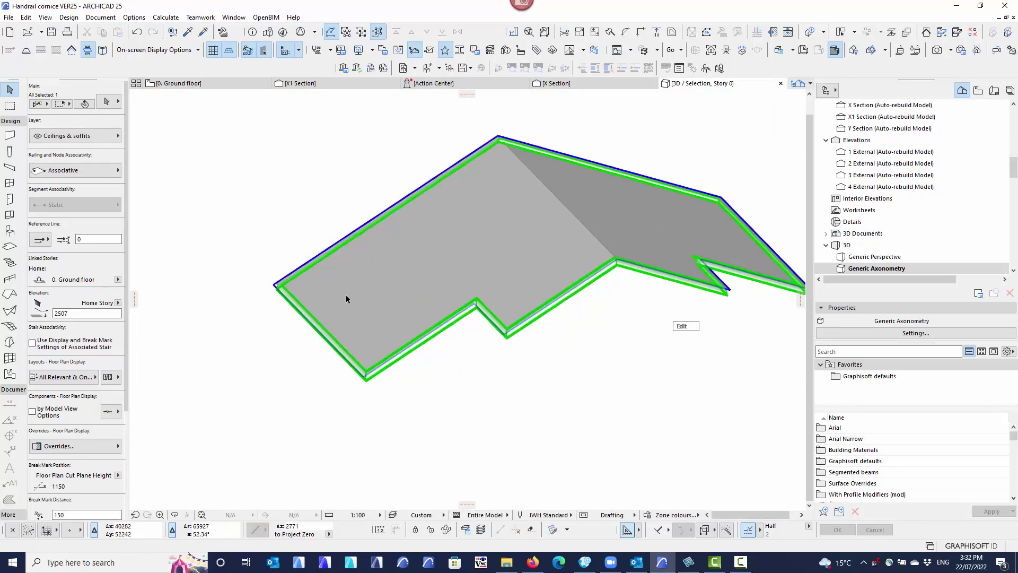
shift+middle_drag(345, 296, 409, 387)
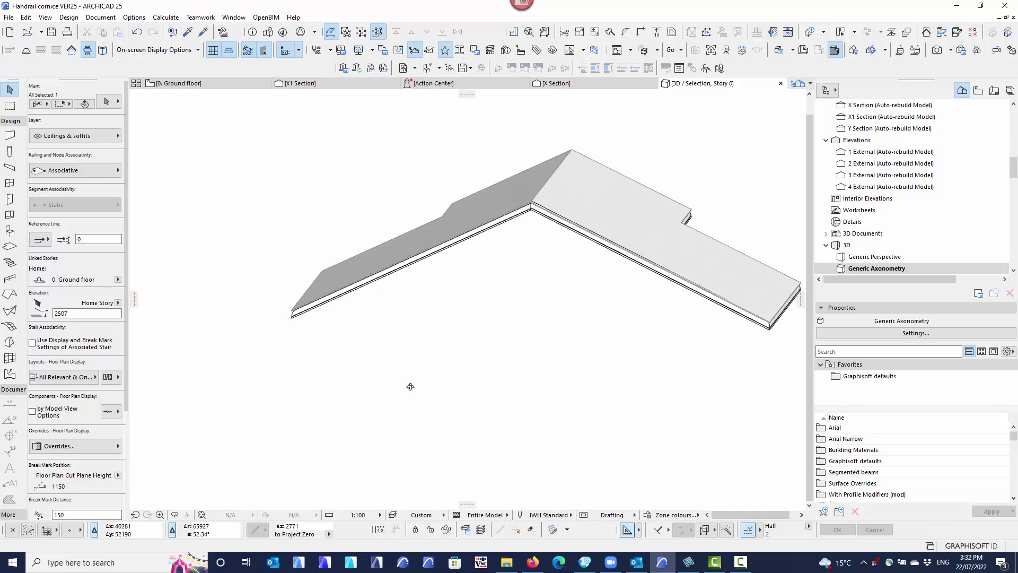
scroll(538, 206, up, 4)
scroll(518, 253, up, 3)
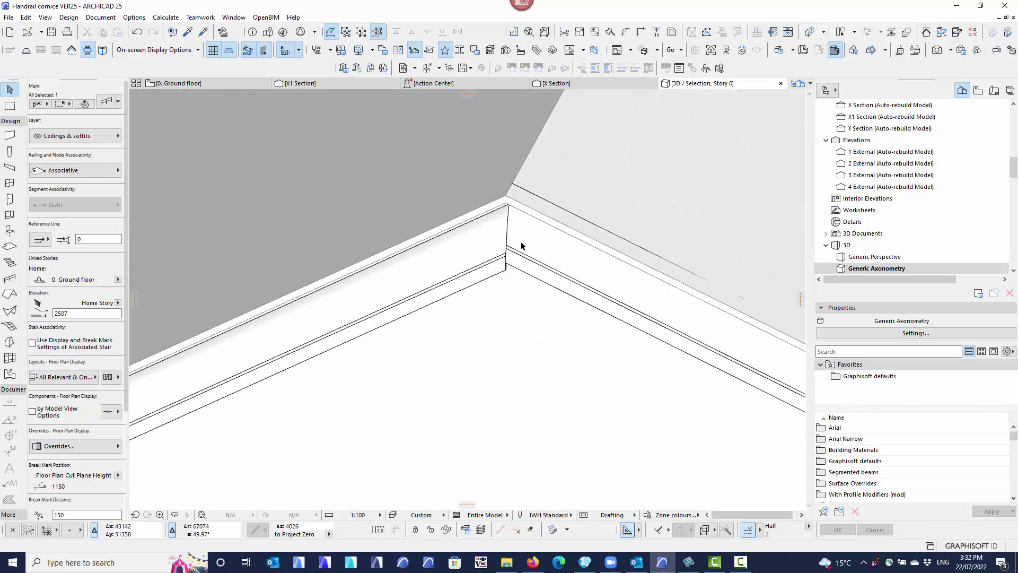
shift+middle_drag(536, 207, 514, 225)
key(Escape)
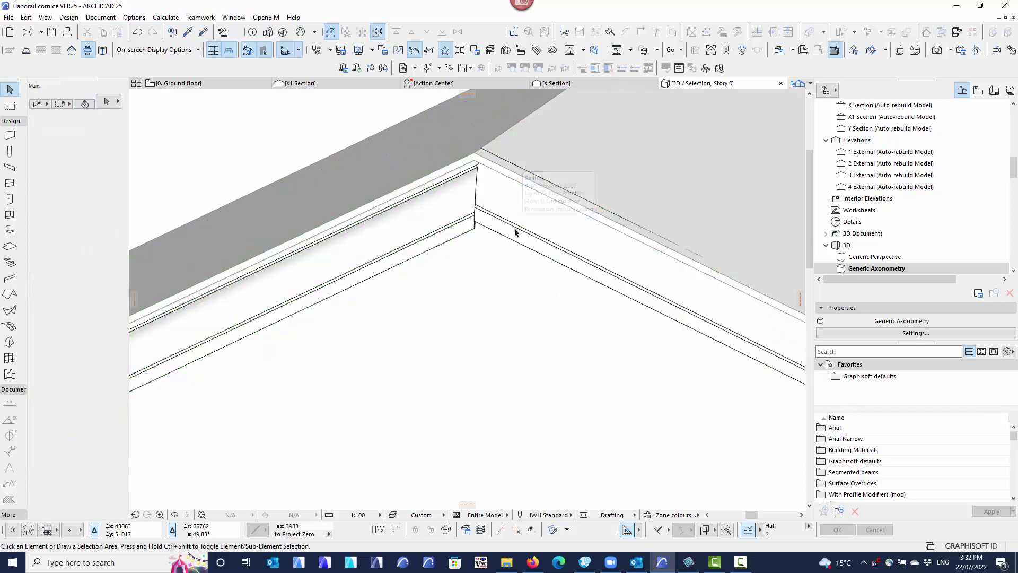
Select the railing cornice and try to stretch its raised near ridge node down to the lower adjoining segment
click(517, 234)
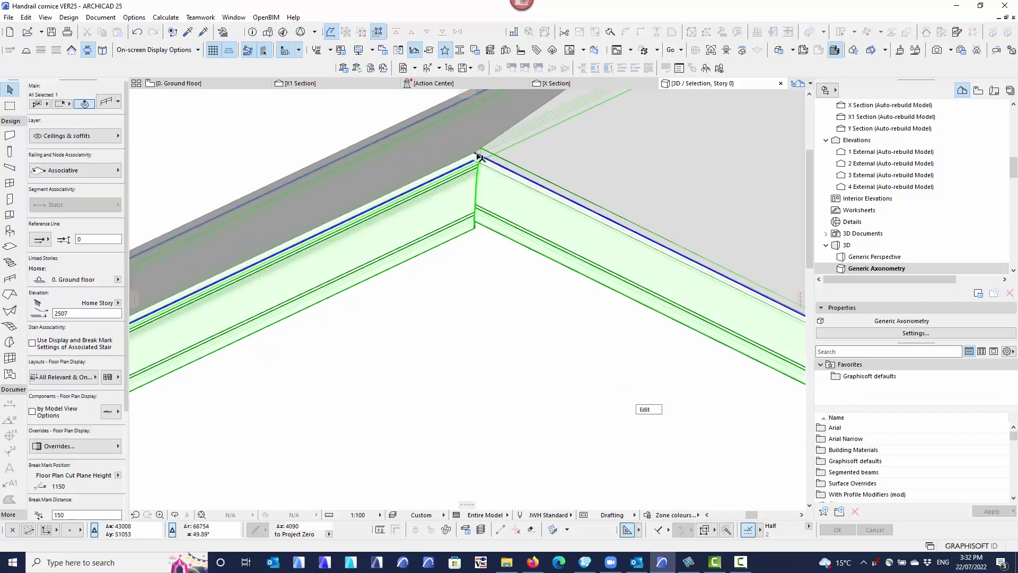
scroll(476, 162, up, 3)
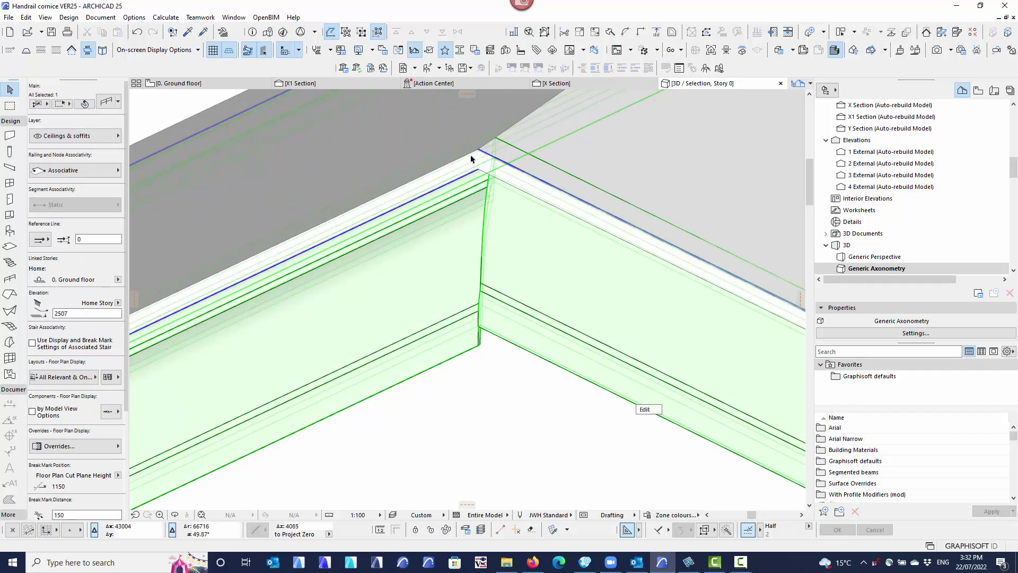
click(478, 151)
click(559, 247)
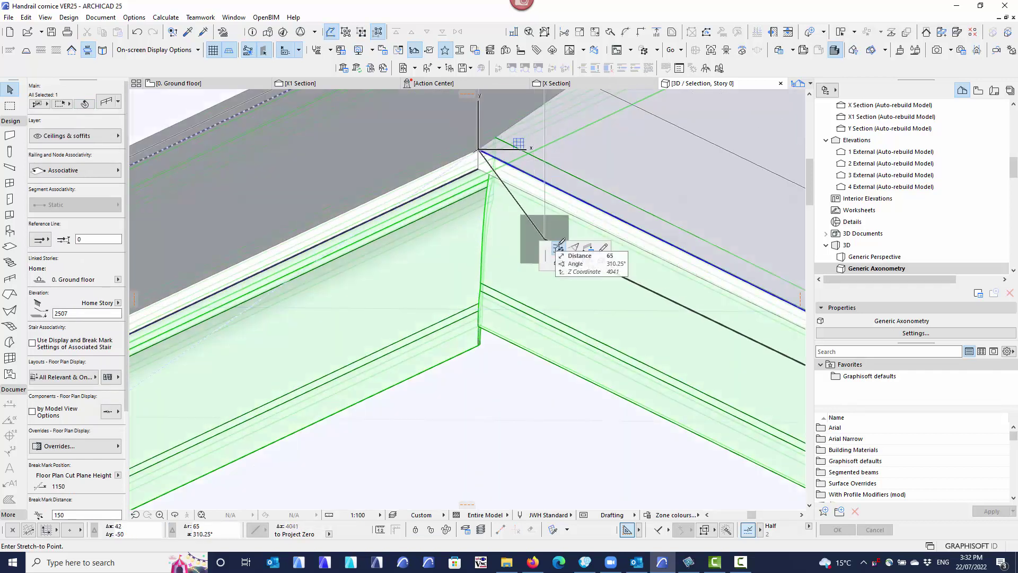
click(482, 168)
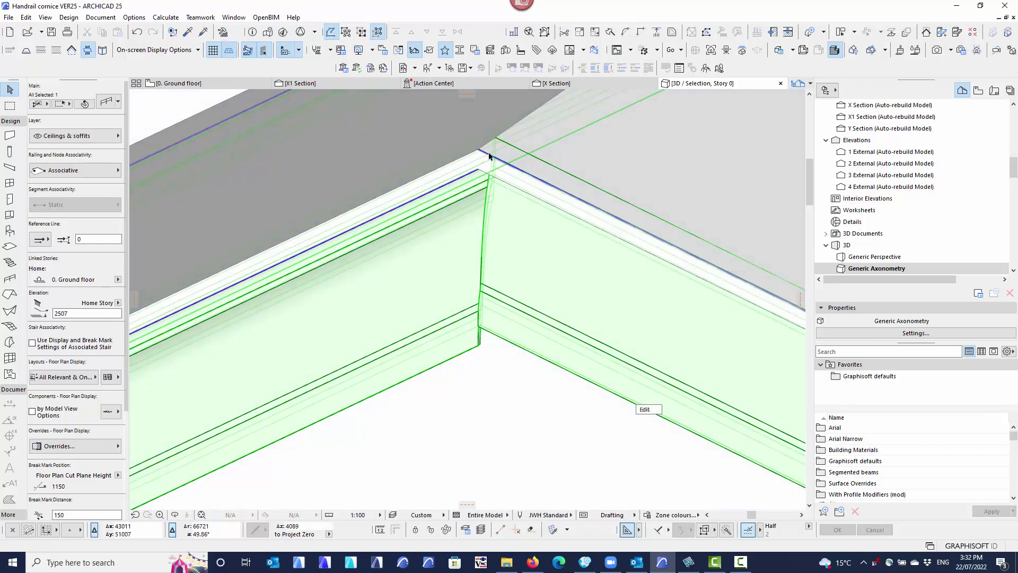
Try to stretch the cornice's raised near ridge node vertically to the height of the far ridge corner, and undo the stretch
shift+middle_drag(489, 155, 466, 200)
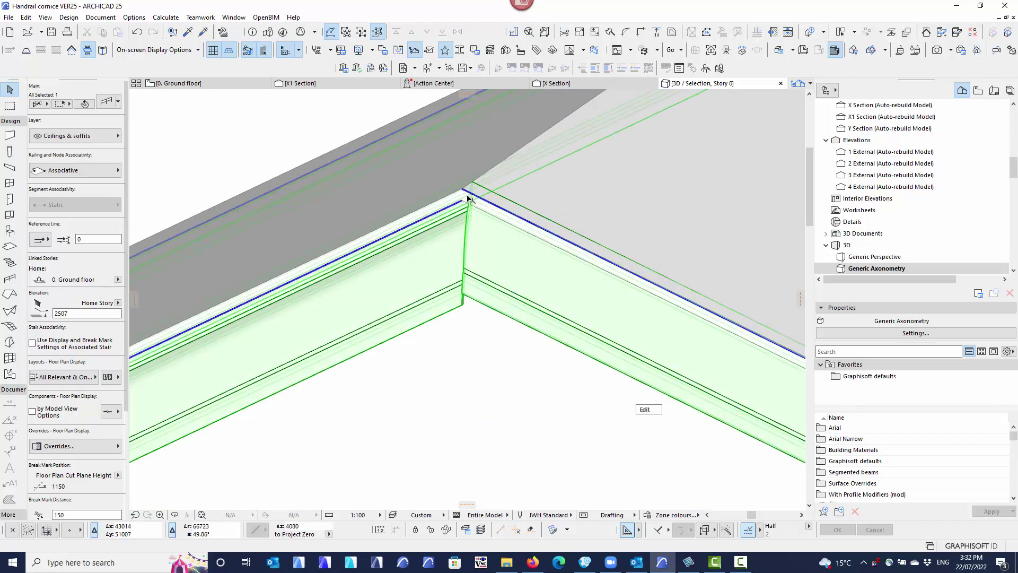
scroll(467, 194, up, 2)
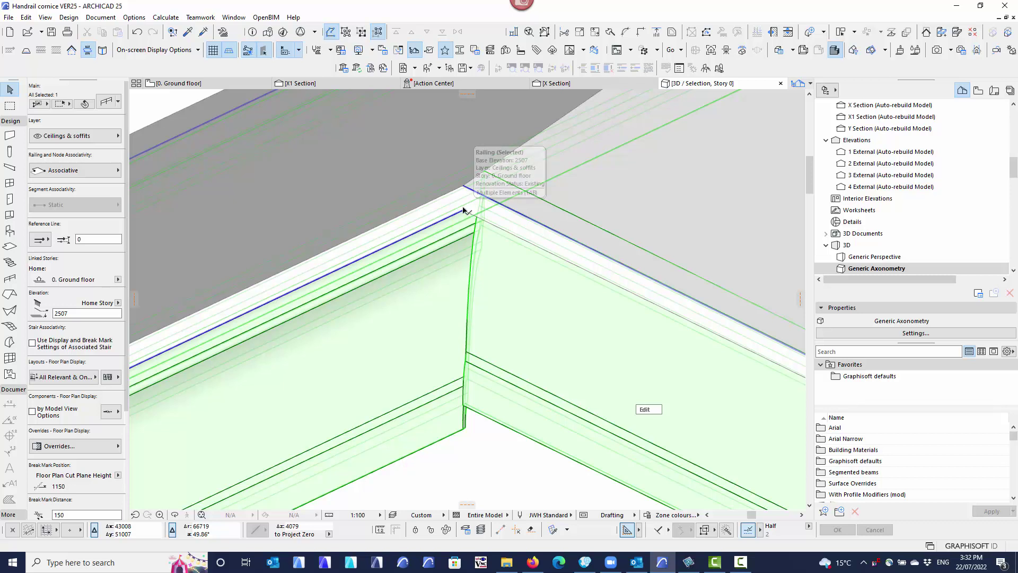
scroll(462, 203, down, 2)
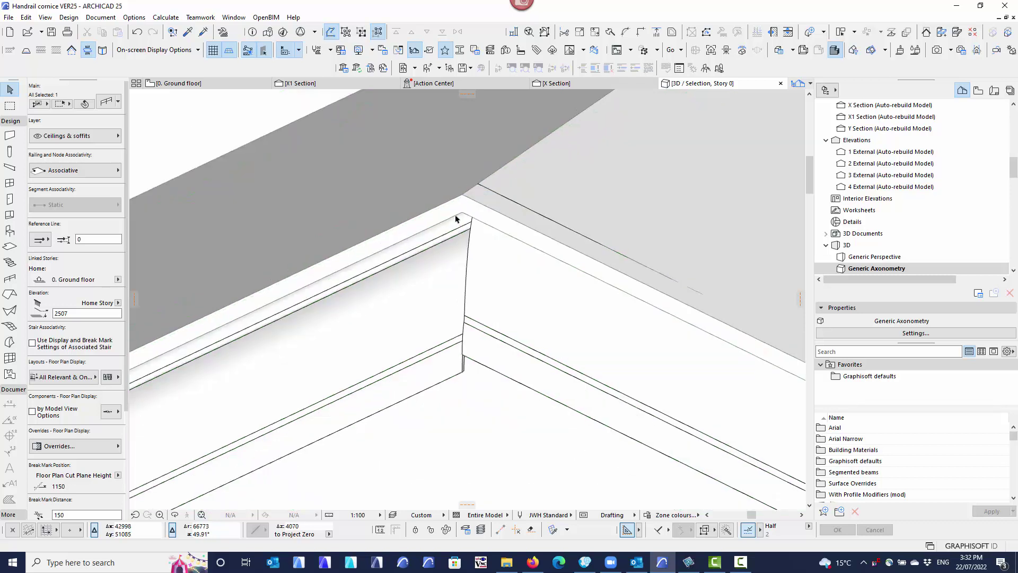
middle_drag(475, 232, 381, 301)
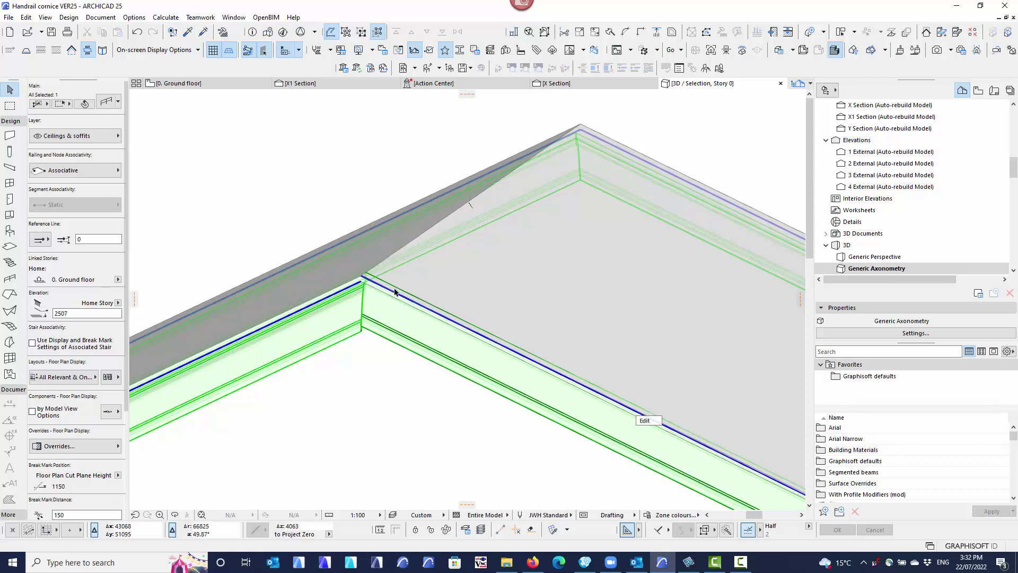
click(365, 280)
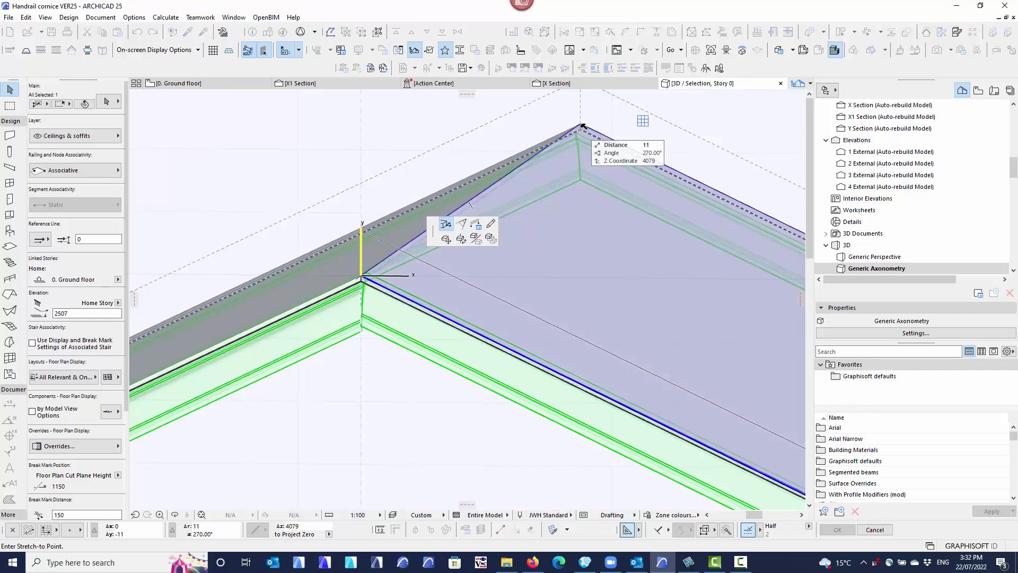
click(581, 127)
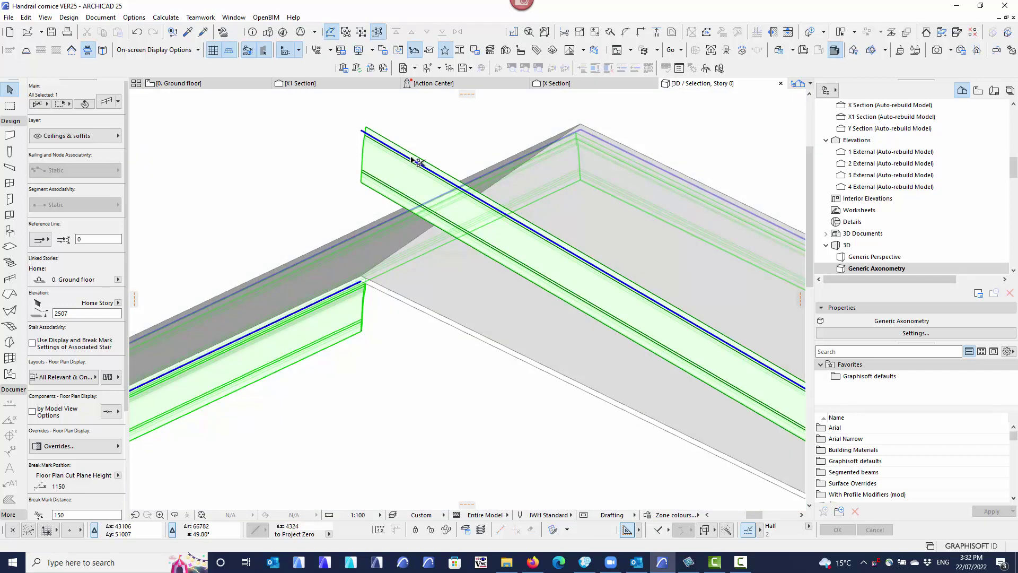
key(ctrl+z)
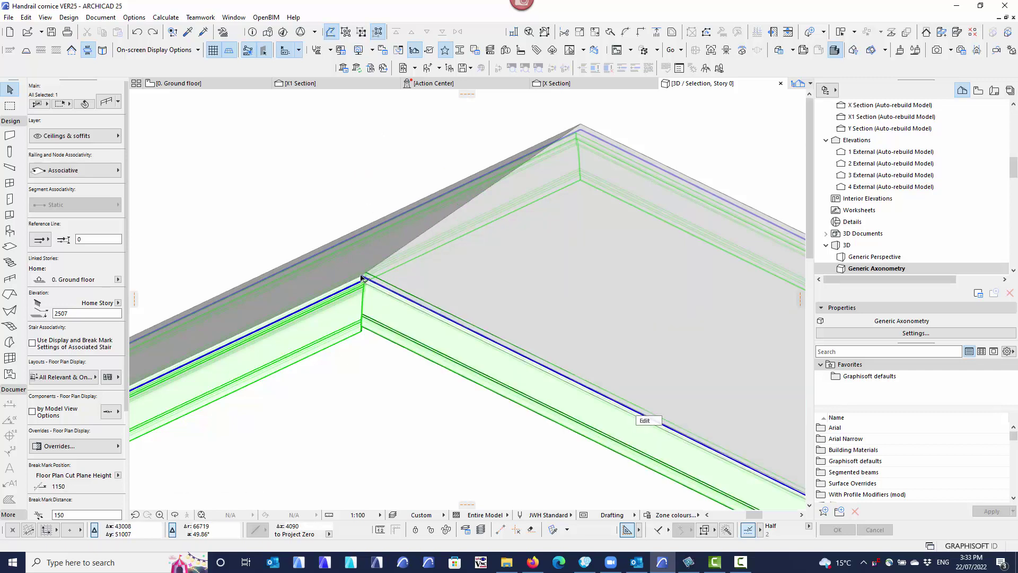
Stretch the cornice's raised near ridge node vertically down to the height of the far ridge corner, and clear the selection
click(362, 277)
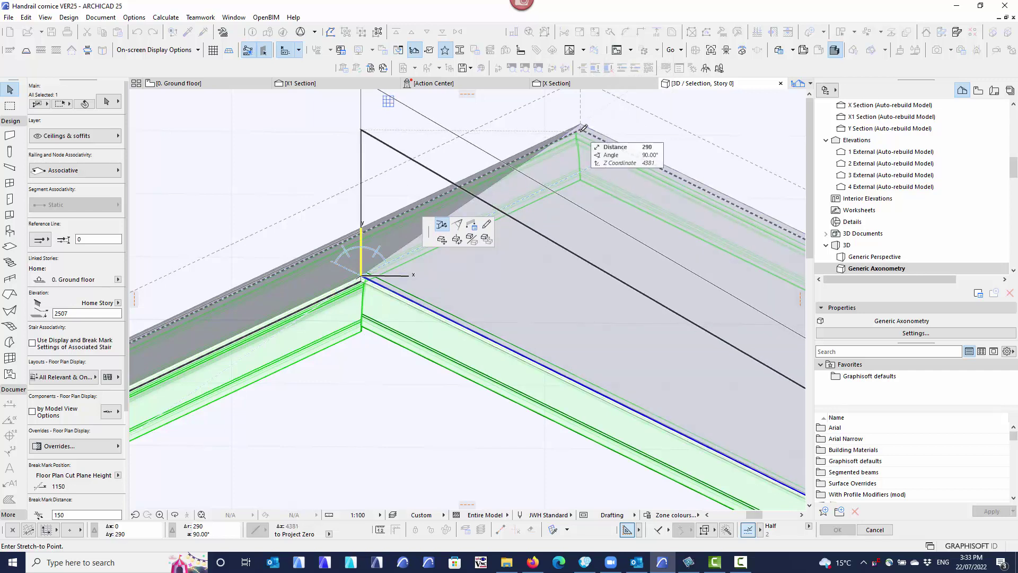
click(583, 128)
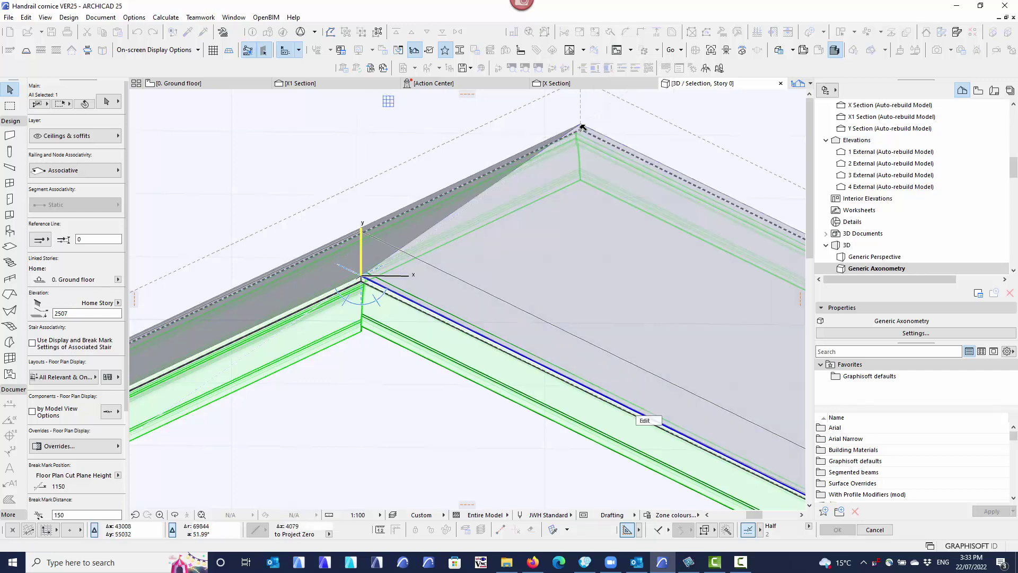
scroll(364, 281, up, 4)
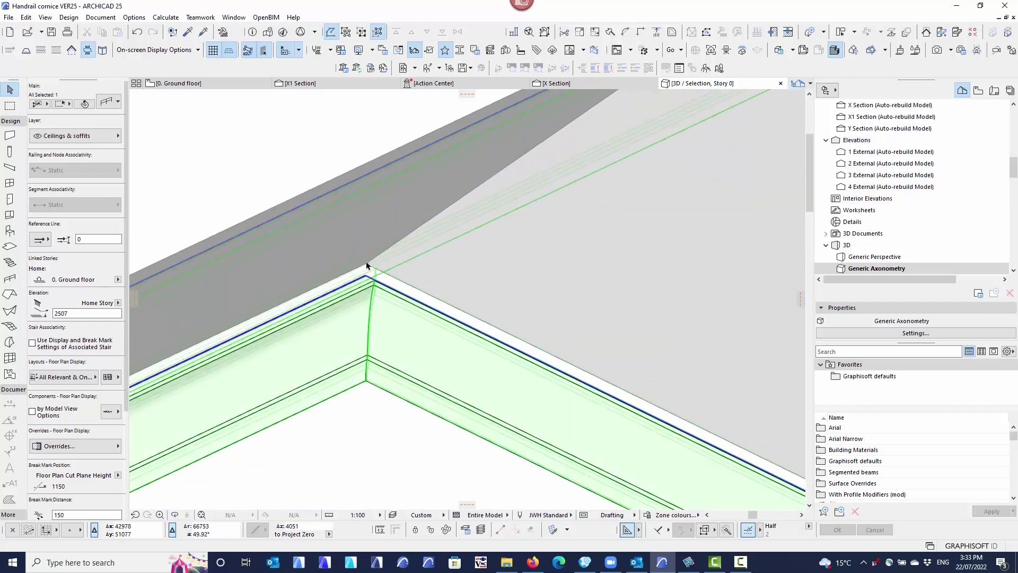
scroll(367, 263, up, 3)
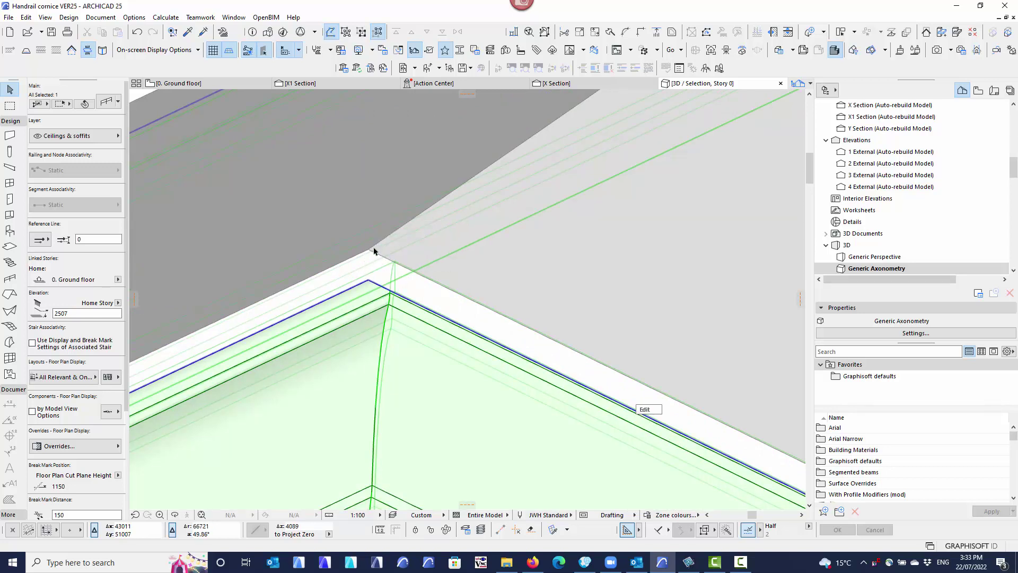
scroll(364, 265, down, 6)
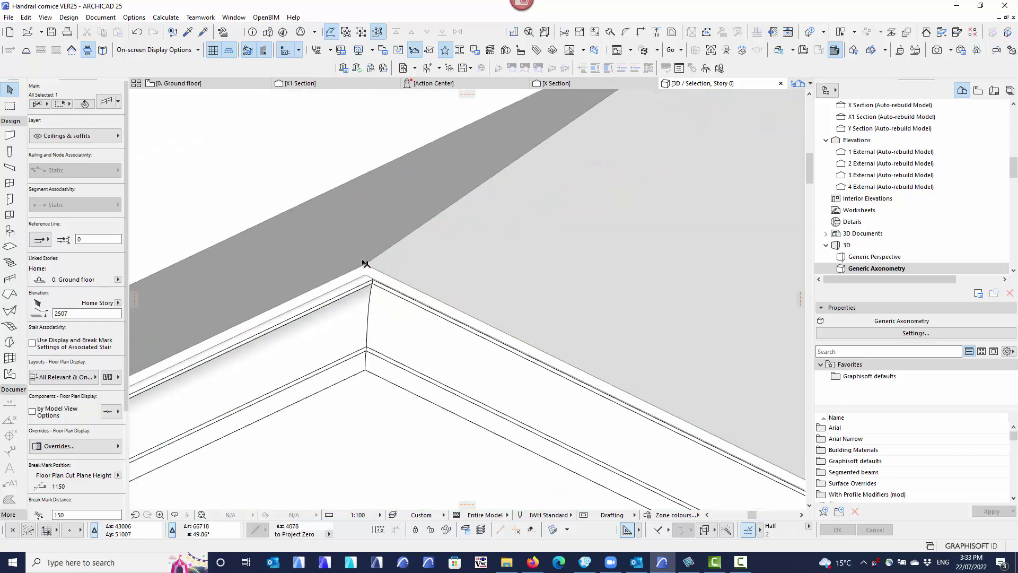
click(345, 347)
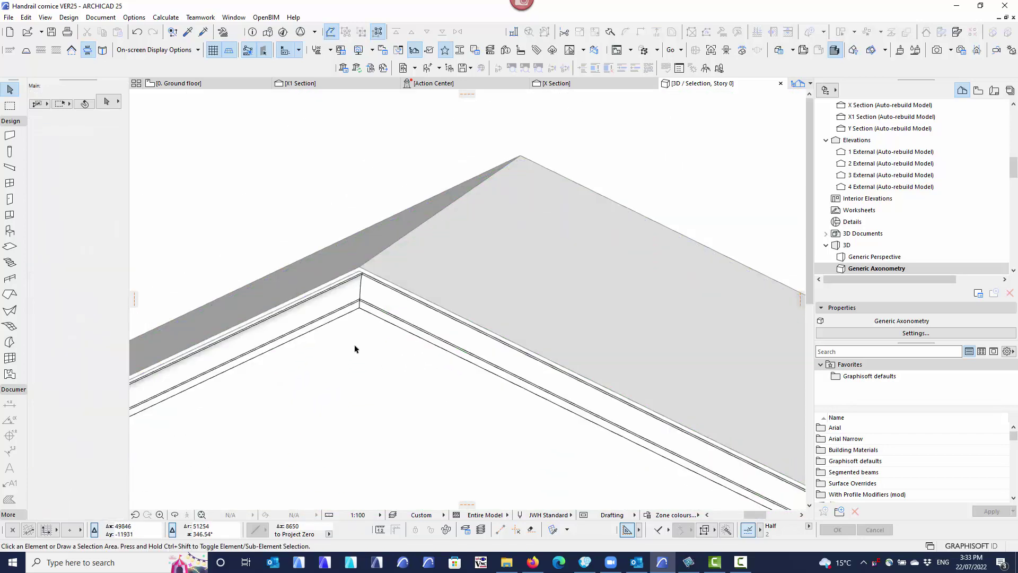
Inspect the cornice loop around the ceiling planes from several sides in 3D, checking its associativity setting and leaving nothing selected
scroll(350, 347, down, 5)
mouse_move(329, 398)
shift+middle_down()
mouse_move(489, 375)
mouse_move(475, 380)
mouse_move(623, 395)
shift+middle_up()
scroll(623, 395, up, 2)
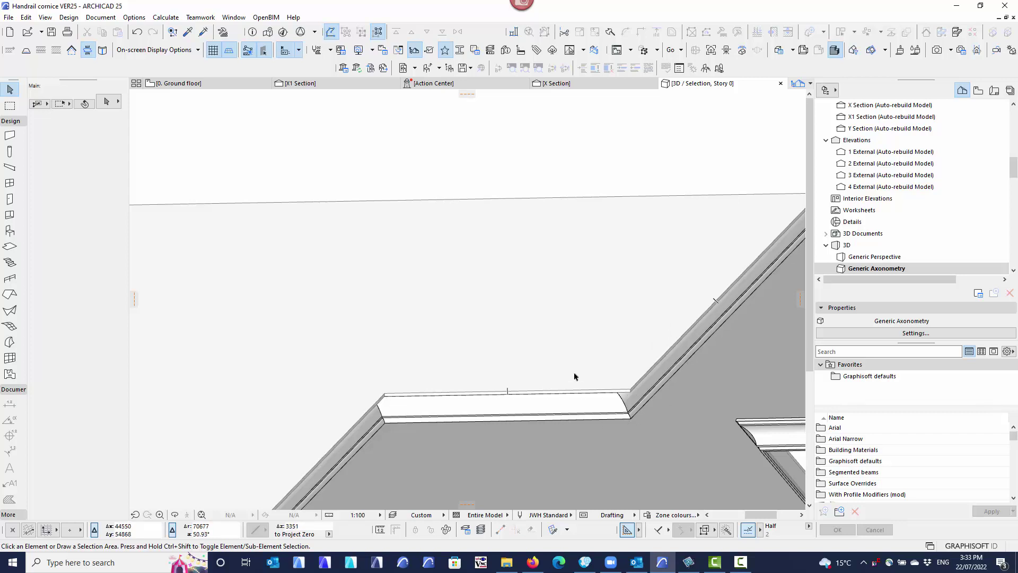
scroll(546, 359, down, 6)
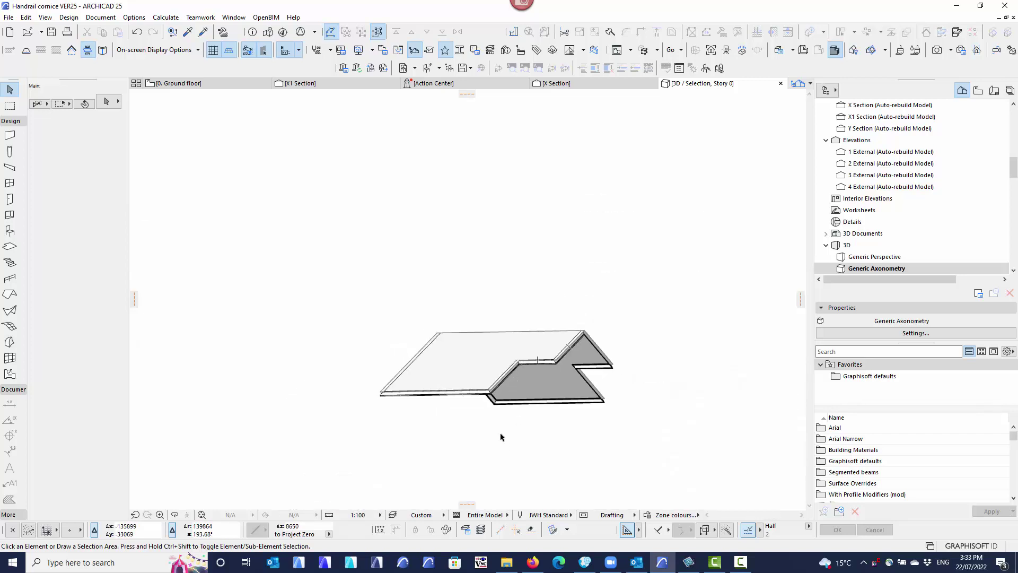
shift+middle_drag(485, 433, 457, 339)
click(458, 340)
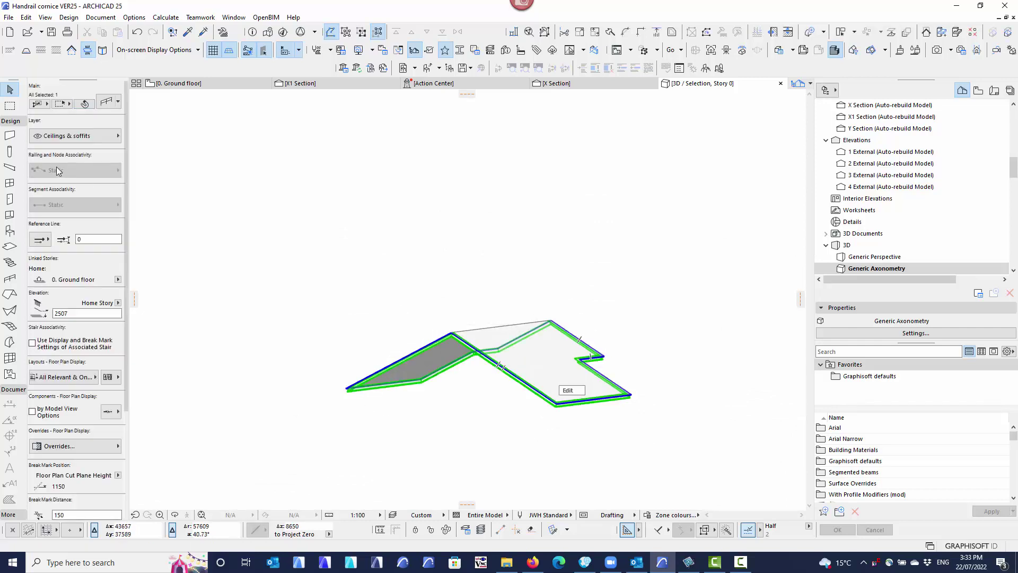
click(317, 248)
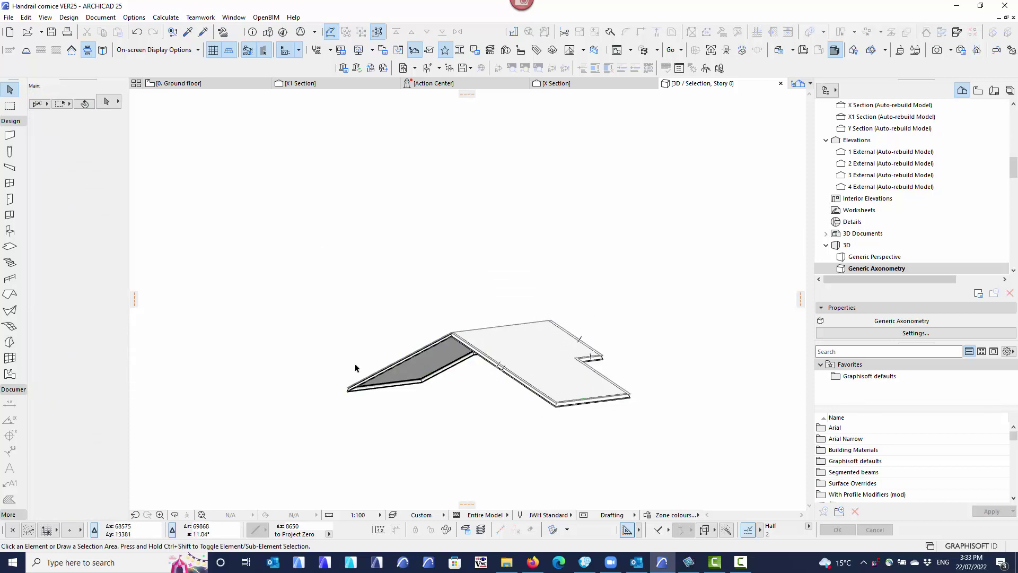
scroll(462, 378, up, 2)
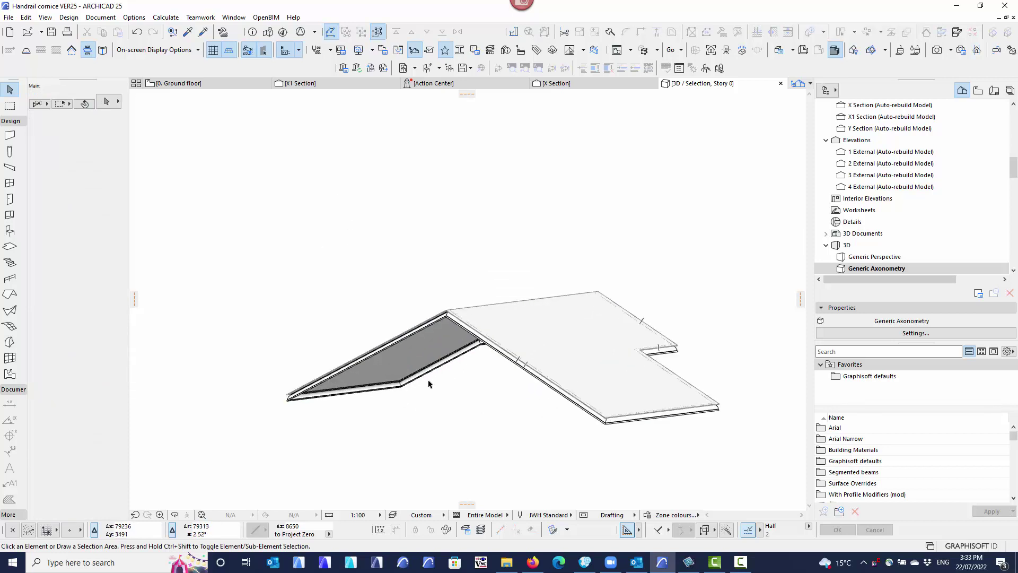